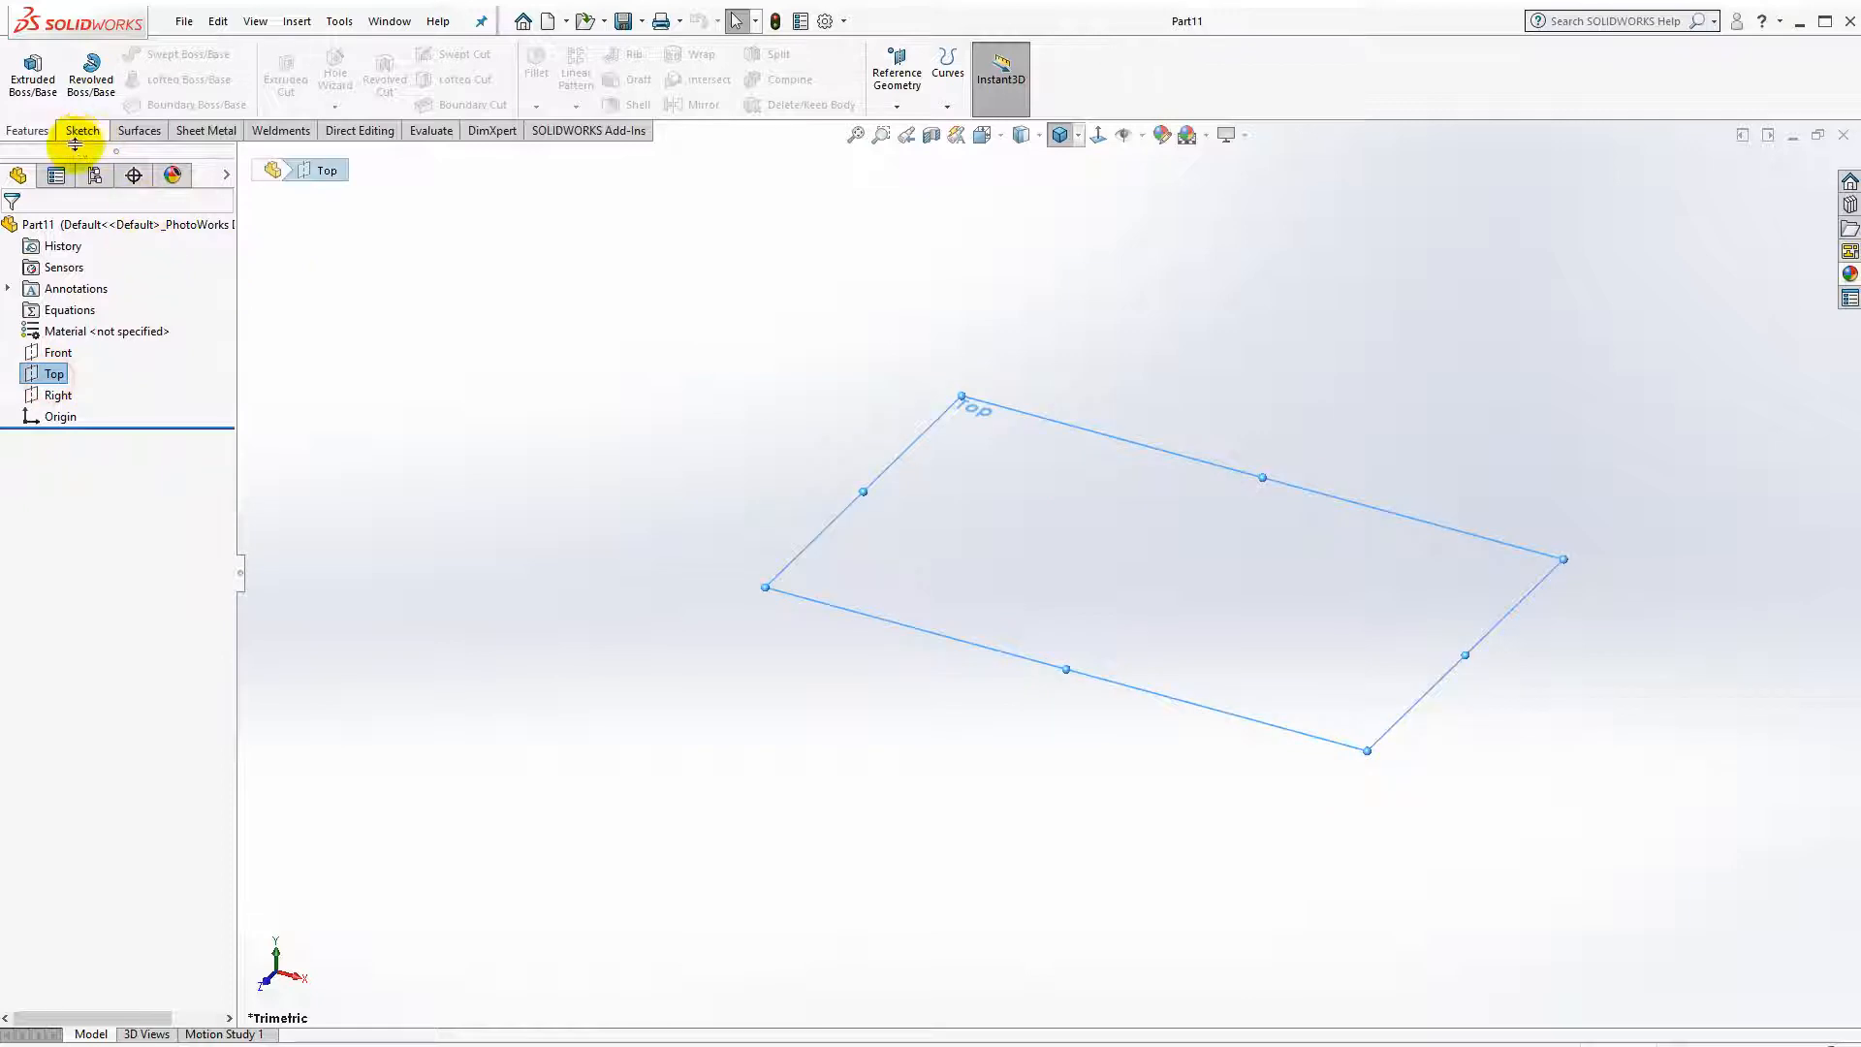
Sketch a circle about 141 mm in diameter on the Top plane, centred on the origin.
left_click(83, 129)
left_click(27, 69)
left_click(166, 58)
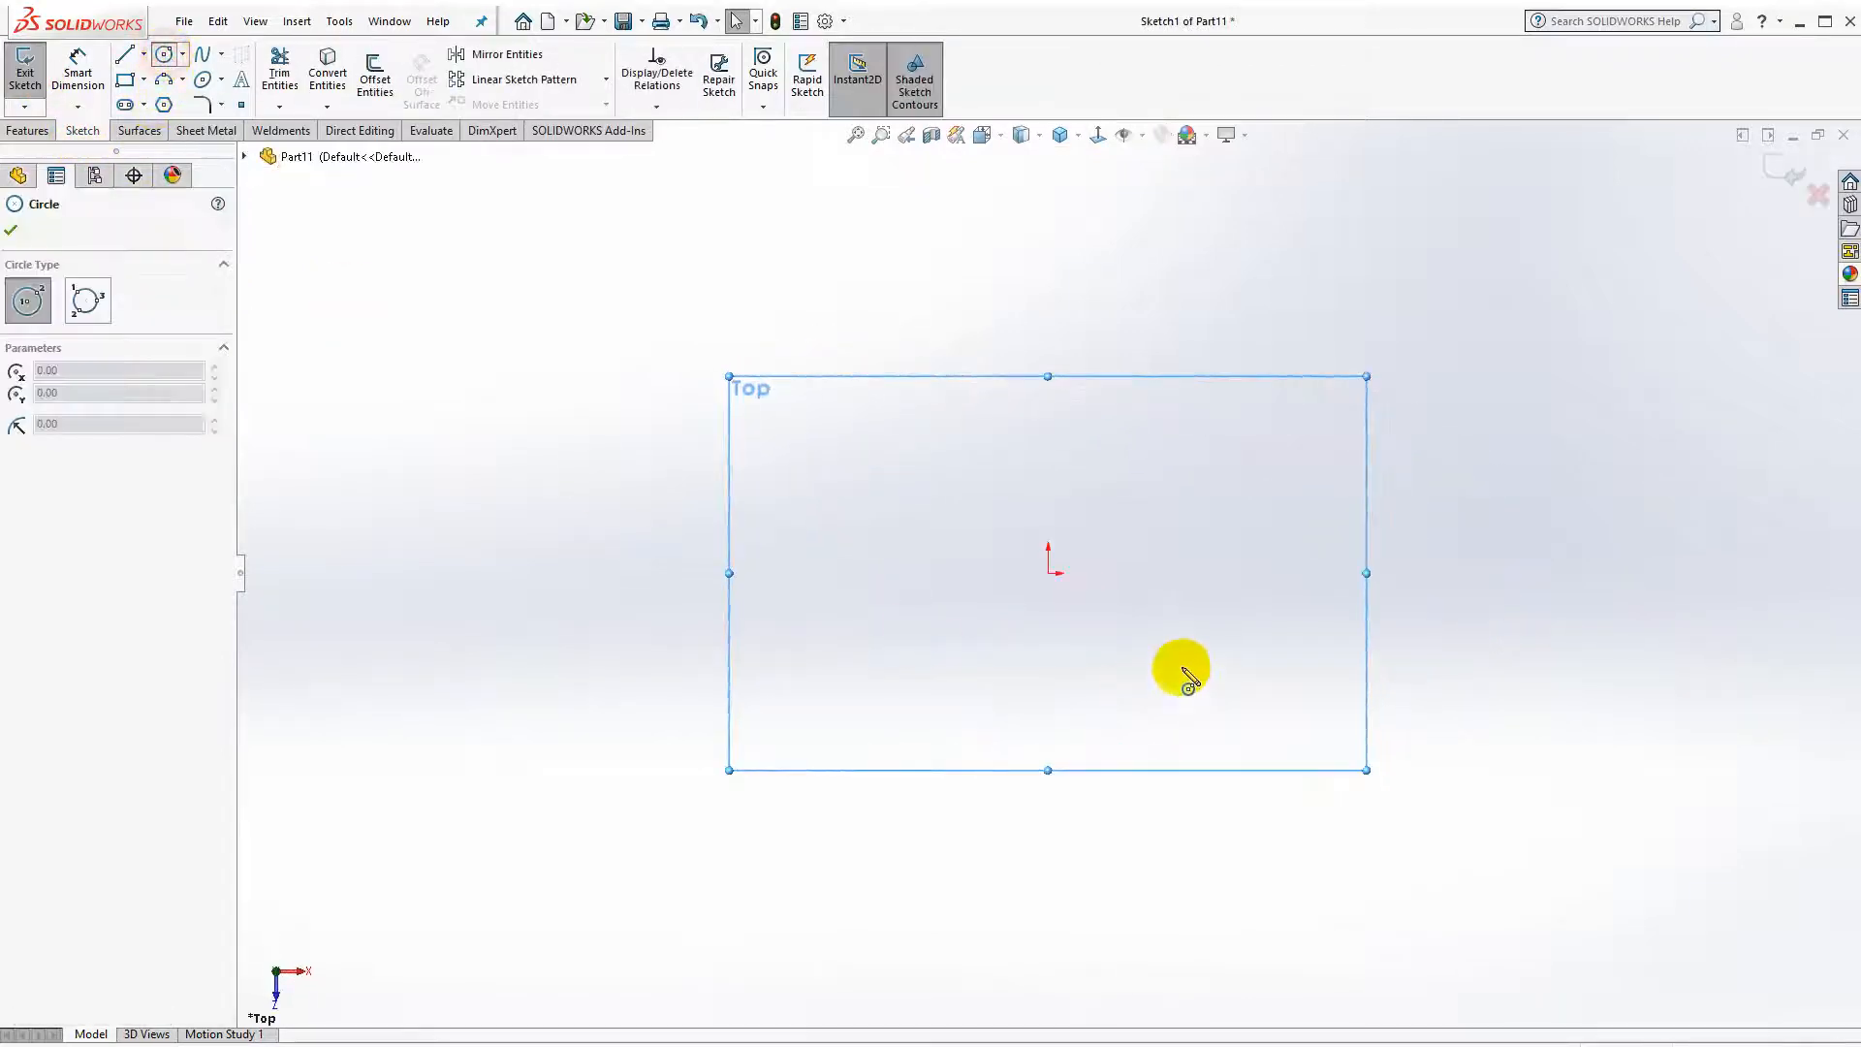
left_click(1050, 572)
left_click(1250, 765)
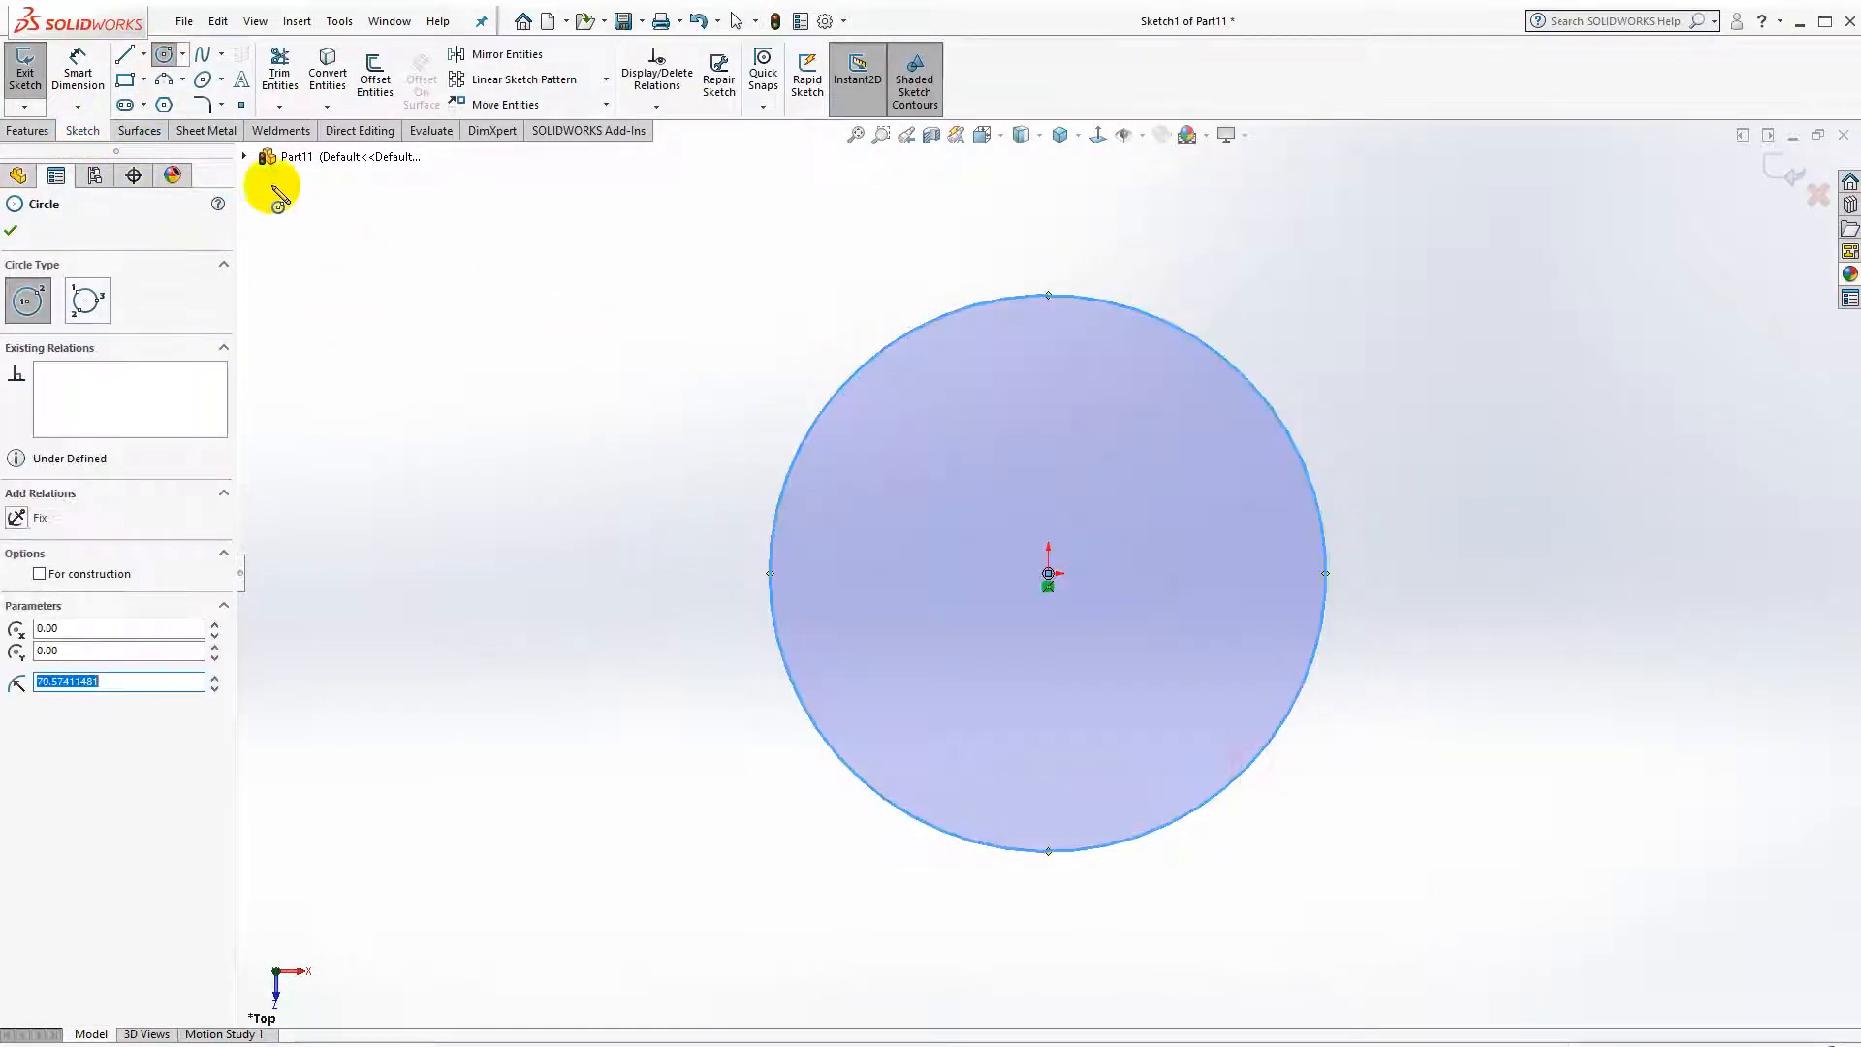
Dimension the circle's diameter as 56 mm.
left_click(78, 70)
left_click(1328, 549)
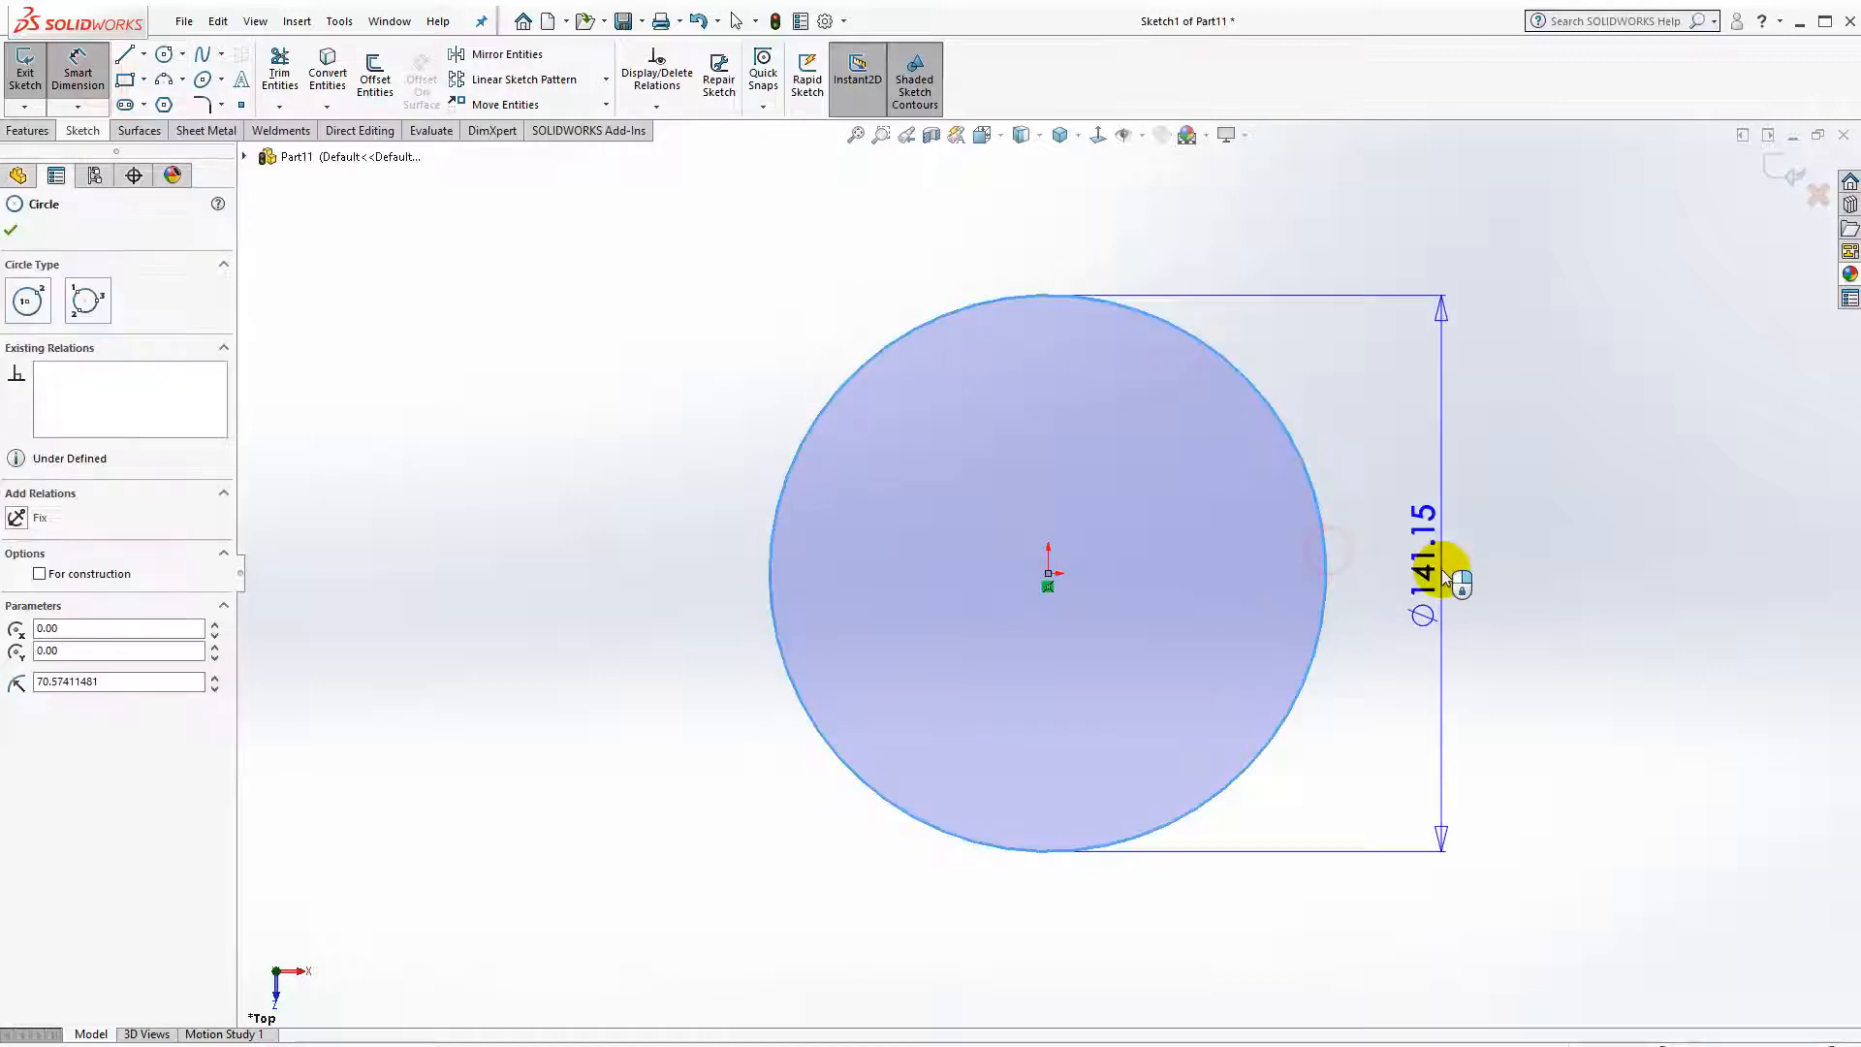
left_click(1440, 572)
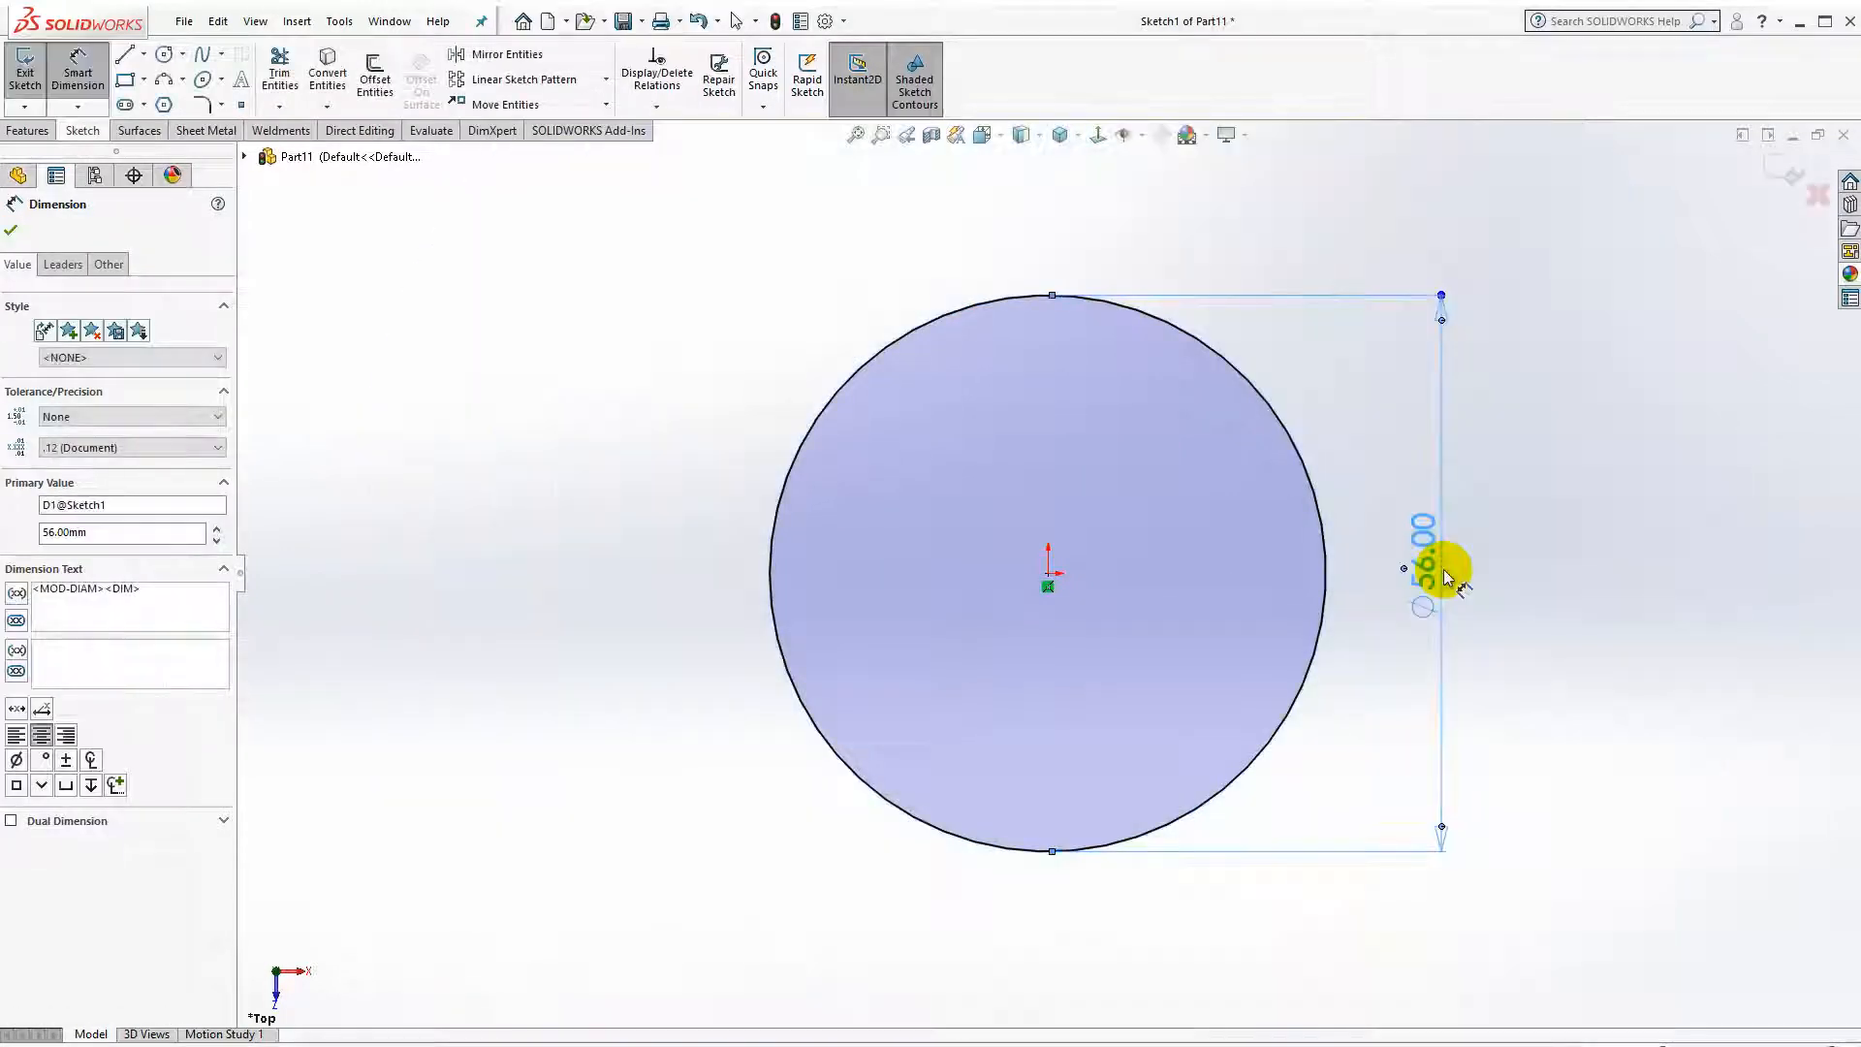
Extrude the circle 12 mm blind with a 40-degree inward draft to form a truncated cone.
left_click(39, 135)
left_click(32, 74)
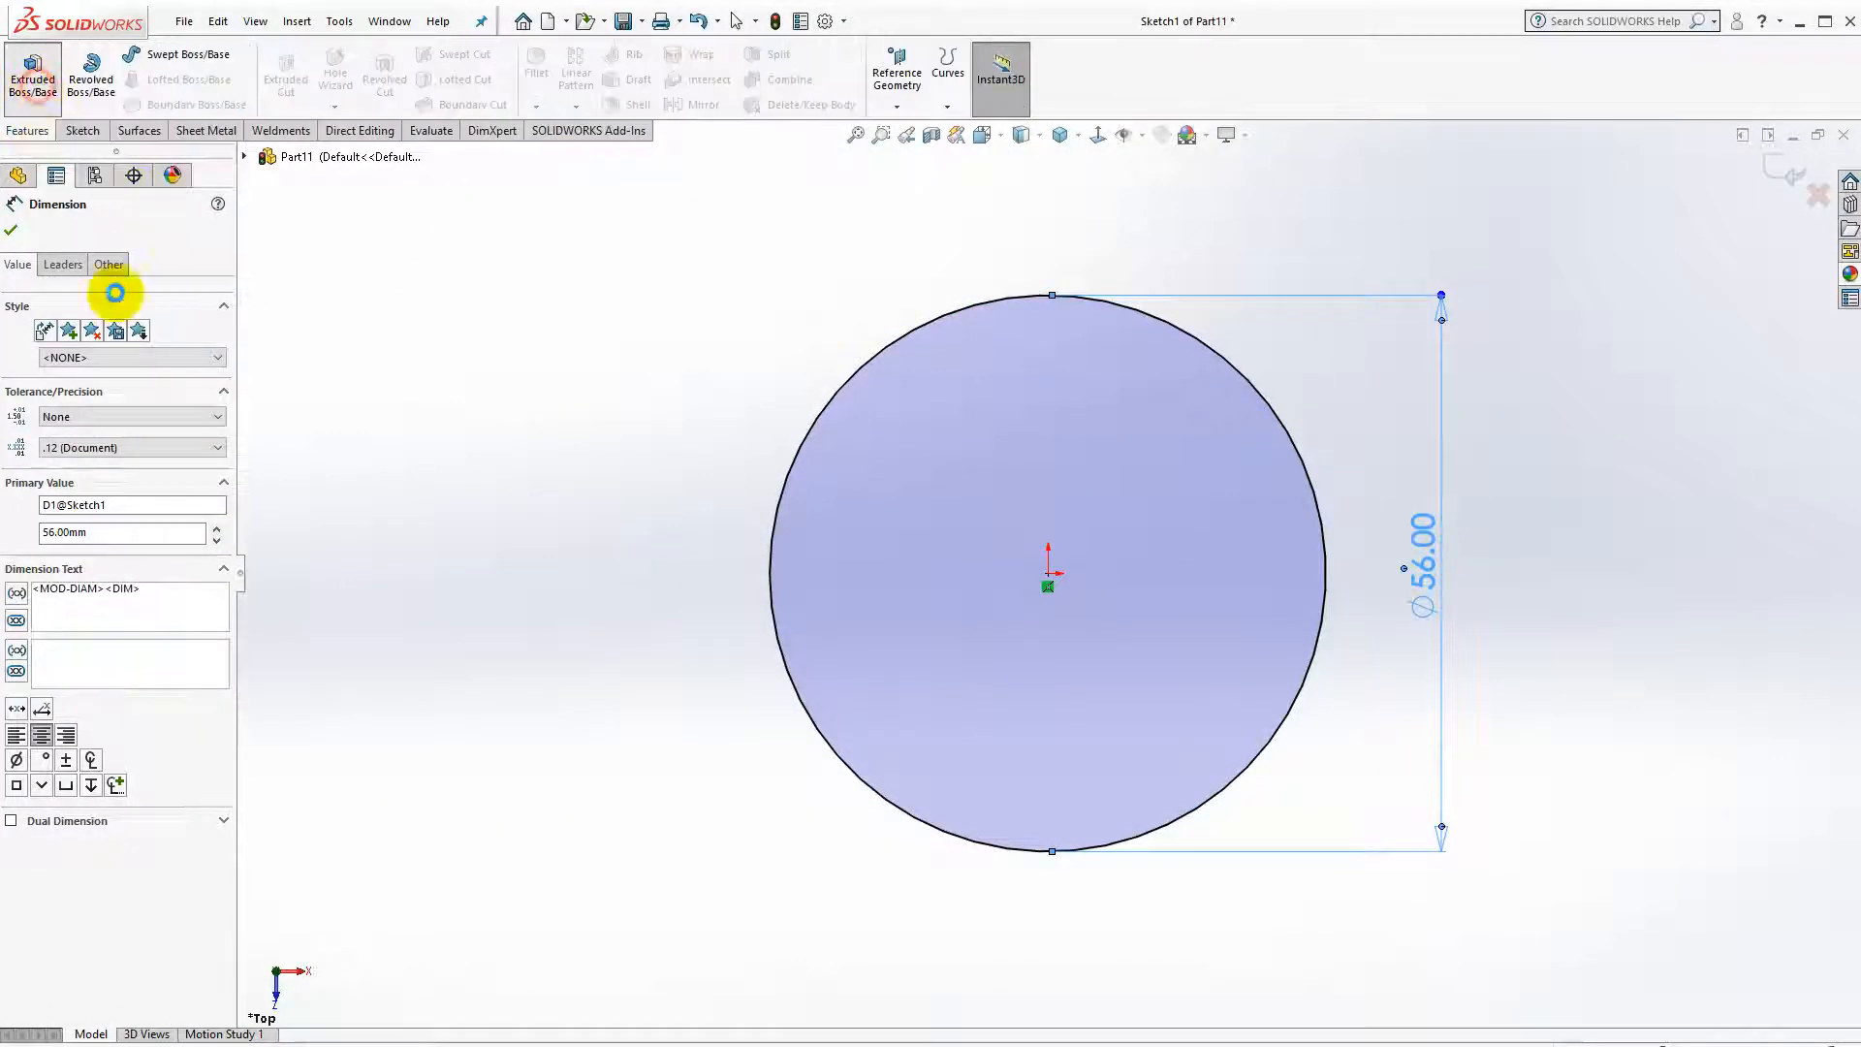
scroll(136, 421, "up", 2)
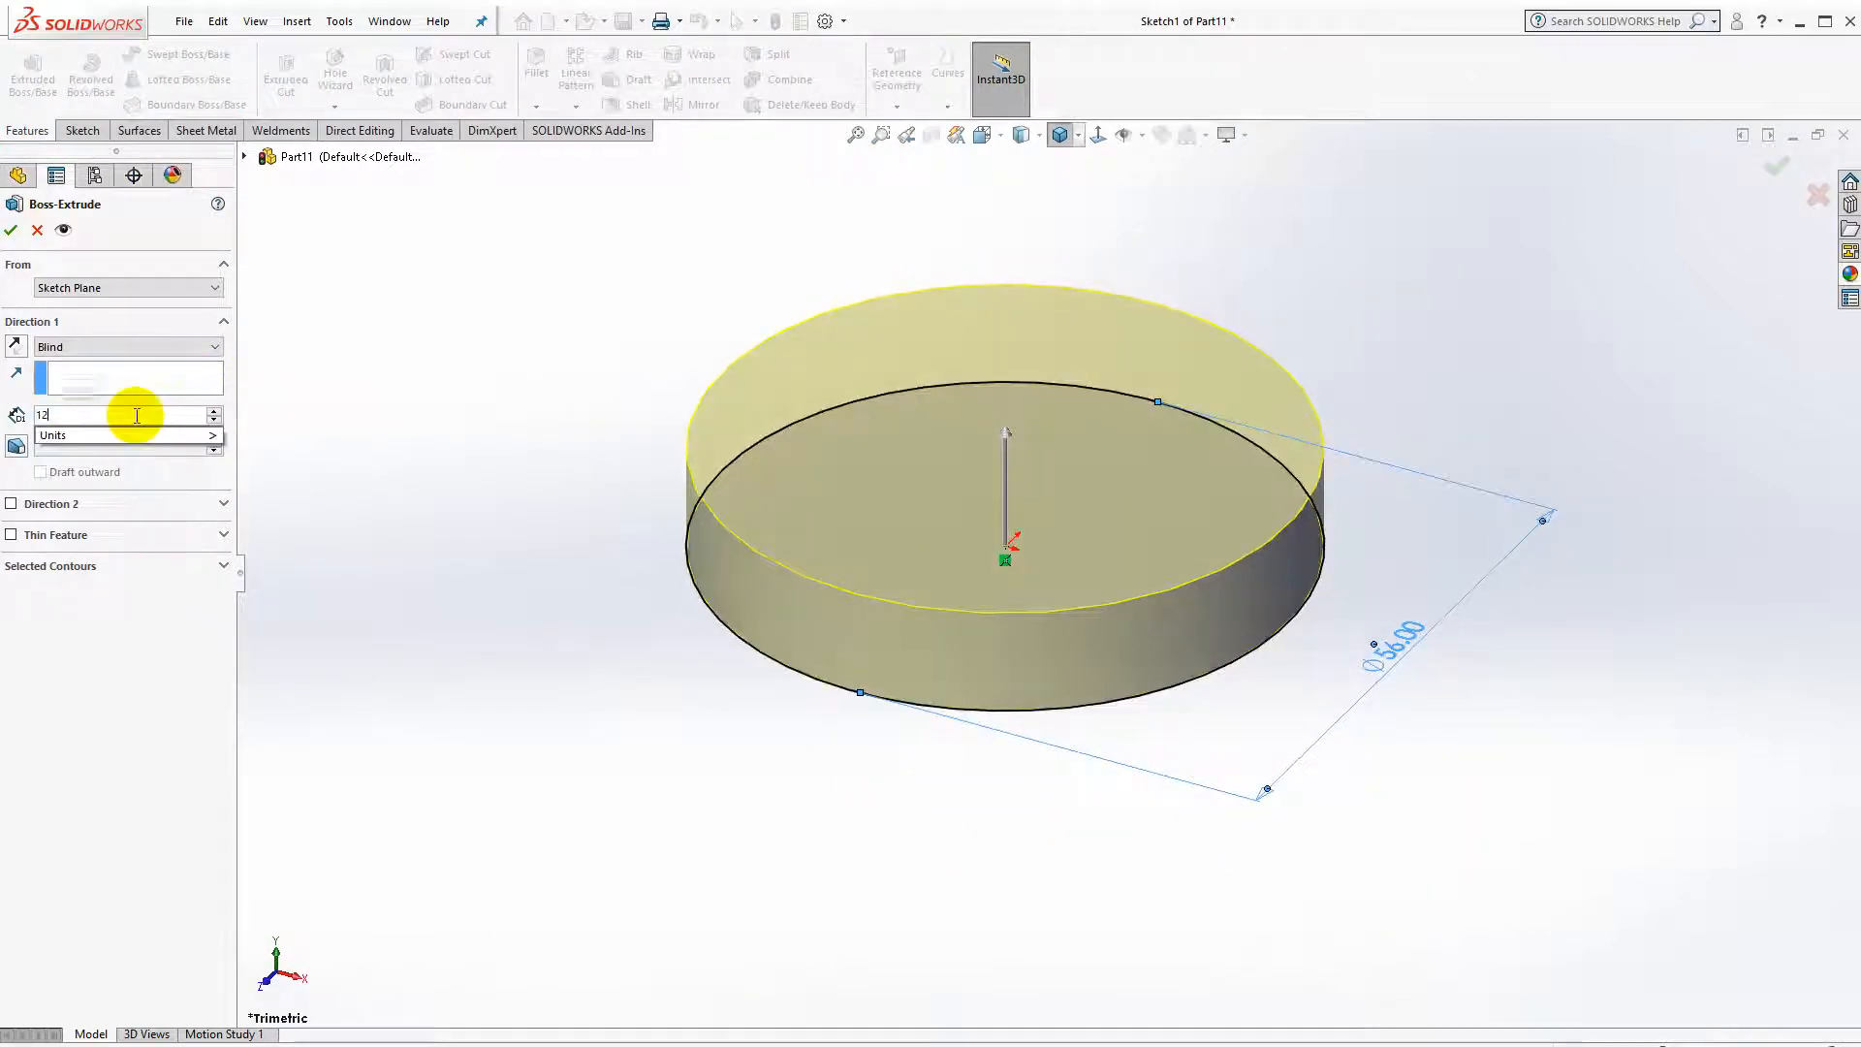
left_click(17, 448)
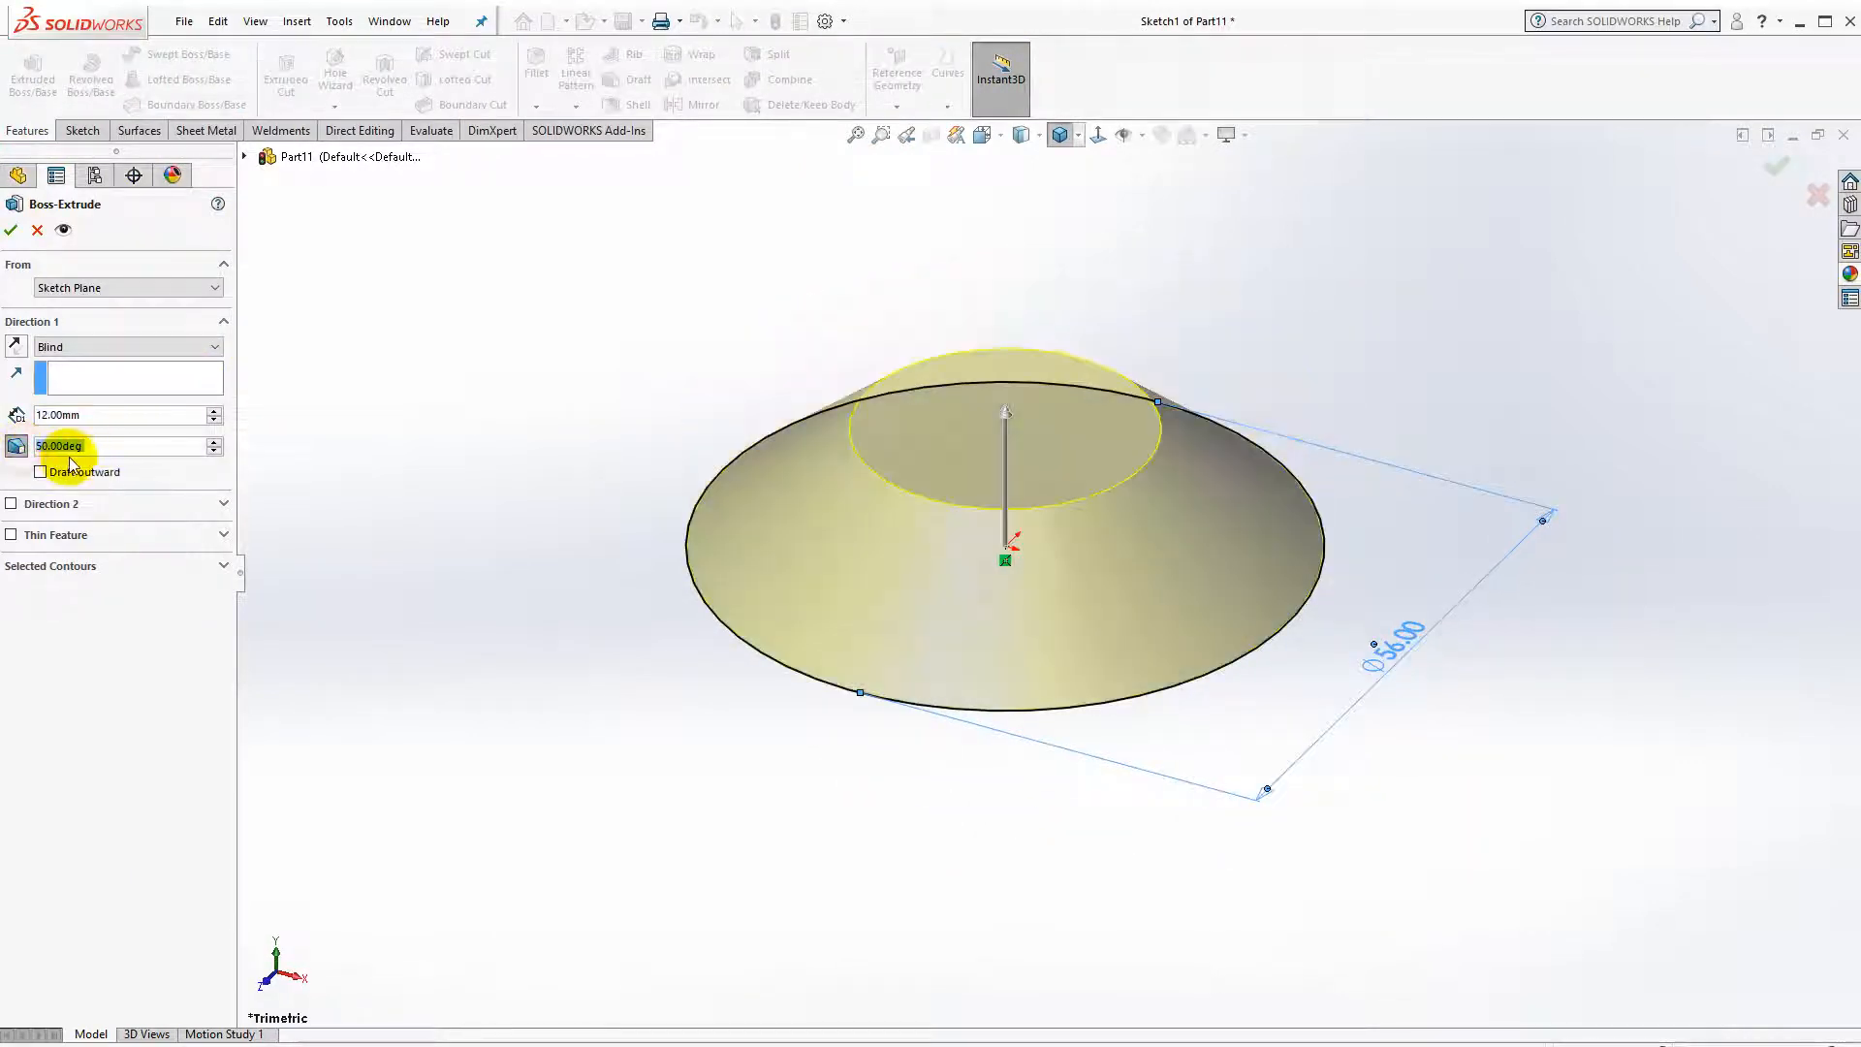
scroll(87, 460, "down", 1)
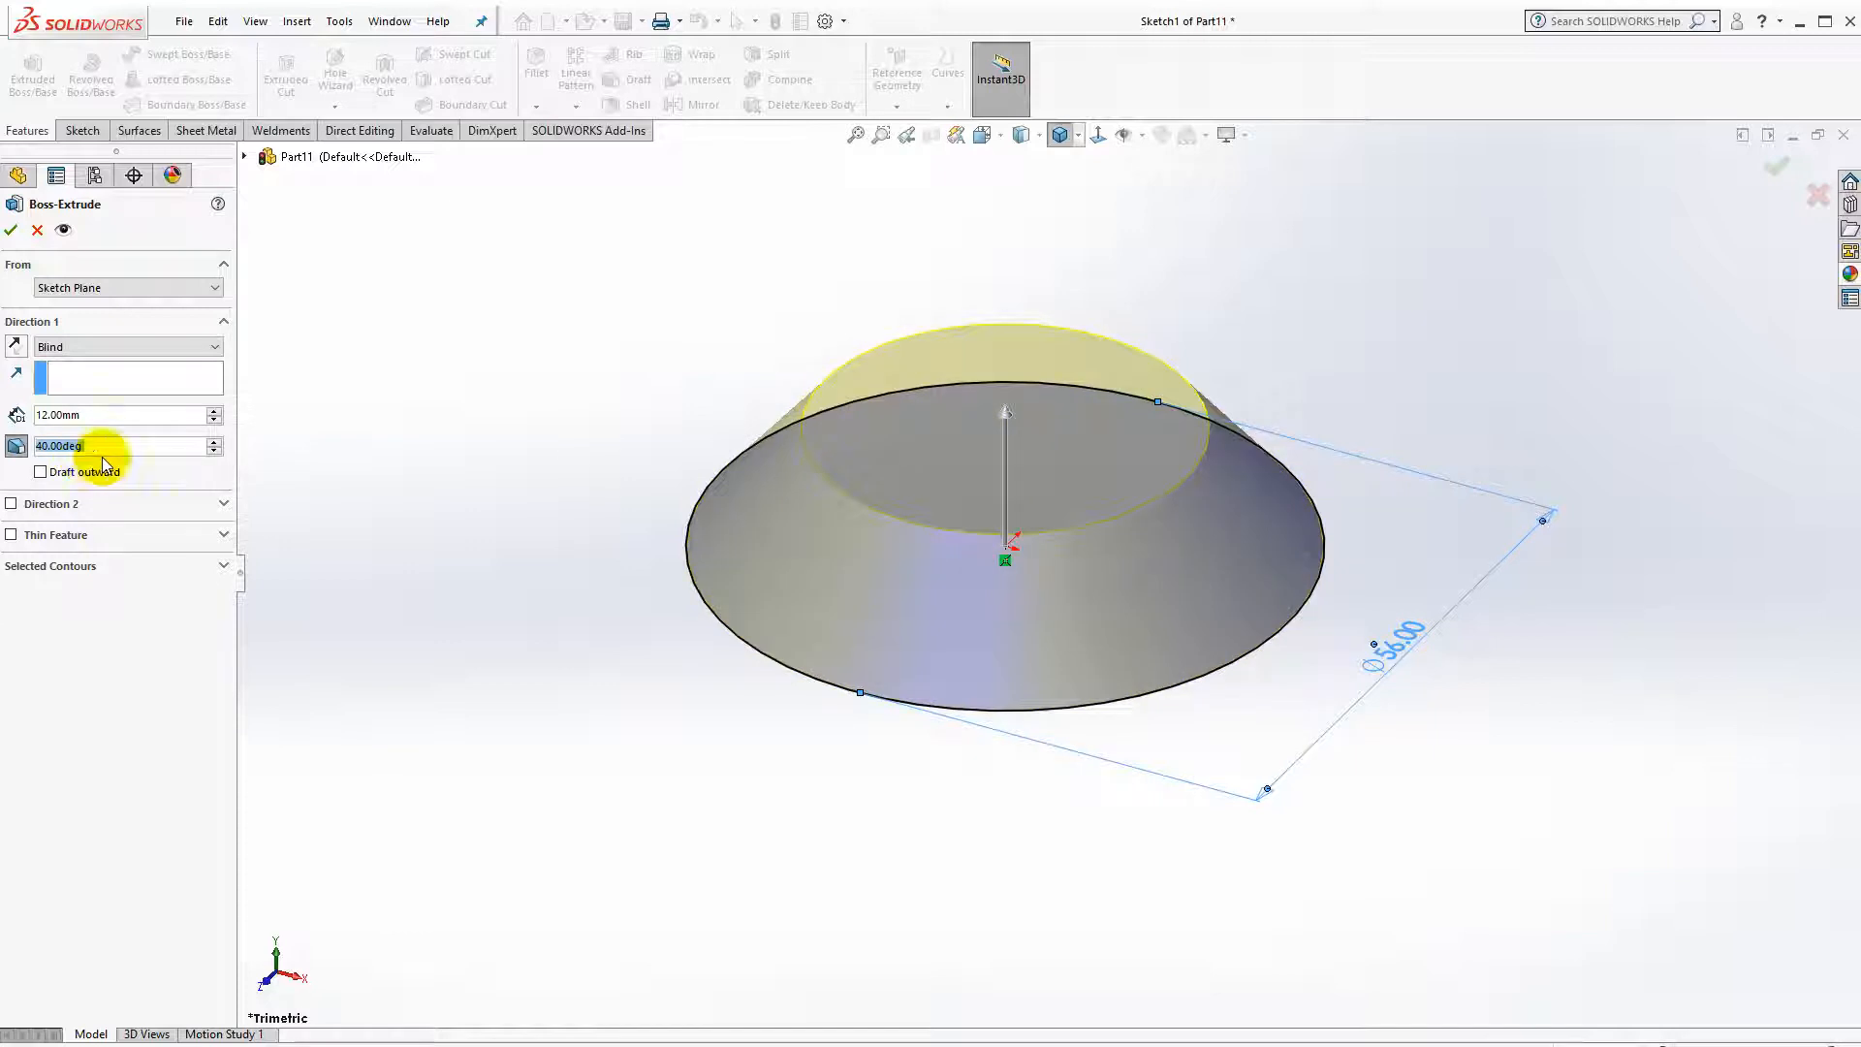
left_click(13, 231)
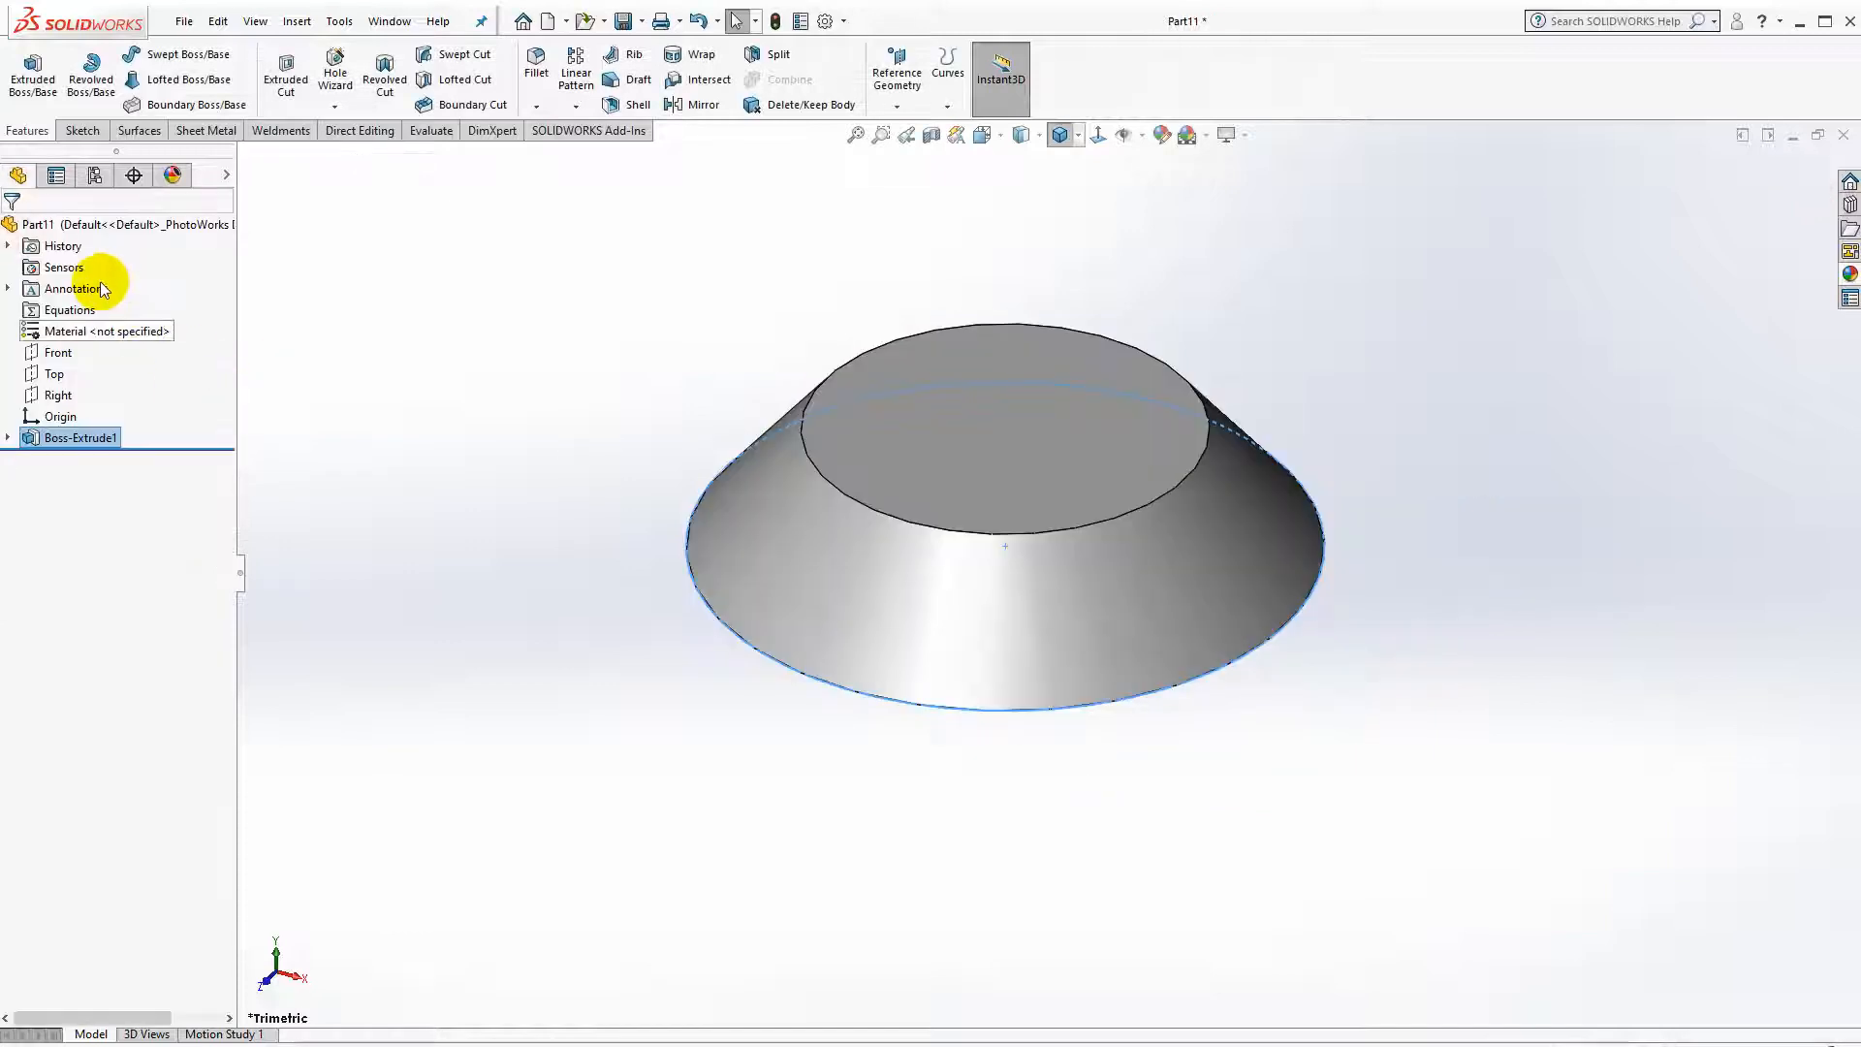
Sketch a corner rectangle about 25 mm wide and 7 mm high on the Right plane, starting on the cone's base edge.
left_click(56, 352)
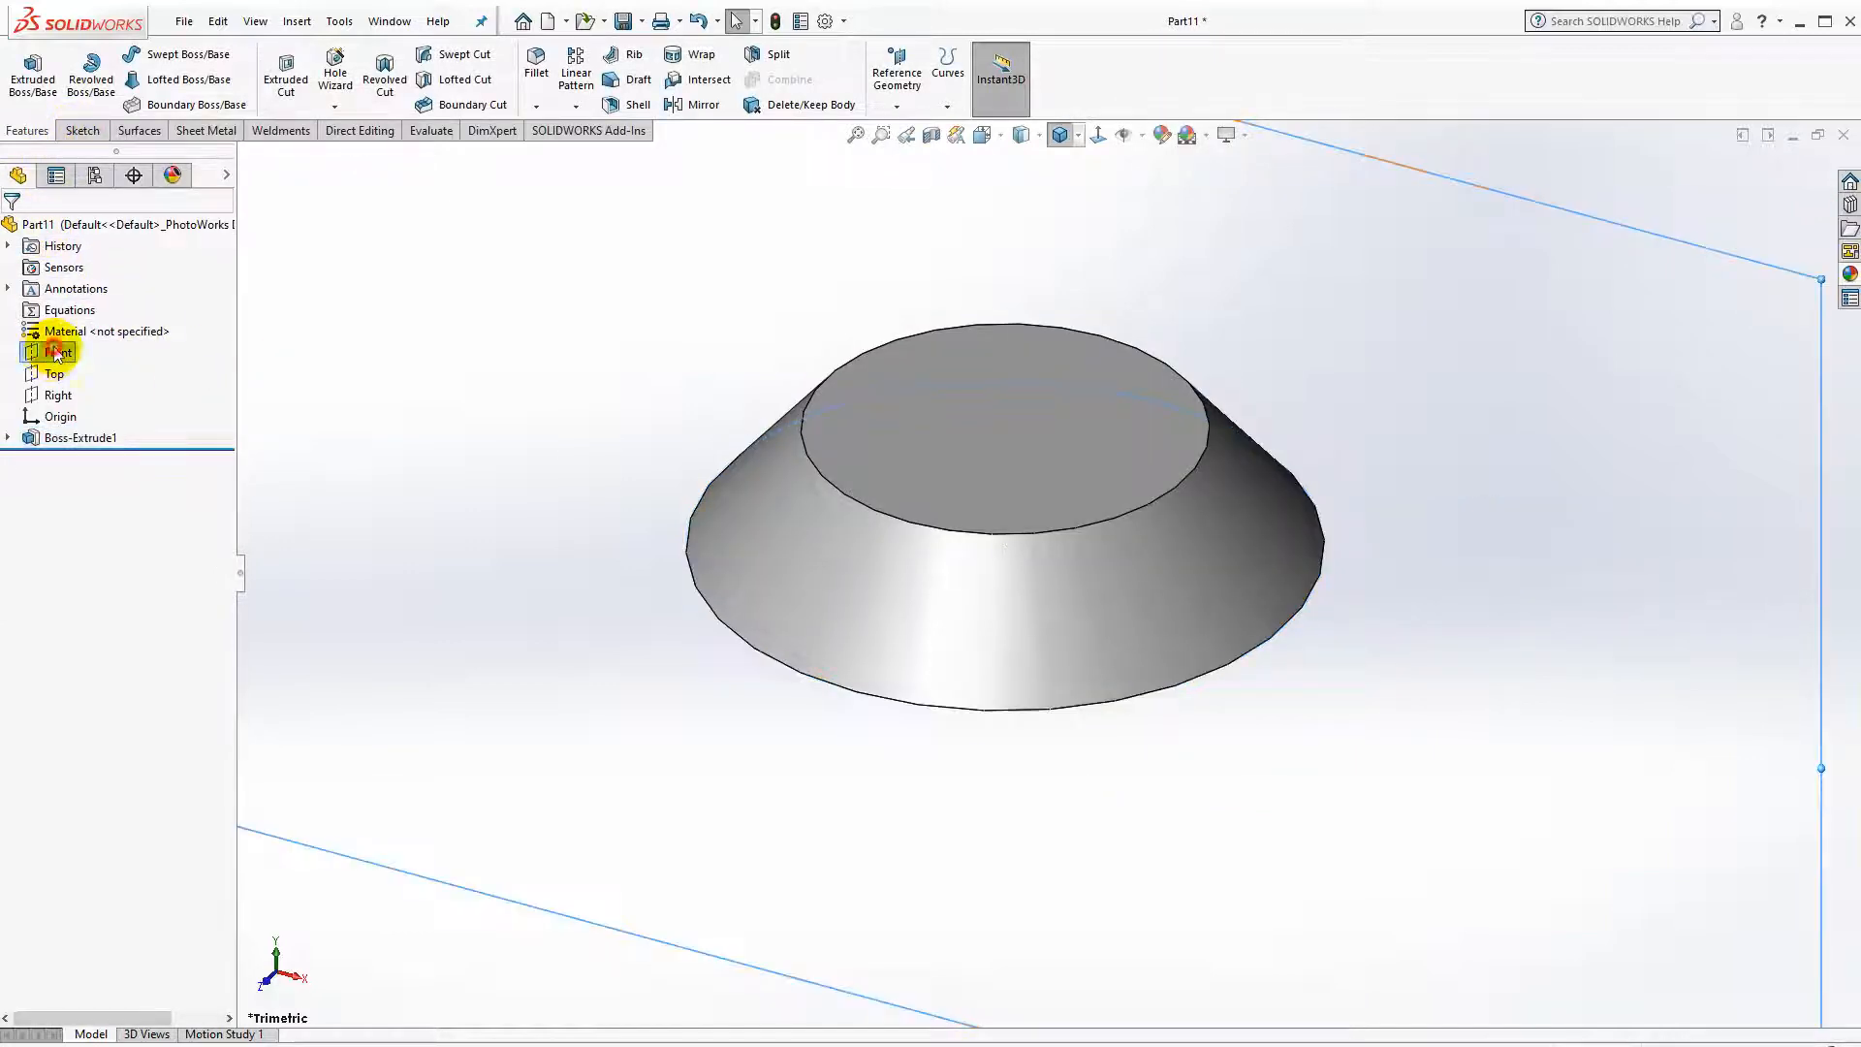
left_click(60, 397)
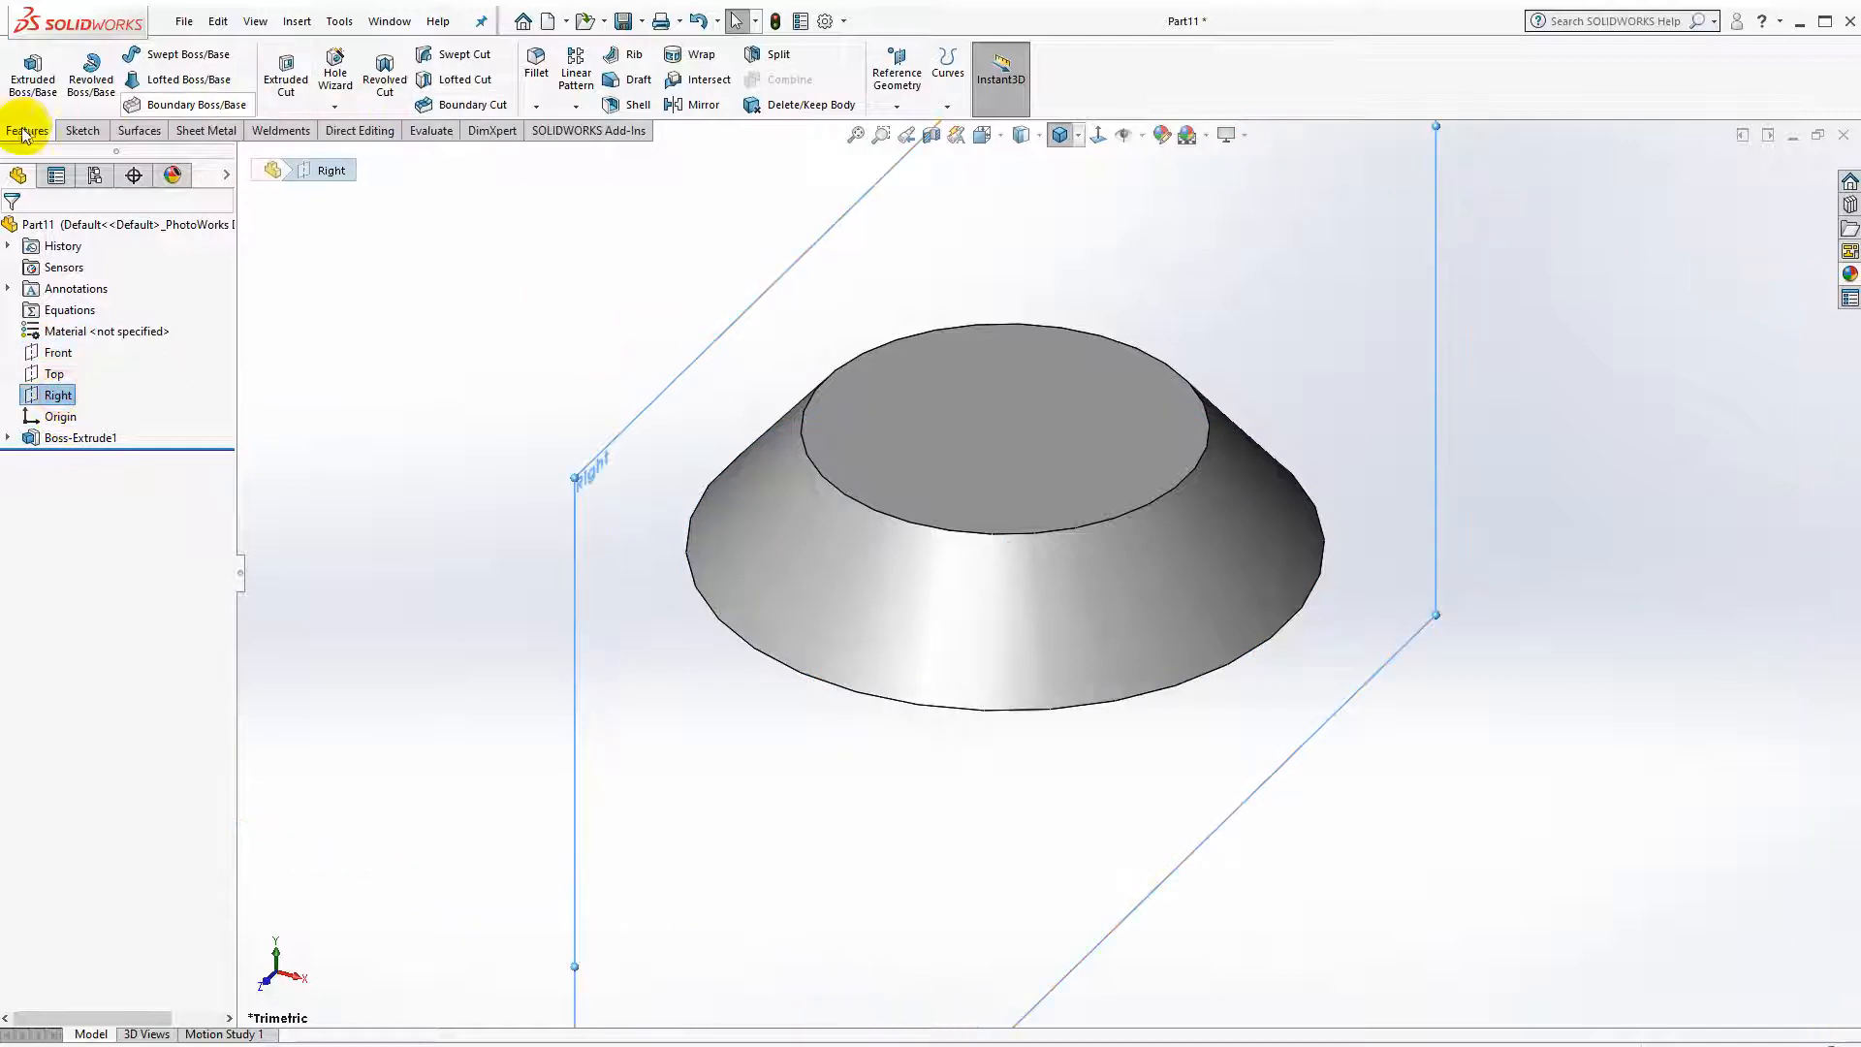
left_click(84, 131)
left_click(36, 90)
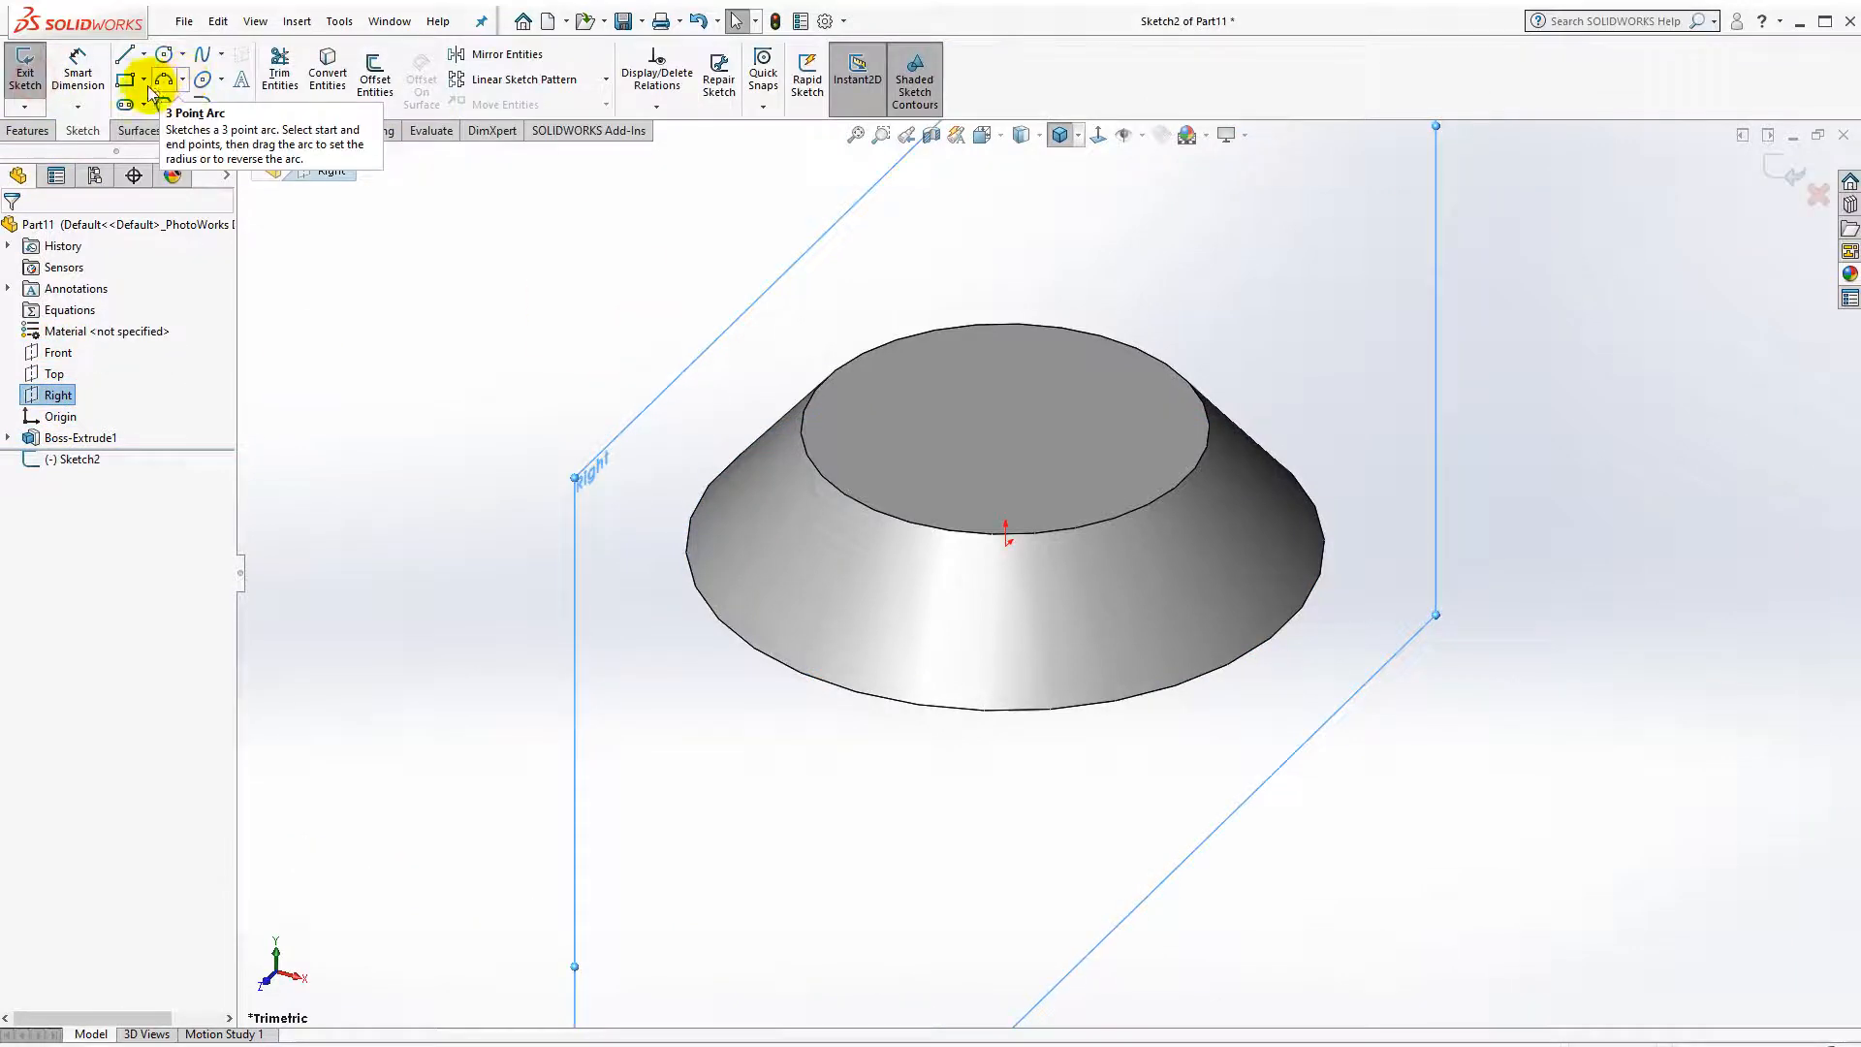
left_click(1100, 137)
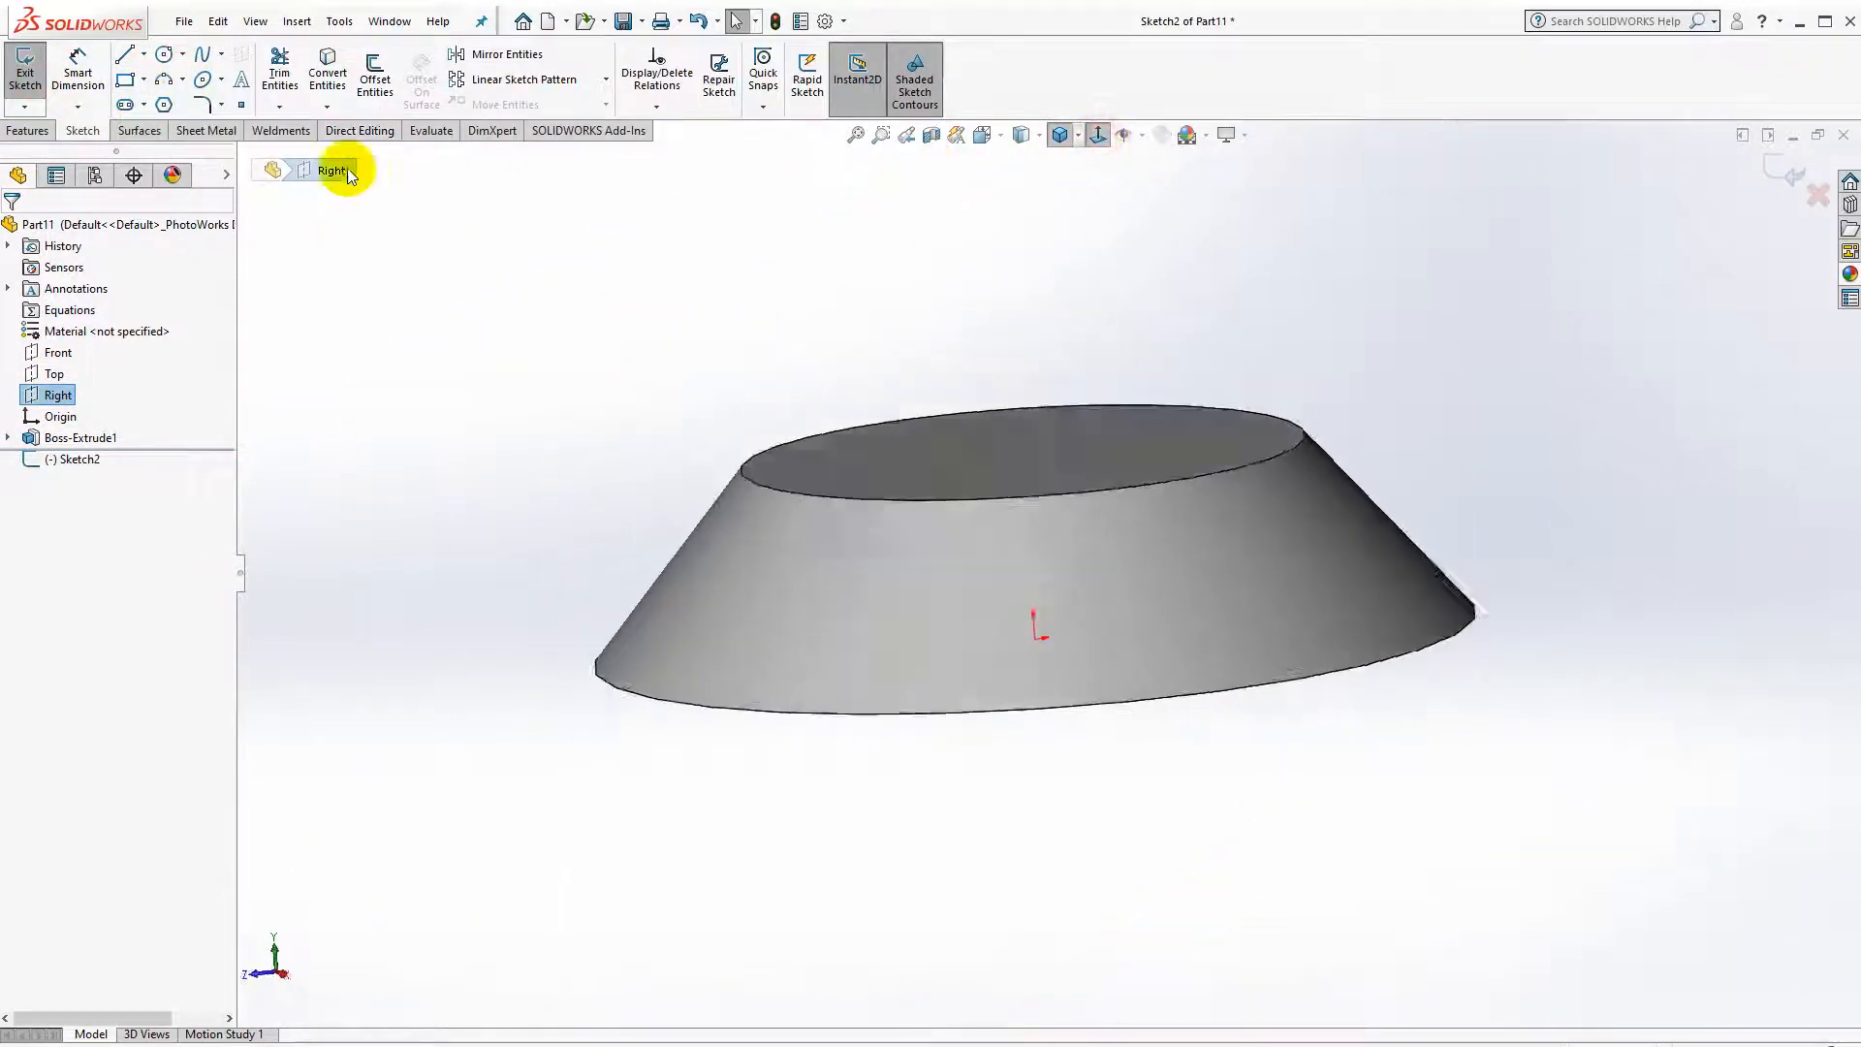
left_click(126, 80)
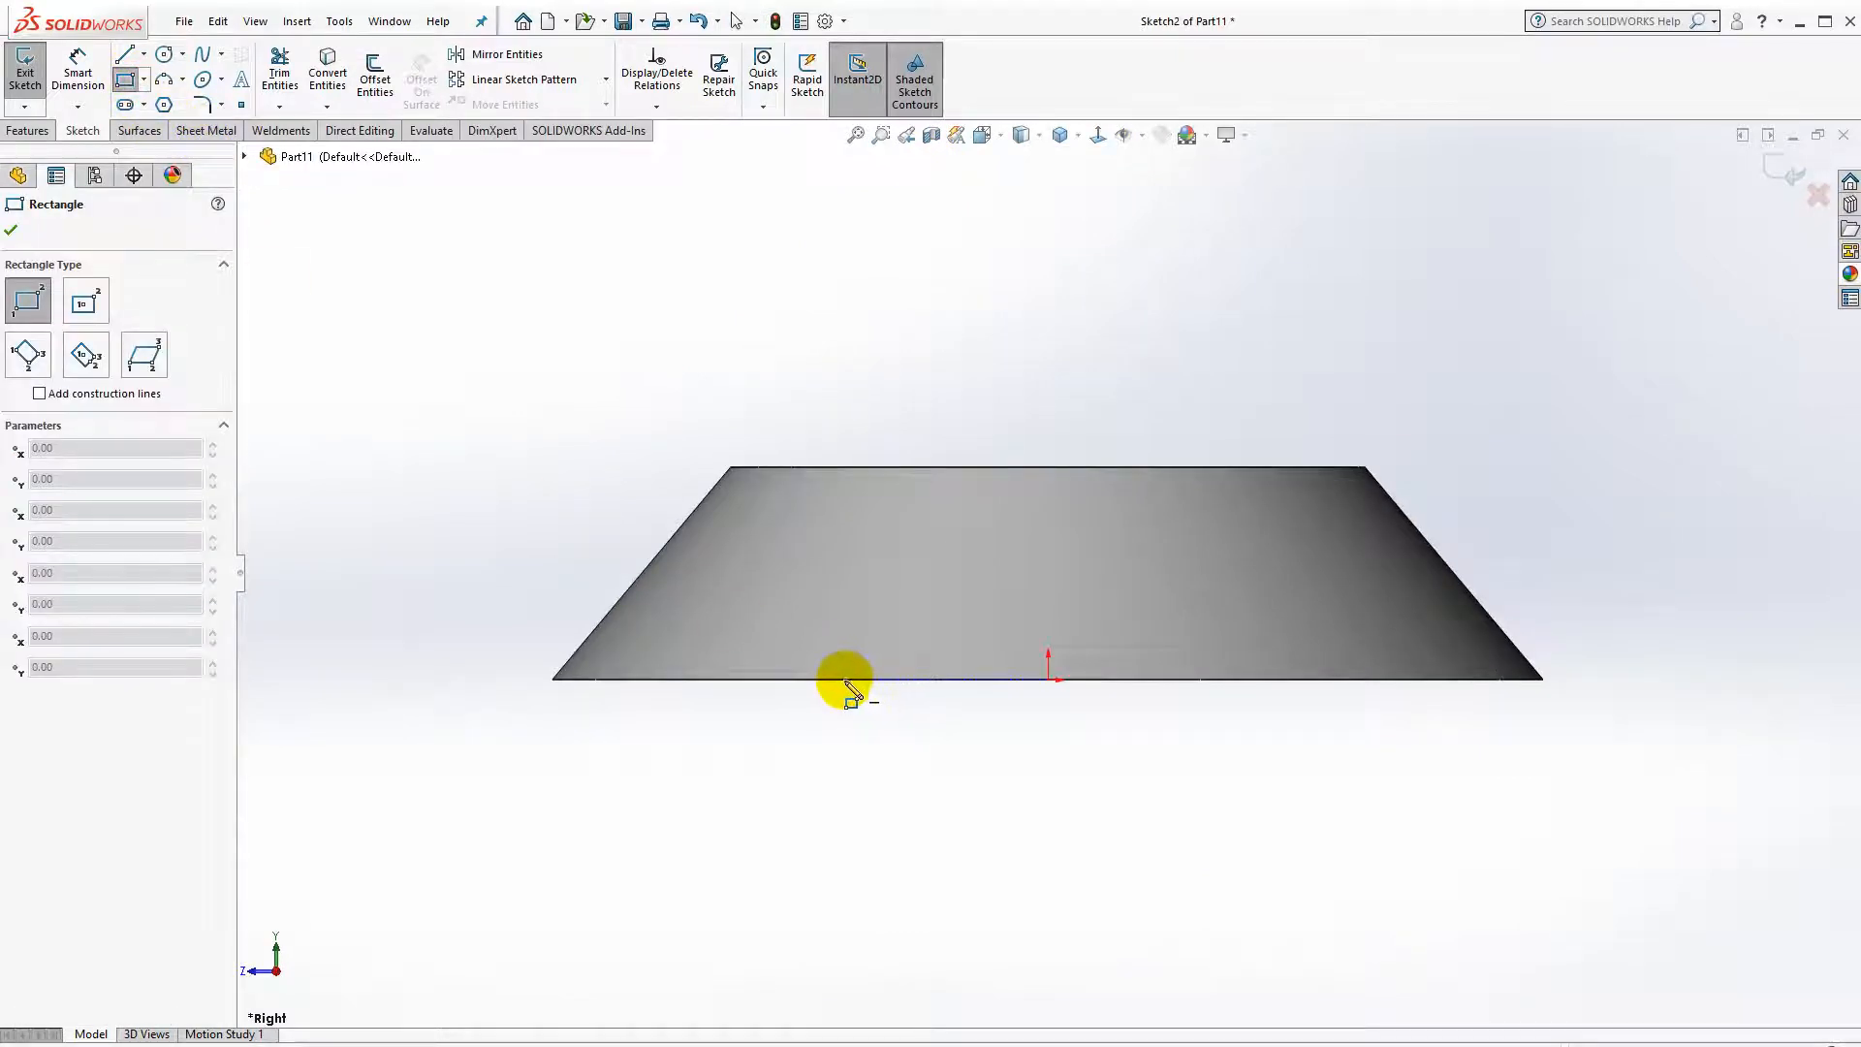
left_click(841, 679)
left_click(1285, 556)
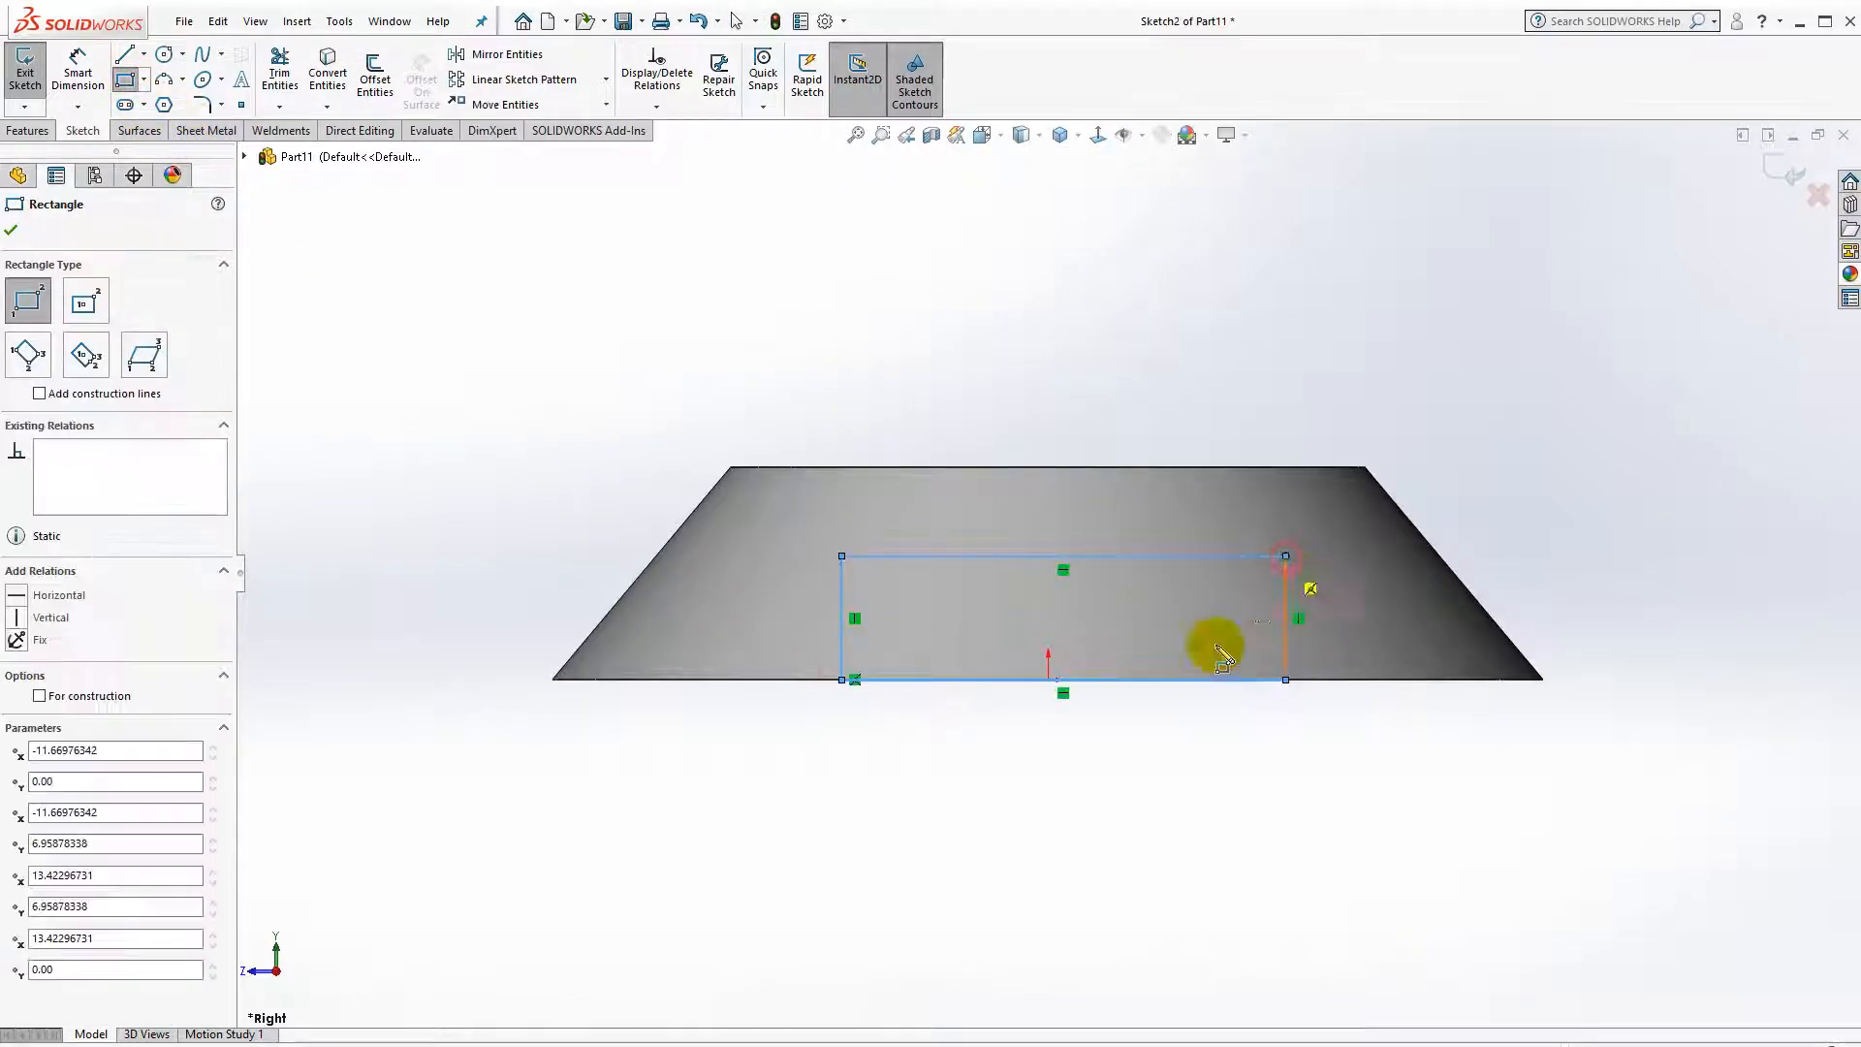
key("Escape")
Dimension the rectangle to 8 mm high and 15 mm wide.
left_click(78, 70)
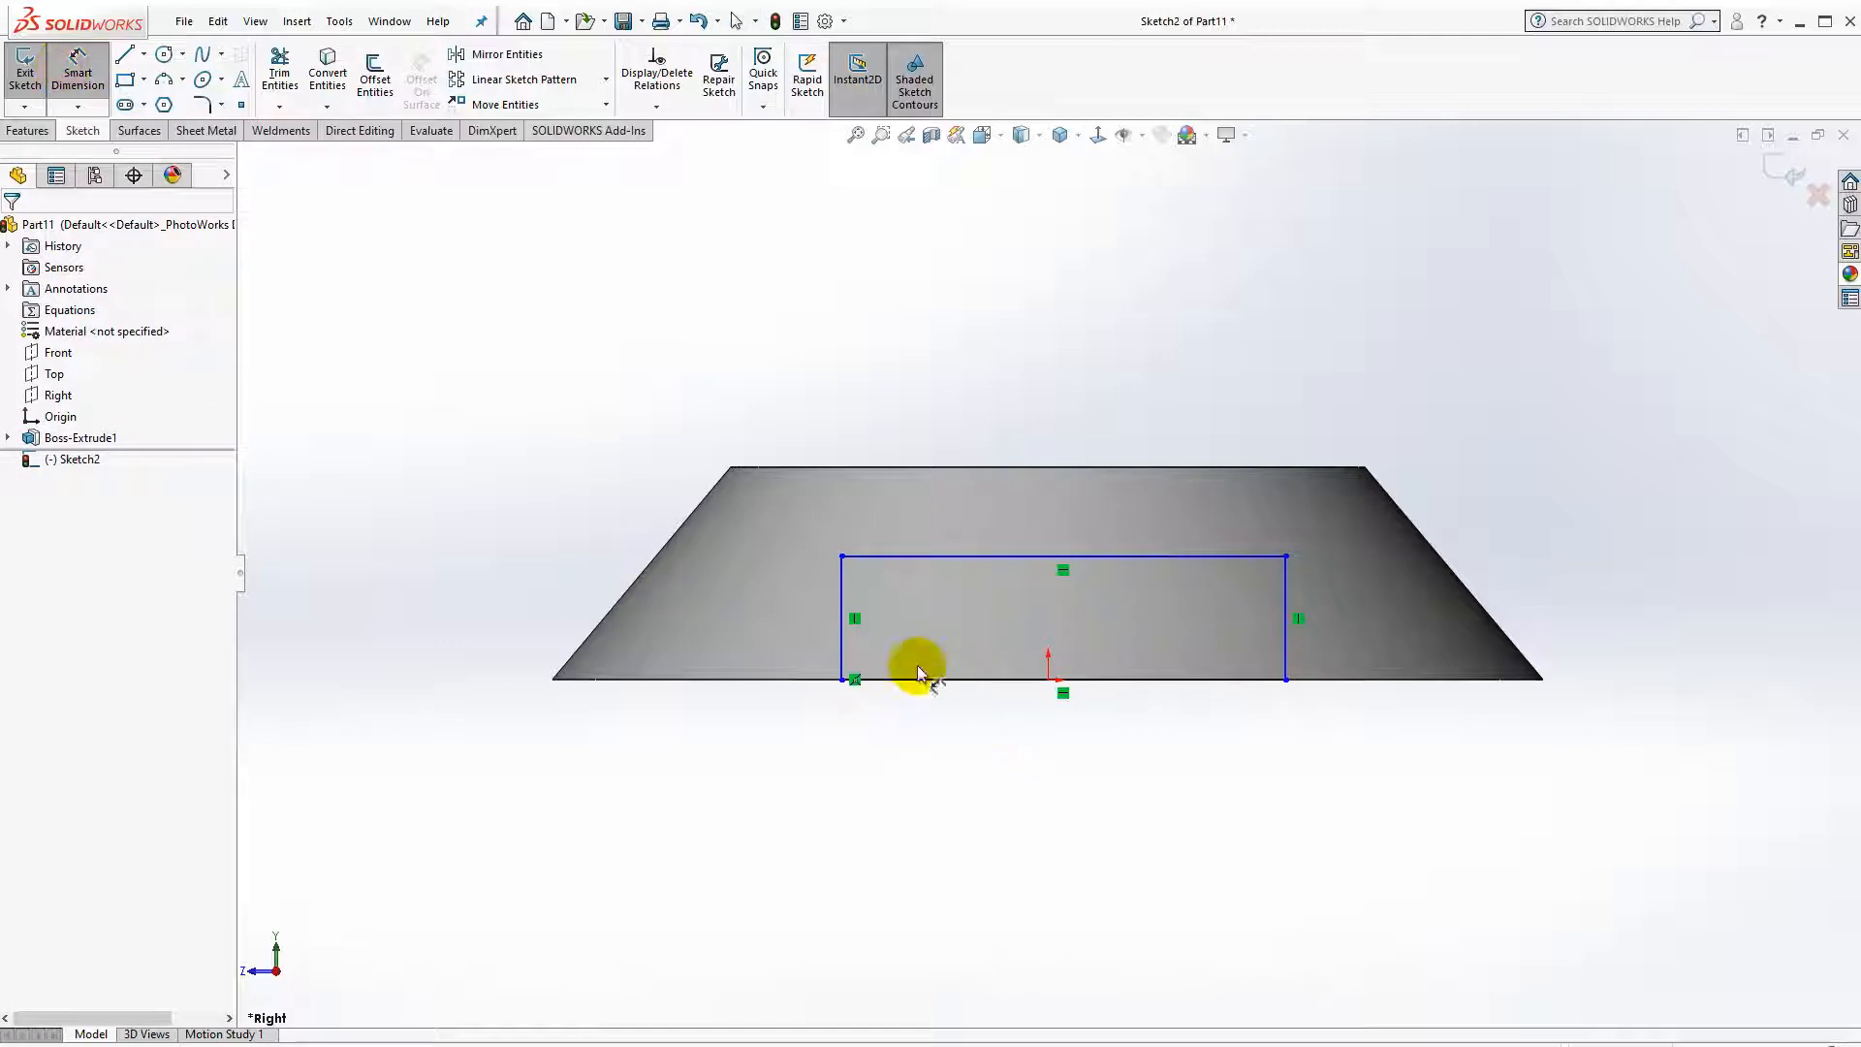
left_click(804, 618)
left_click(754, 625)
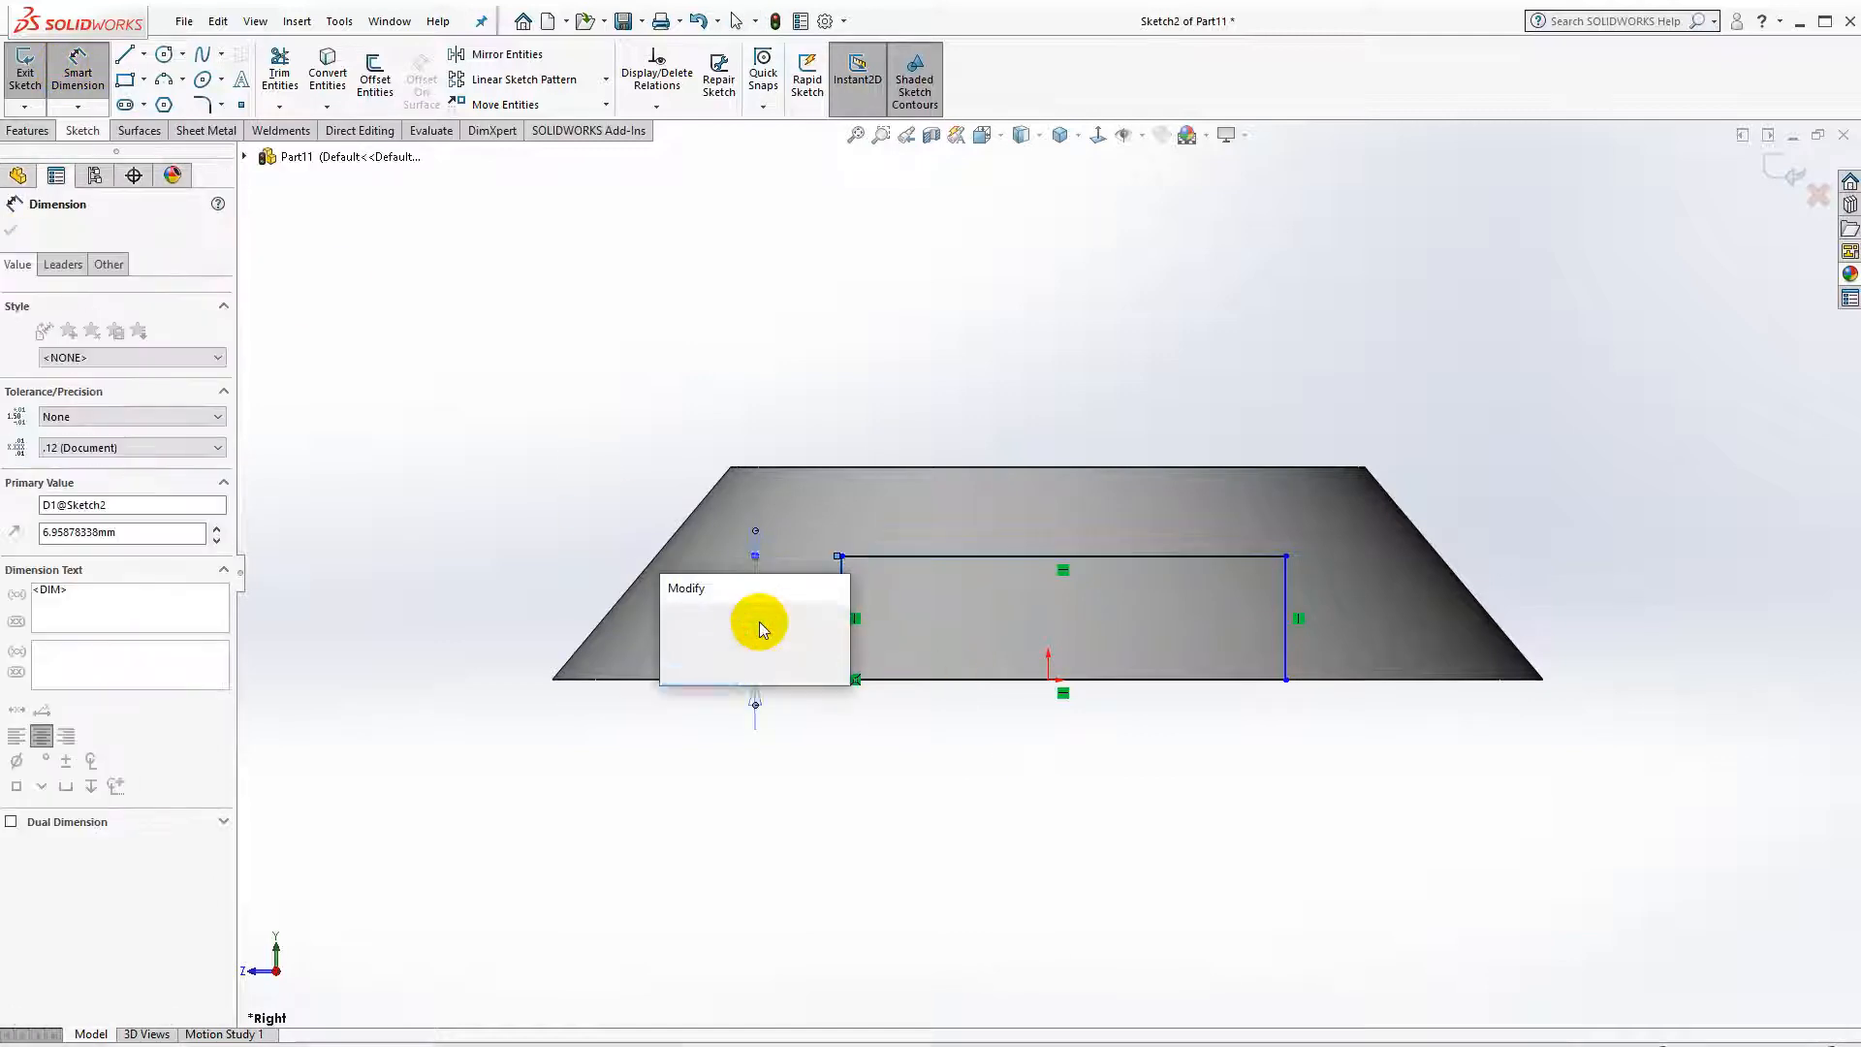
key("Return")
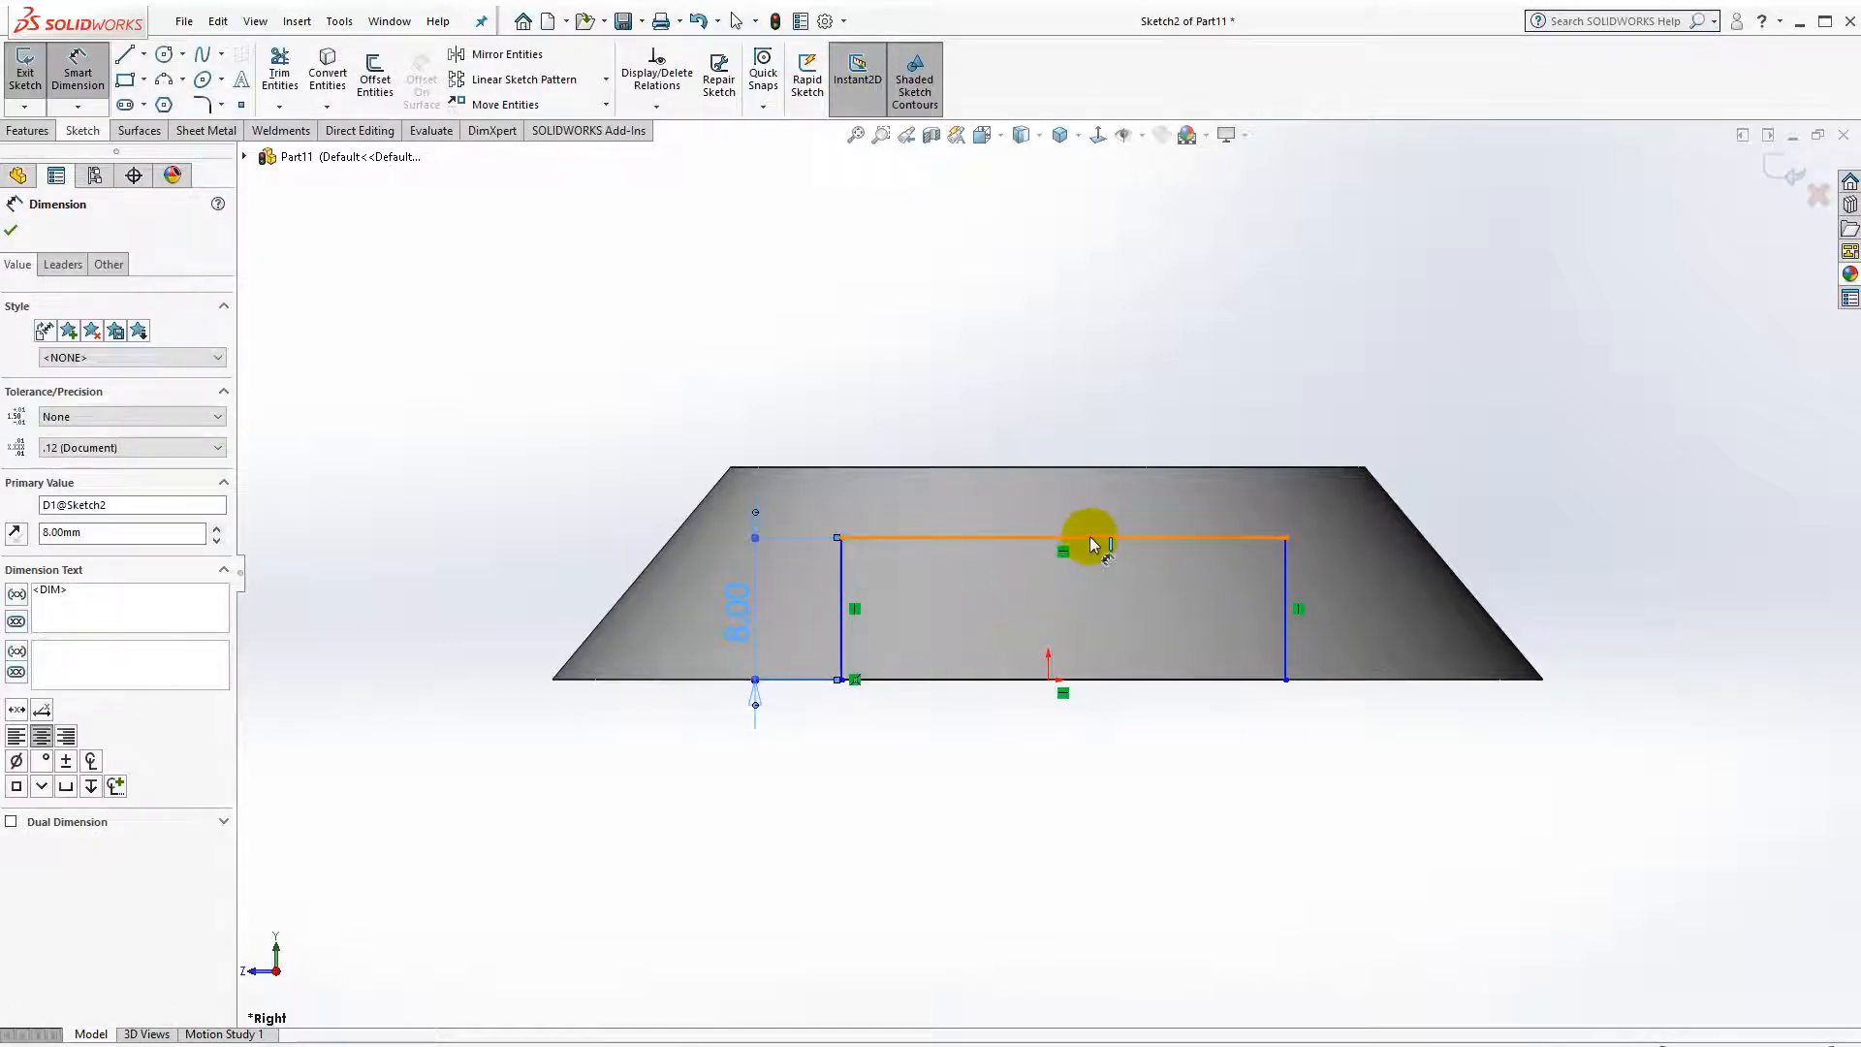
left_click(1089, 540)
left_click(1084, 508)
type("15")
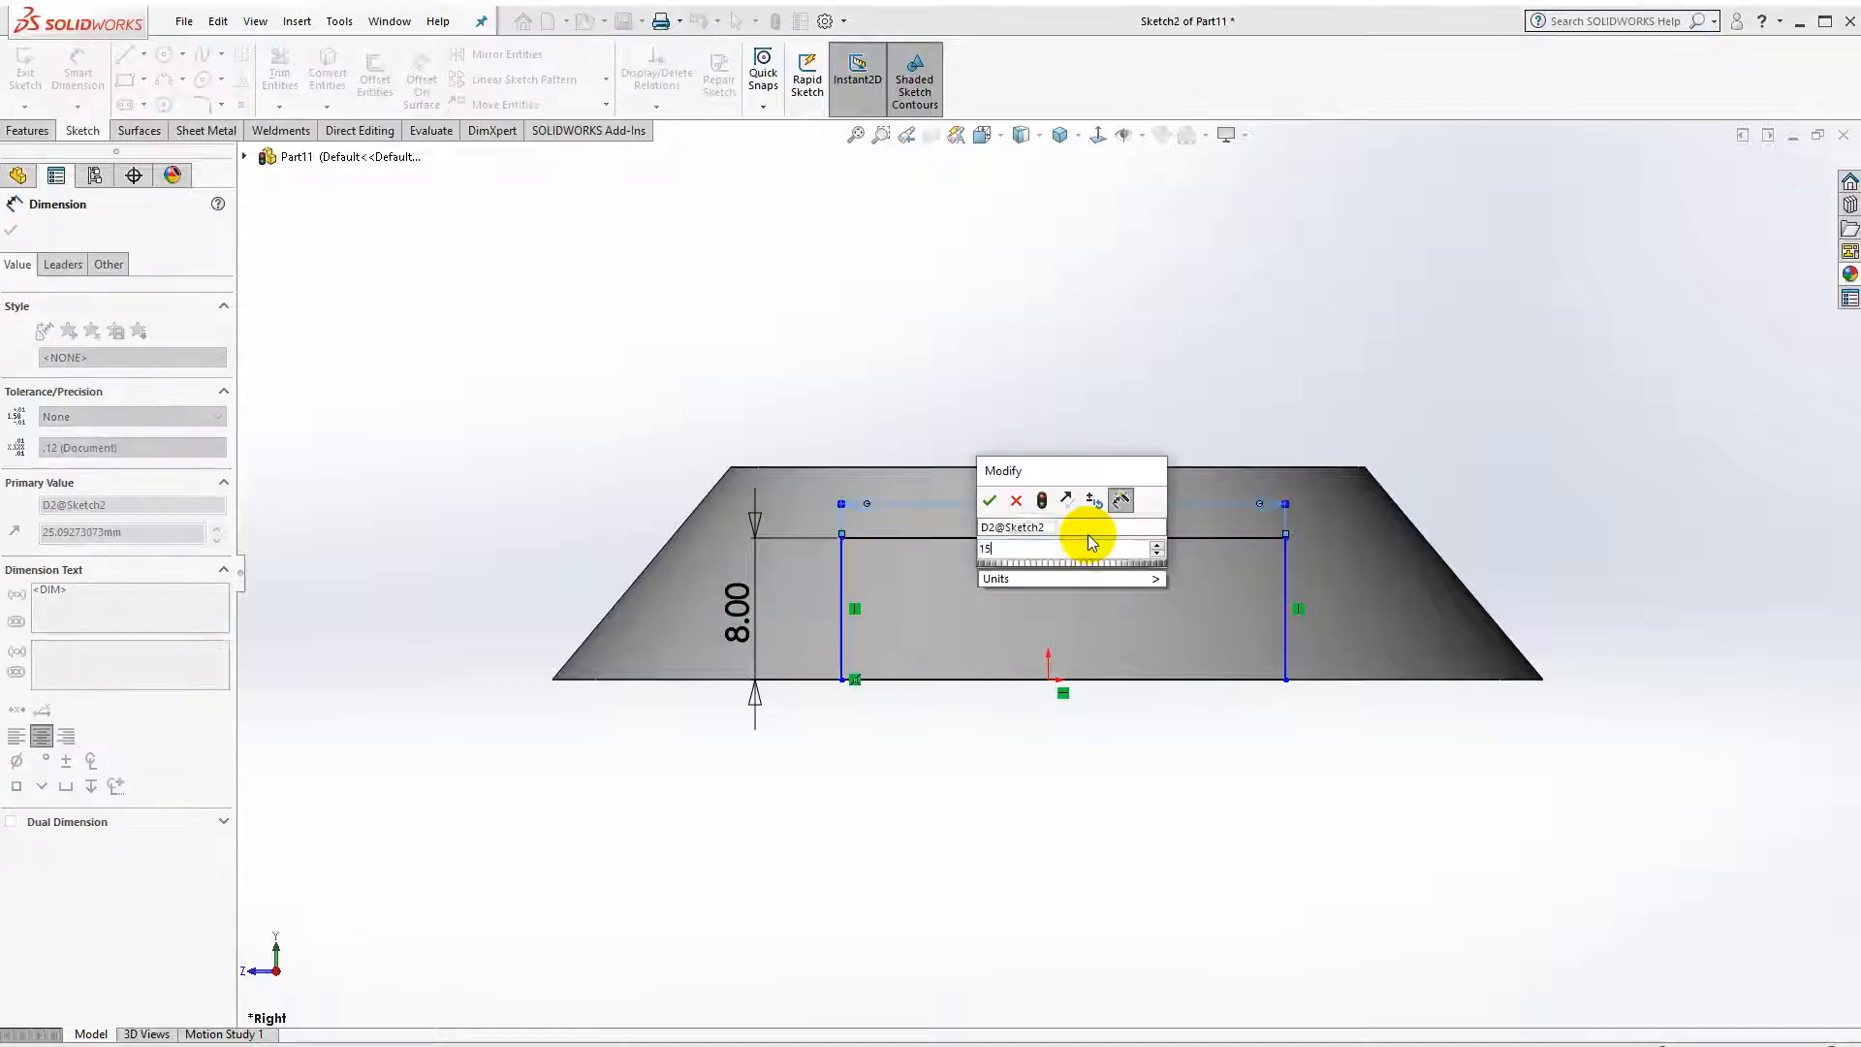
key("Return")
key("Escape")
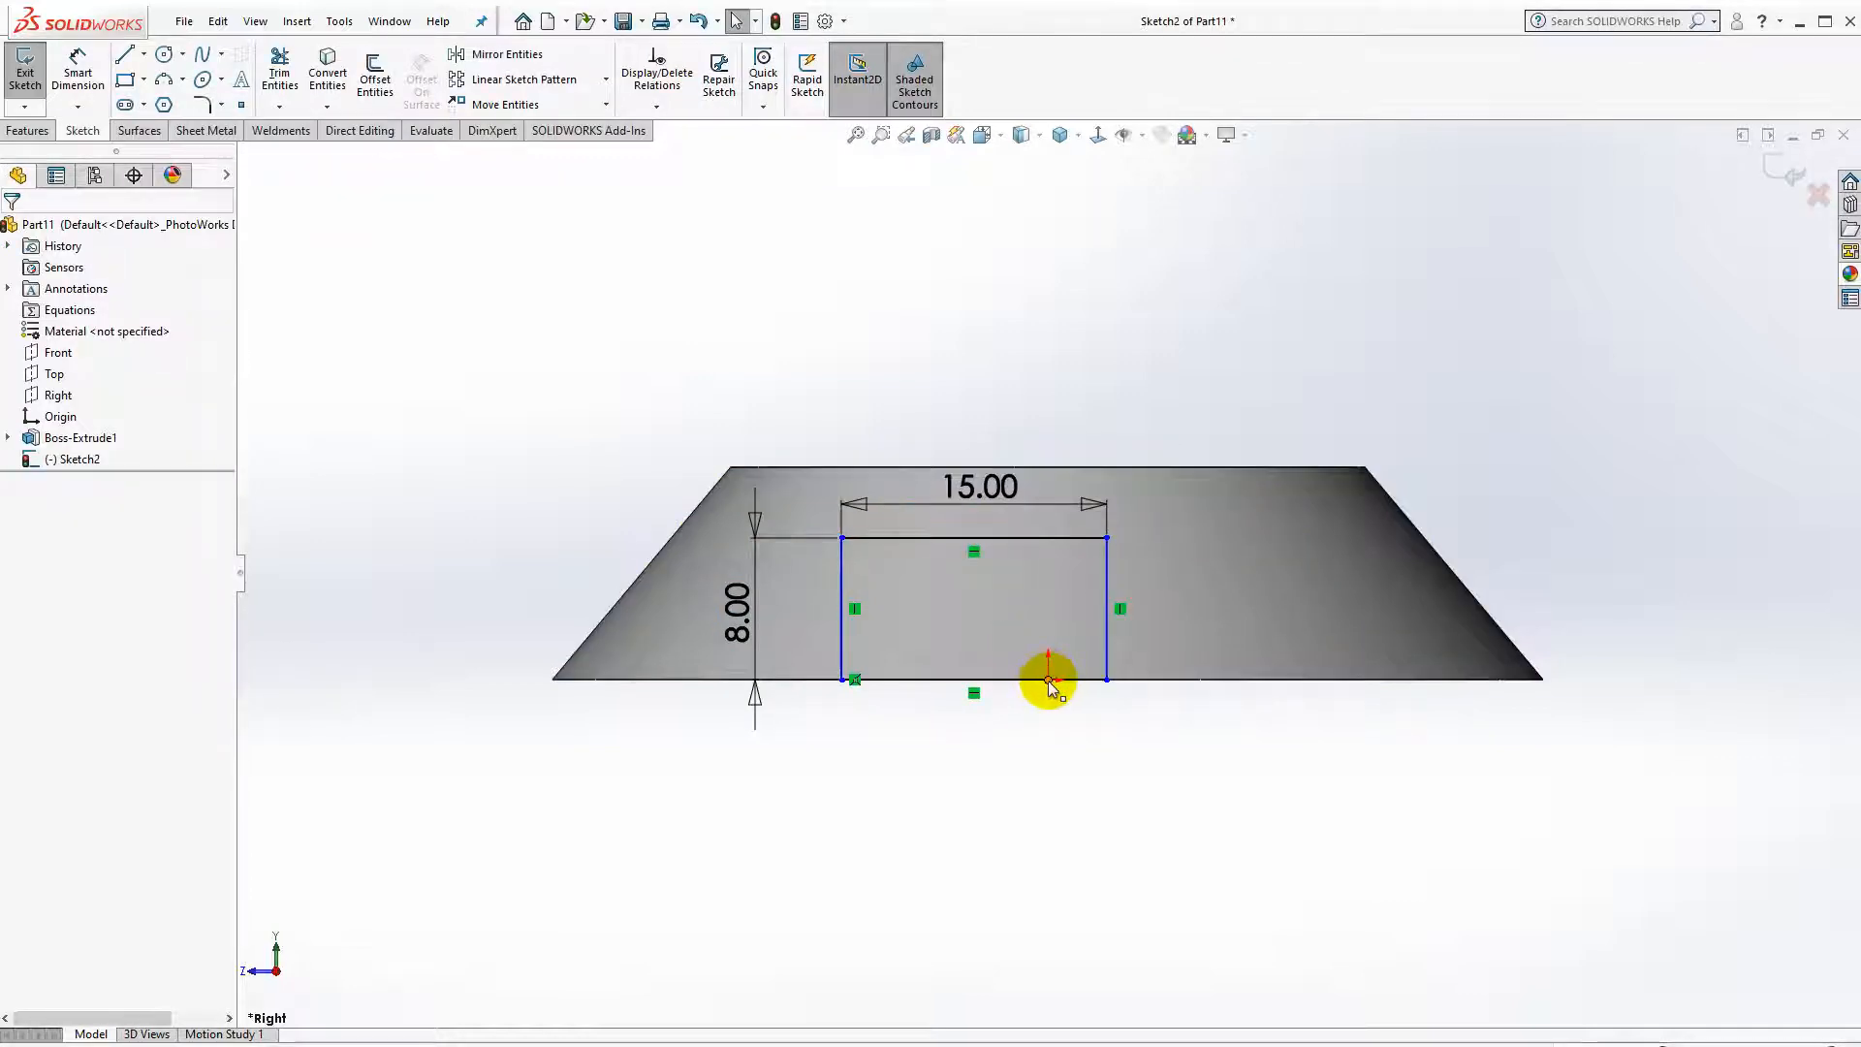
Centre the rectangle on the origin with a Midpoint relation between its bottom line and the origin.
left_click(987, 678)
left_click(1049, 680, "ctrl")
left_click(1064, 591)
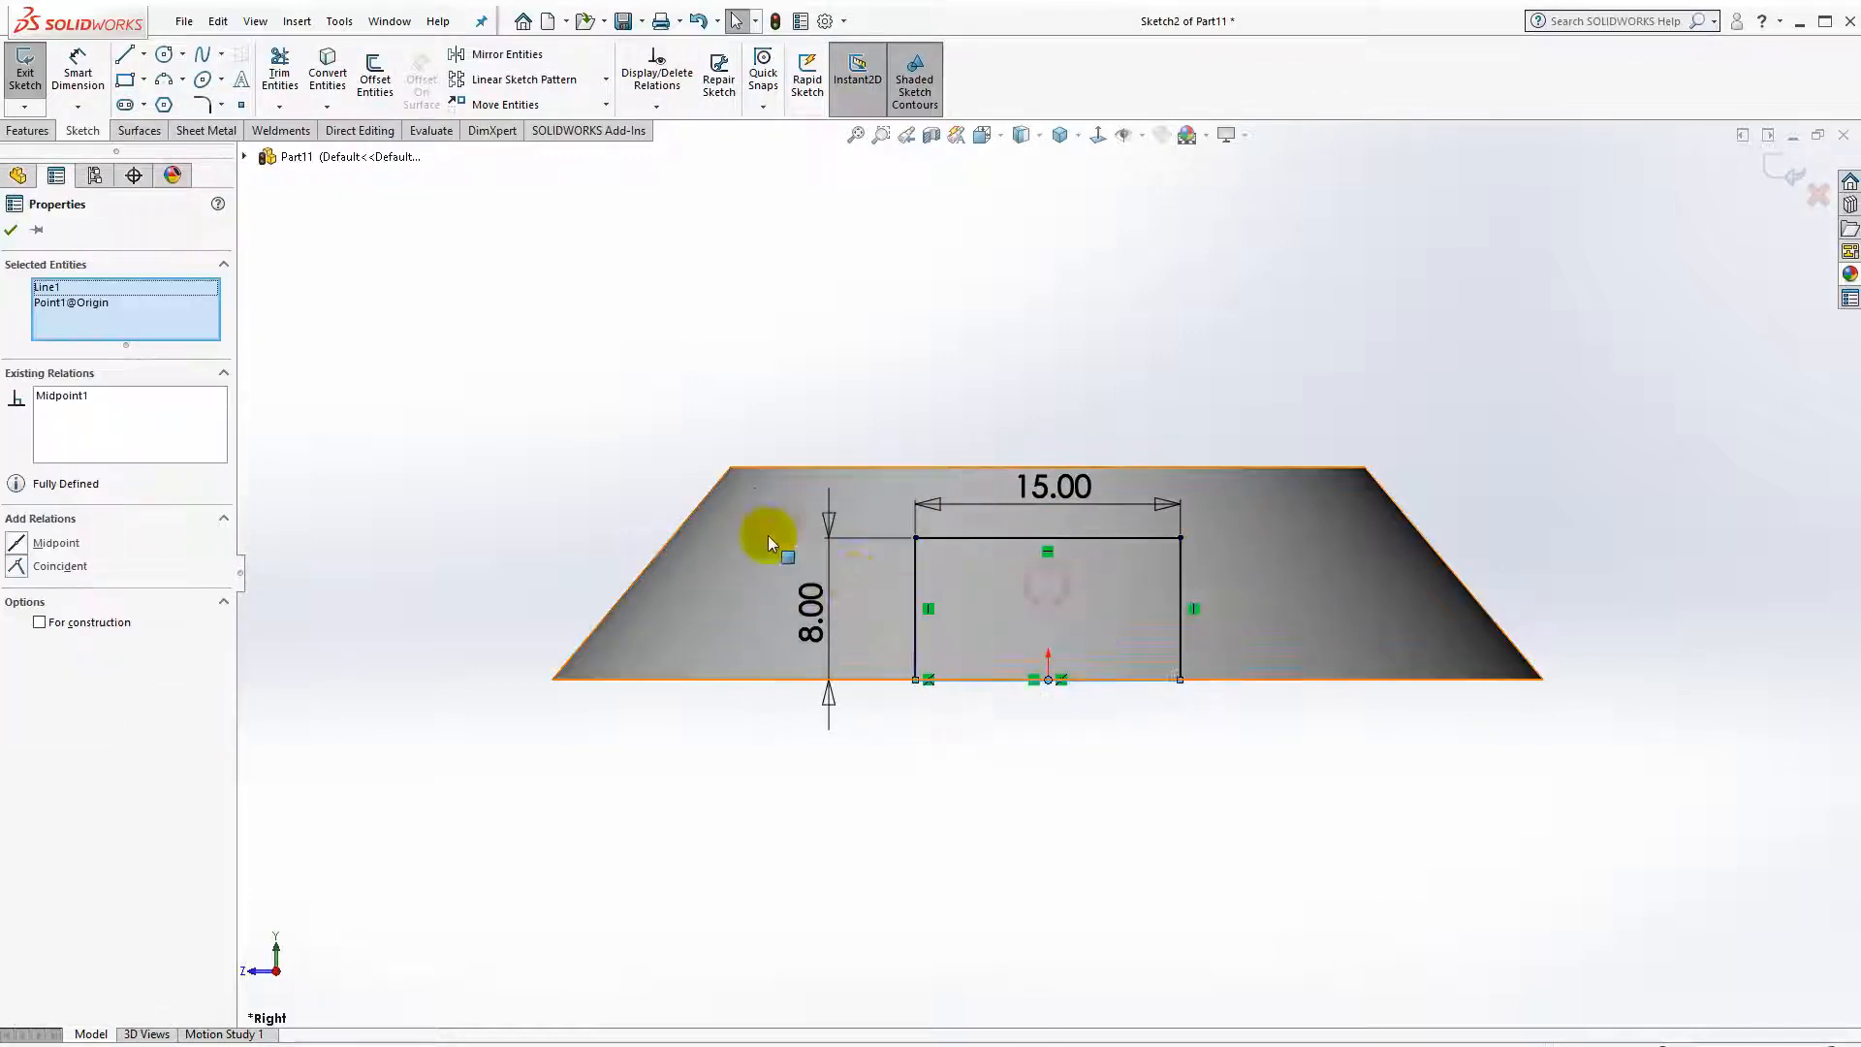
left_click(659, 402)
Round the rectangle's two upper corners with 3 mm sketch fillets.
left_click(202, 104)
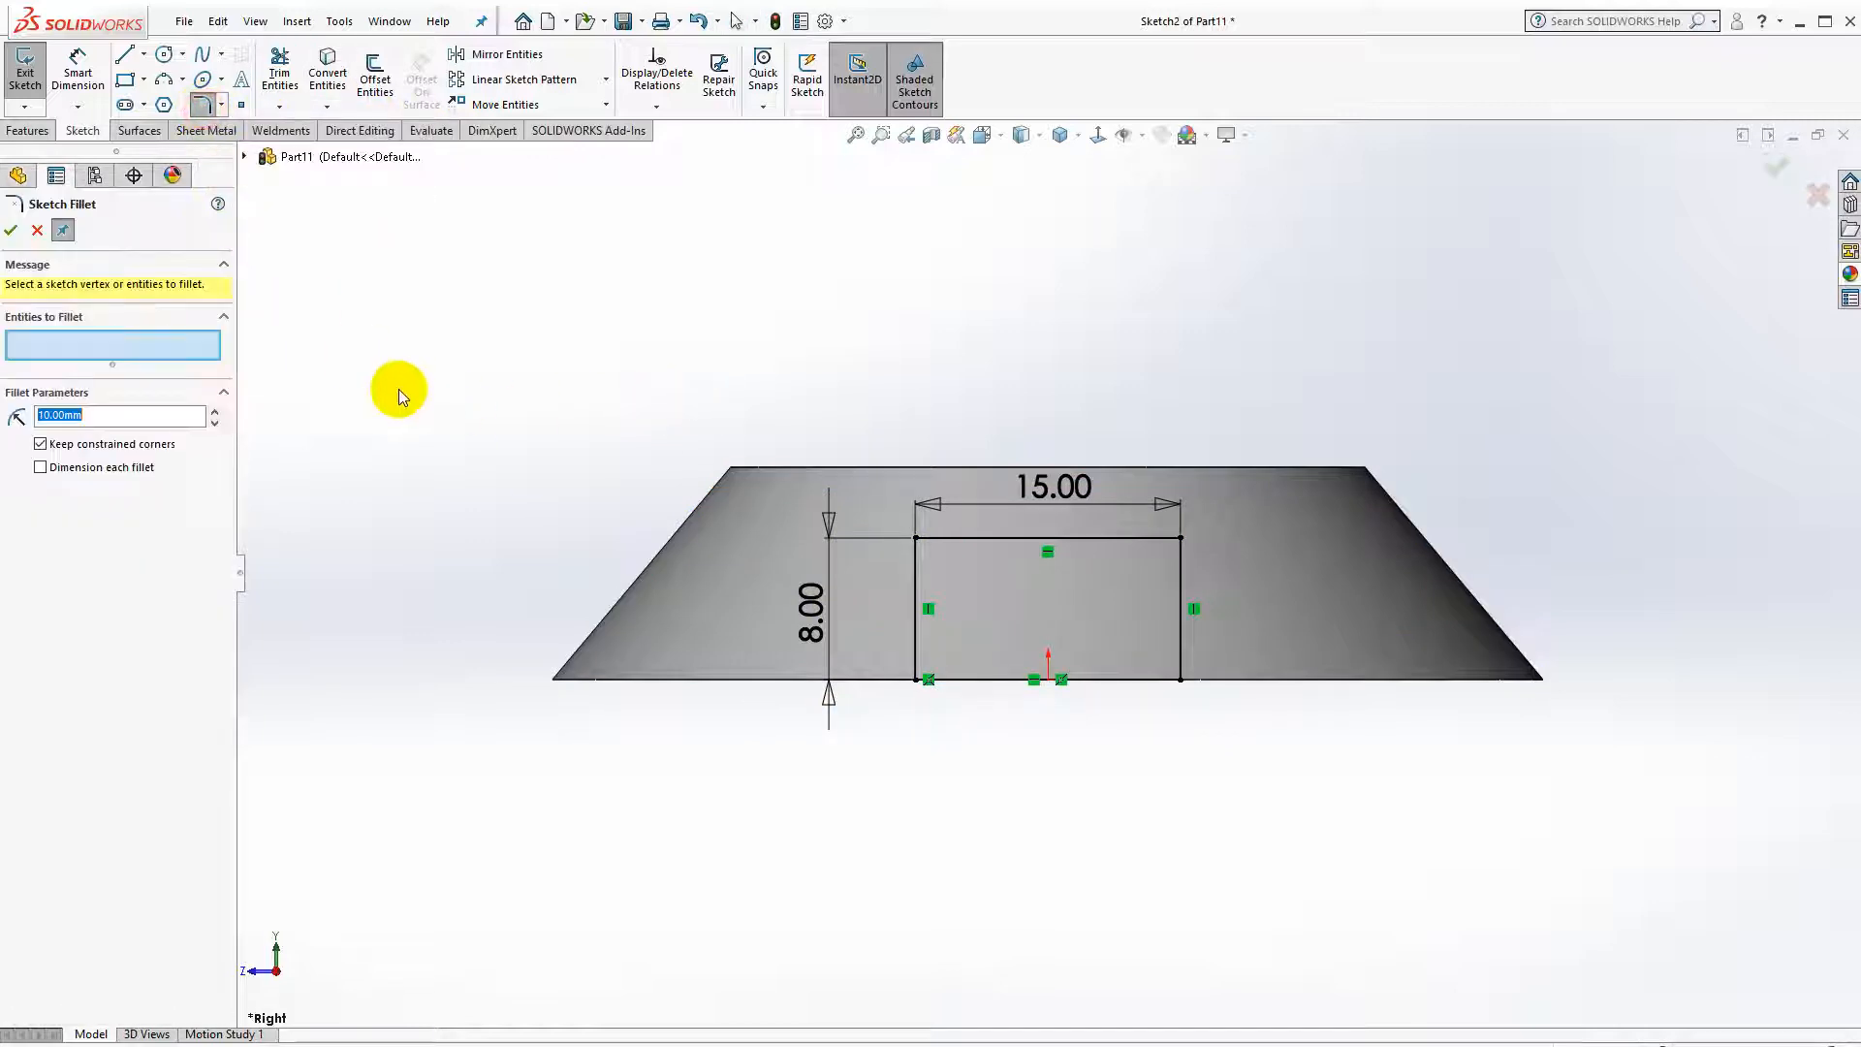
left_click(914, 540)
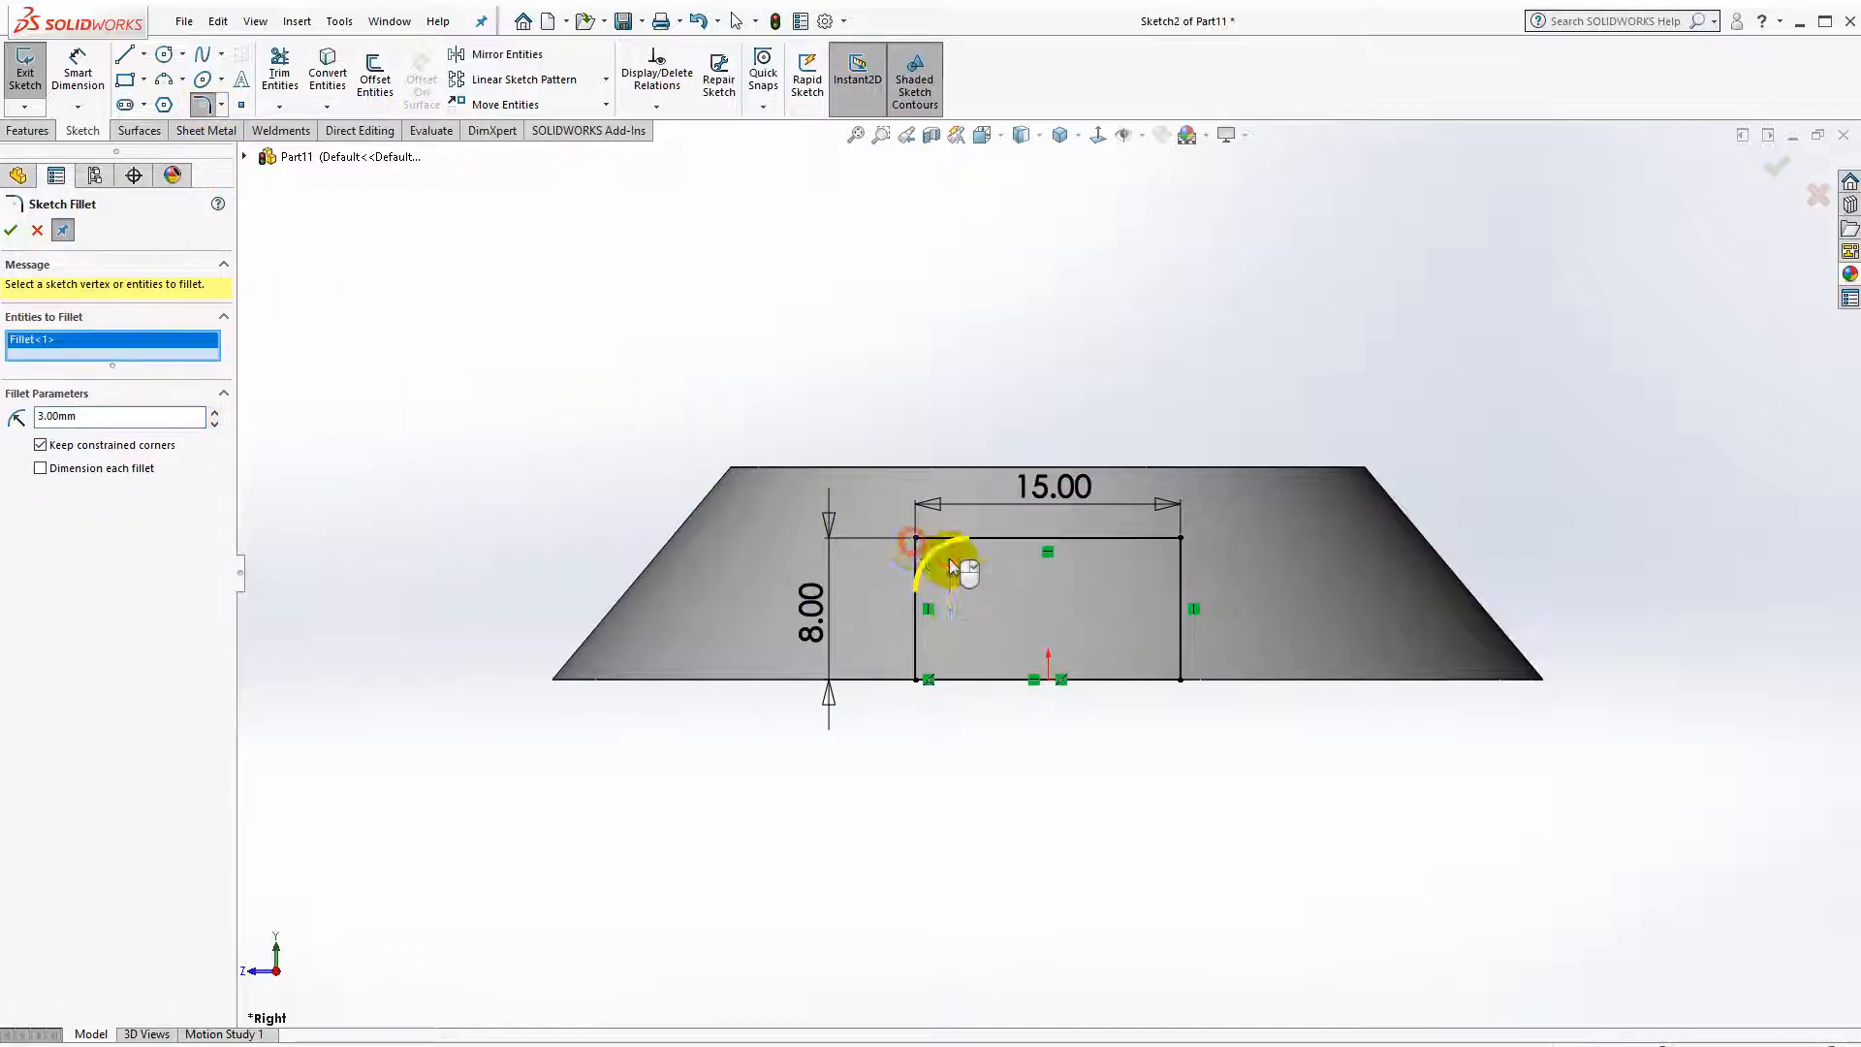
left_click(1181, 536)
left_click(12, 231)
left_click(26, 136)
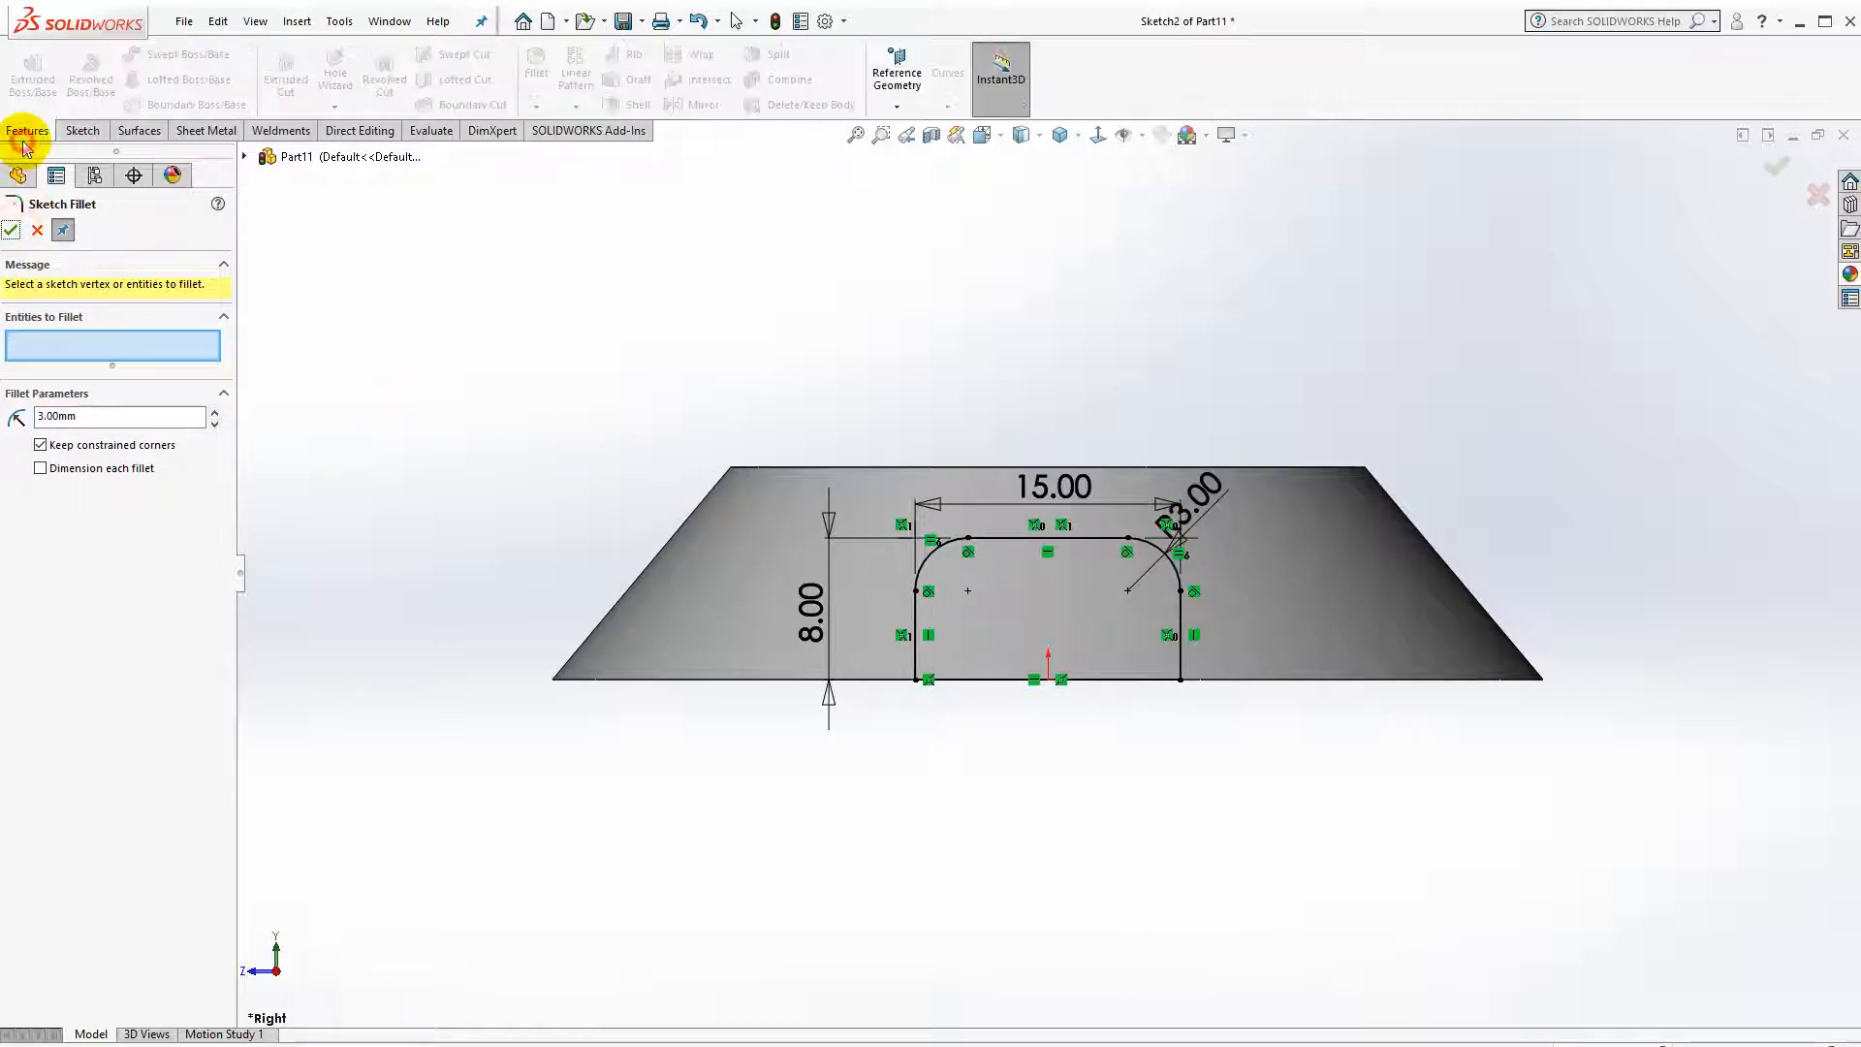
left_click(35, 232)
Extrude the rounded profile 66 mm with the Mid Plane end condition, merged with the cone.
left_click(32, 70)
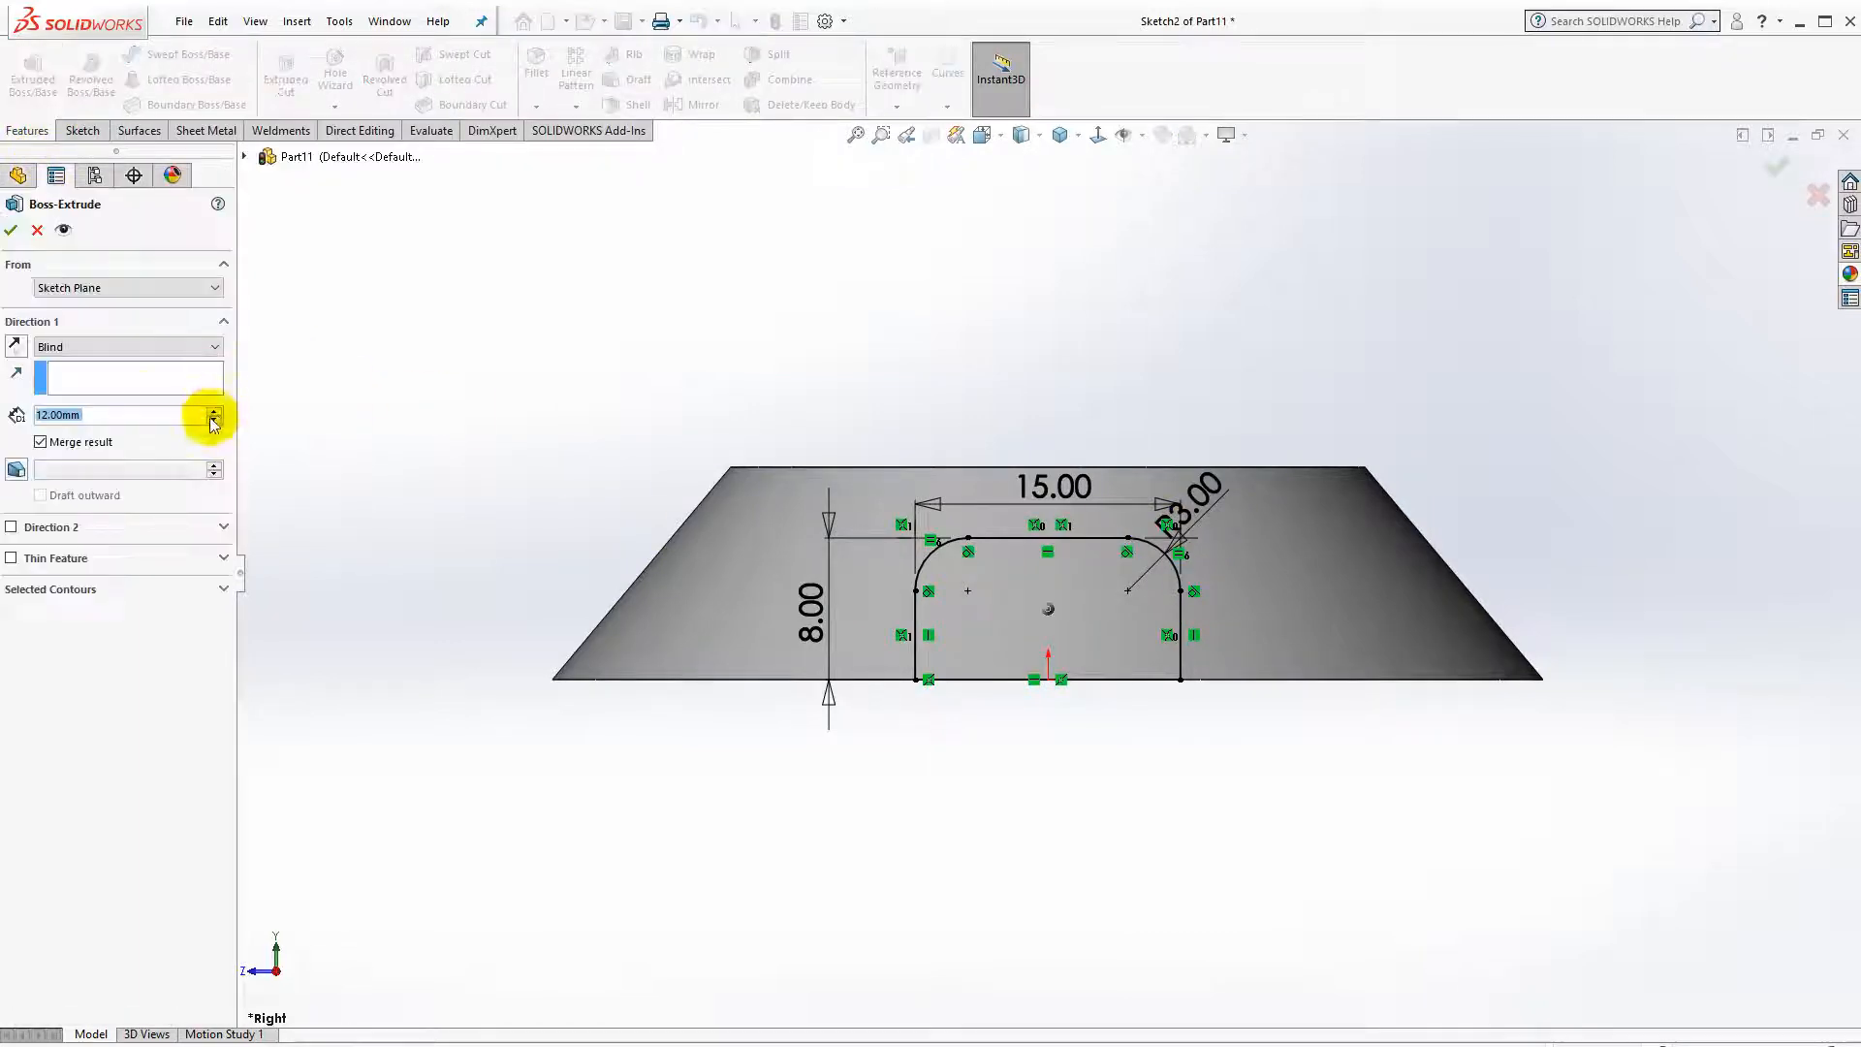
left_click(145, 347)
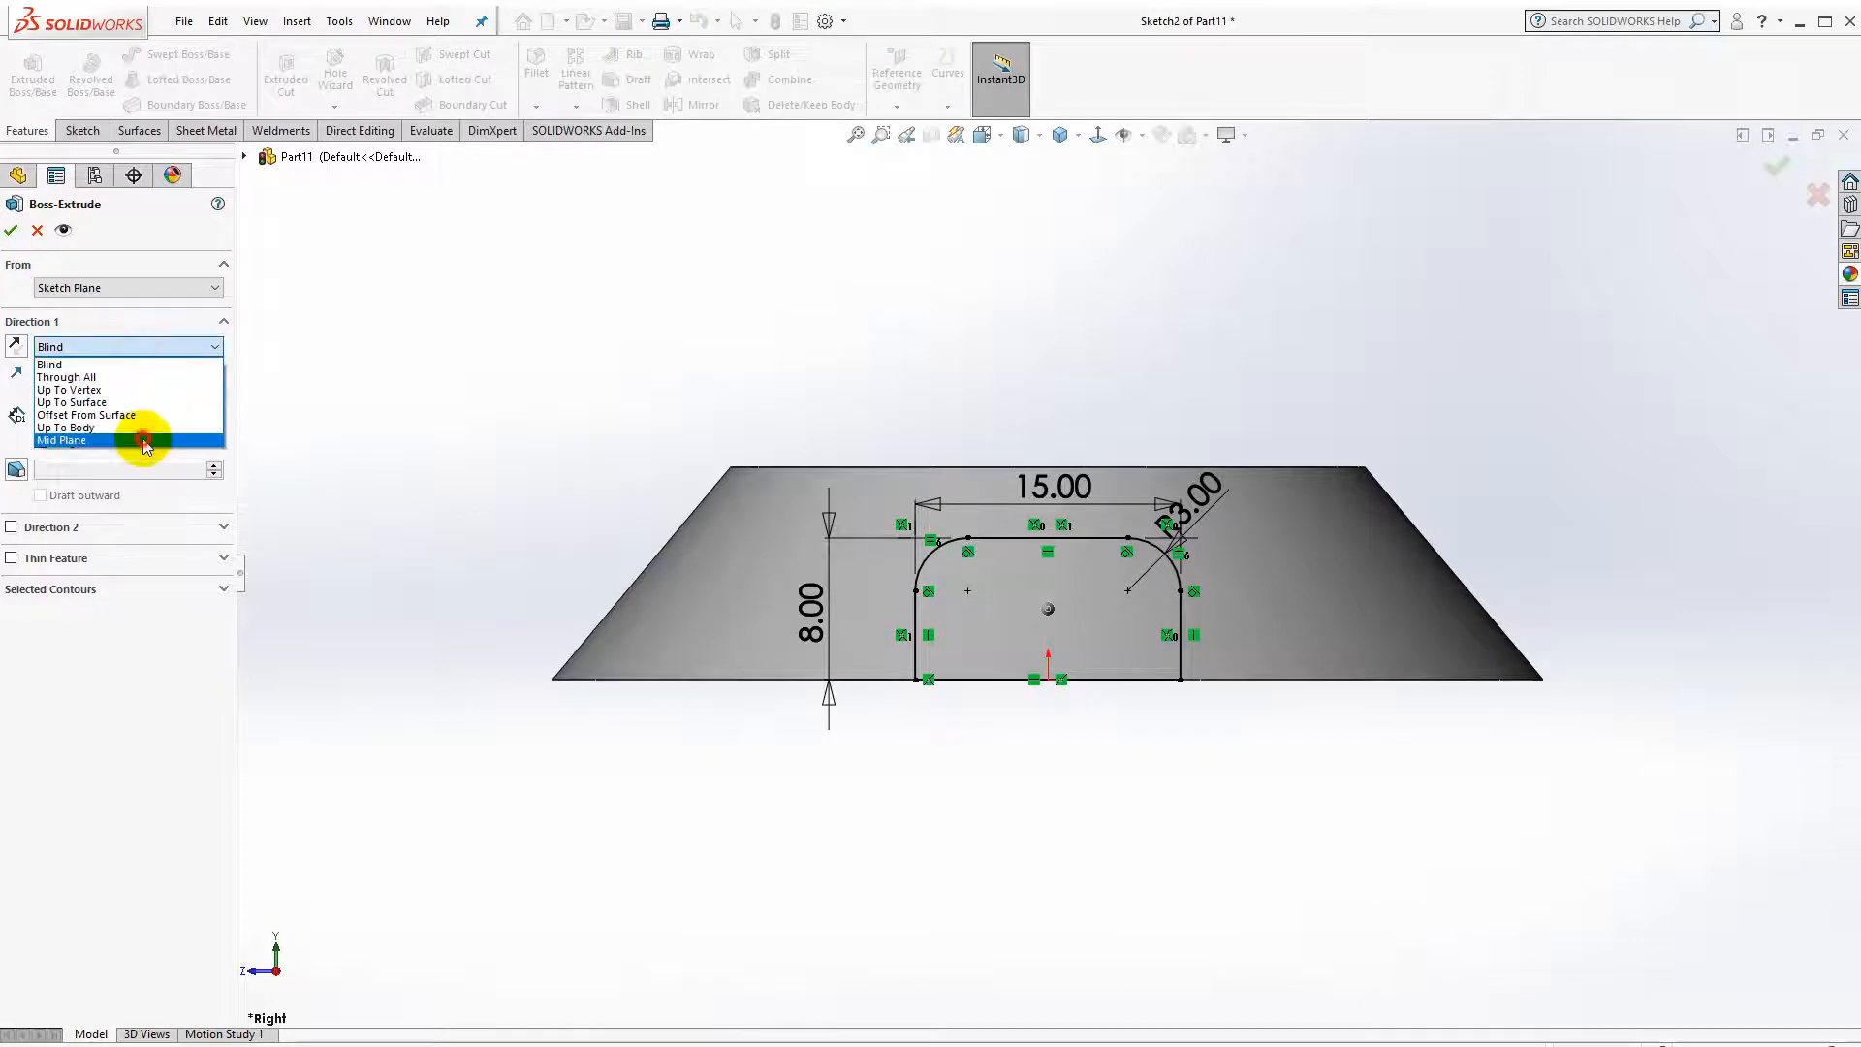
left_click(145, 432)
left_click(112, 419)
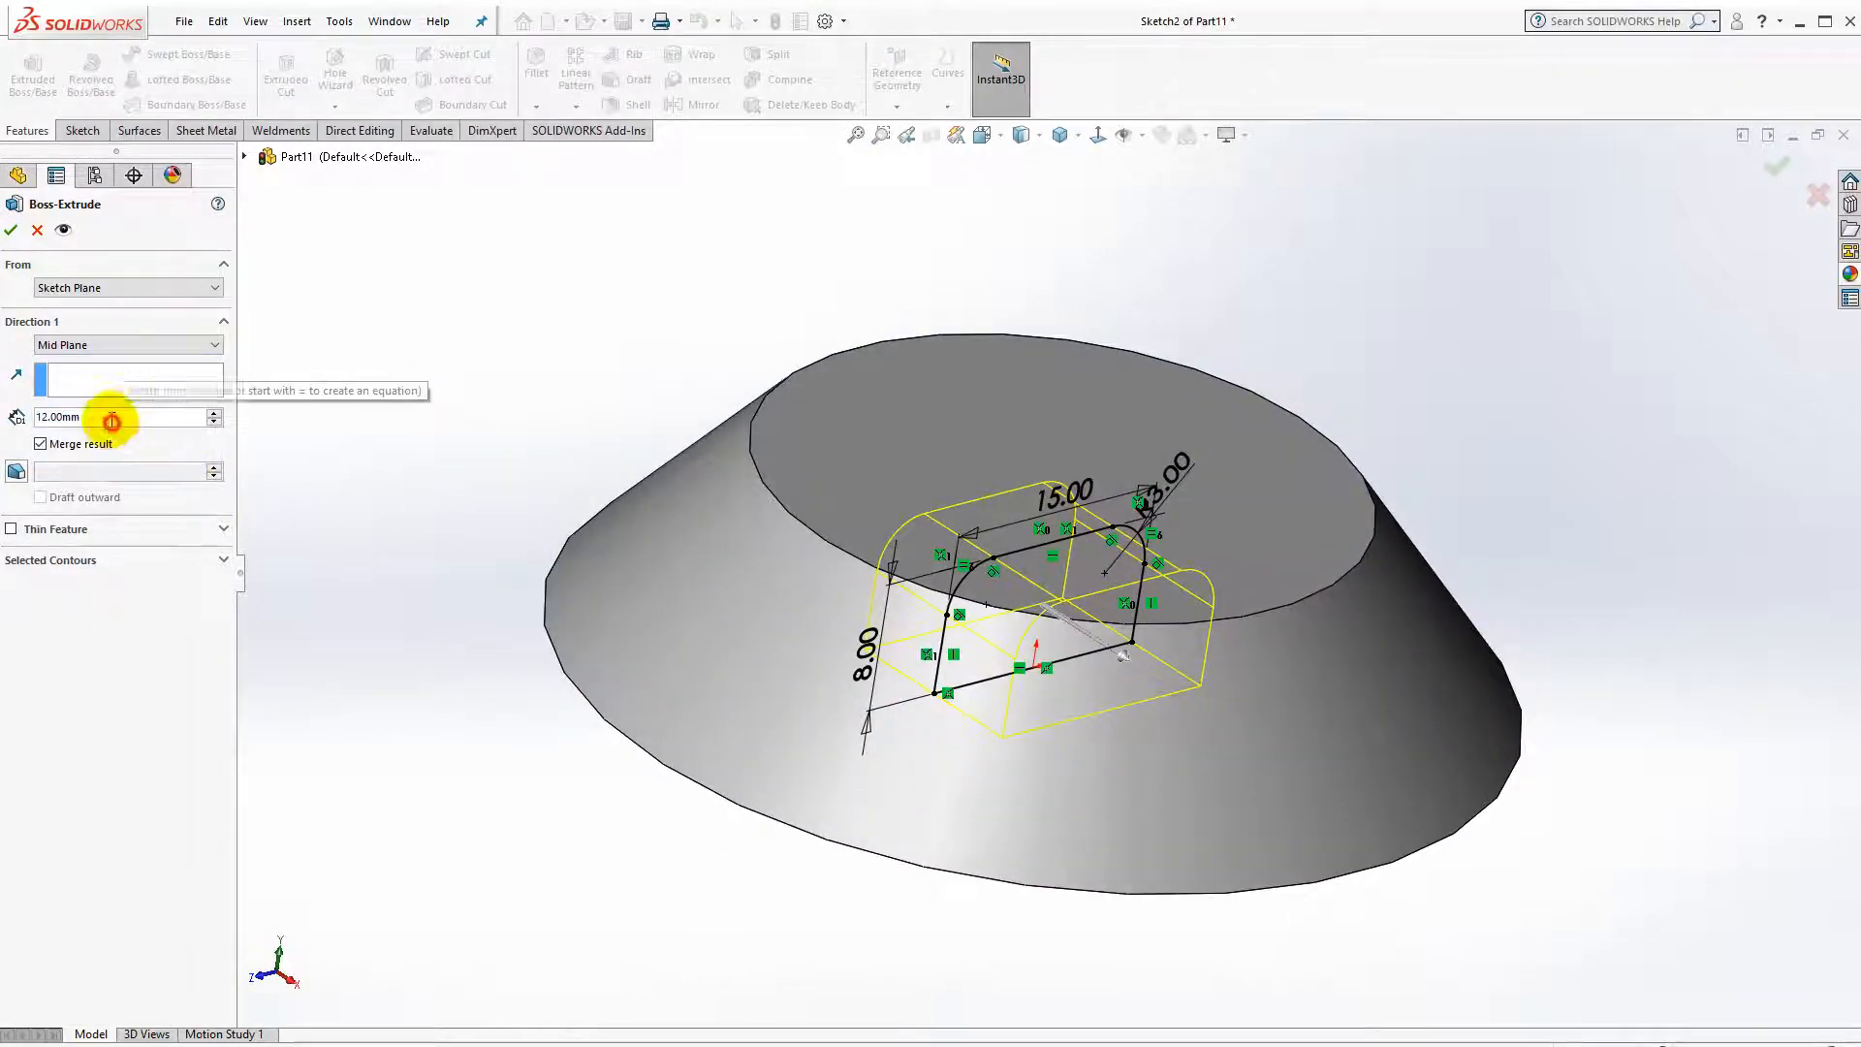
type("66")
key("Return")
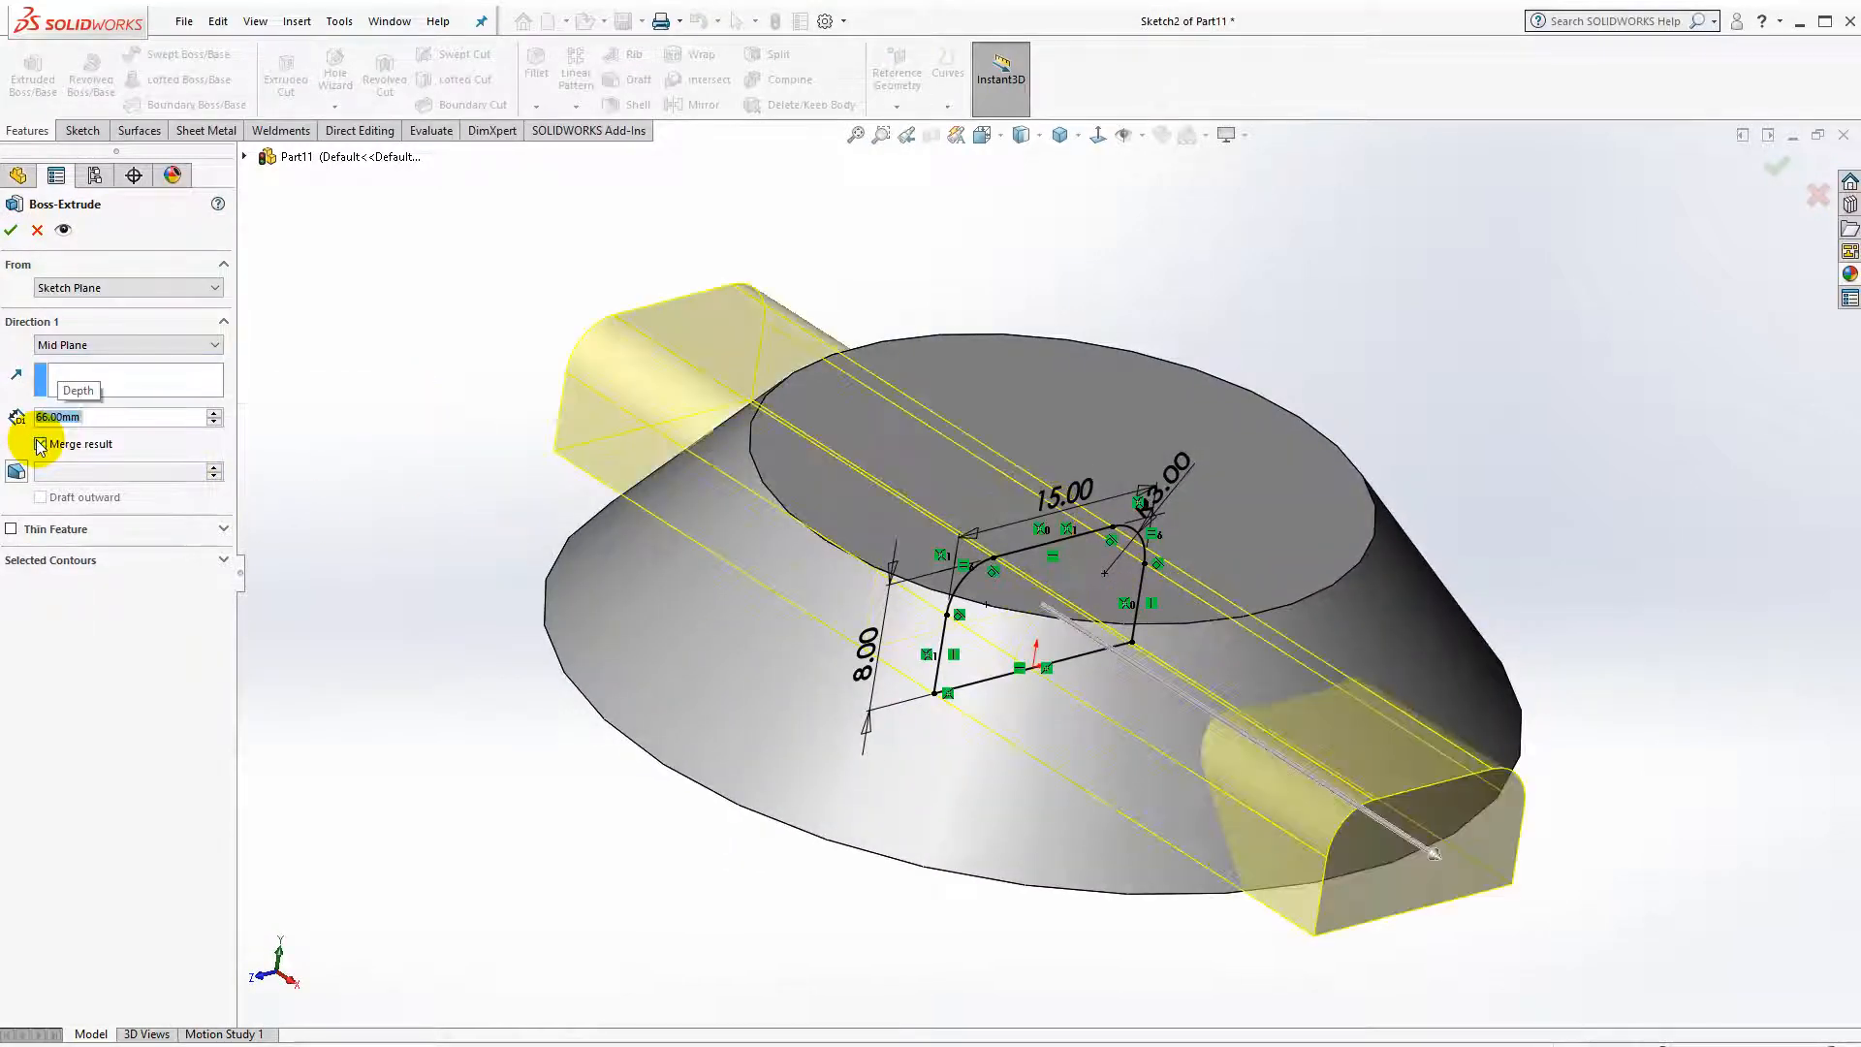
left_click(12, 230)
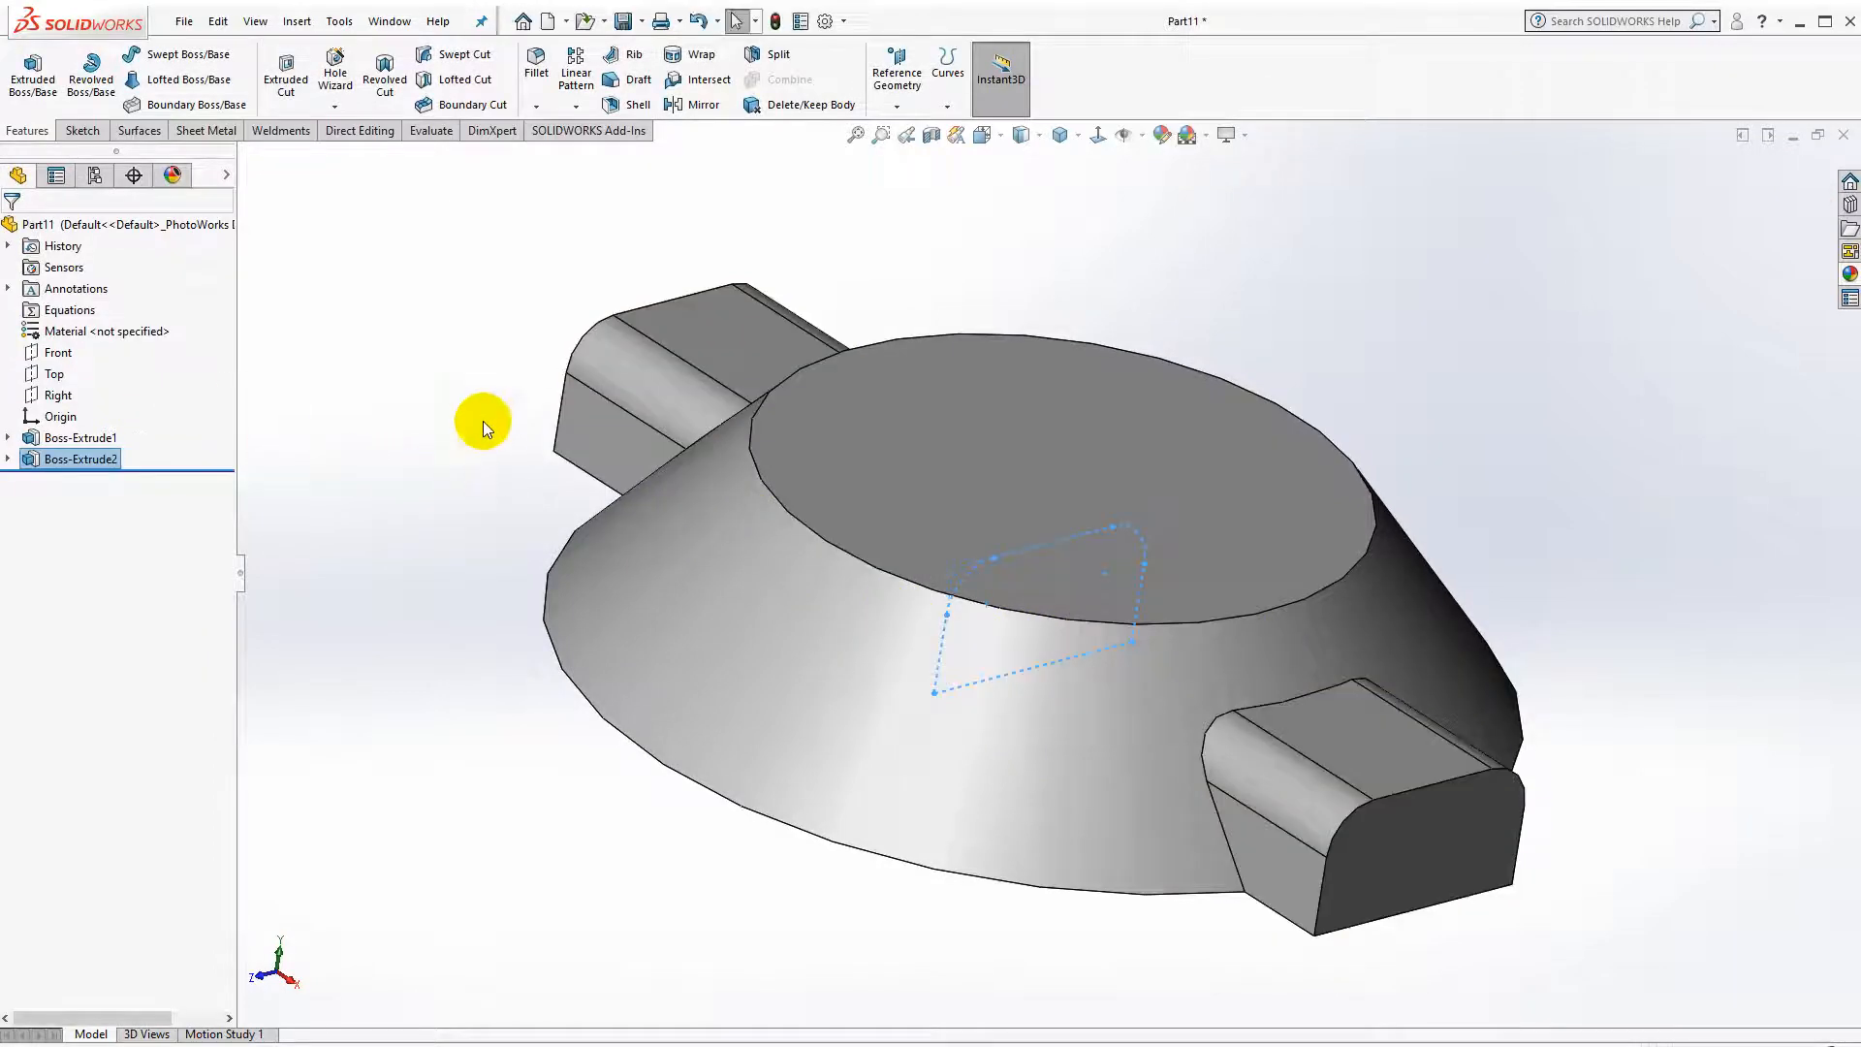
Shell the part to a 1.2 mm wall, removing the bottom face and the end faces of both side arms.
mouse_move(883, 603)
middle_mouse_down()
mouse_move(940, 332)
mouse_move(1018, 478)
mouse_move(1101, 427)
mouse_move(737, 168)
middle_mouse_up()
left_click(632, 107)
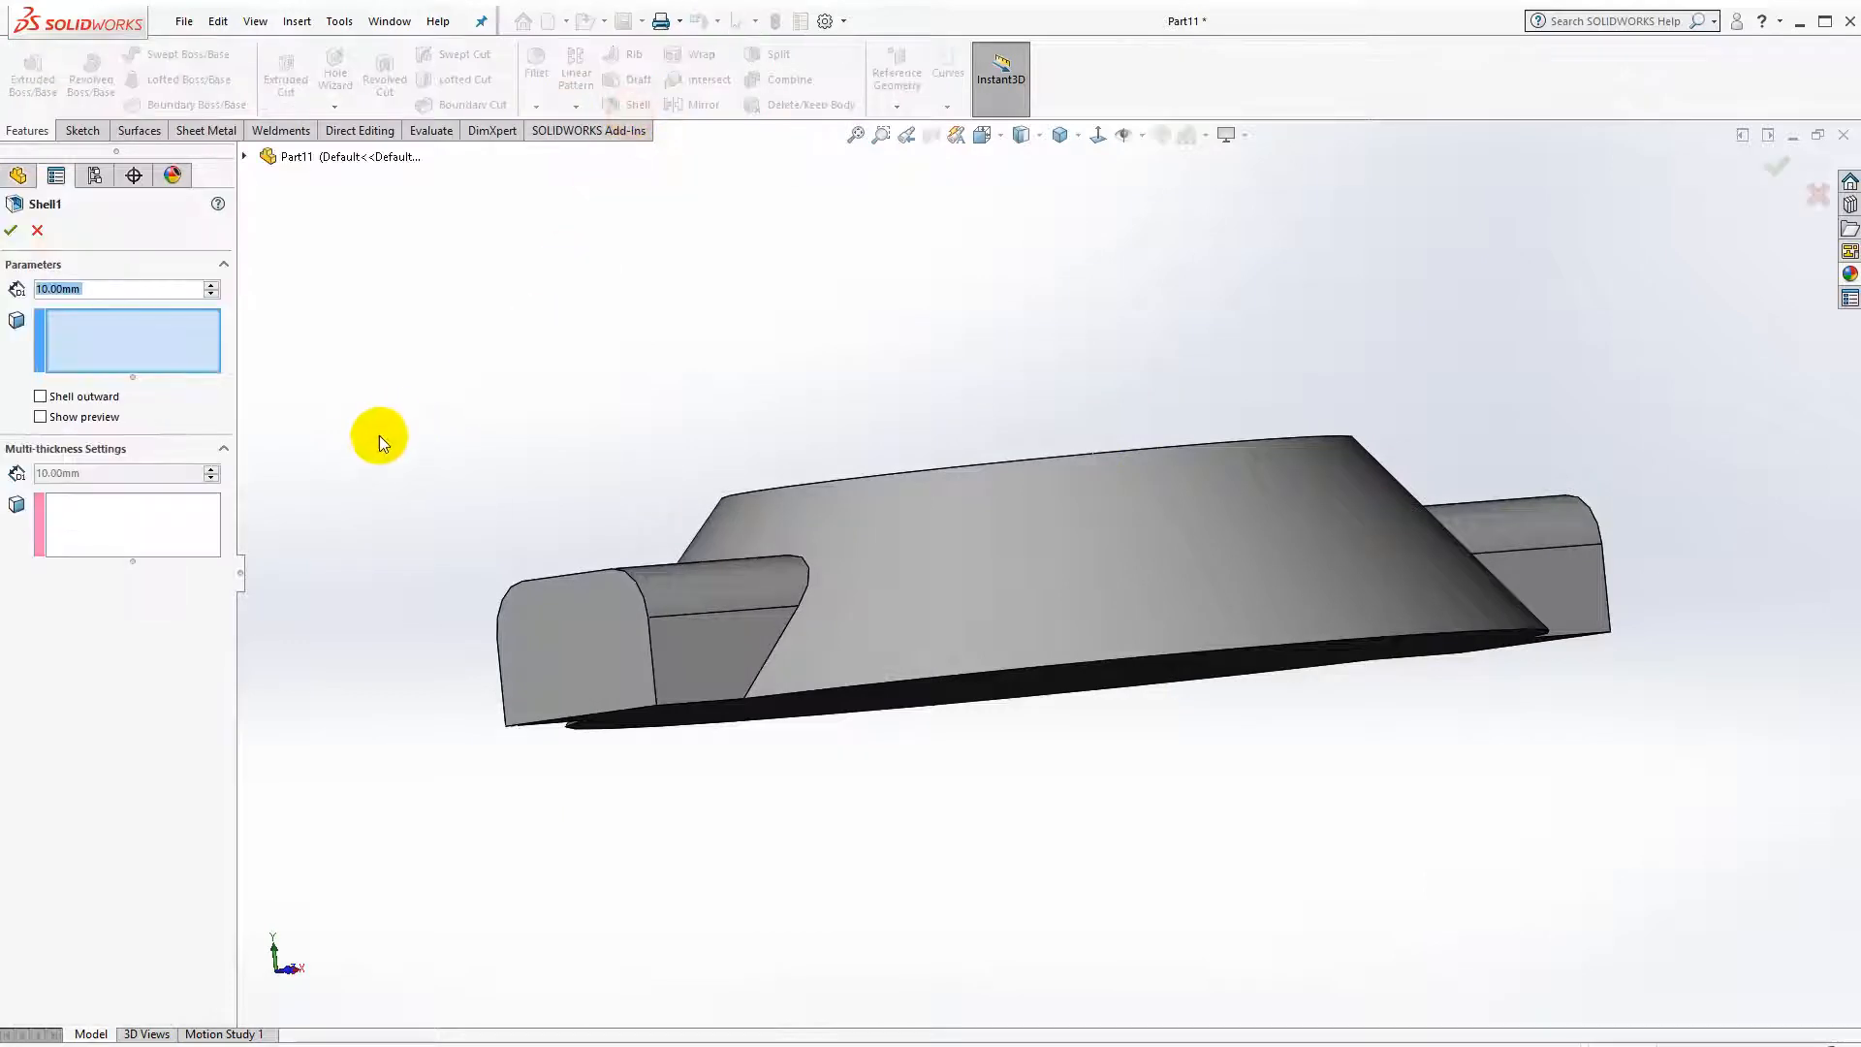
type("1.2")
key("Return")
left_click(595, 618)
middle_click_drag(1024, 758, 1161, 631)
left_click(1143, 620)
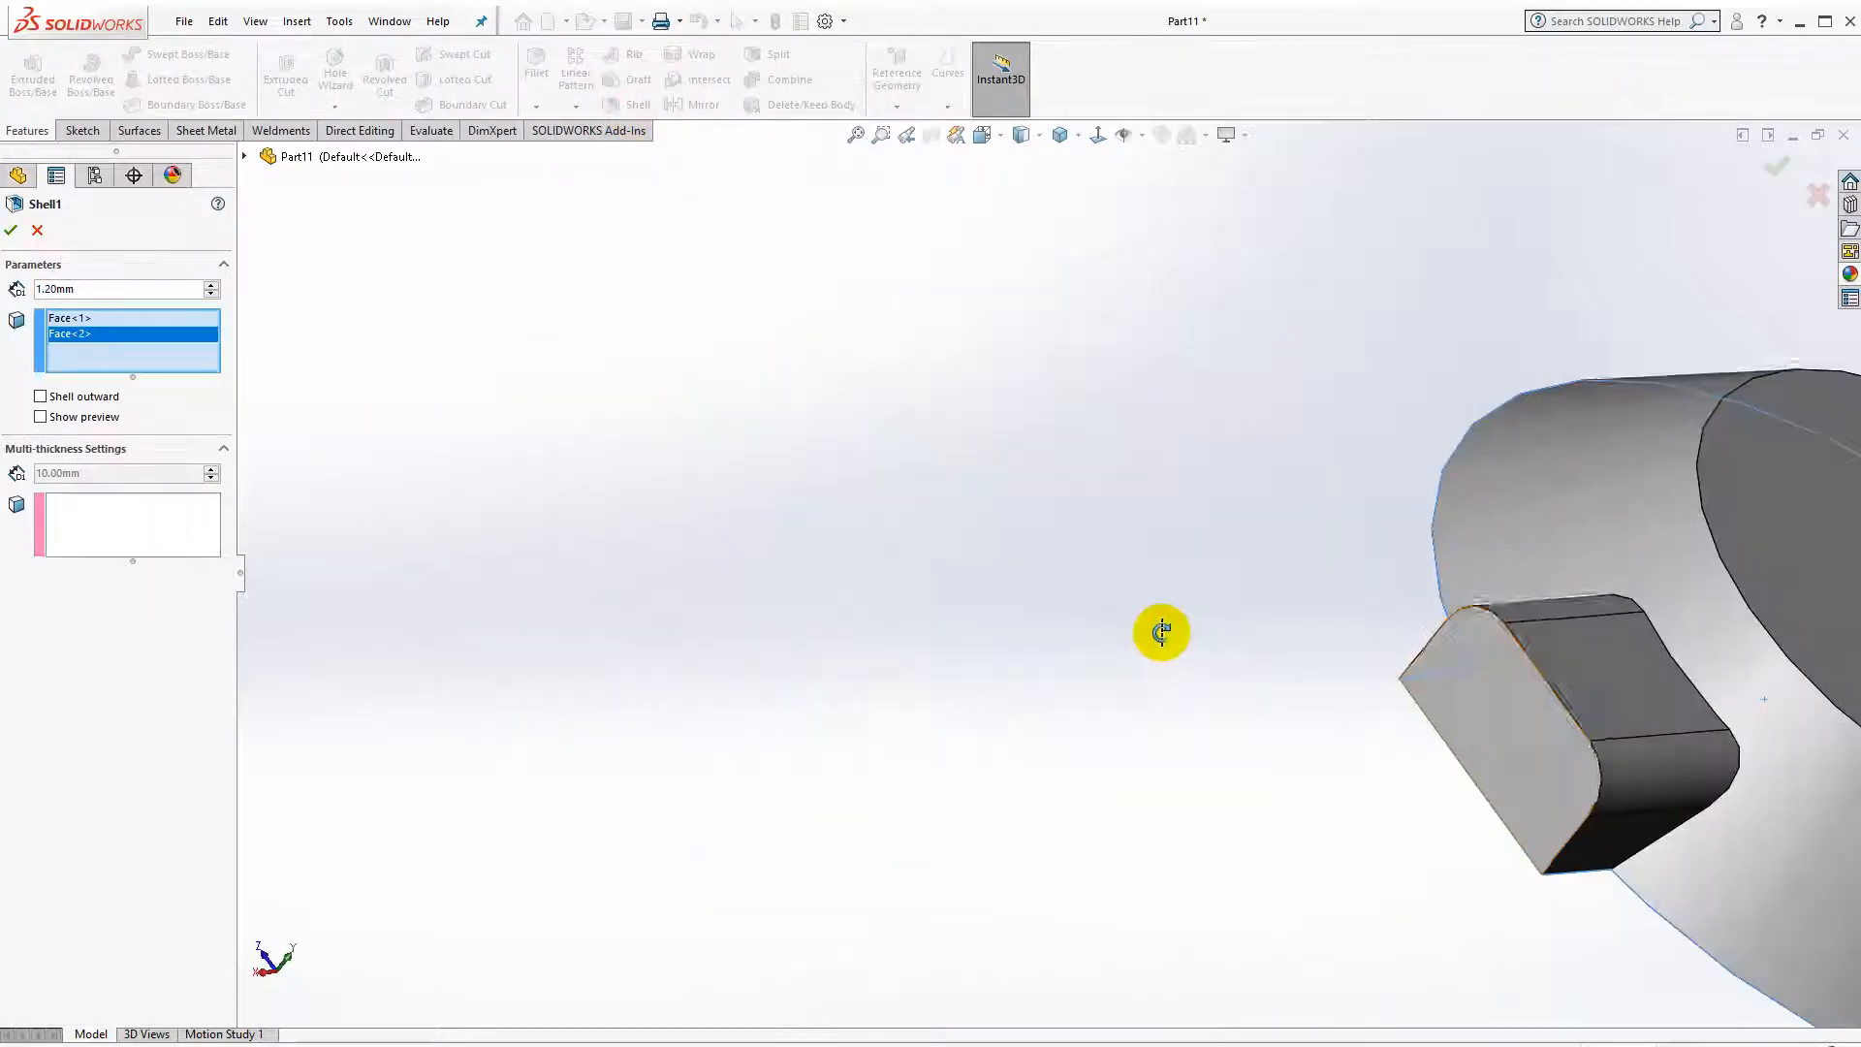
left_click(1497, 735)
middle_click_drag(1497, 735, 1664, 714)
left_click(11, 236)
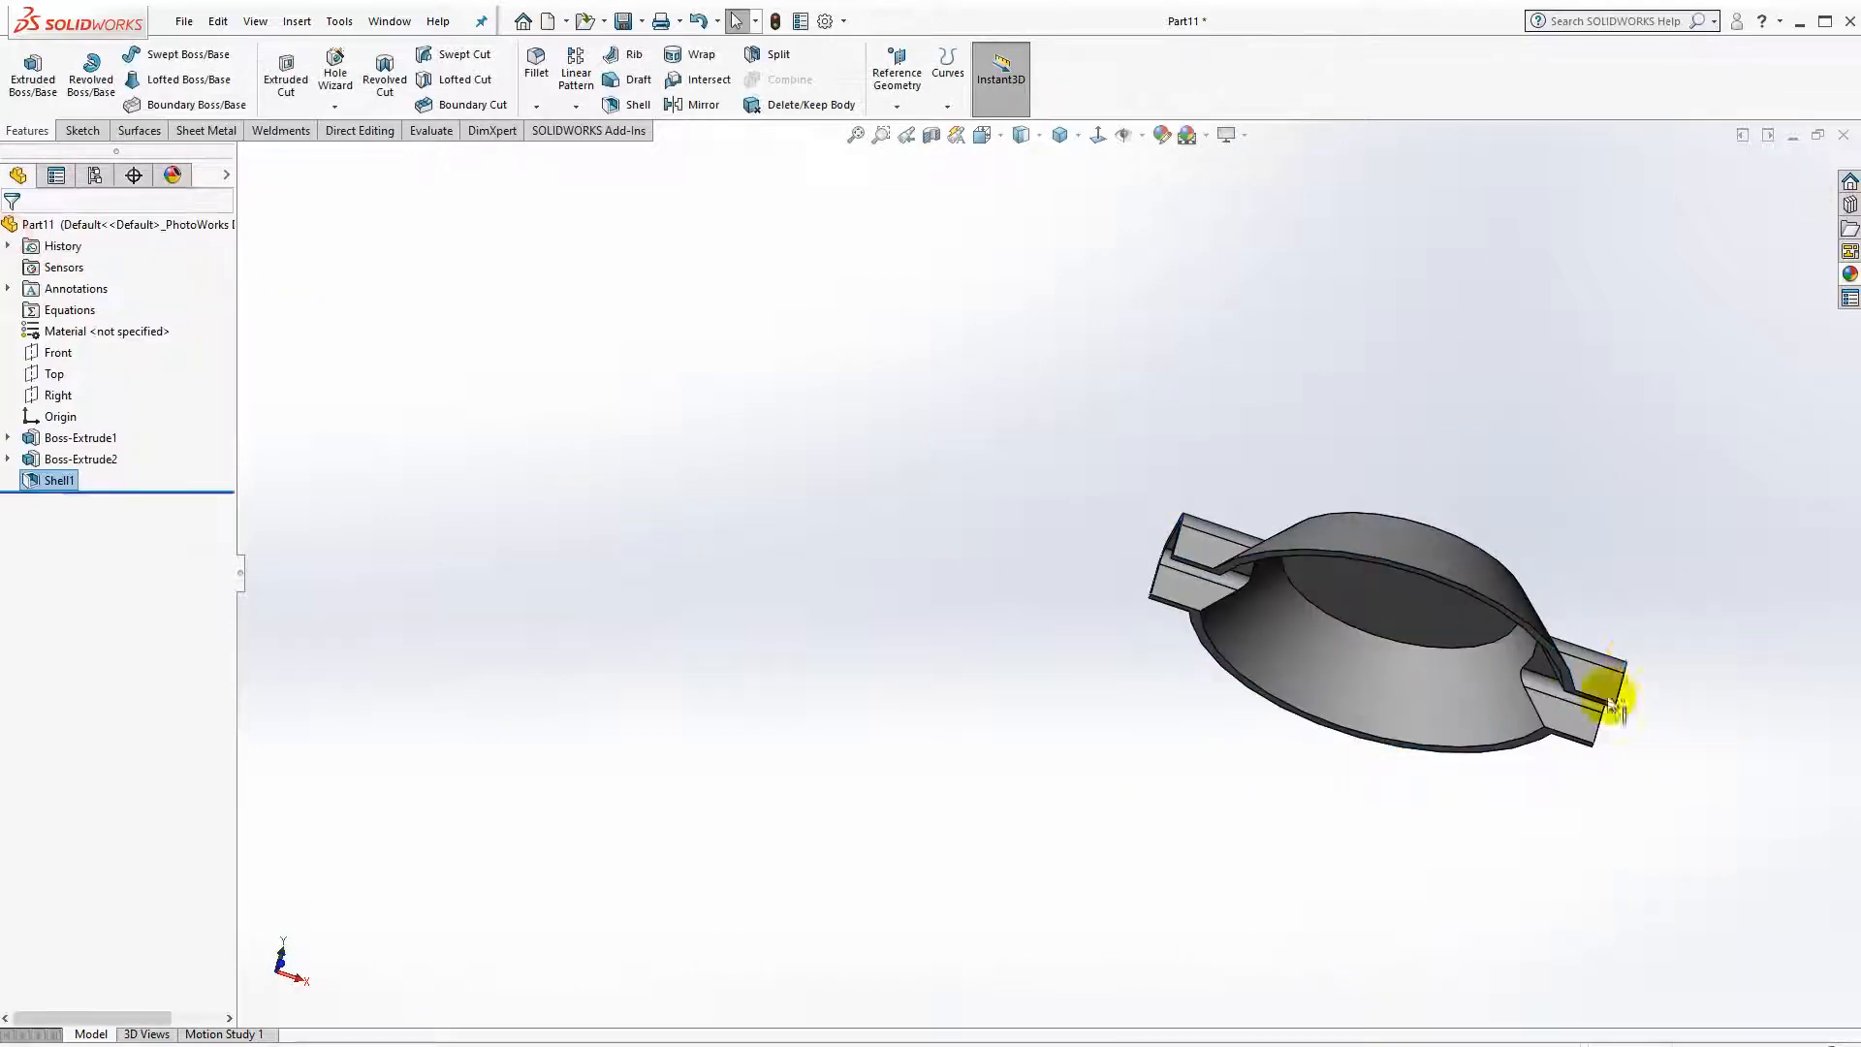
Start a sketch on the cone's top face and draw a circle about 20 mm in diameter centred on the origin.
scroll(1616, 698, "down", 3)
middle_click_drag(1246, 540, 1070, 700)
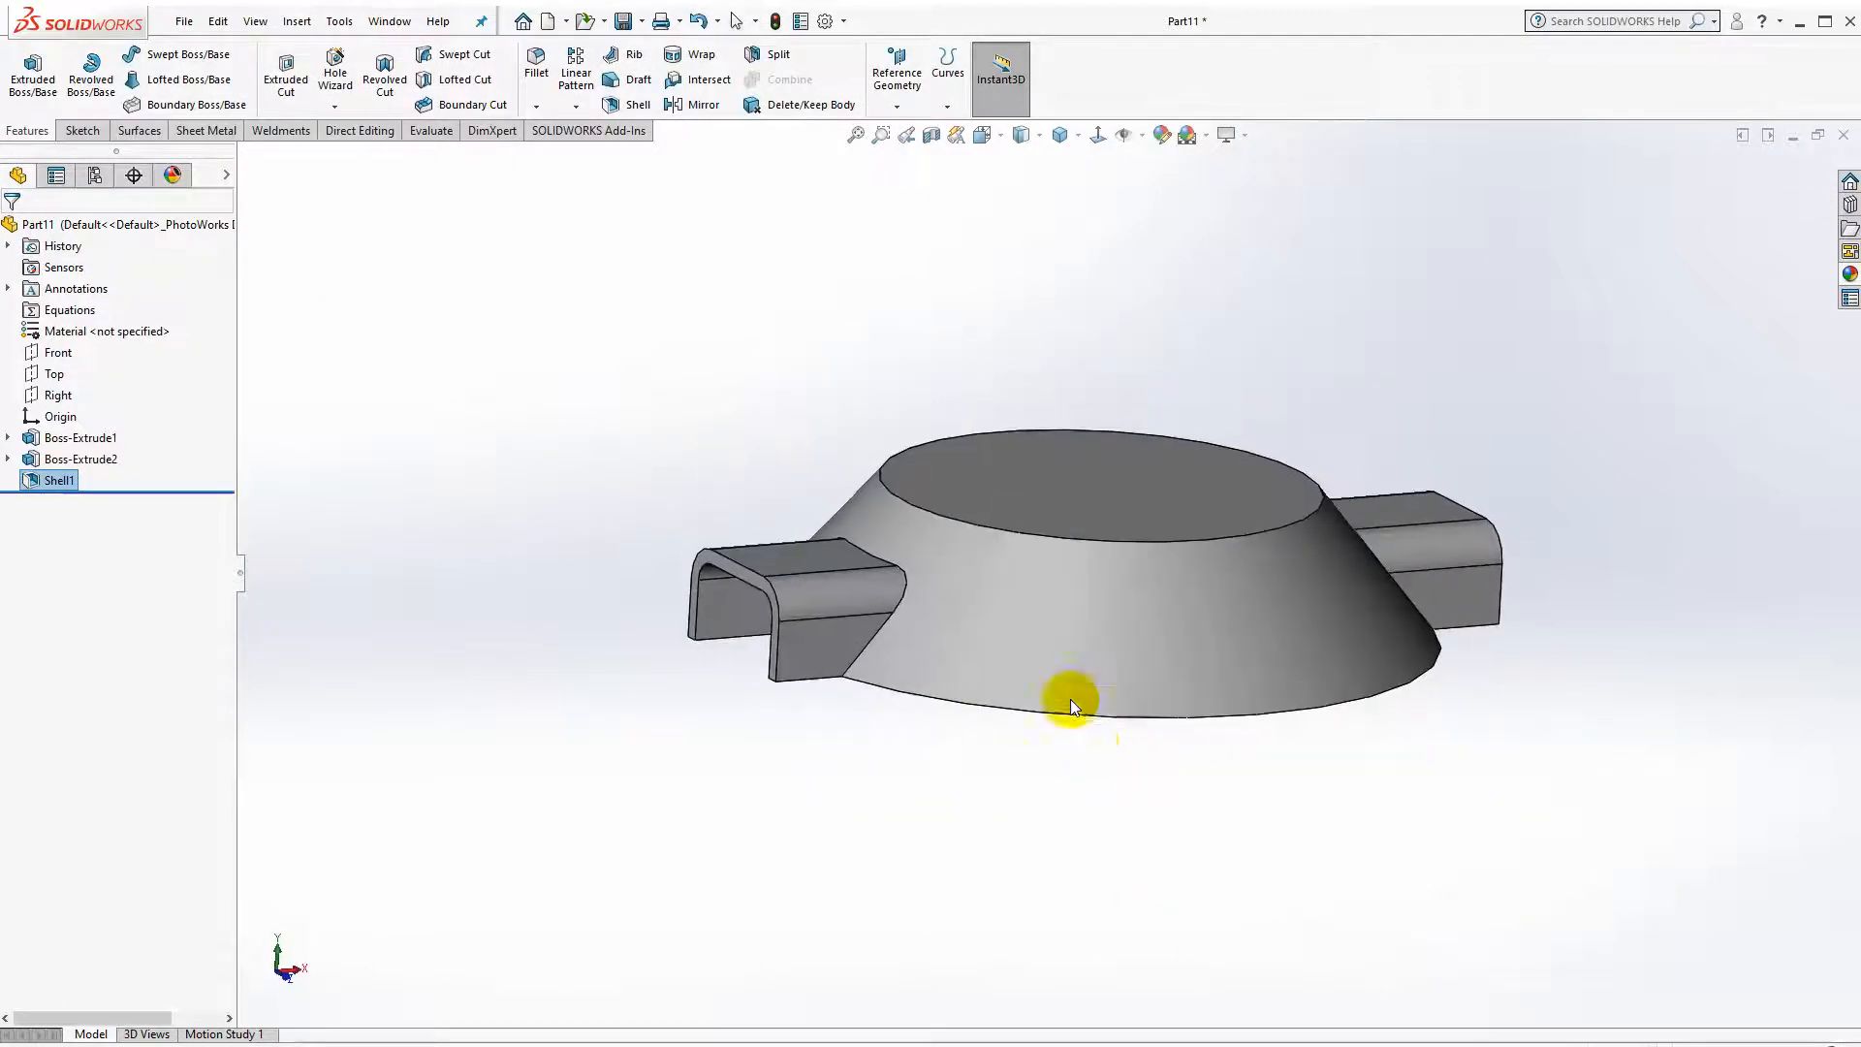
left_click(1068, 488)
left_click(1100, 137)
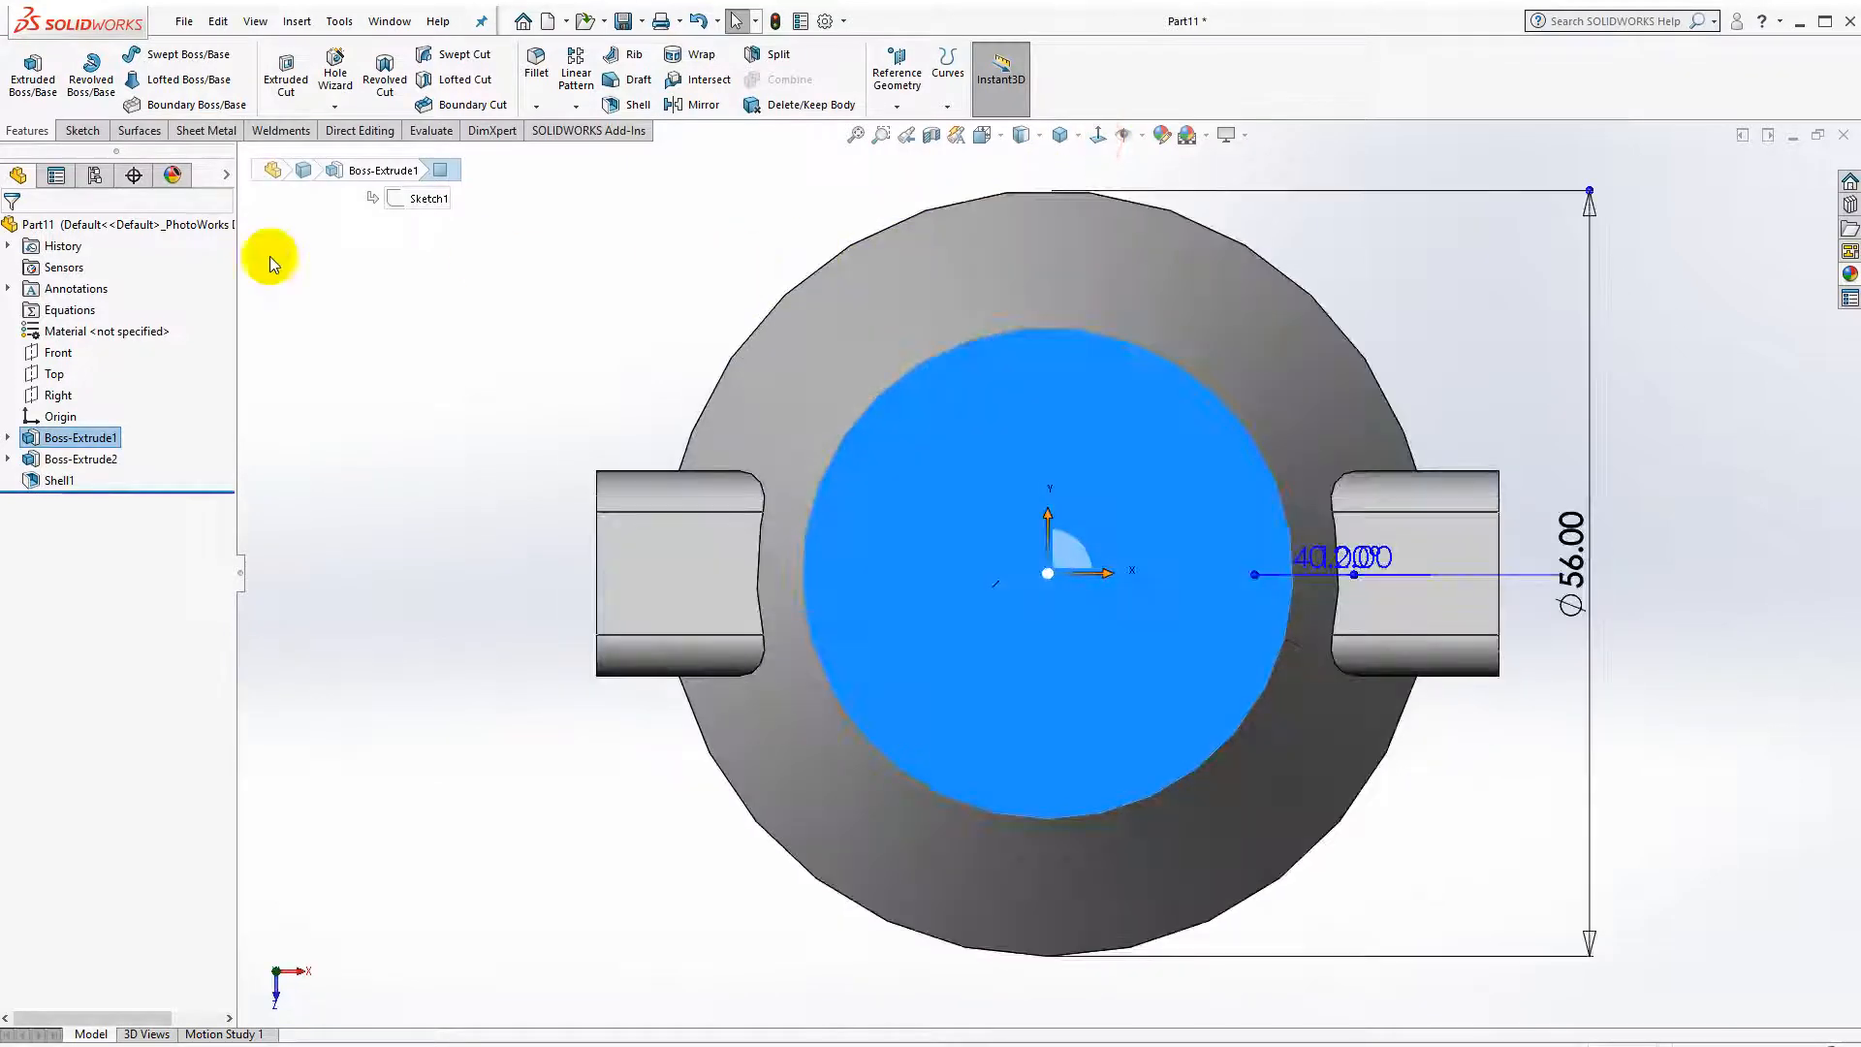
left_click(82, 132)
left_click(25, 72)
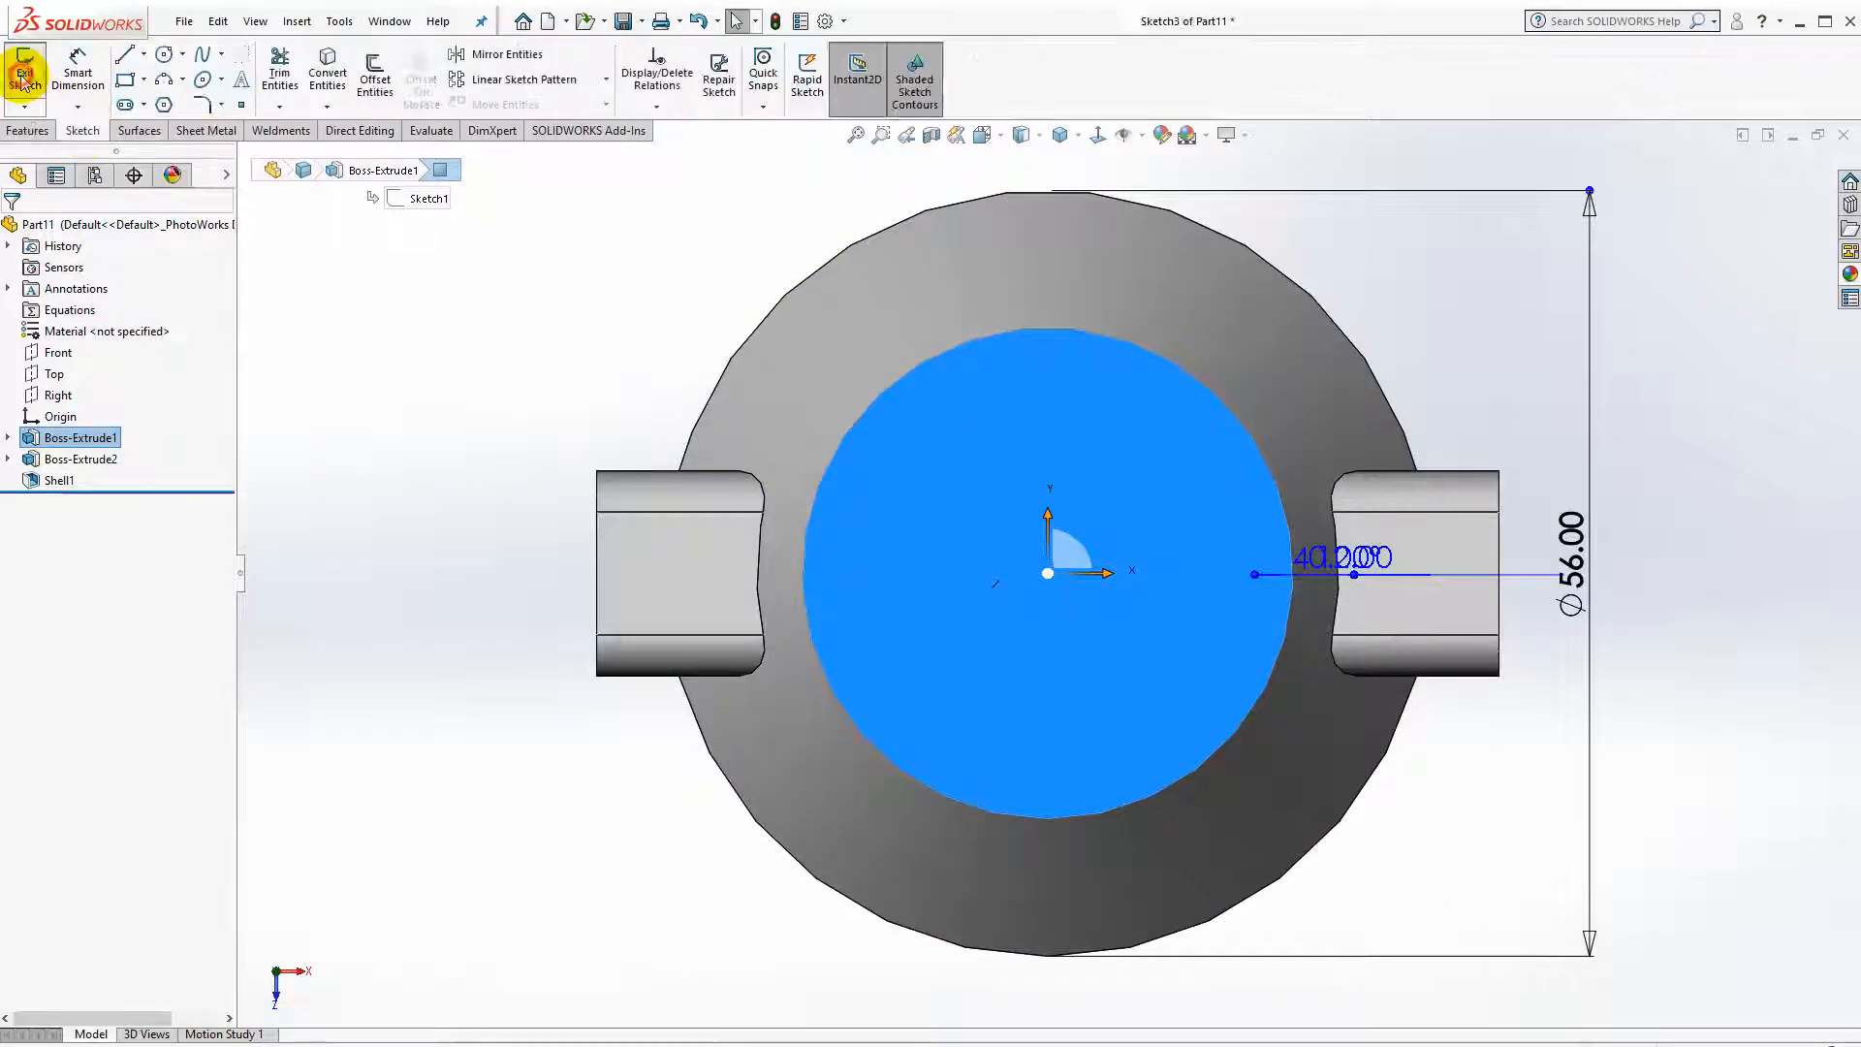
left_click(164, 54)
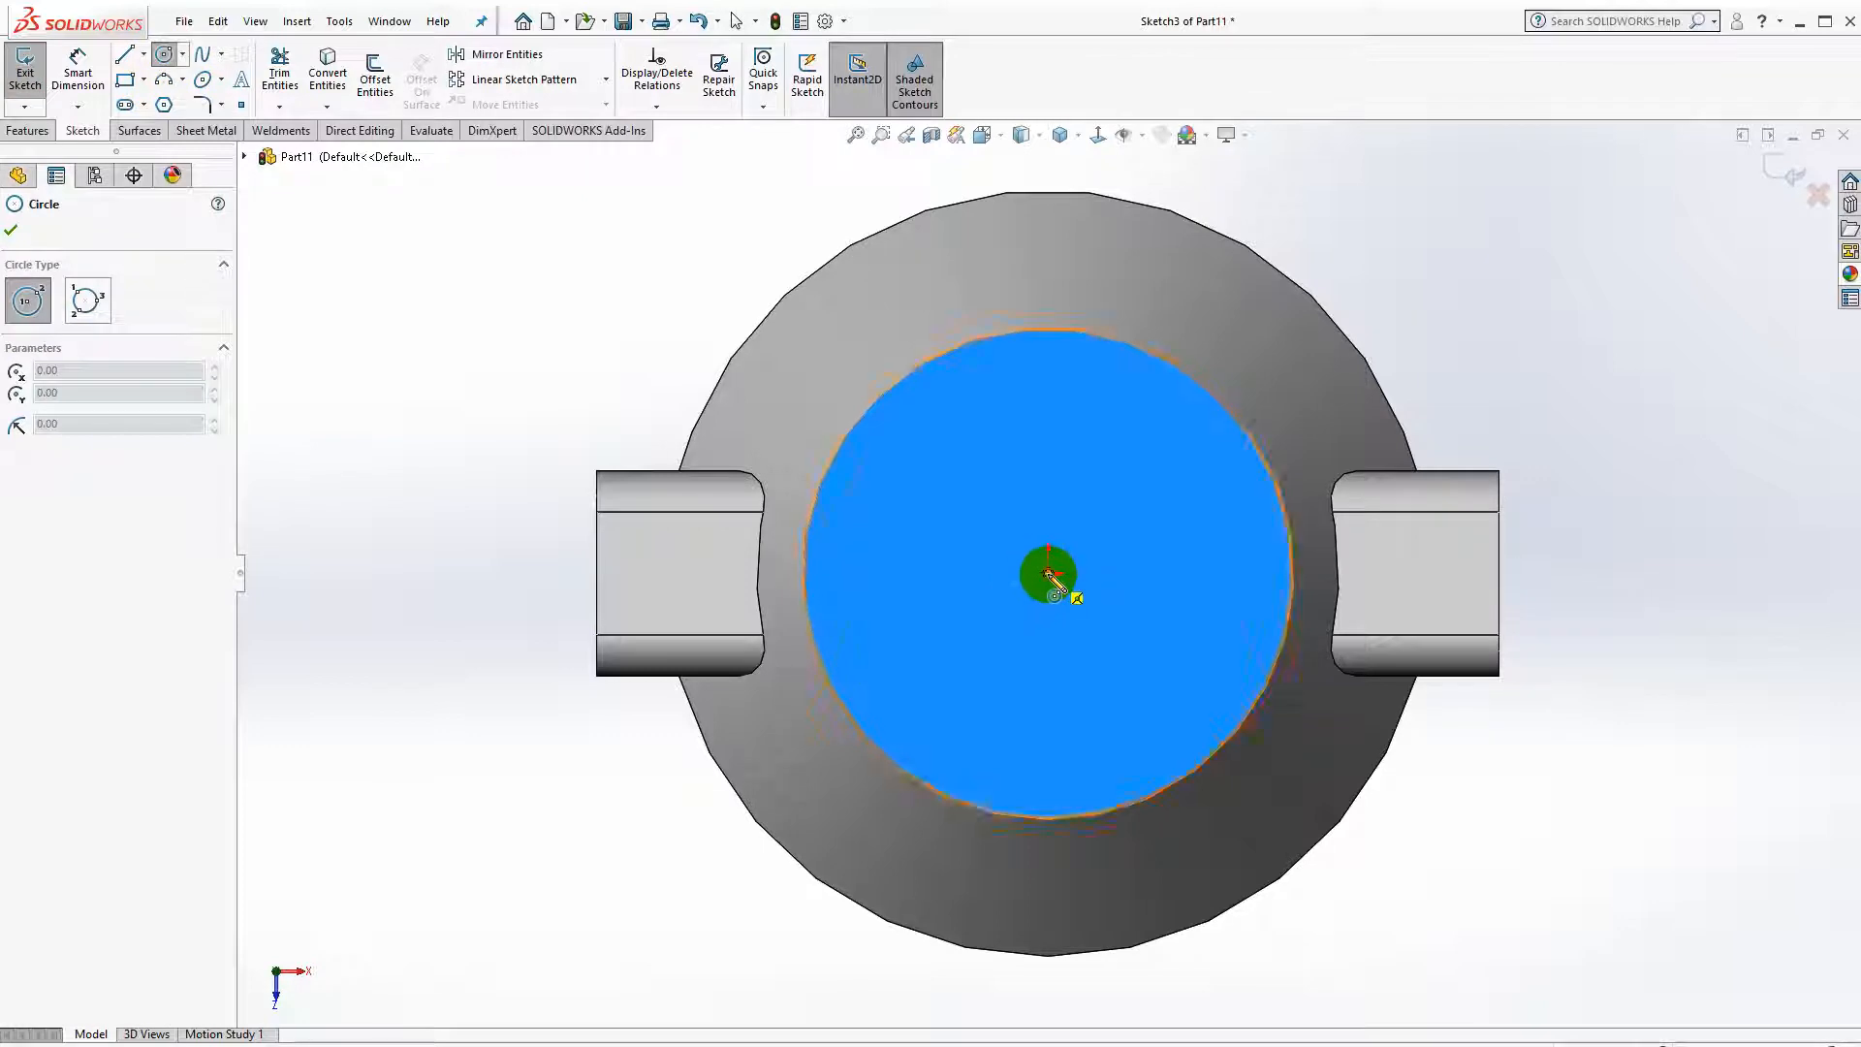
left_click(1050, 572)
left_click(1163, 656)
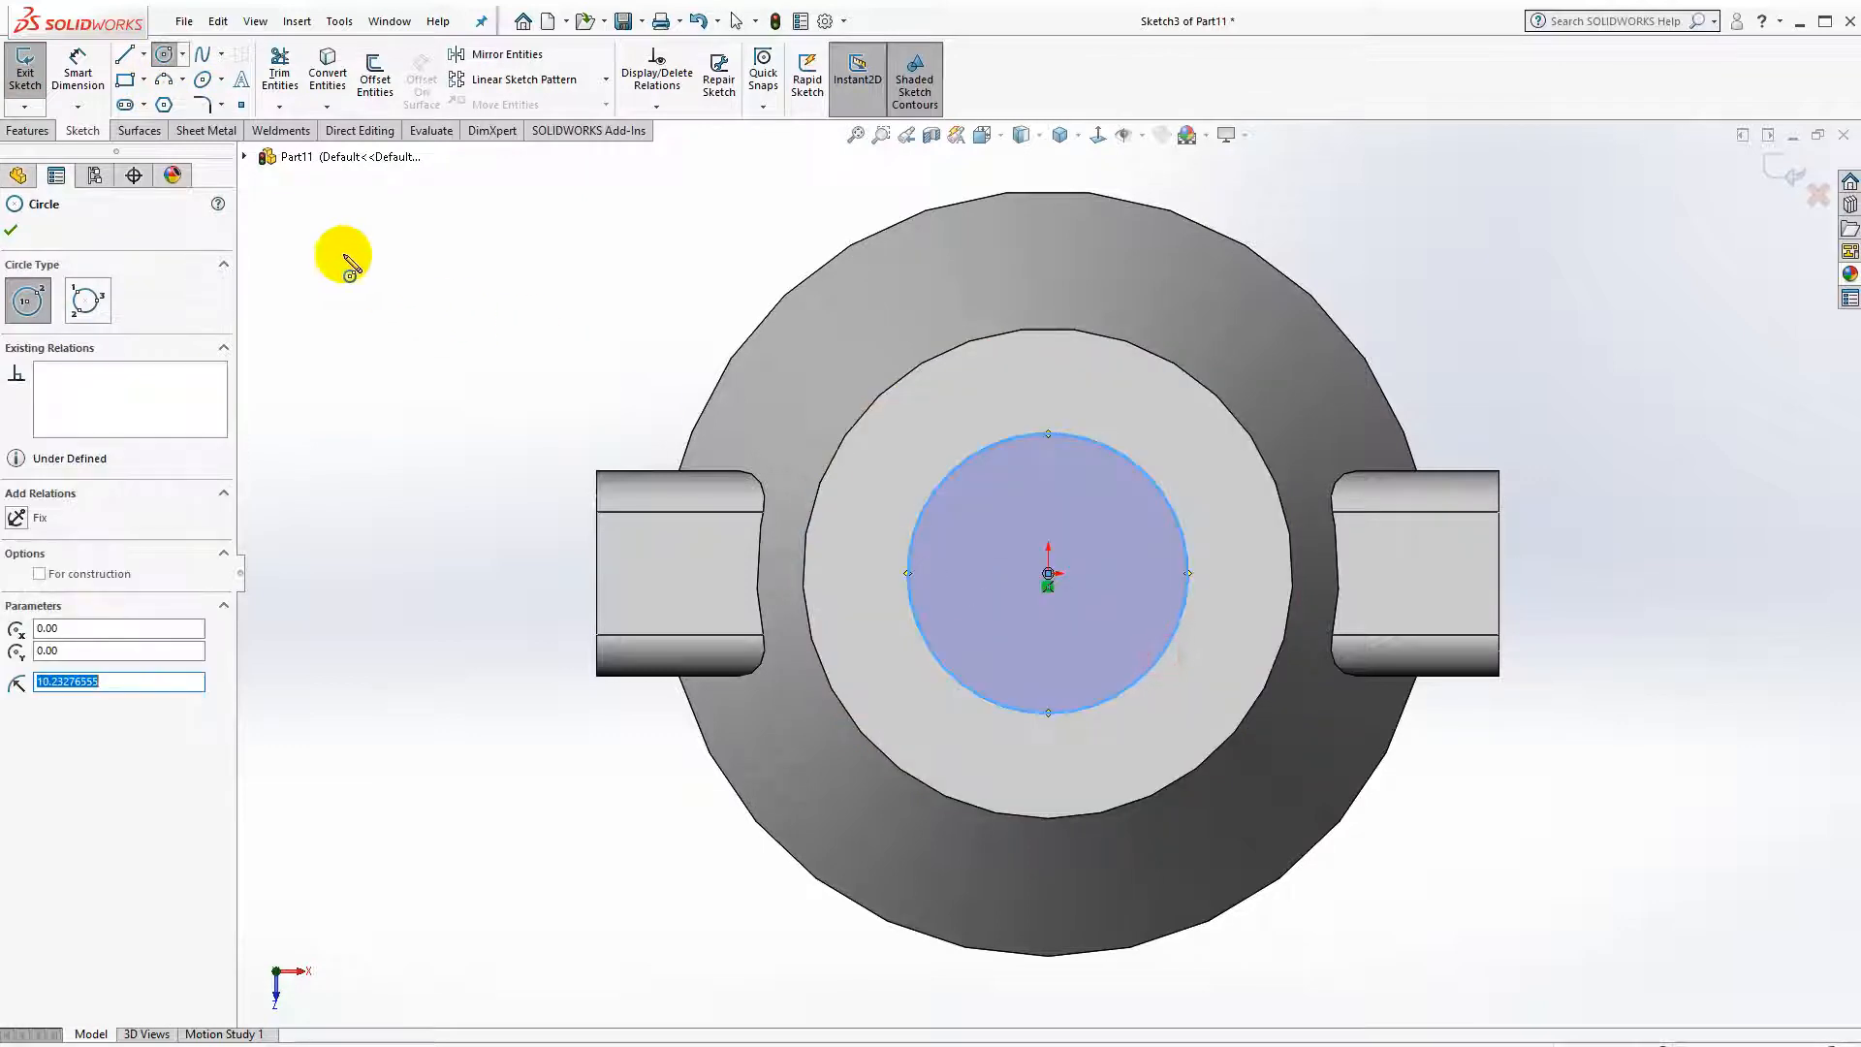
Dimension the circle's diameter as 15+1.2+1.2, giving 17.4 mm.
left_click(77, 70)
left_click(1073, 443)
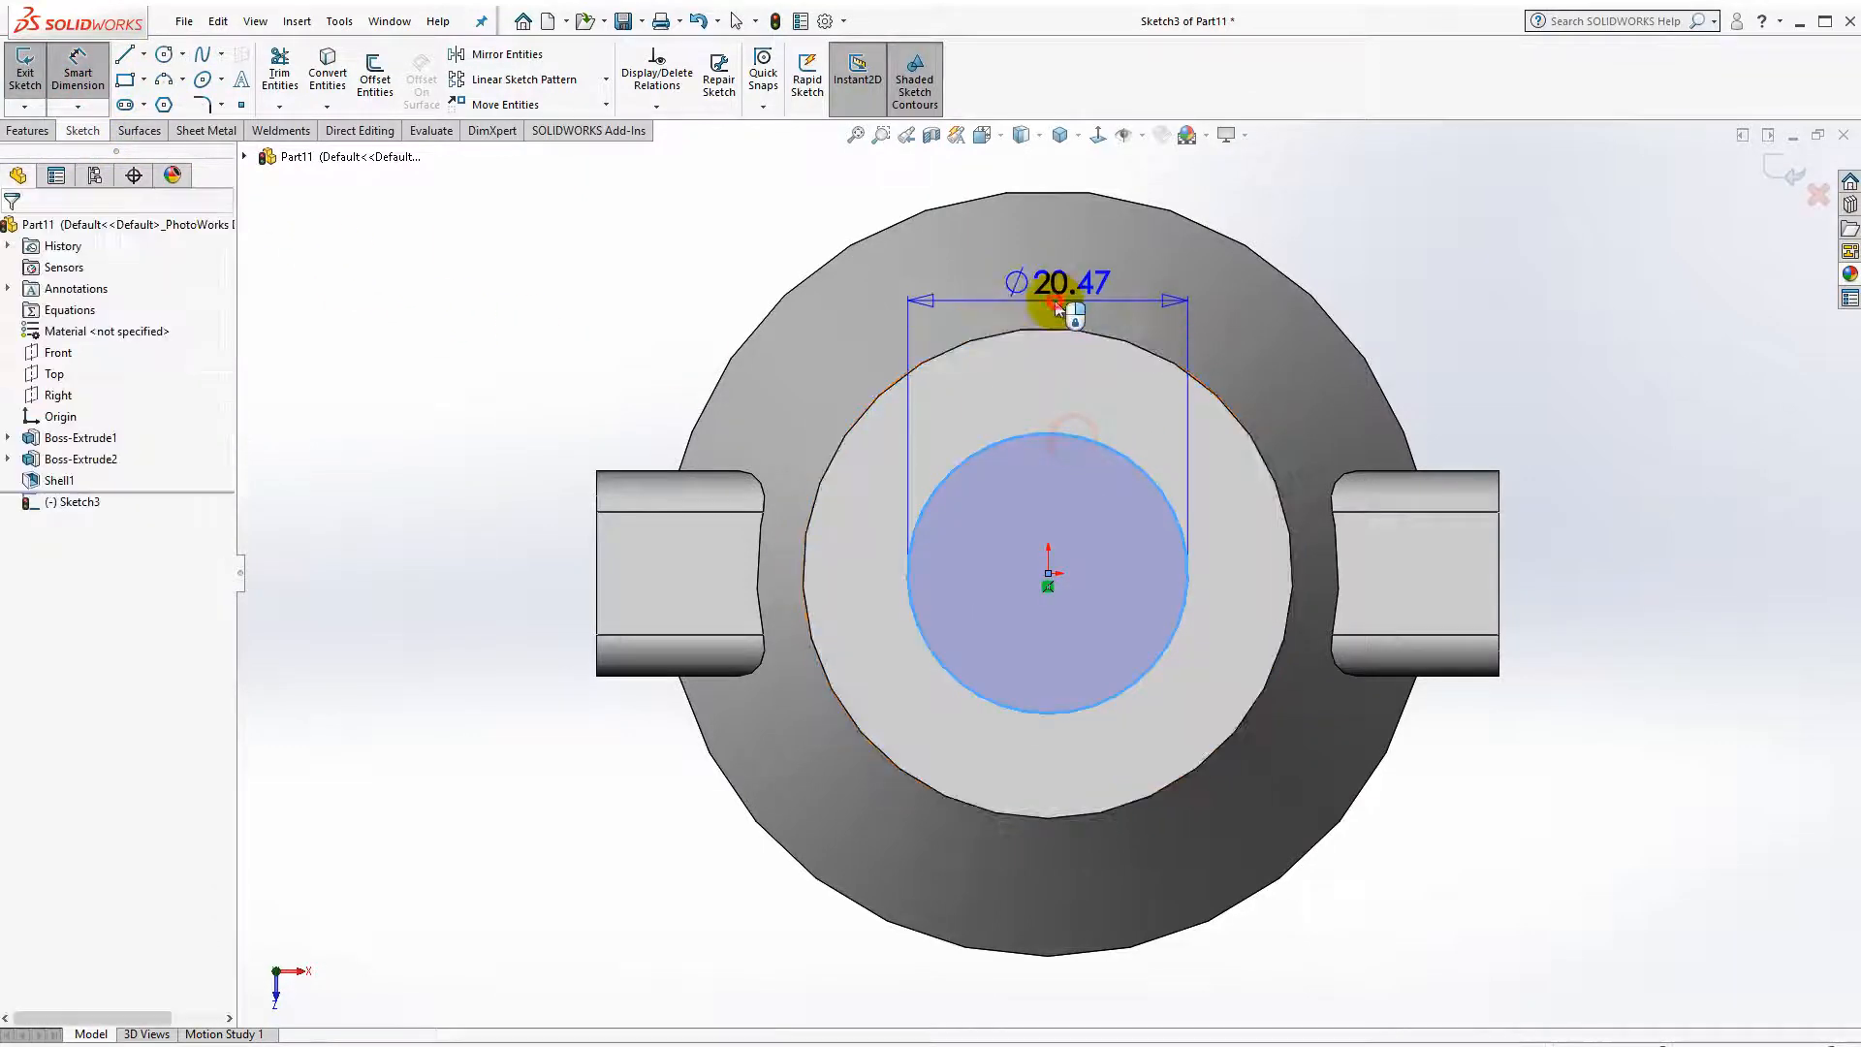
left_click(1056, 301)
type("15+")
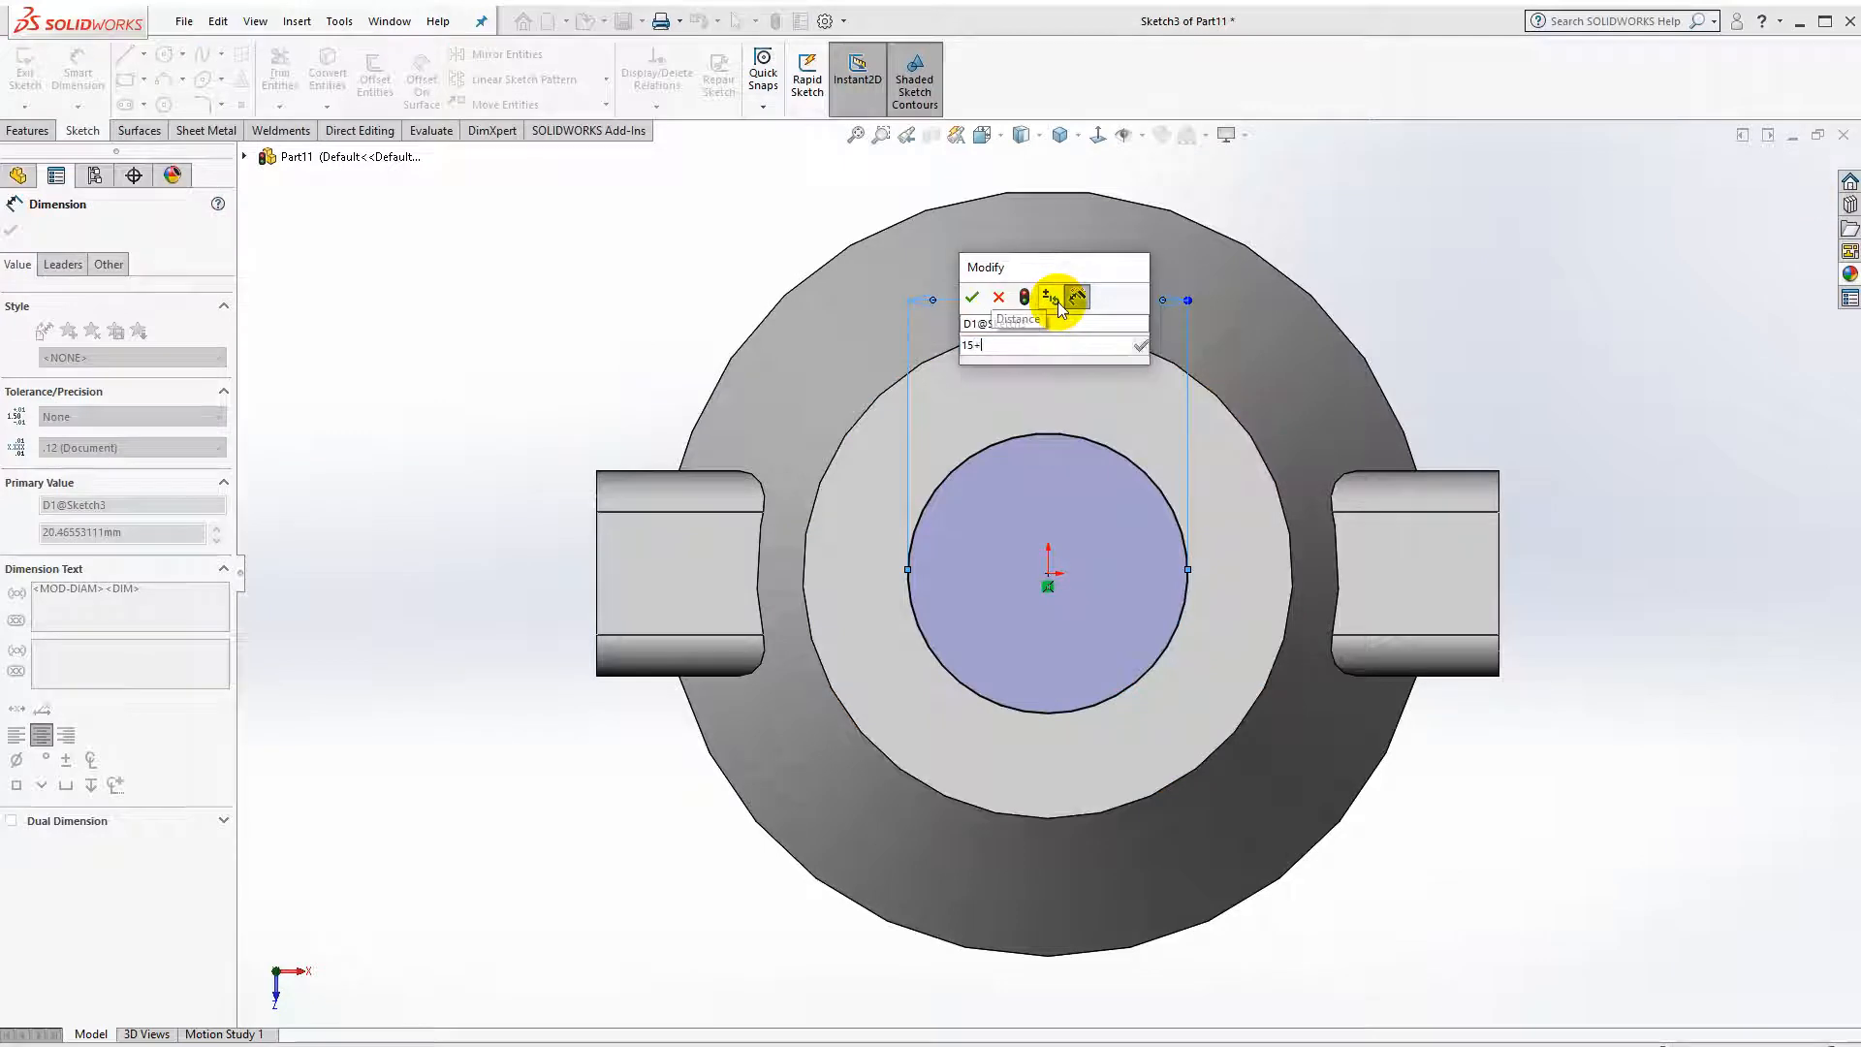
type("1.2*2")
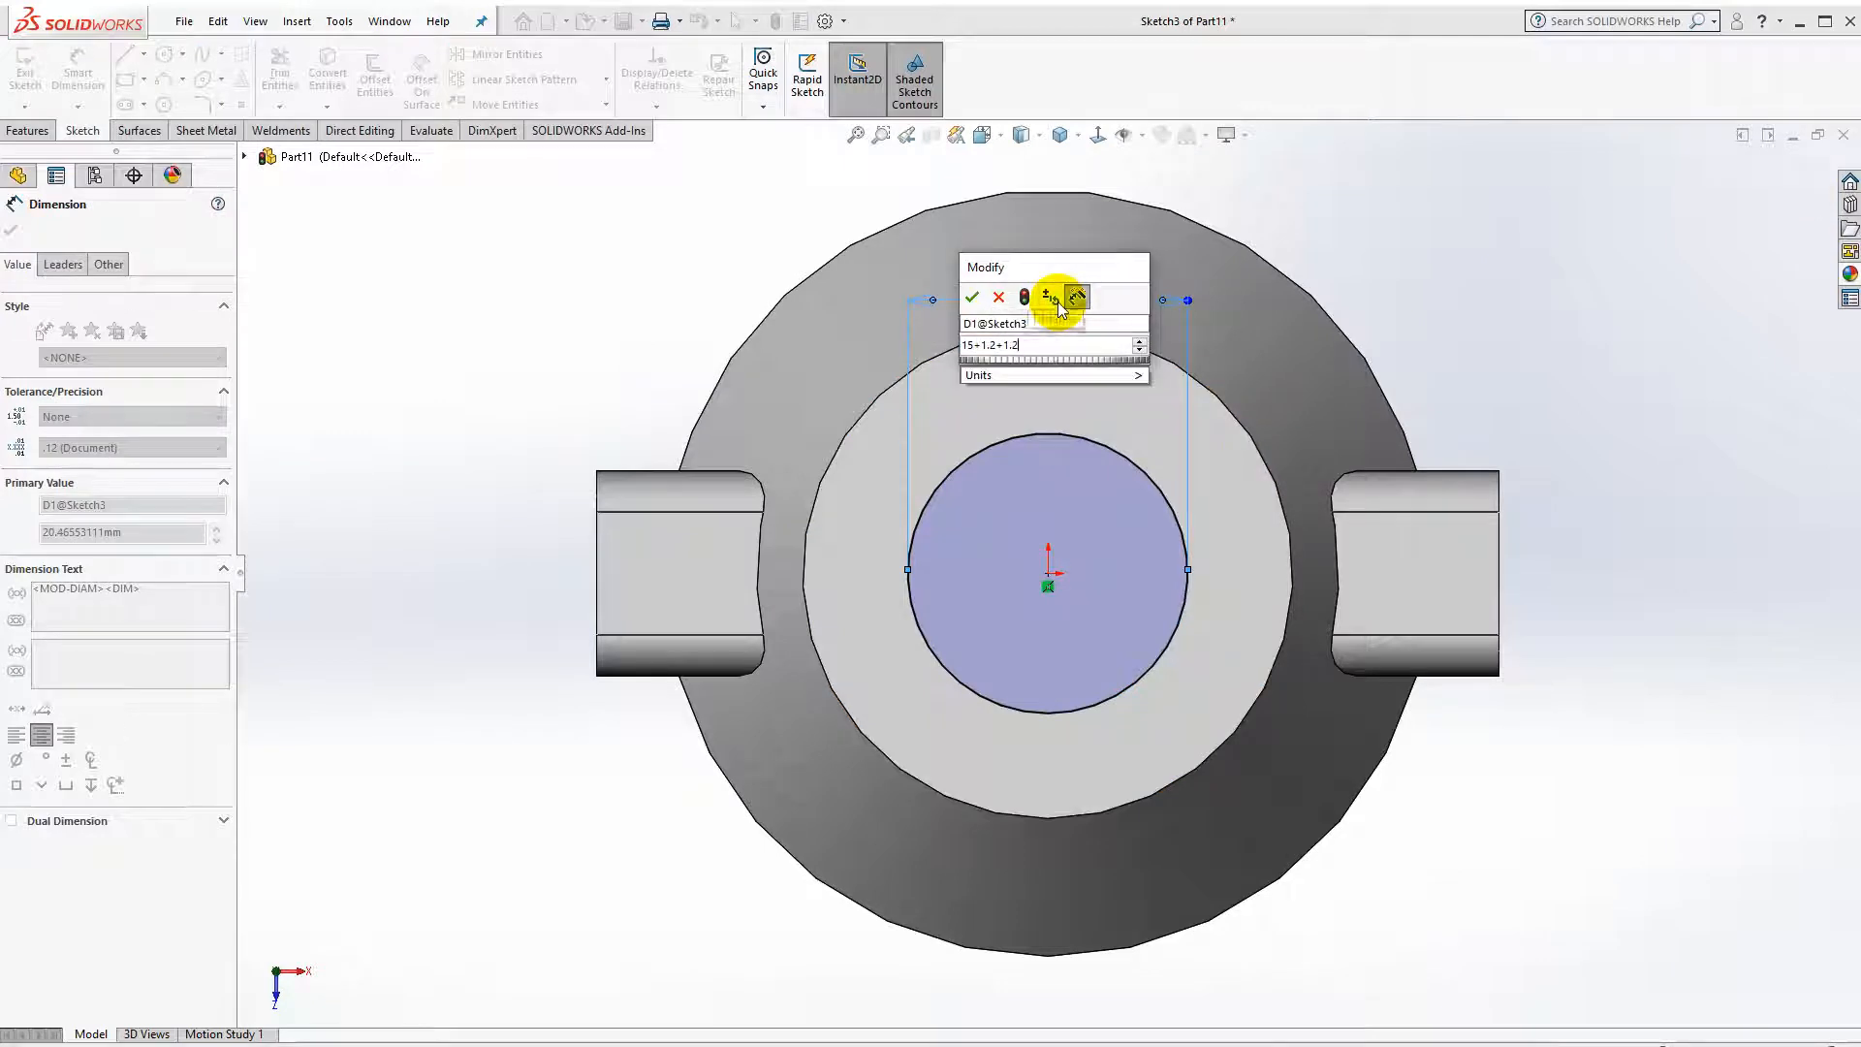
key("Return")
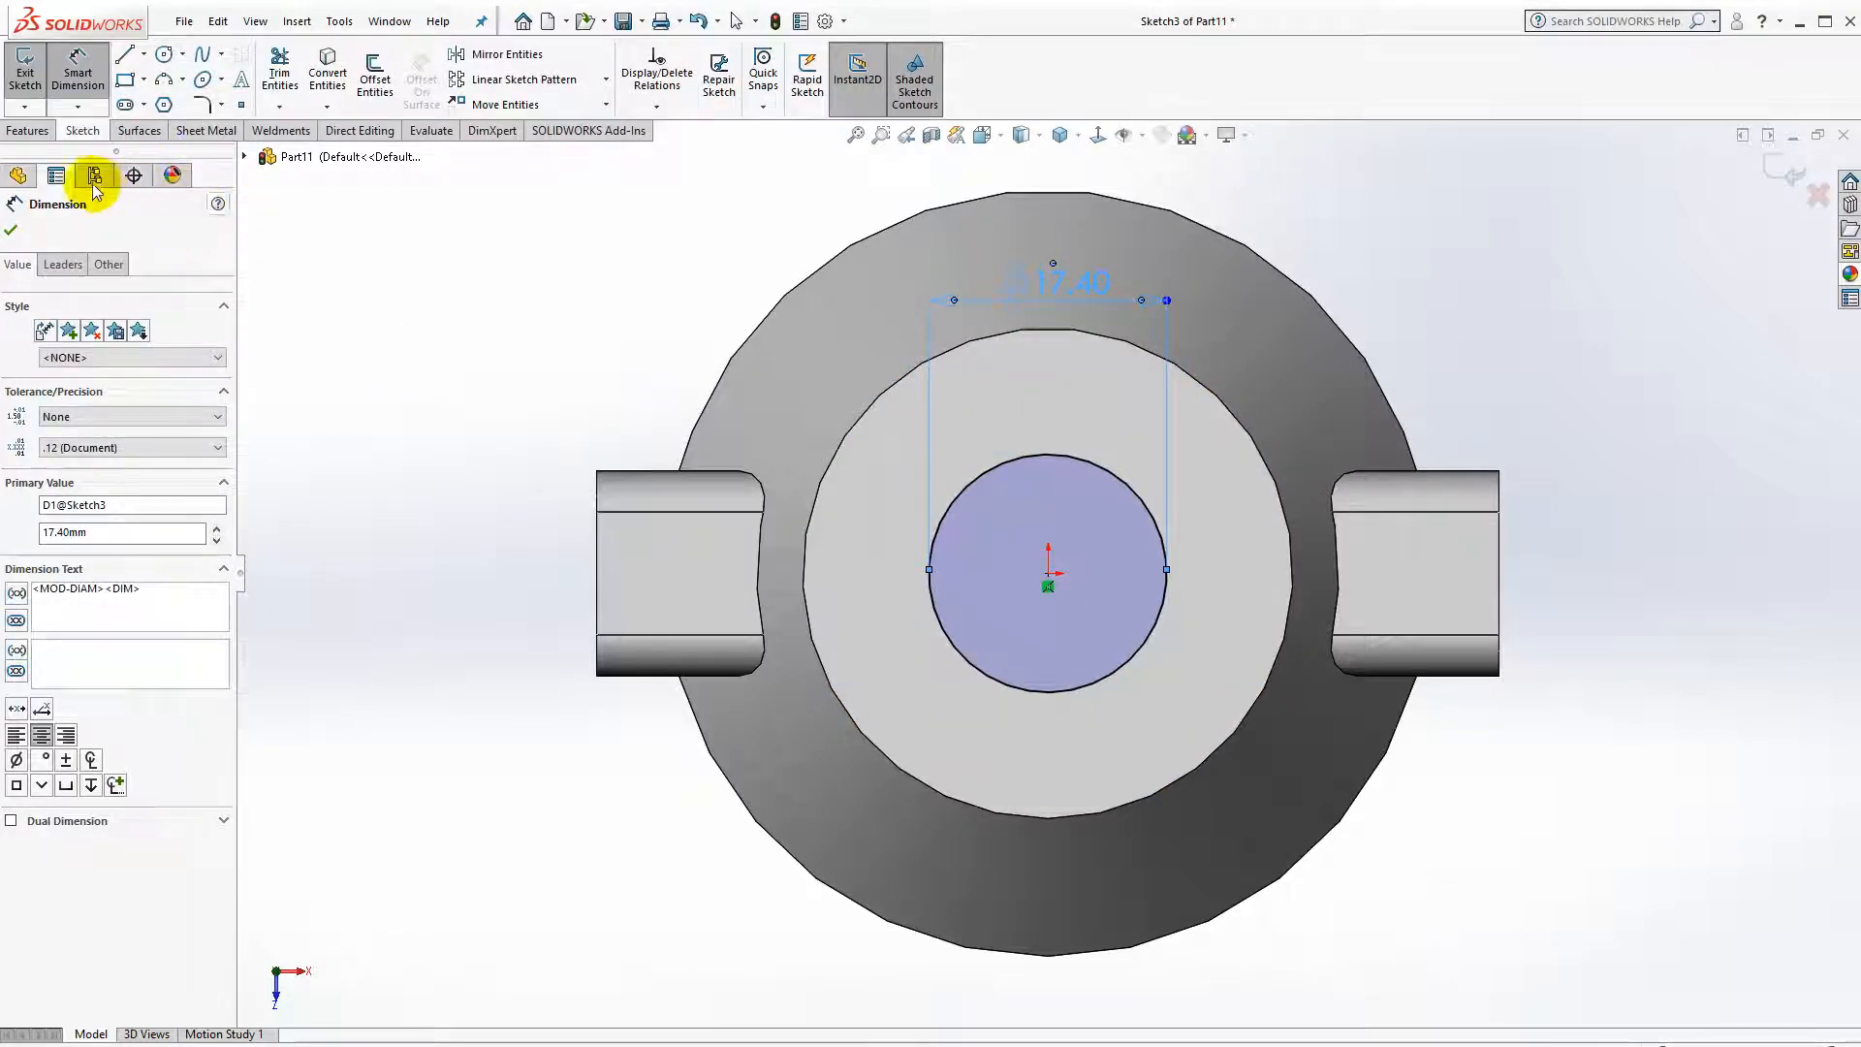
Extrude the circle 7 mm upward from the top face as a blind boss merged with the part.
left_click(41, 134)
left_click(33, 78)
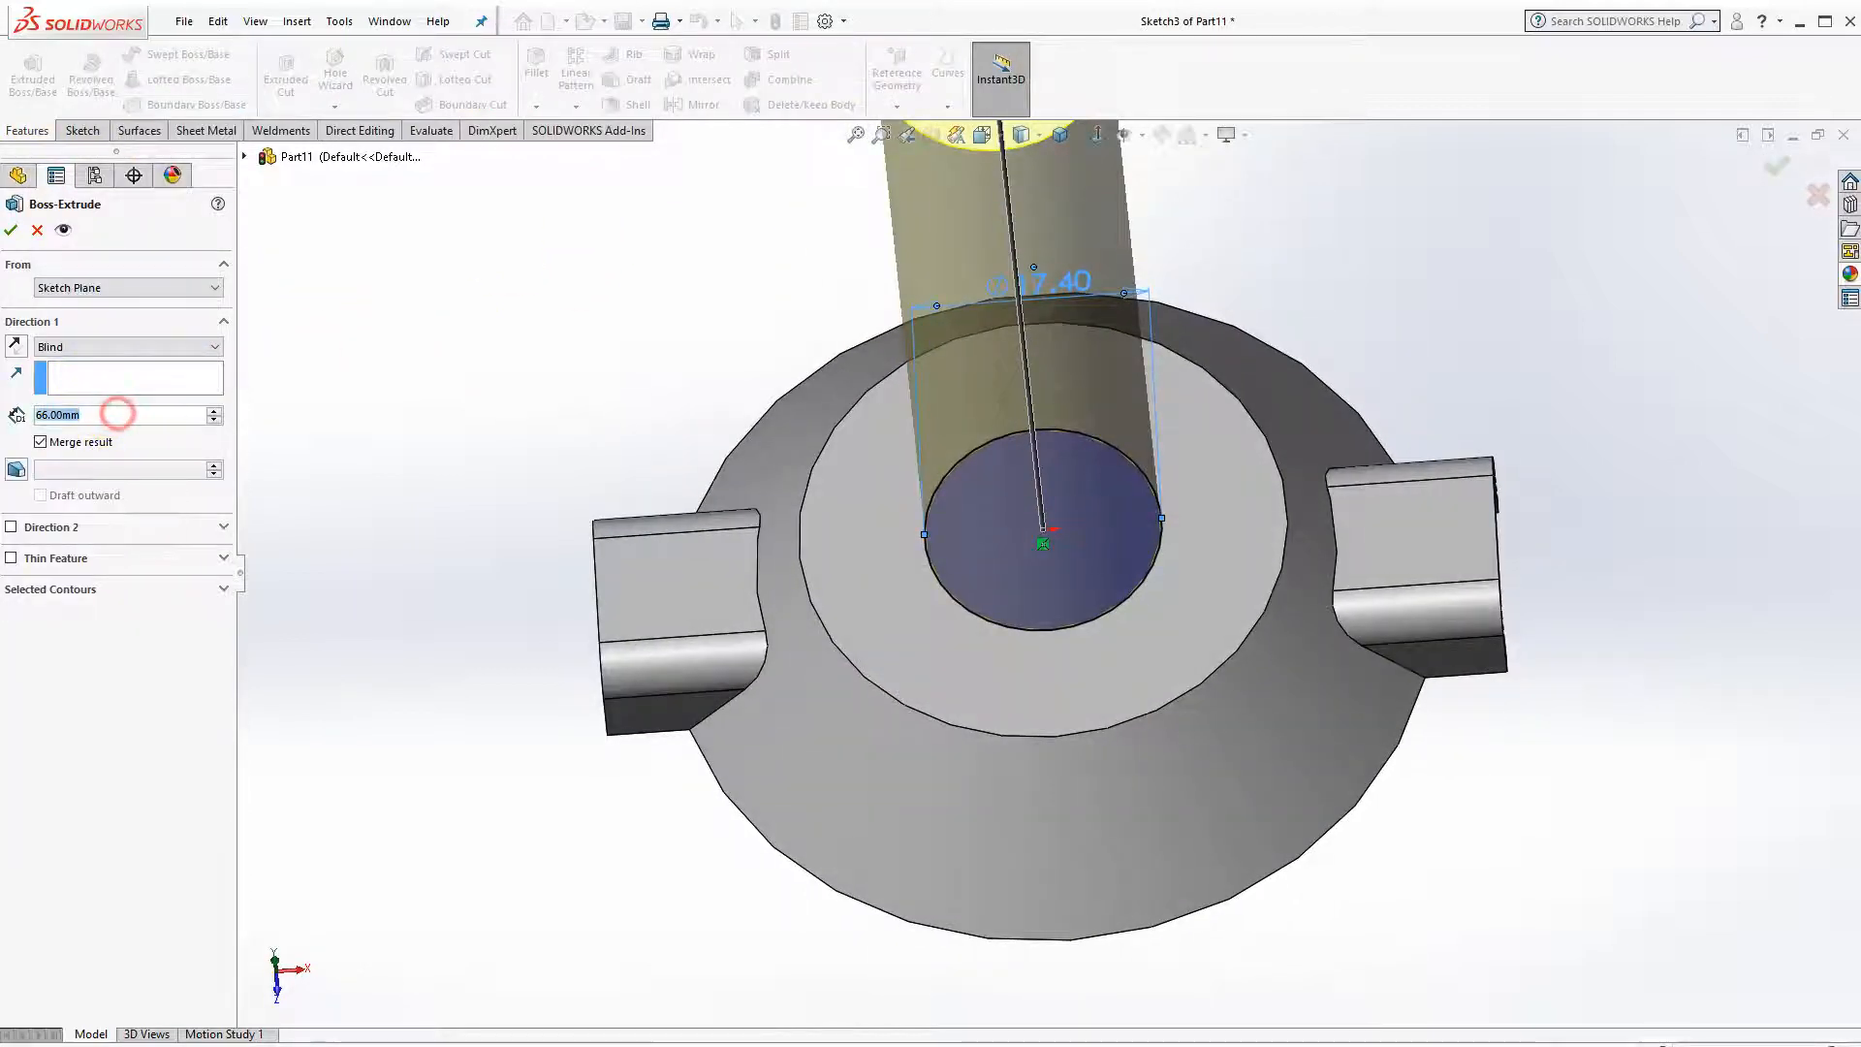
type("7")
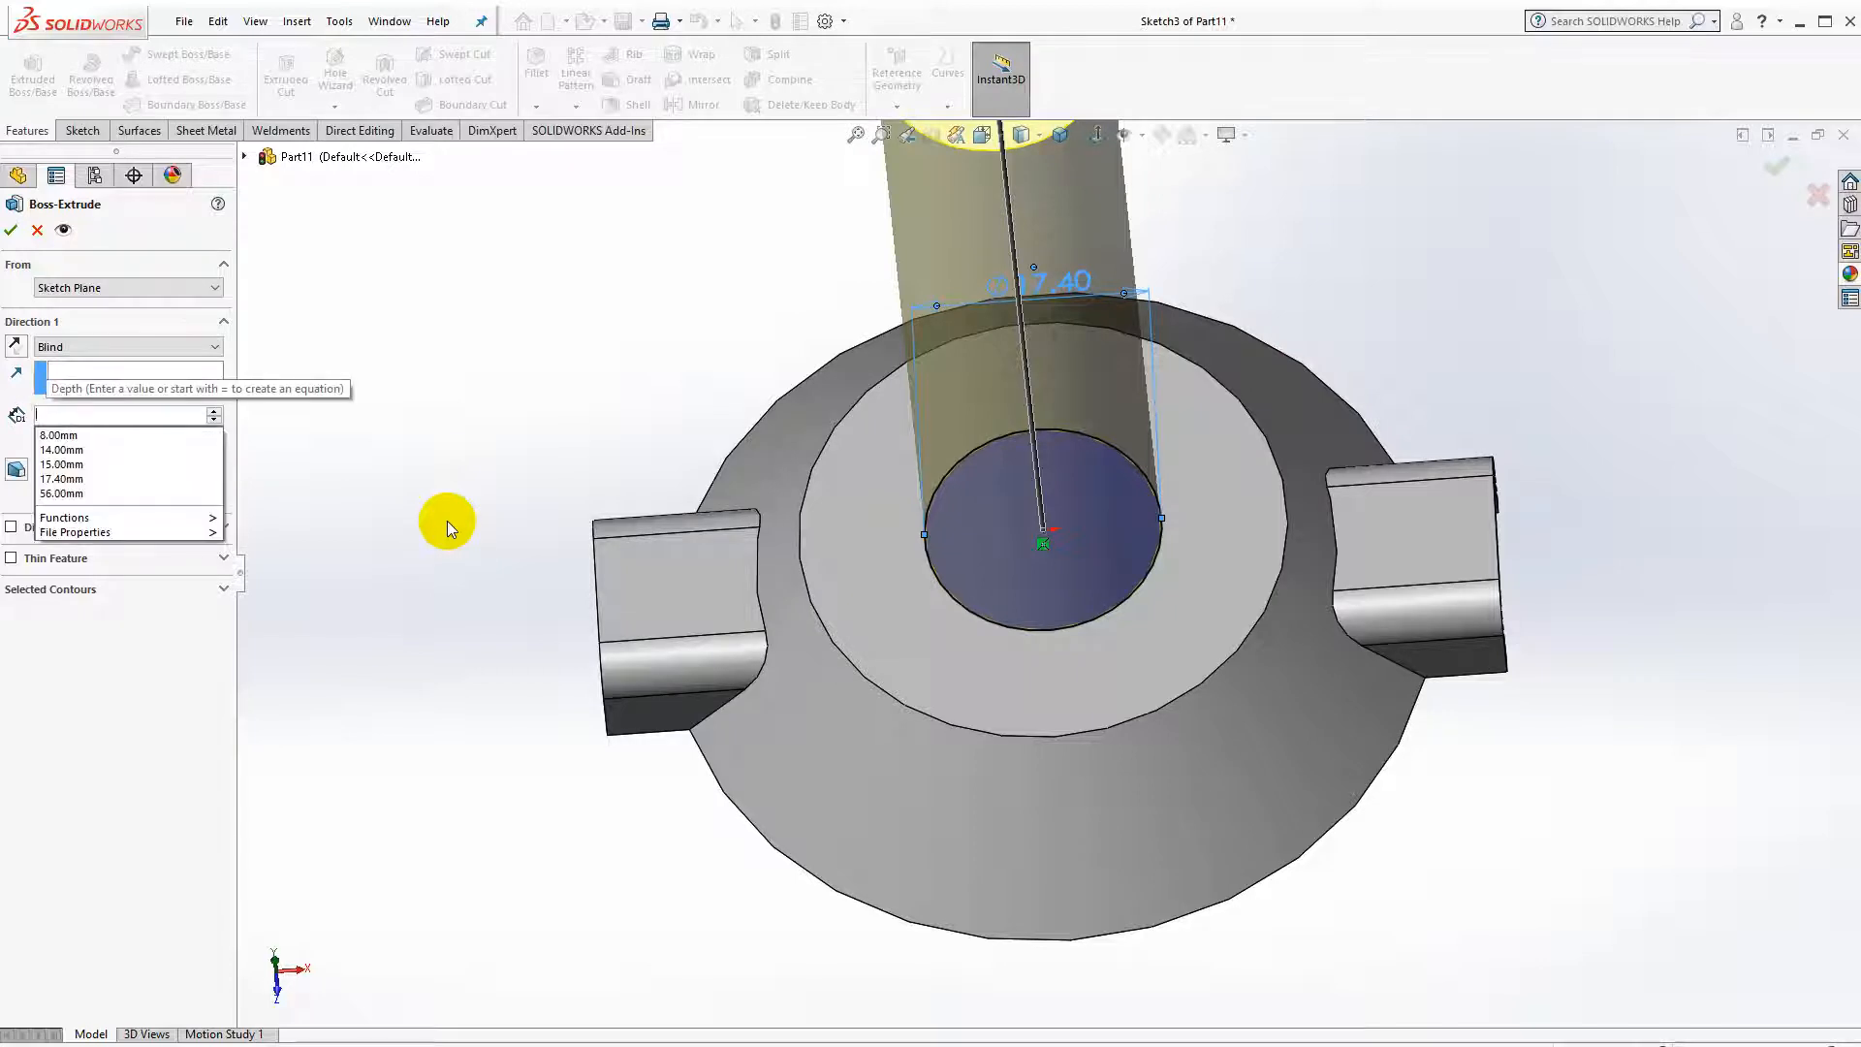
key("Return")
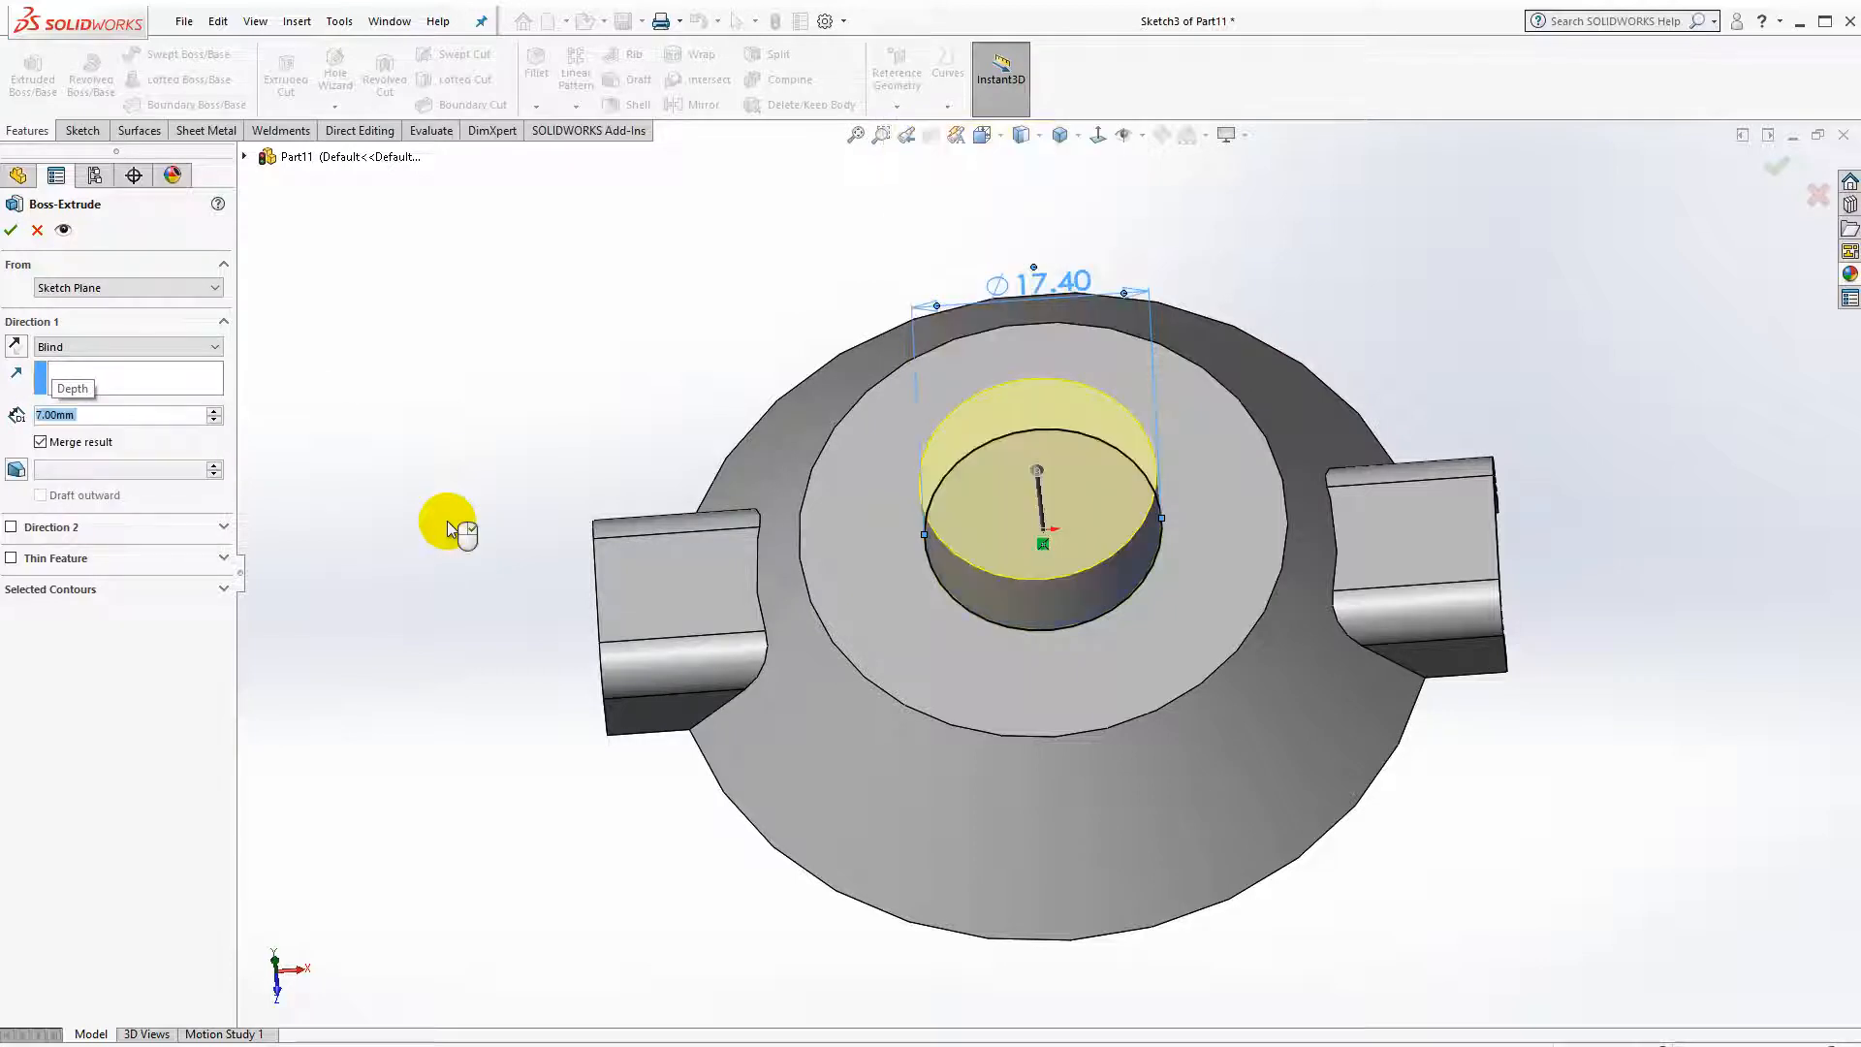
left_click(11, 229)
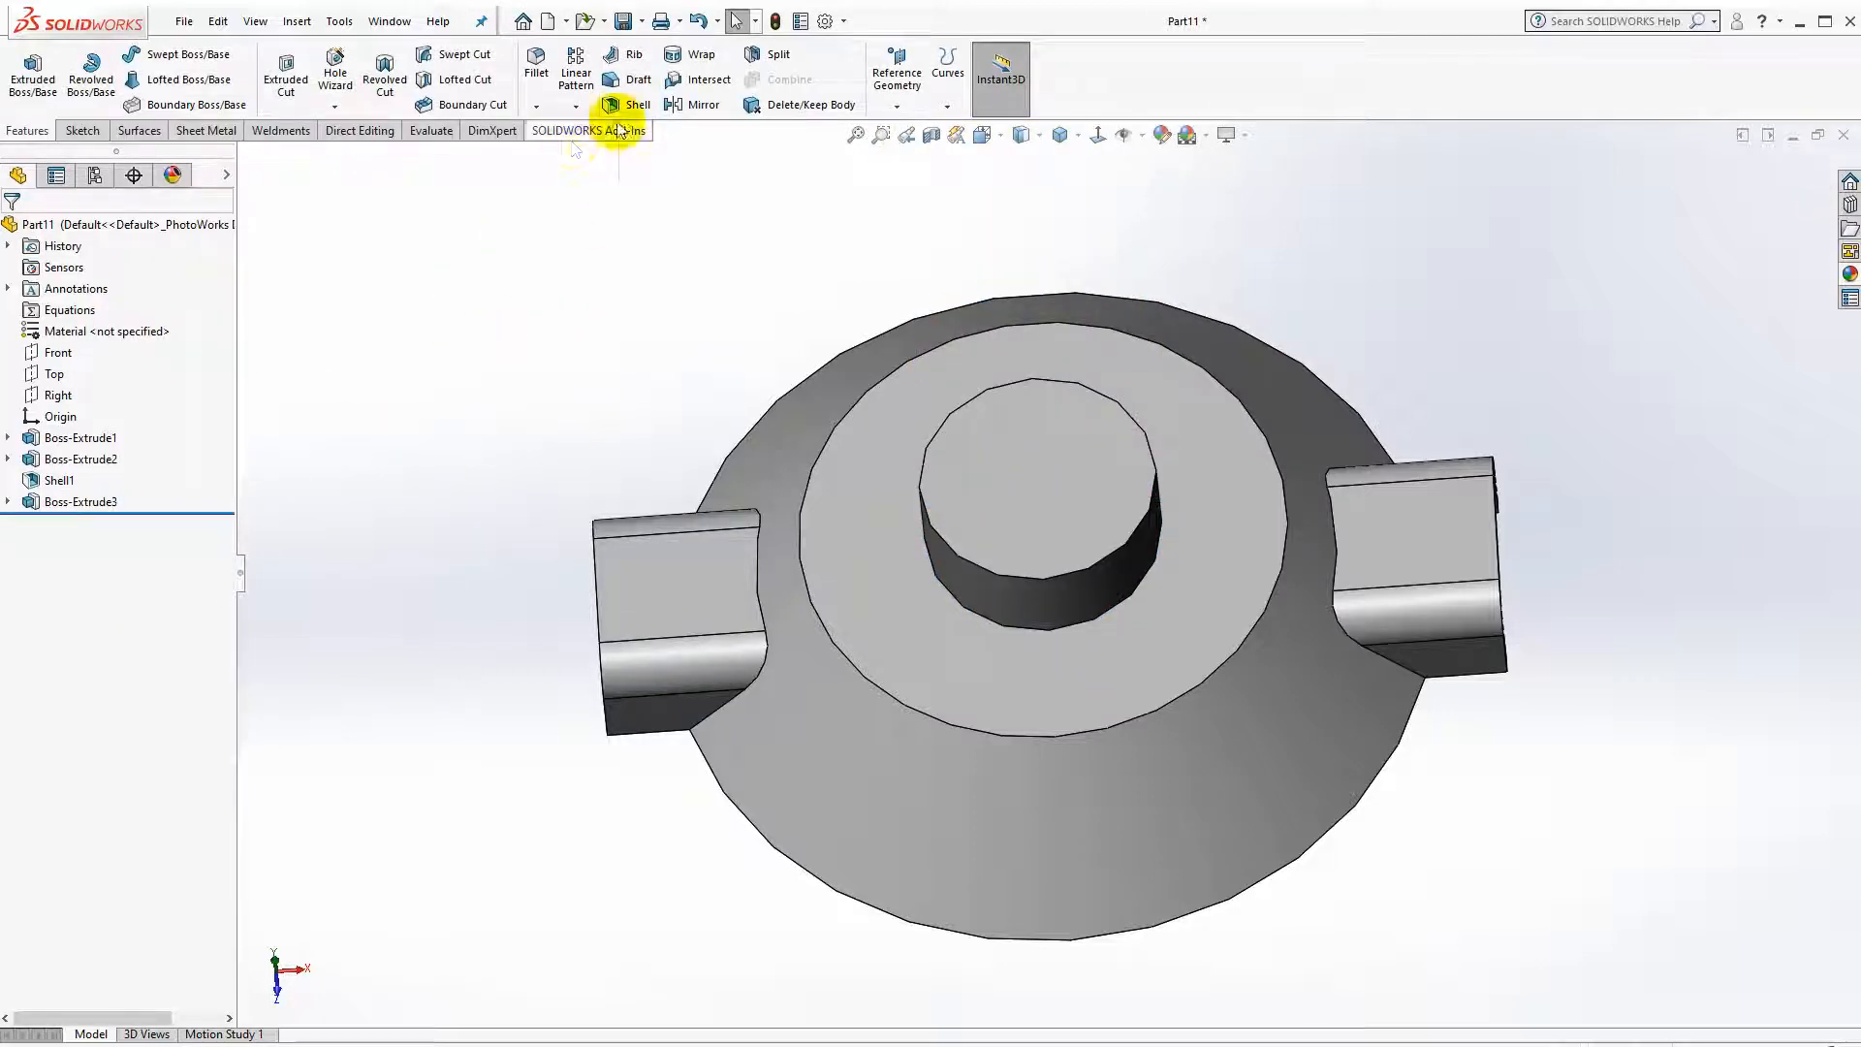
Shell the new cylindrical boss to a 1.2 mm wall, removing its top face.
left_click(625, 104)
left_click(956, 464)
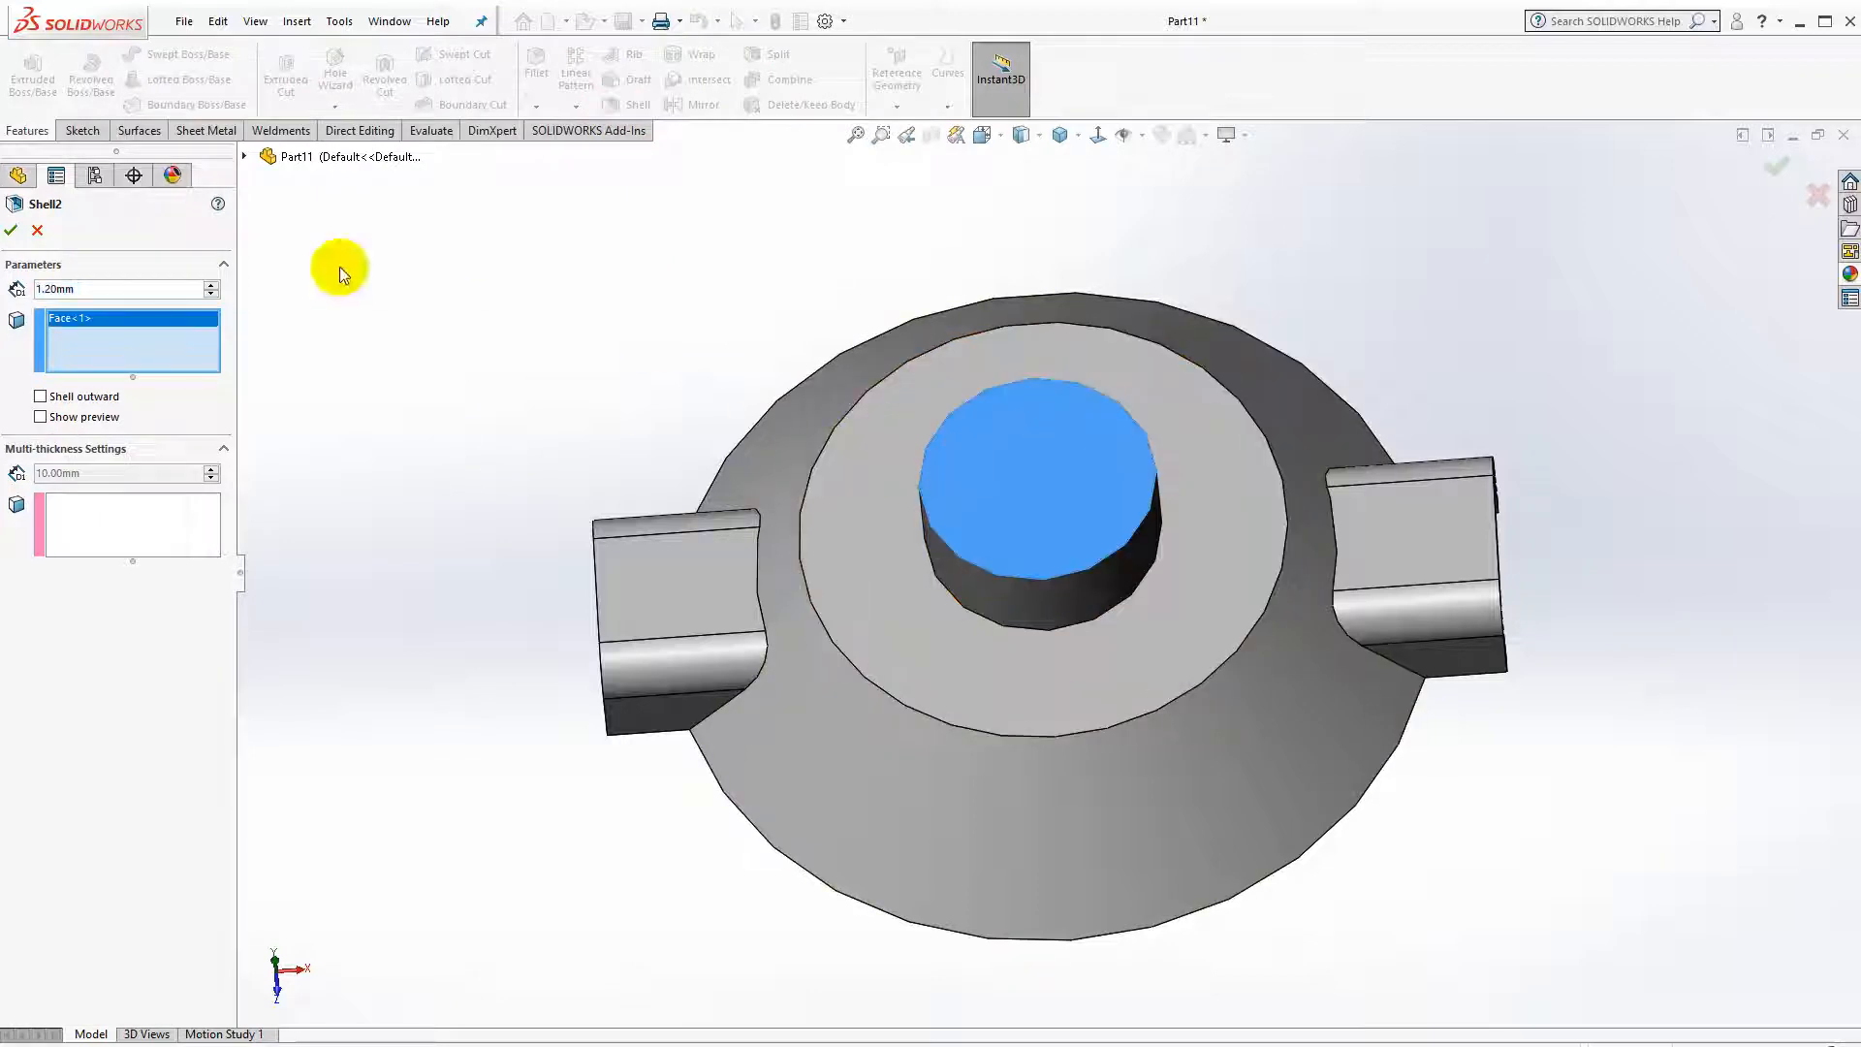
left_click(11, 230)
Start a sketch on the flat circular face inside the cone and draw a circle about 12 mm in diameter centred on the origin.
middle_click_drag(905, 498, 997, 387)
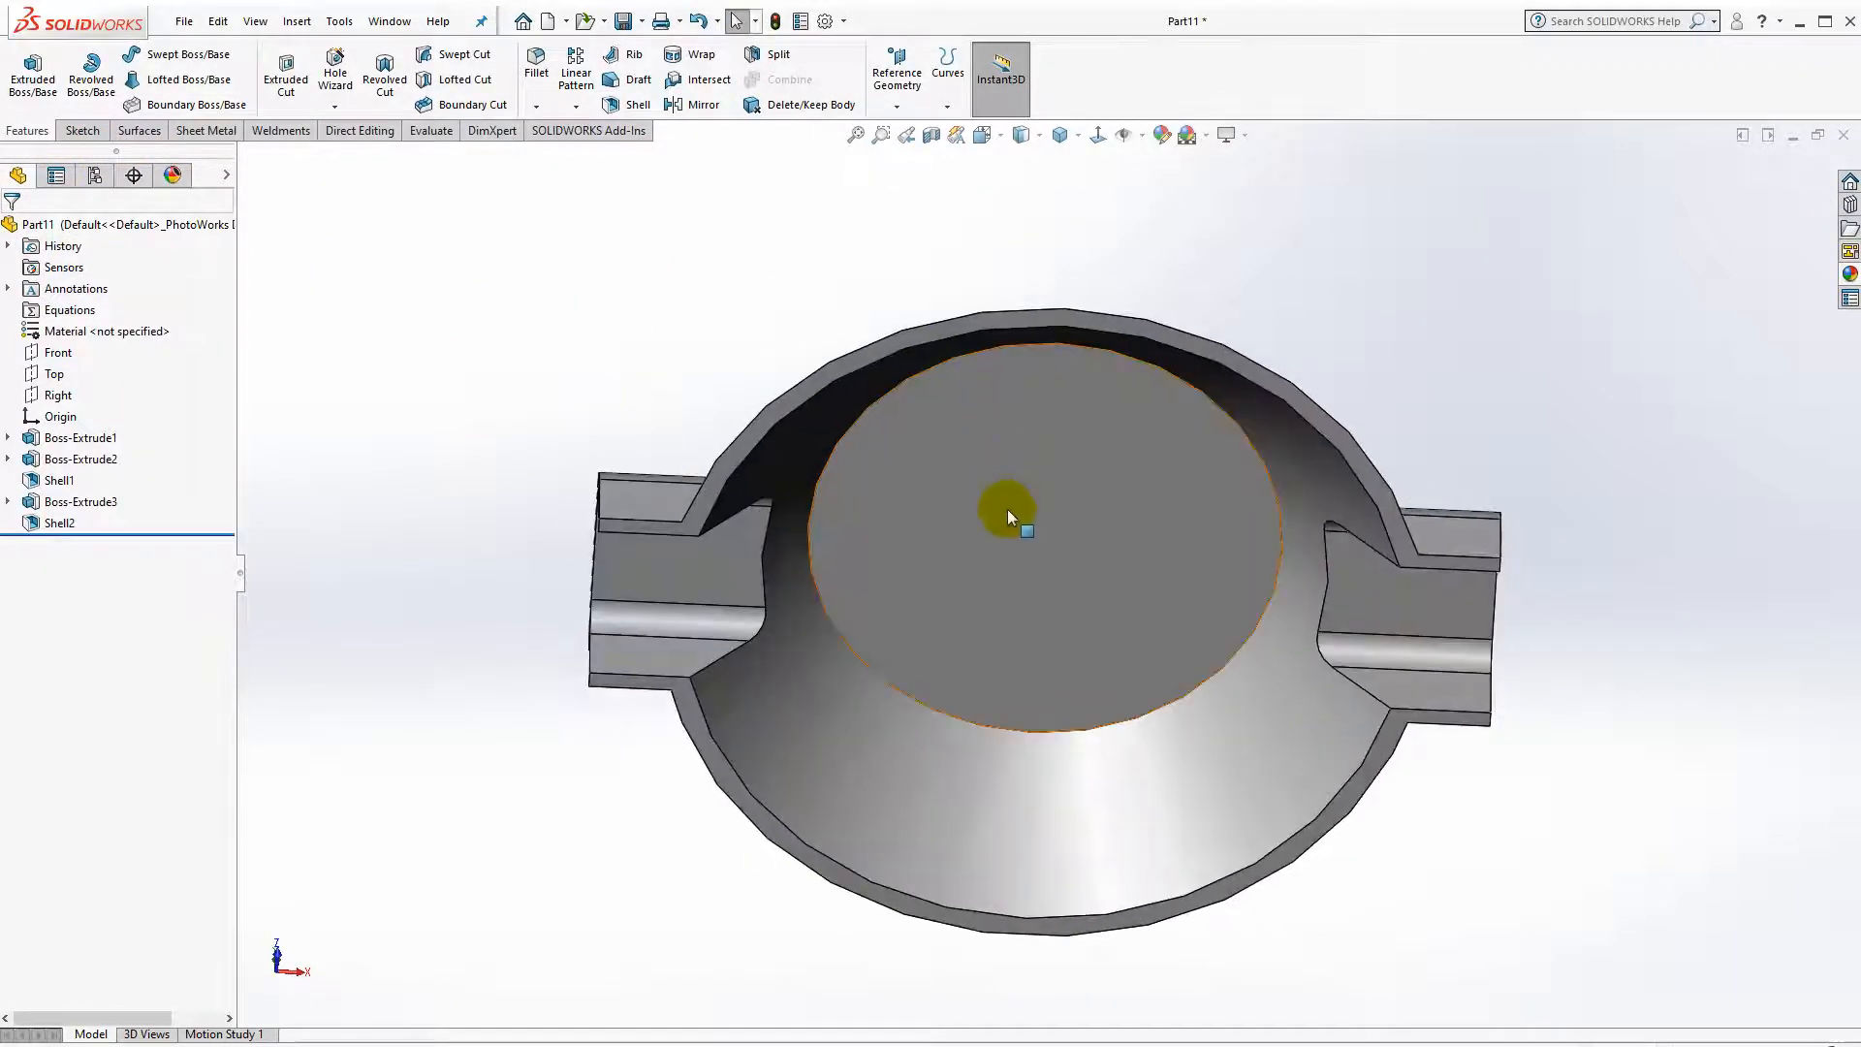
left_click(722, 574)
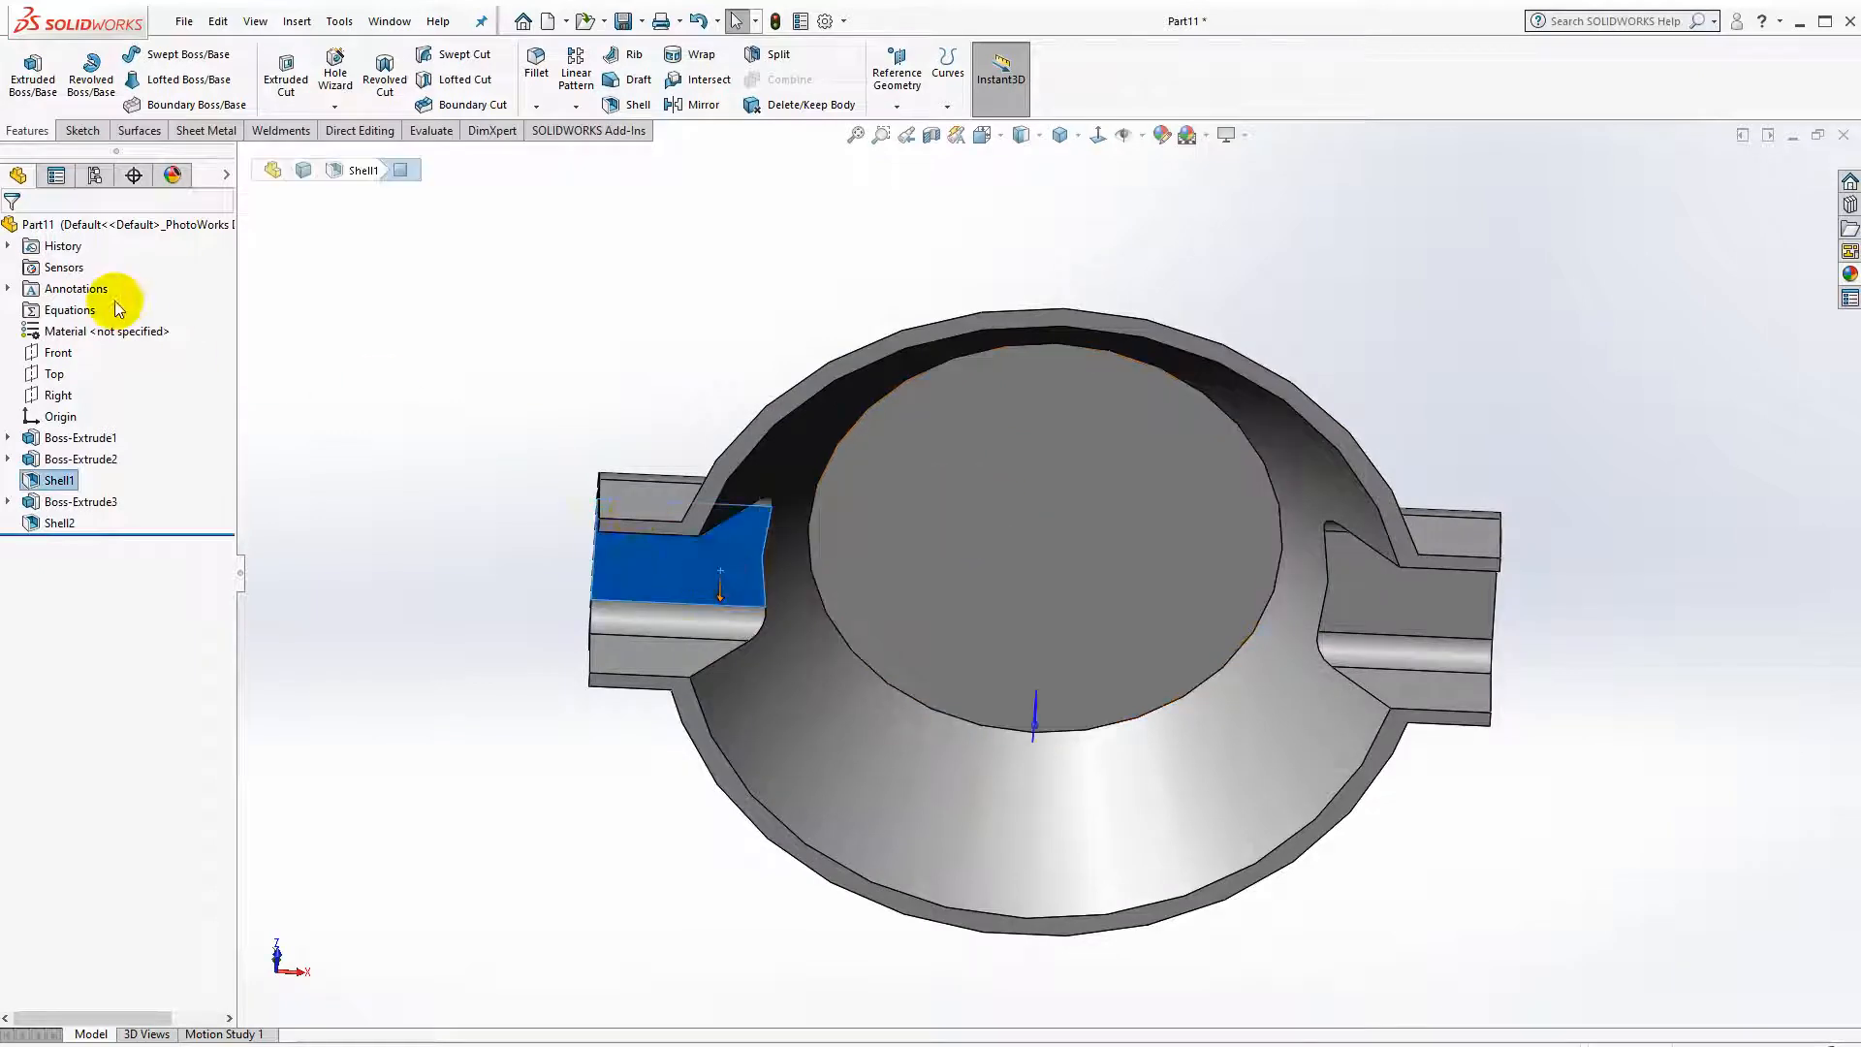
left_click(902, 492)
left_click(1103, 142)
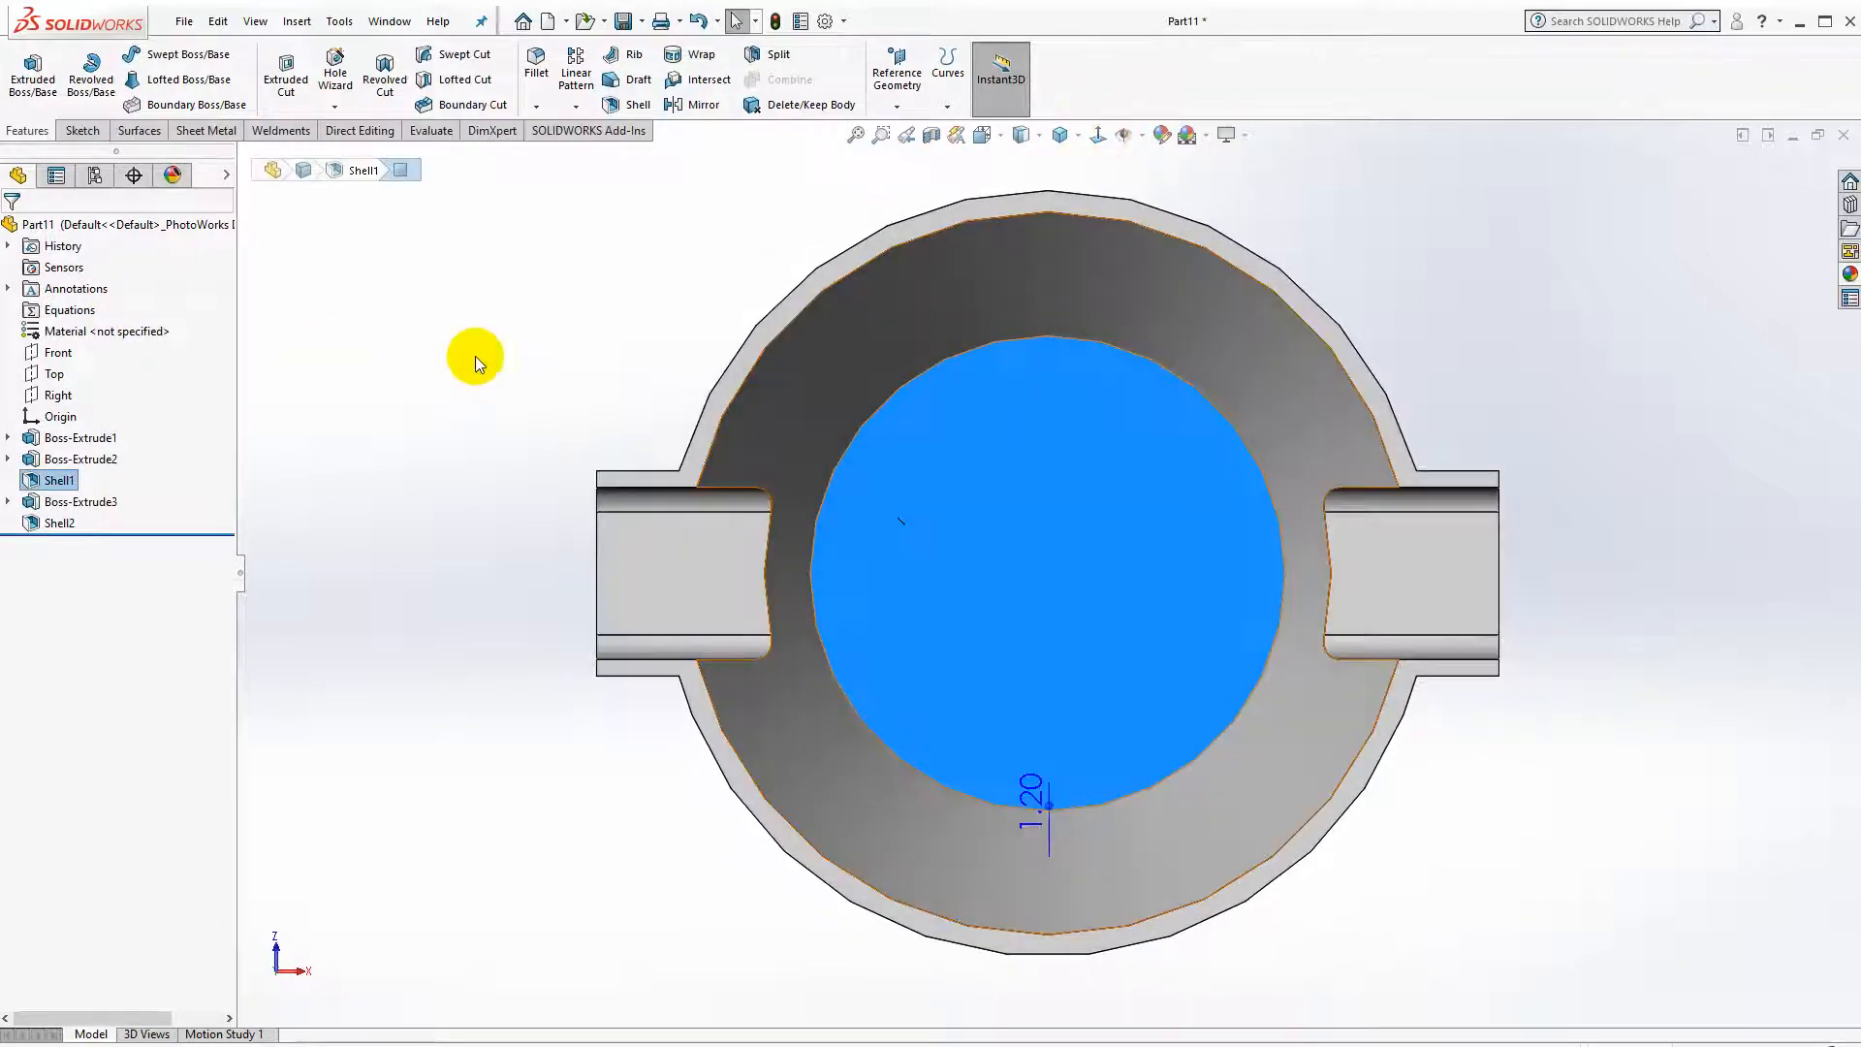
left_click(82, 130)
left_click(24, 65)
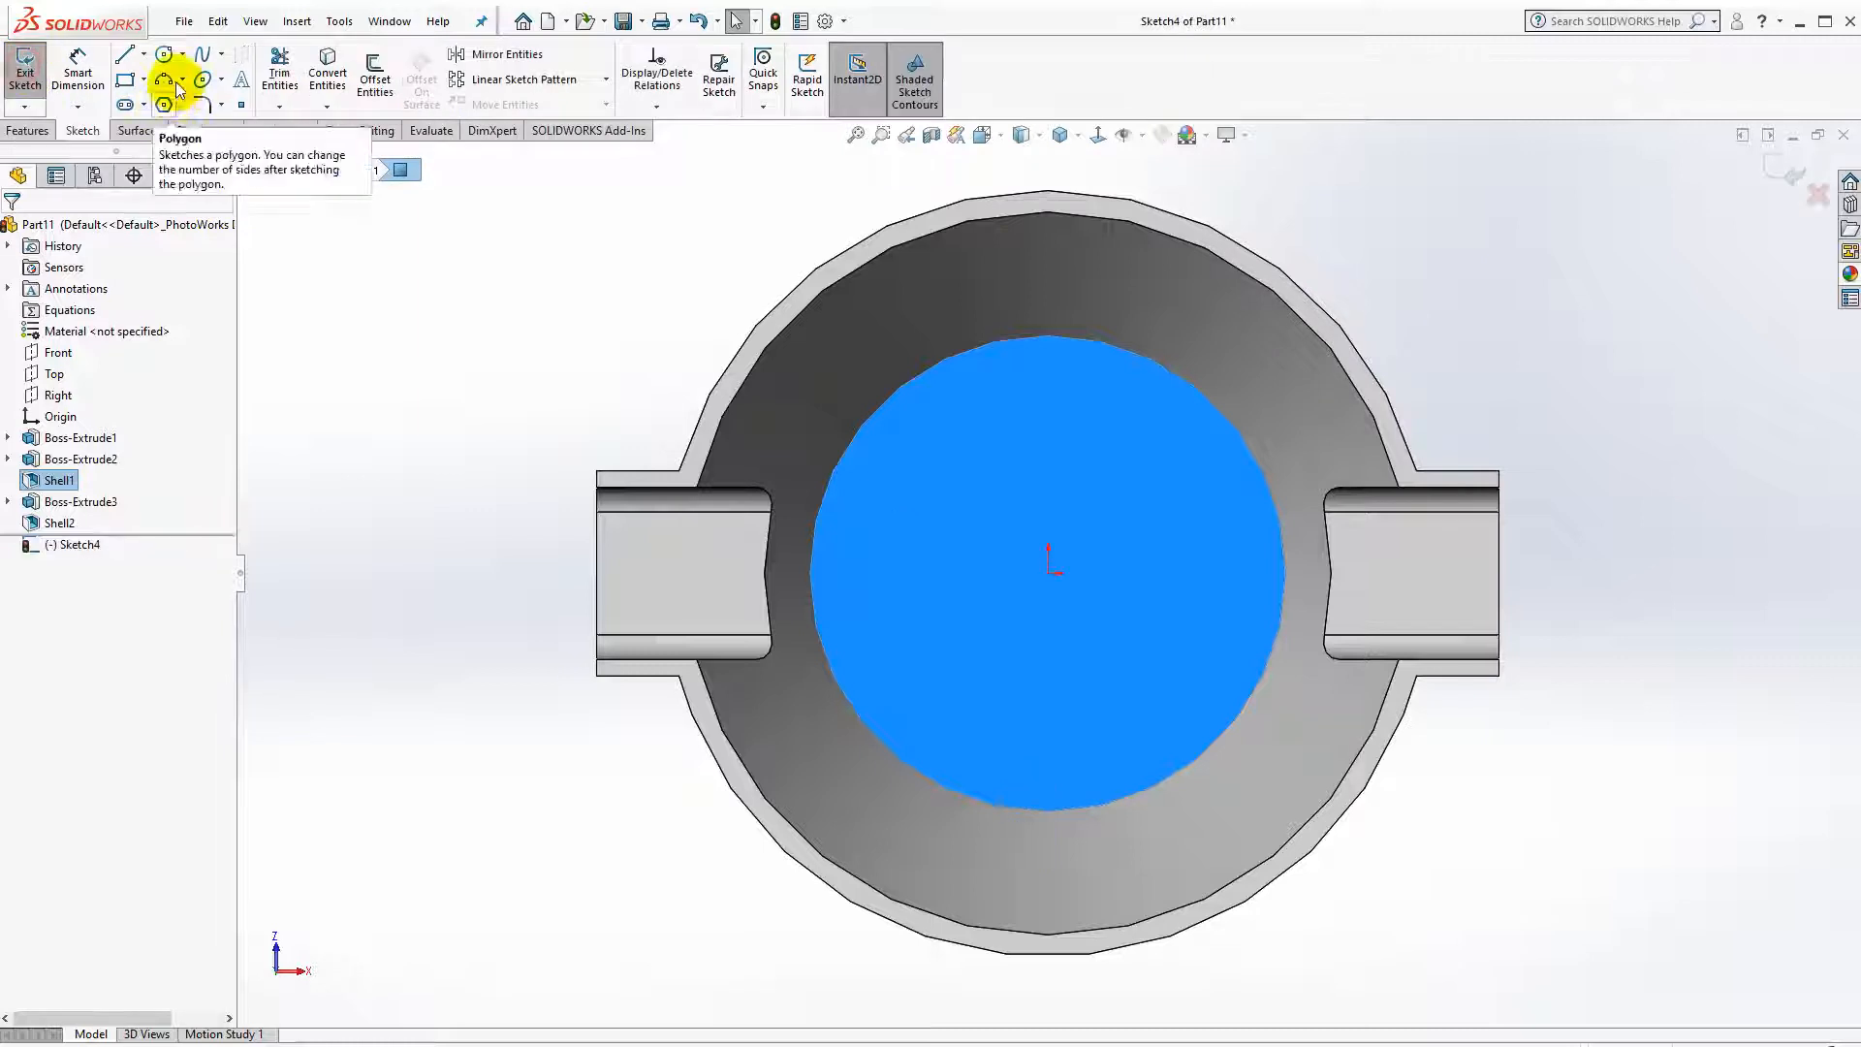
left_click(164, 54)
left_click_drag(1048, 574, 1092, 635)
Set the inner circle's diameter to 8 mm.
left_click(78, 68)
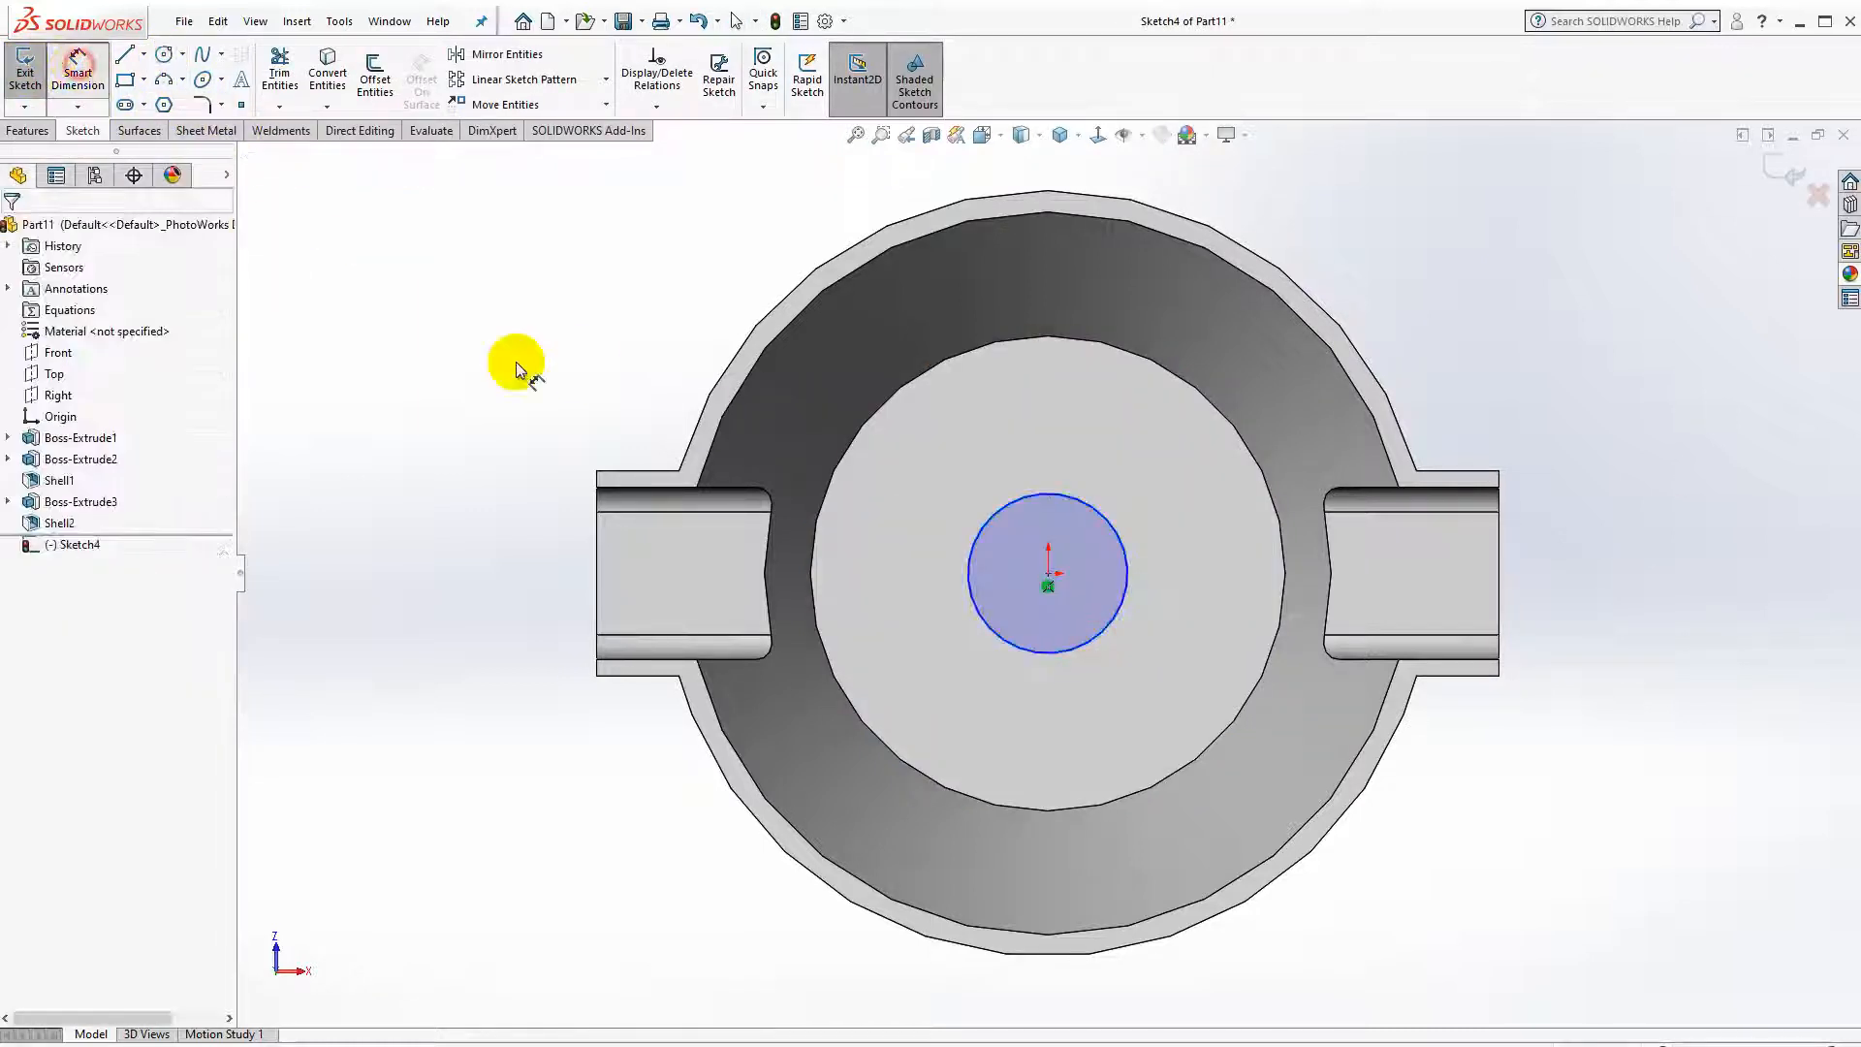
left_click(1105, 523)
left_click(1178, 466)
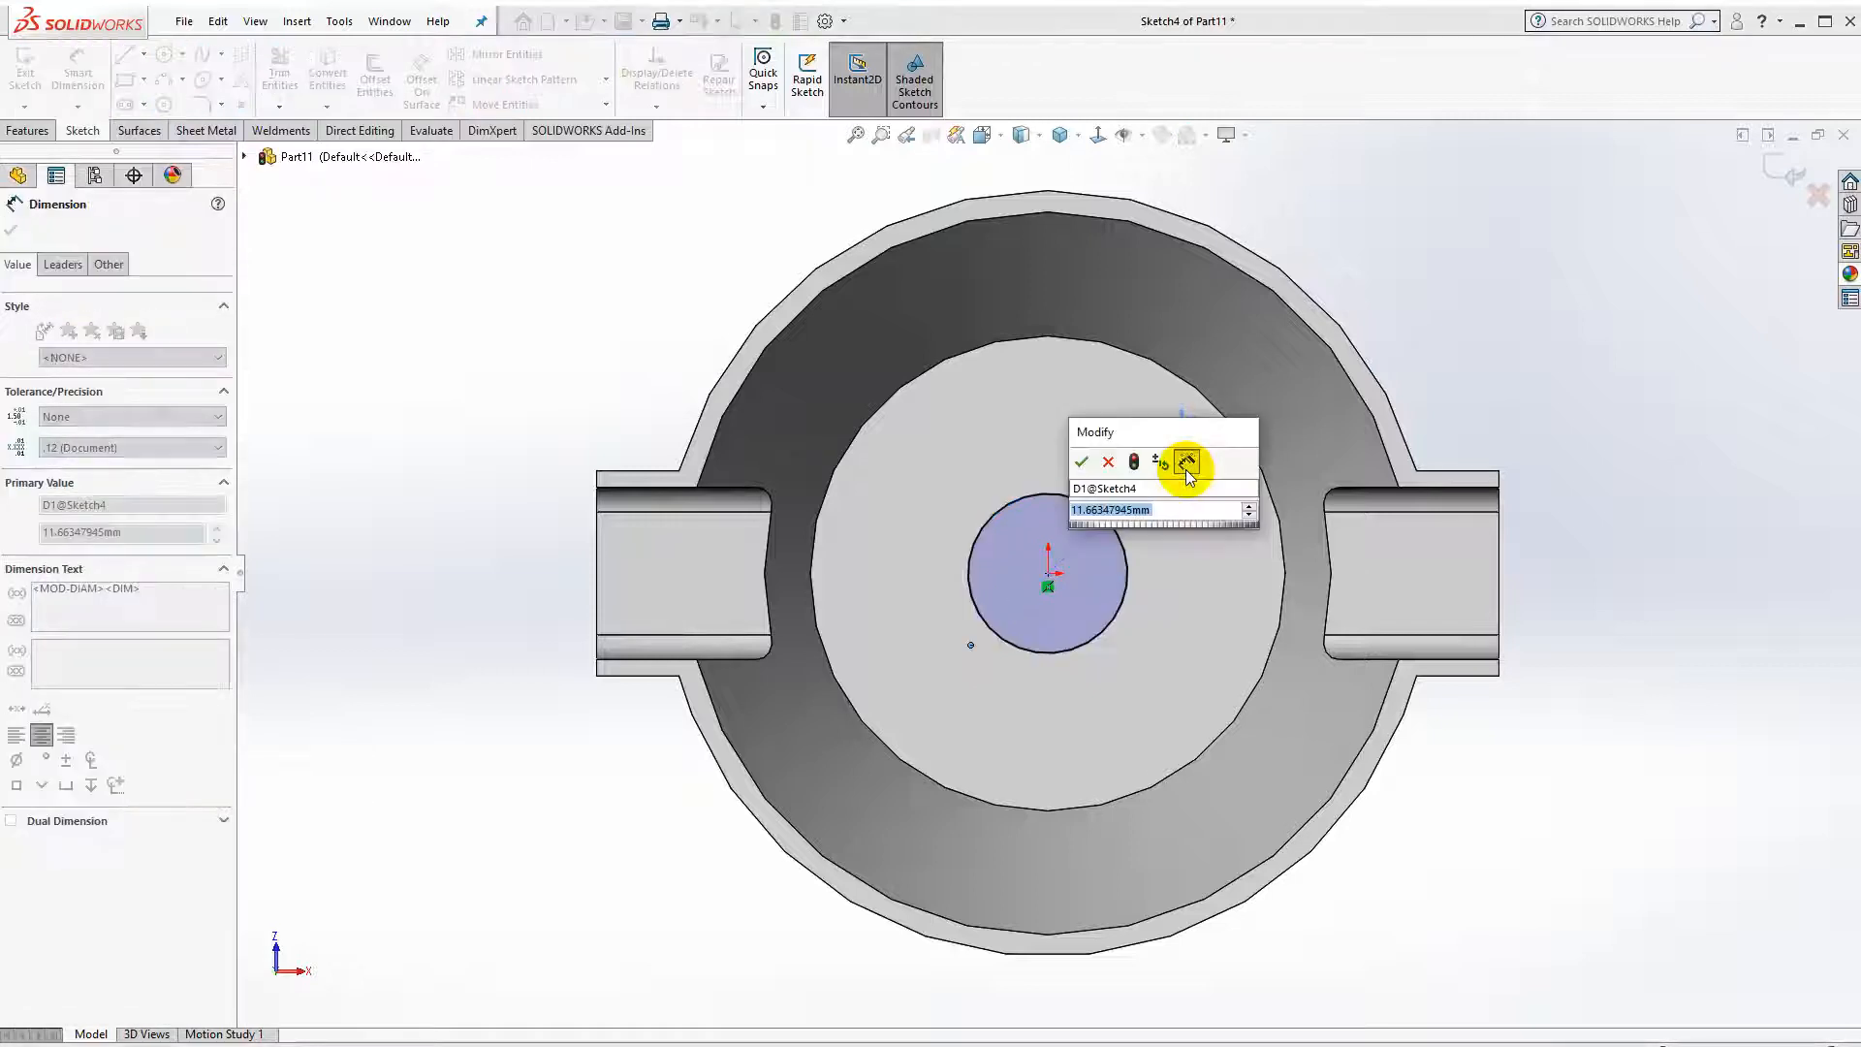
type("8")
key("Return")
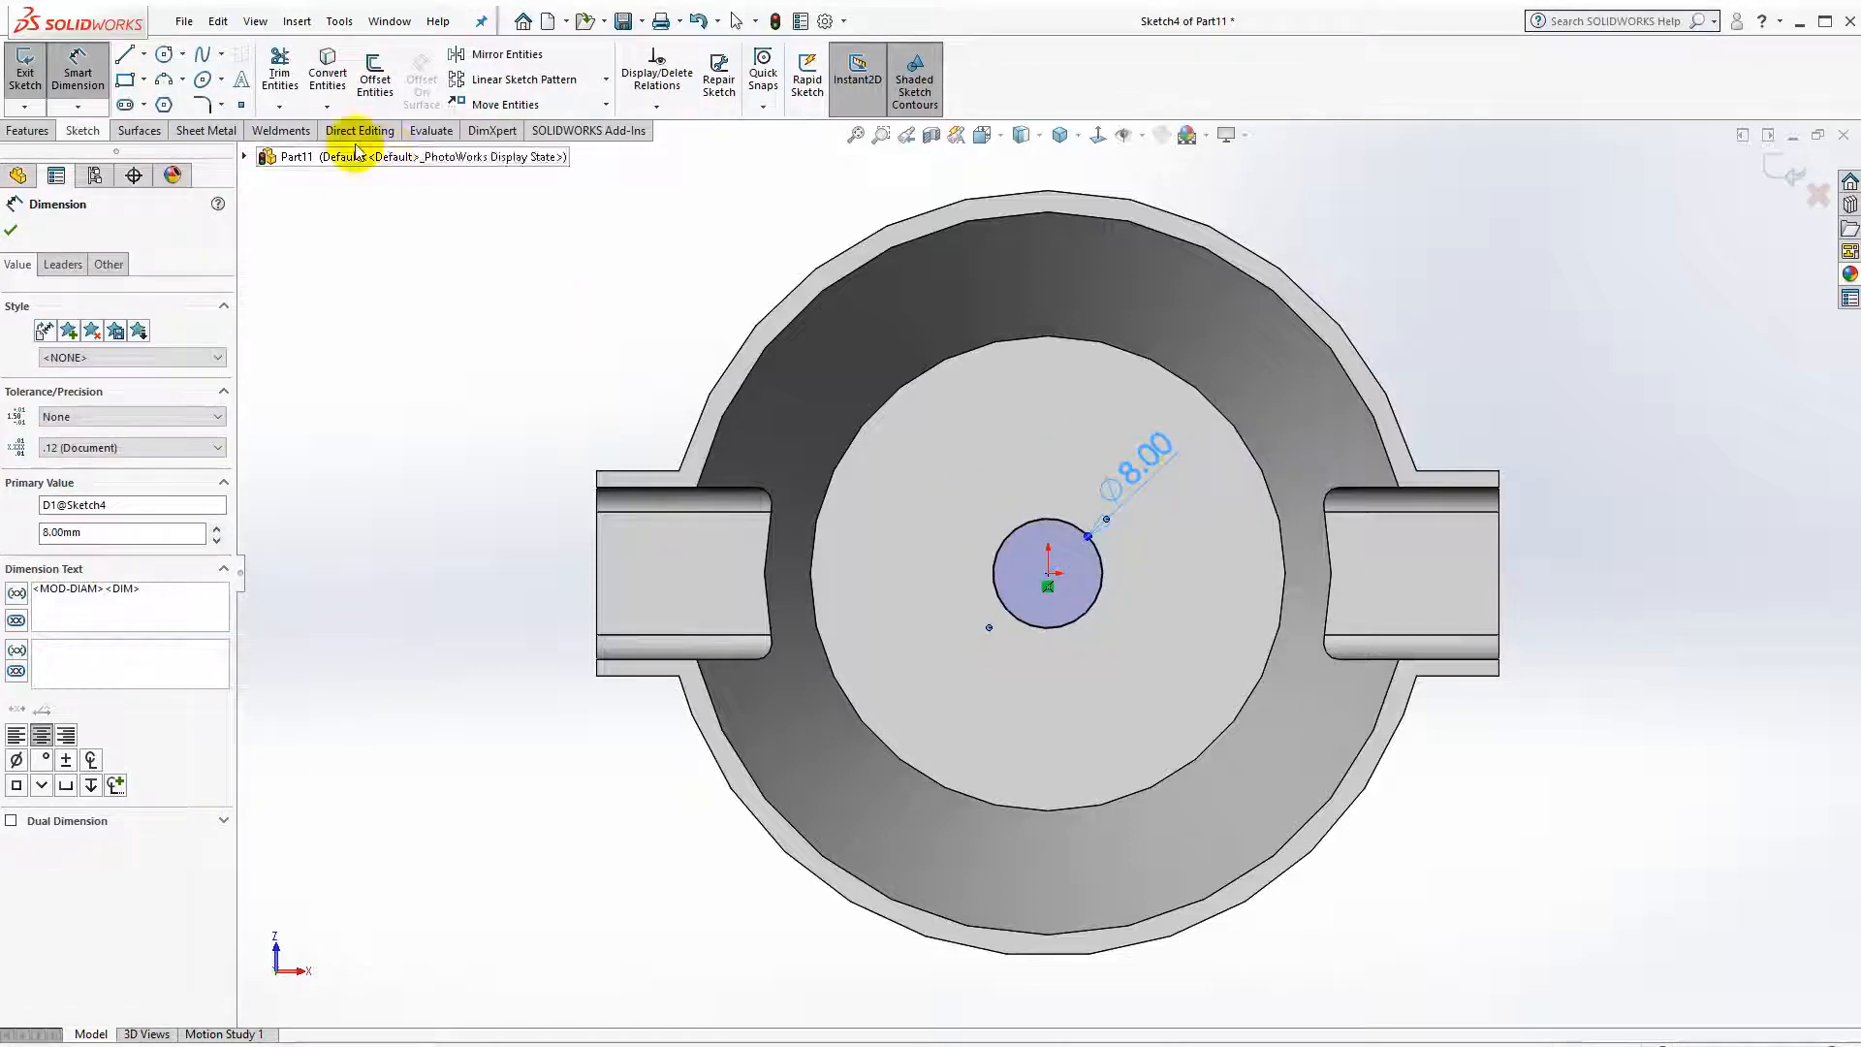
Cut the 8 mm circle through the floor and boss with an Extruded Cut using the Through All end condition.
left_click(49, 130)
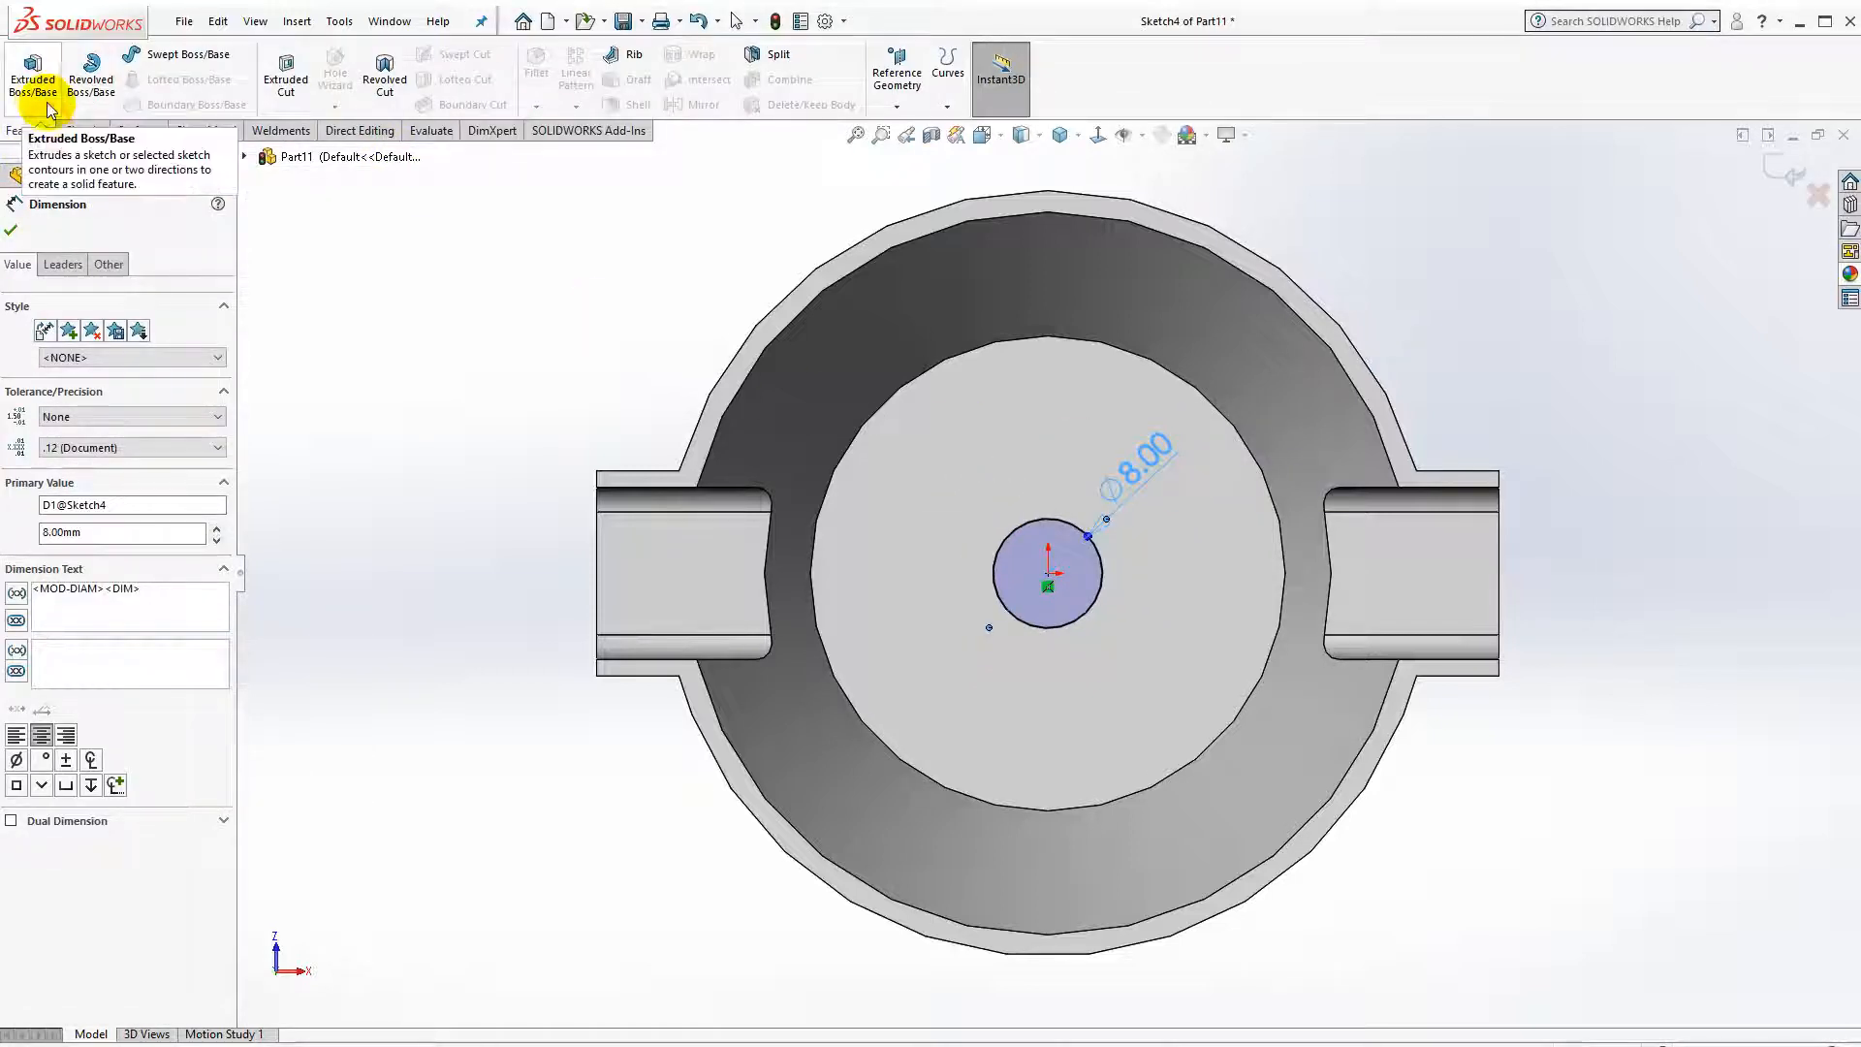
left_click(284, 66)
middle_click_drag(631, 319, 678, 512)
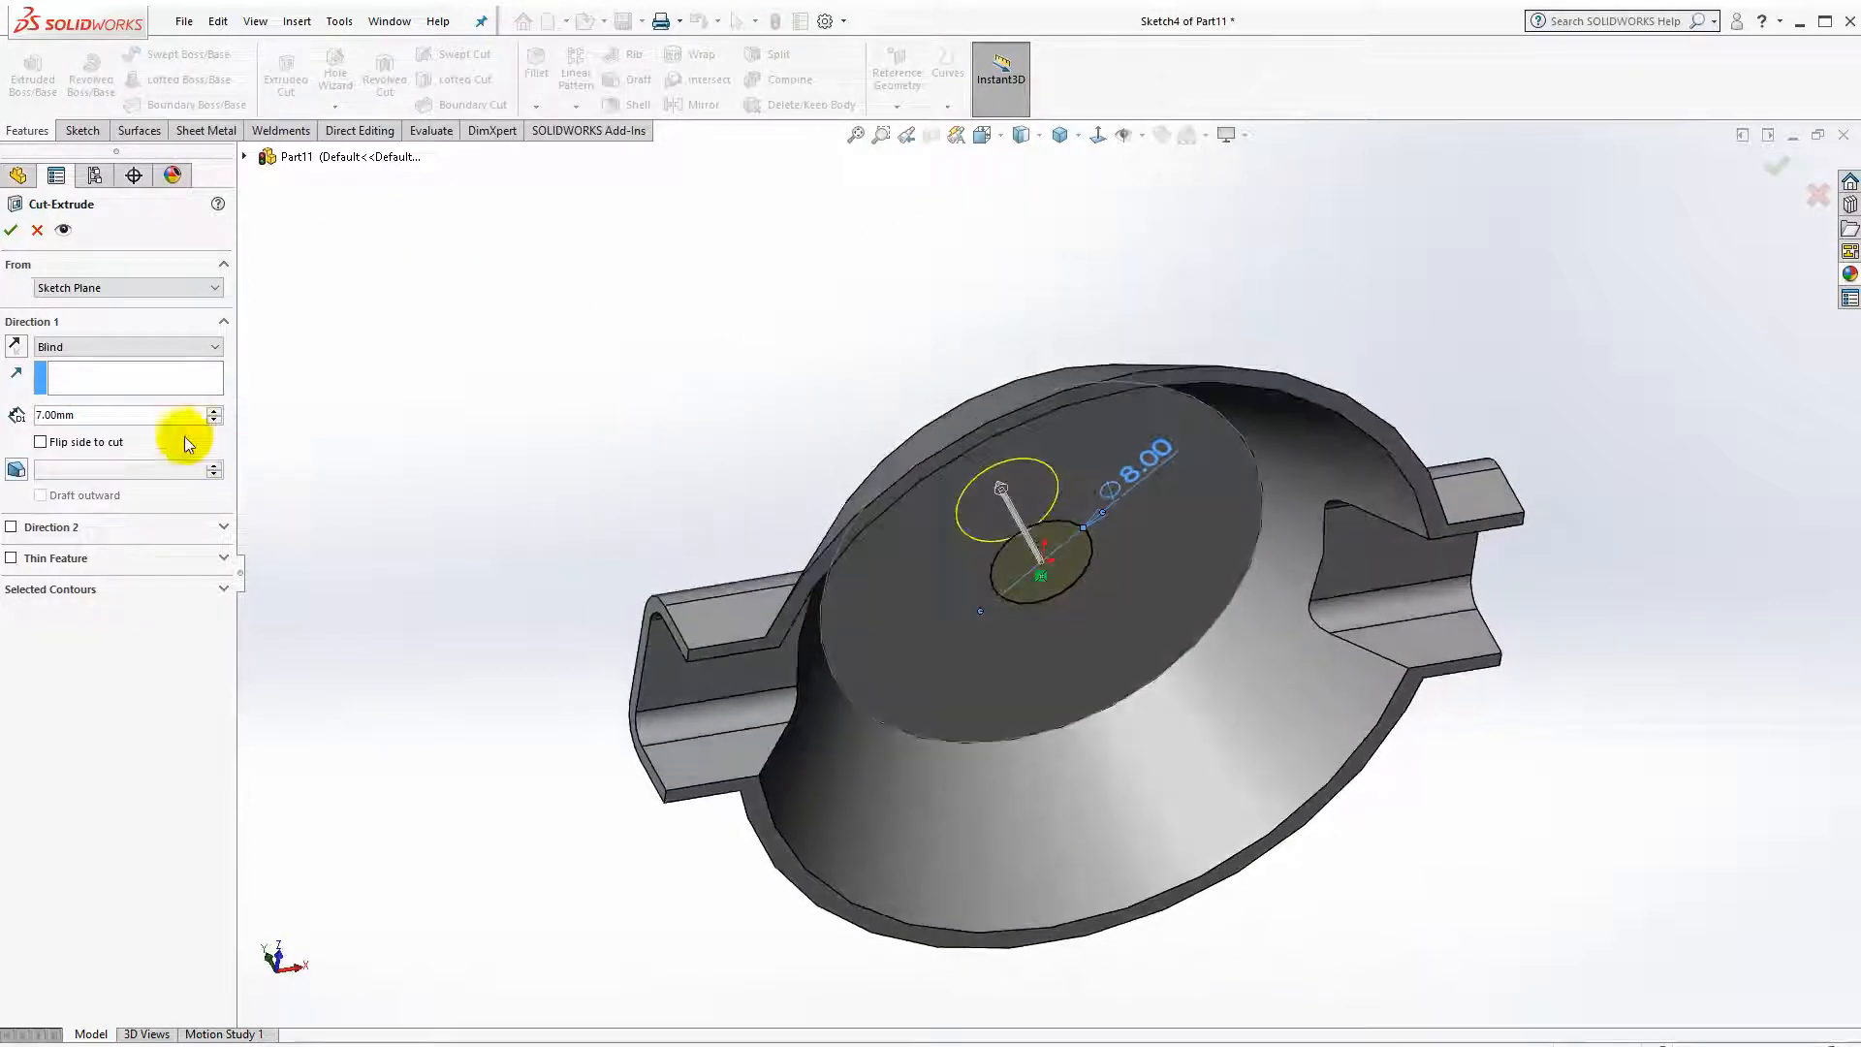
left_click(107, 347)
left_click(77, 379)
middle_click_drag(845, 363, 860, 538)
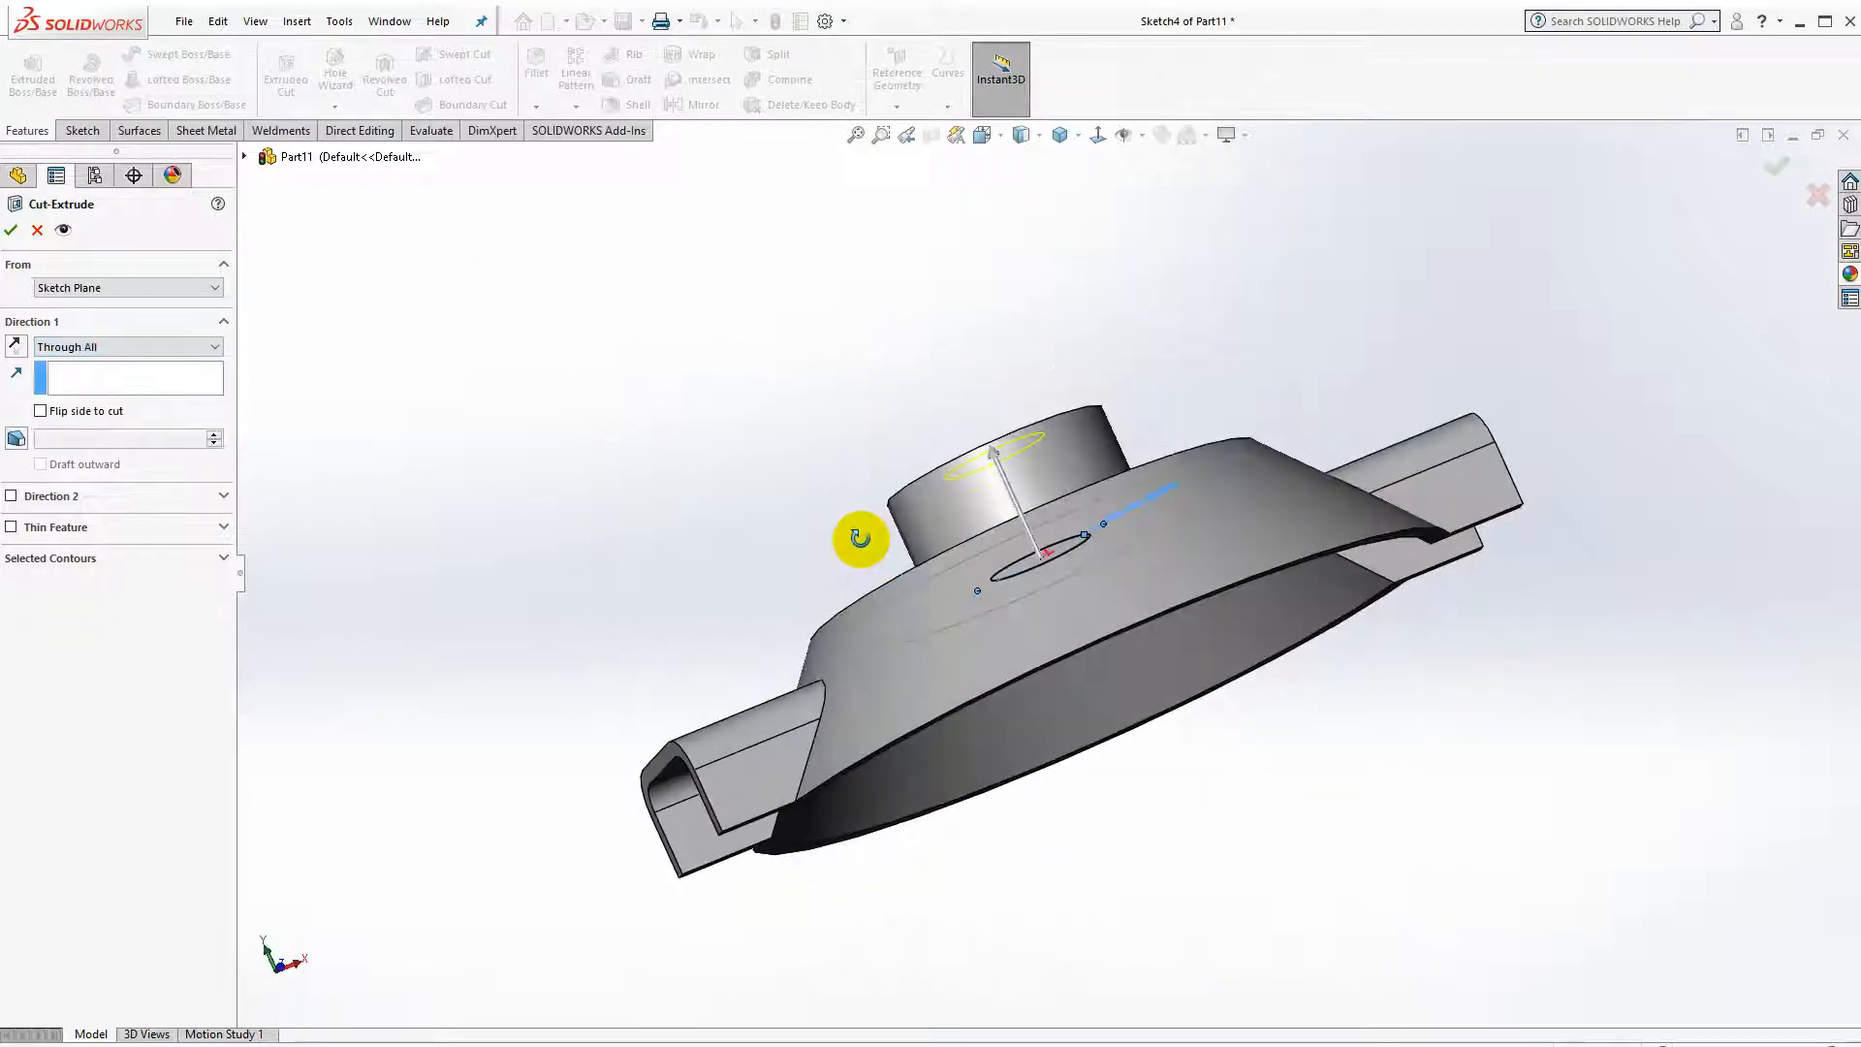
left_click(13, 230)
Start a sketch on the flat inner top face of the side arm on the positive X side, viewed normal to it.
middle_click_drag(731, 316, 1033, 291)
left_click(1343, 746)
scroll(1318, 707, "up", 2)
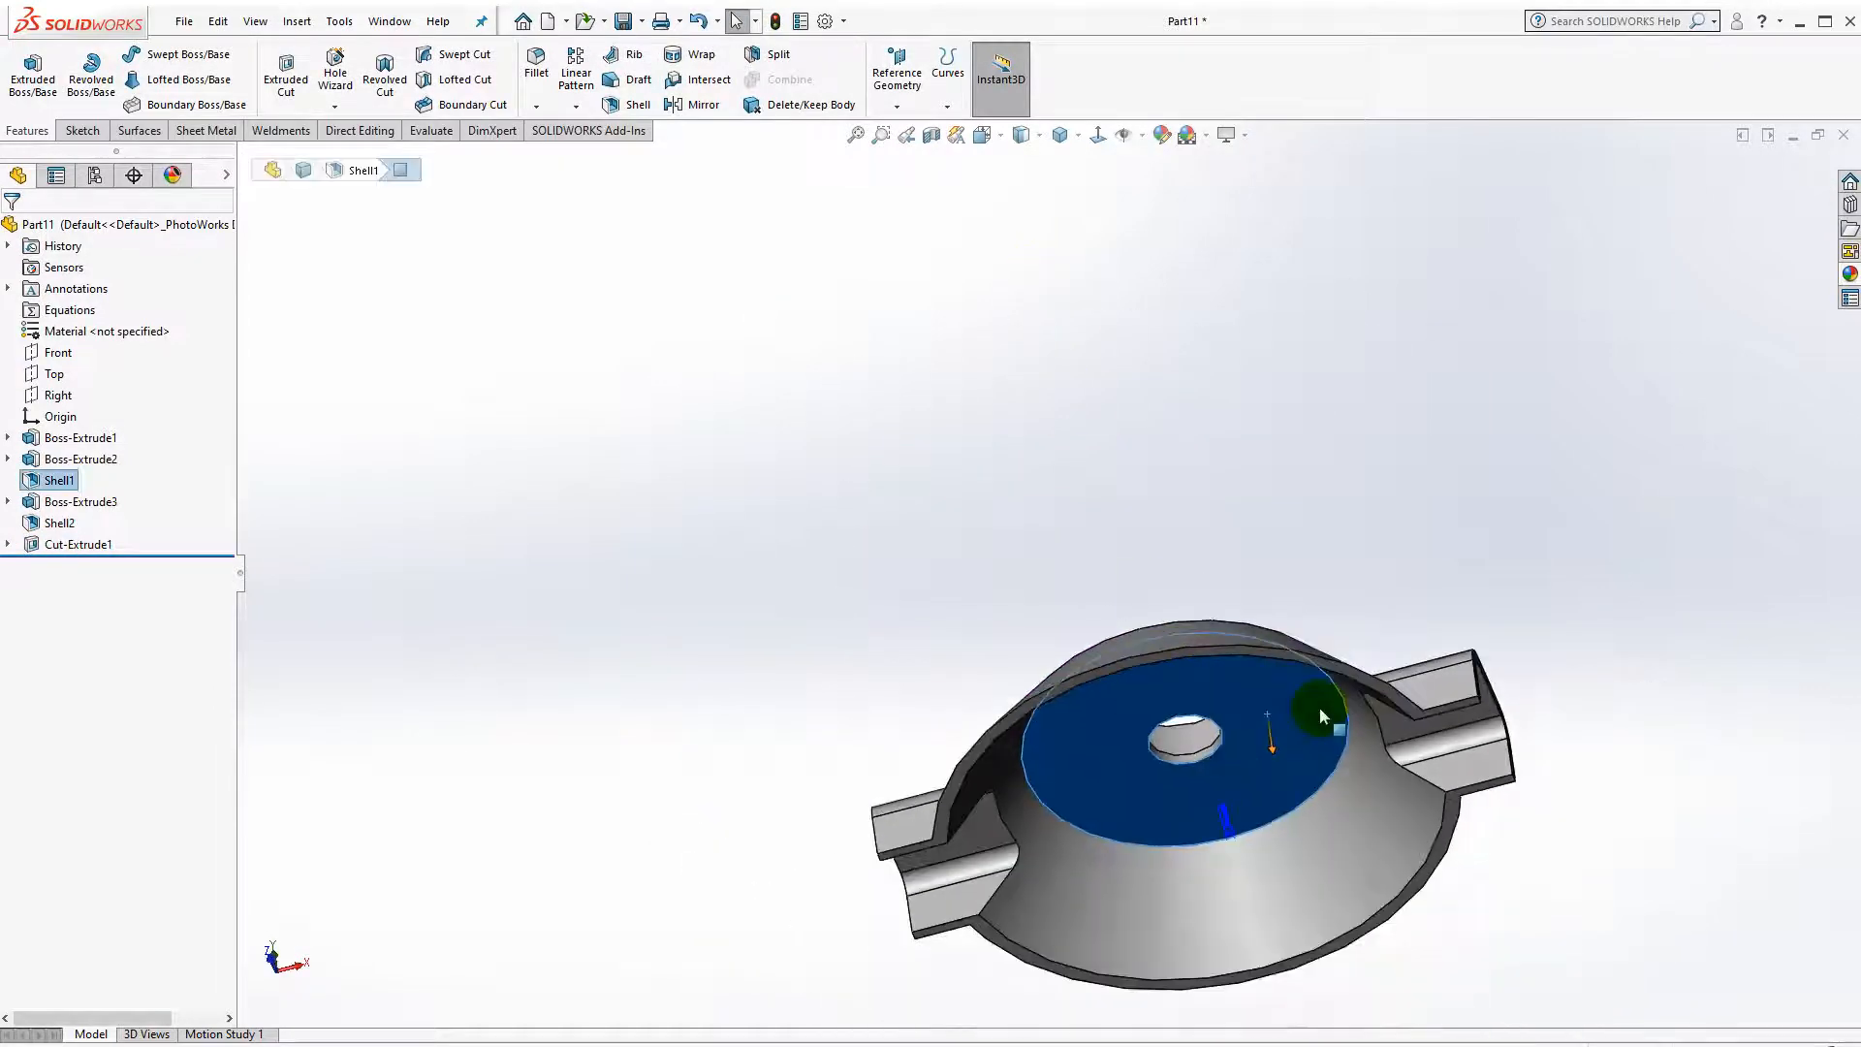
scroll(1346, 802, "down", 3)
left_click(1410, 628)
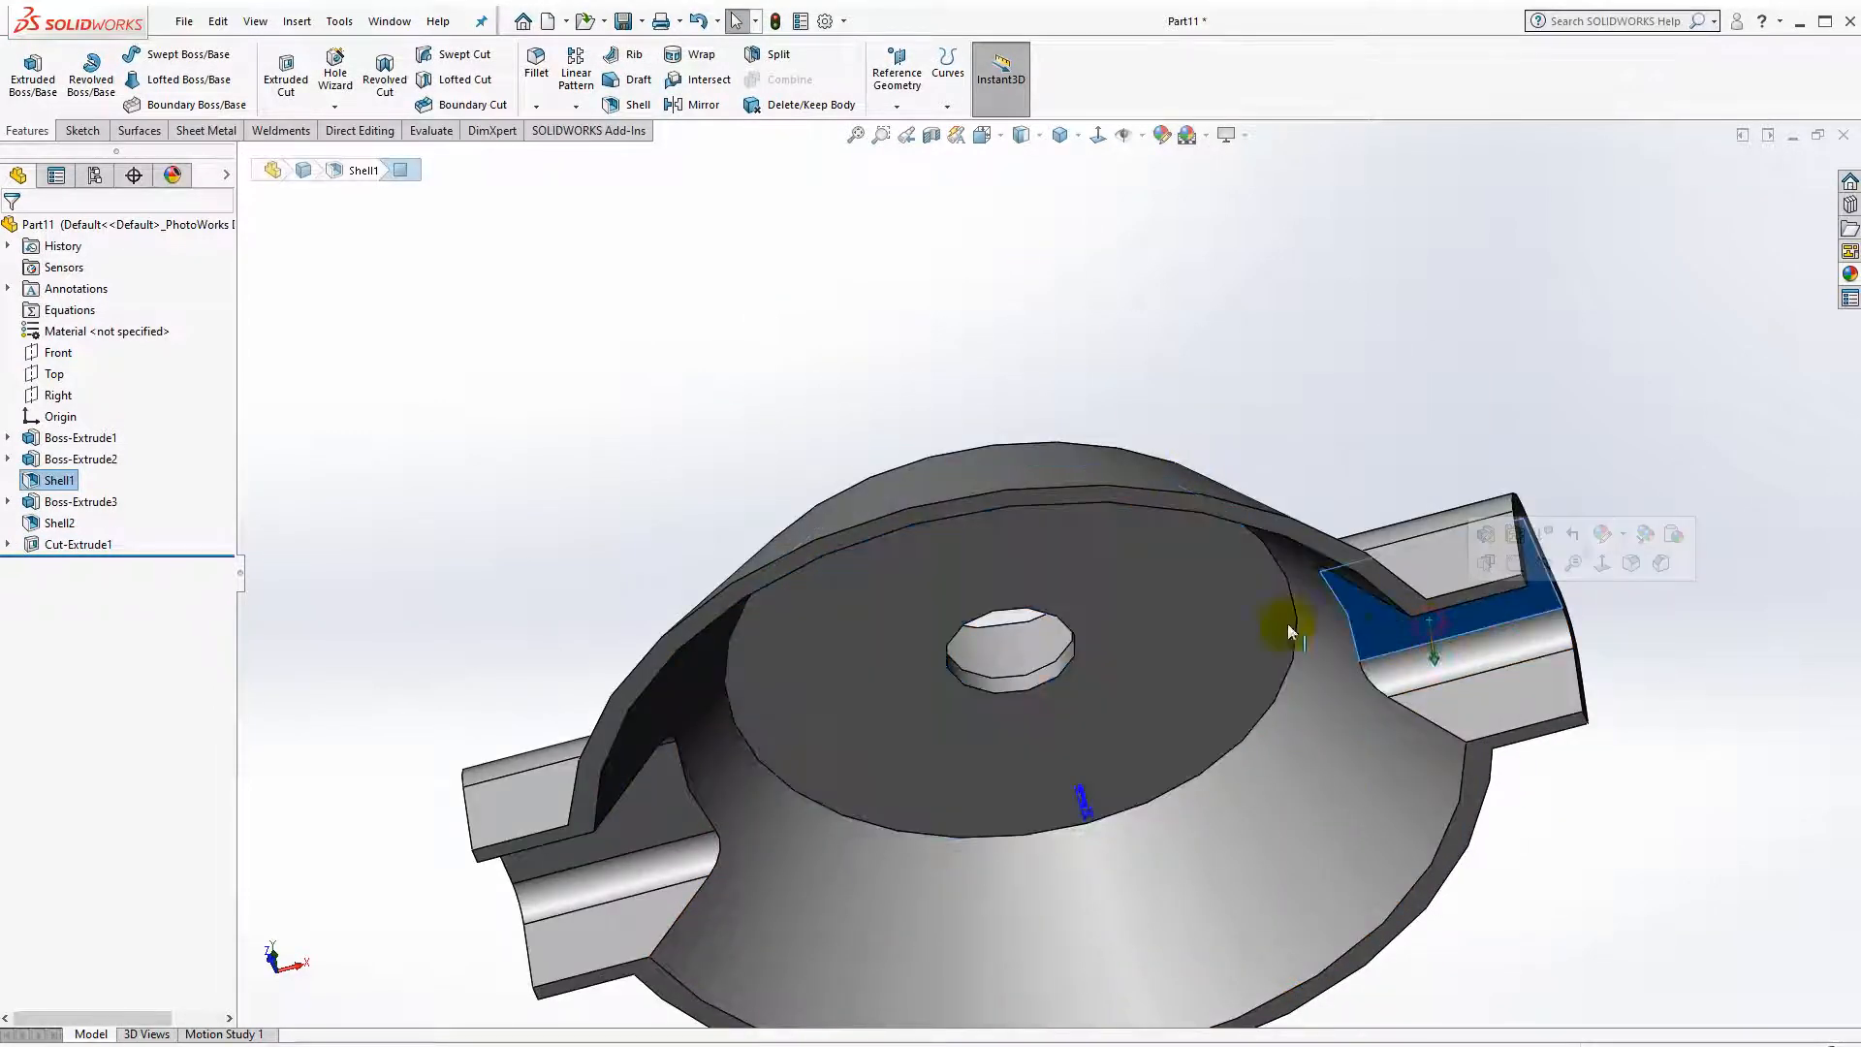
left_click(1097, 138)
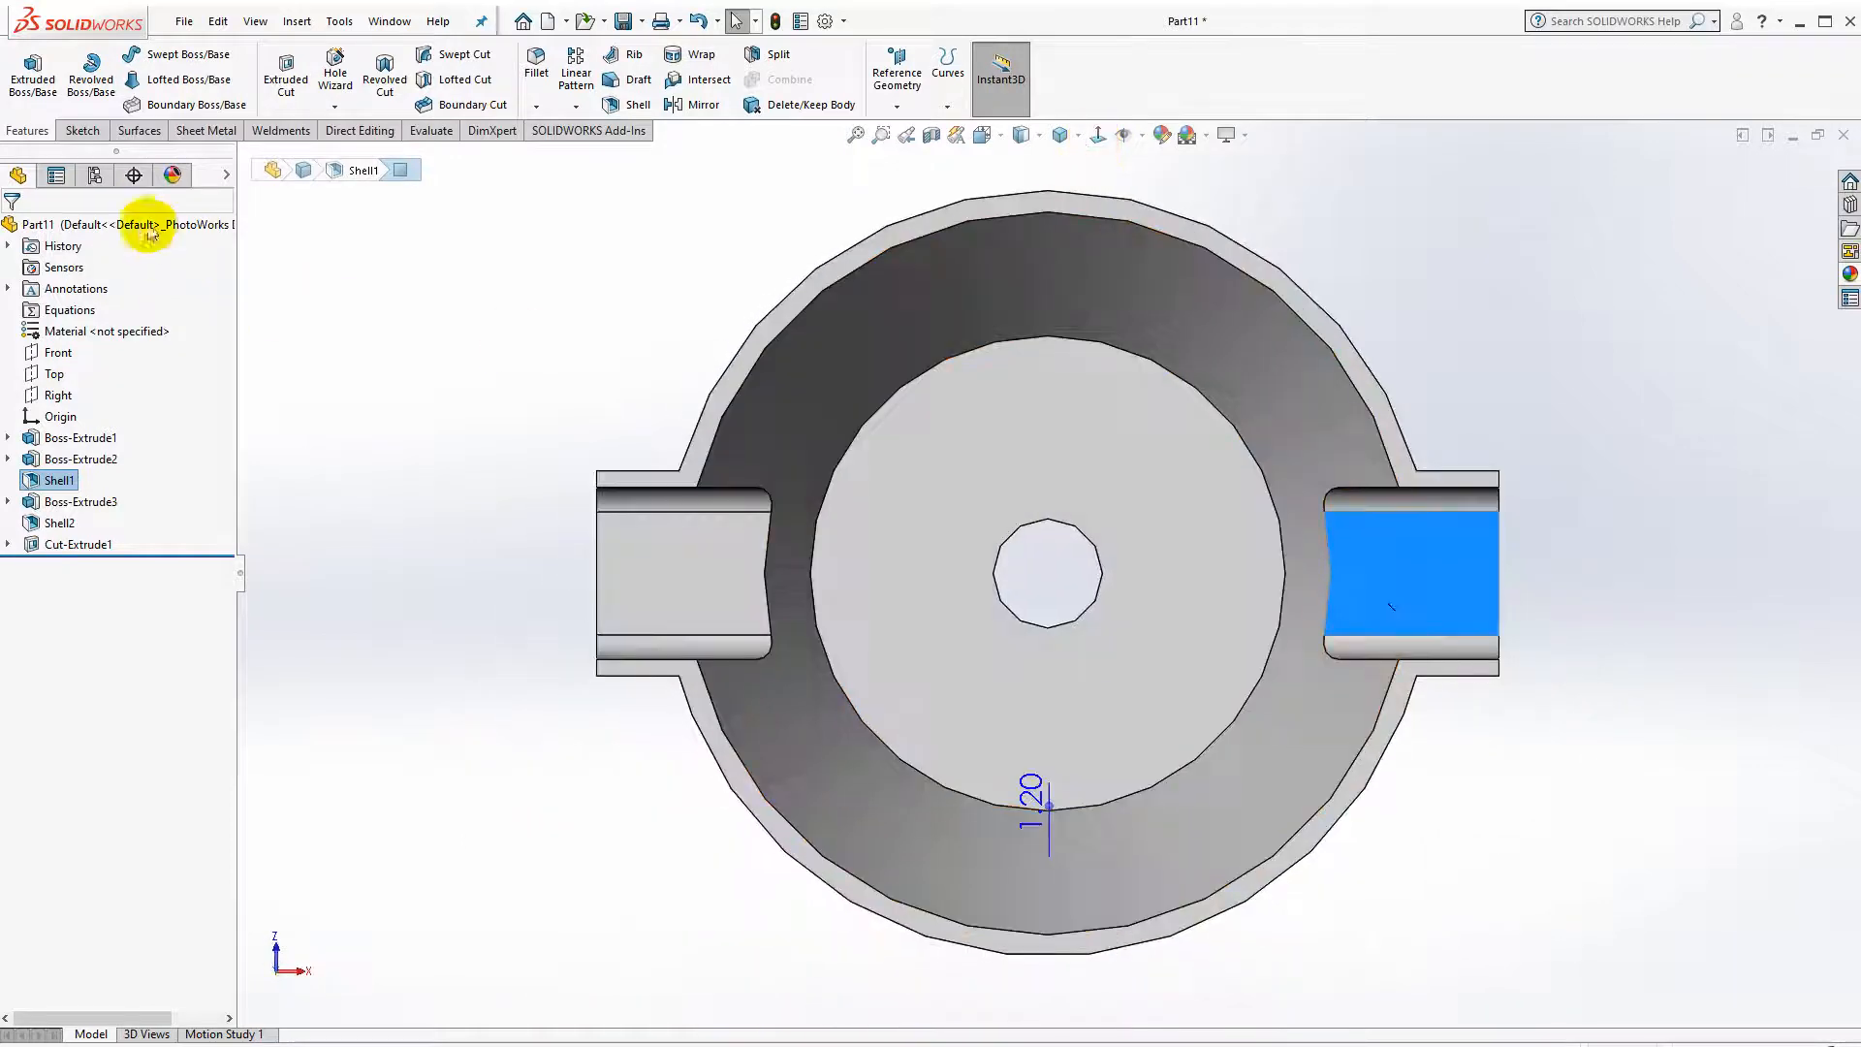
left_click(85, 134)
left_click(27, 73)
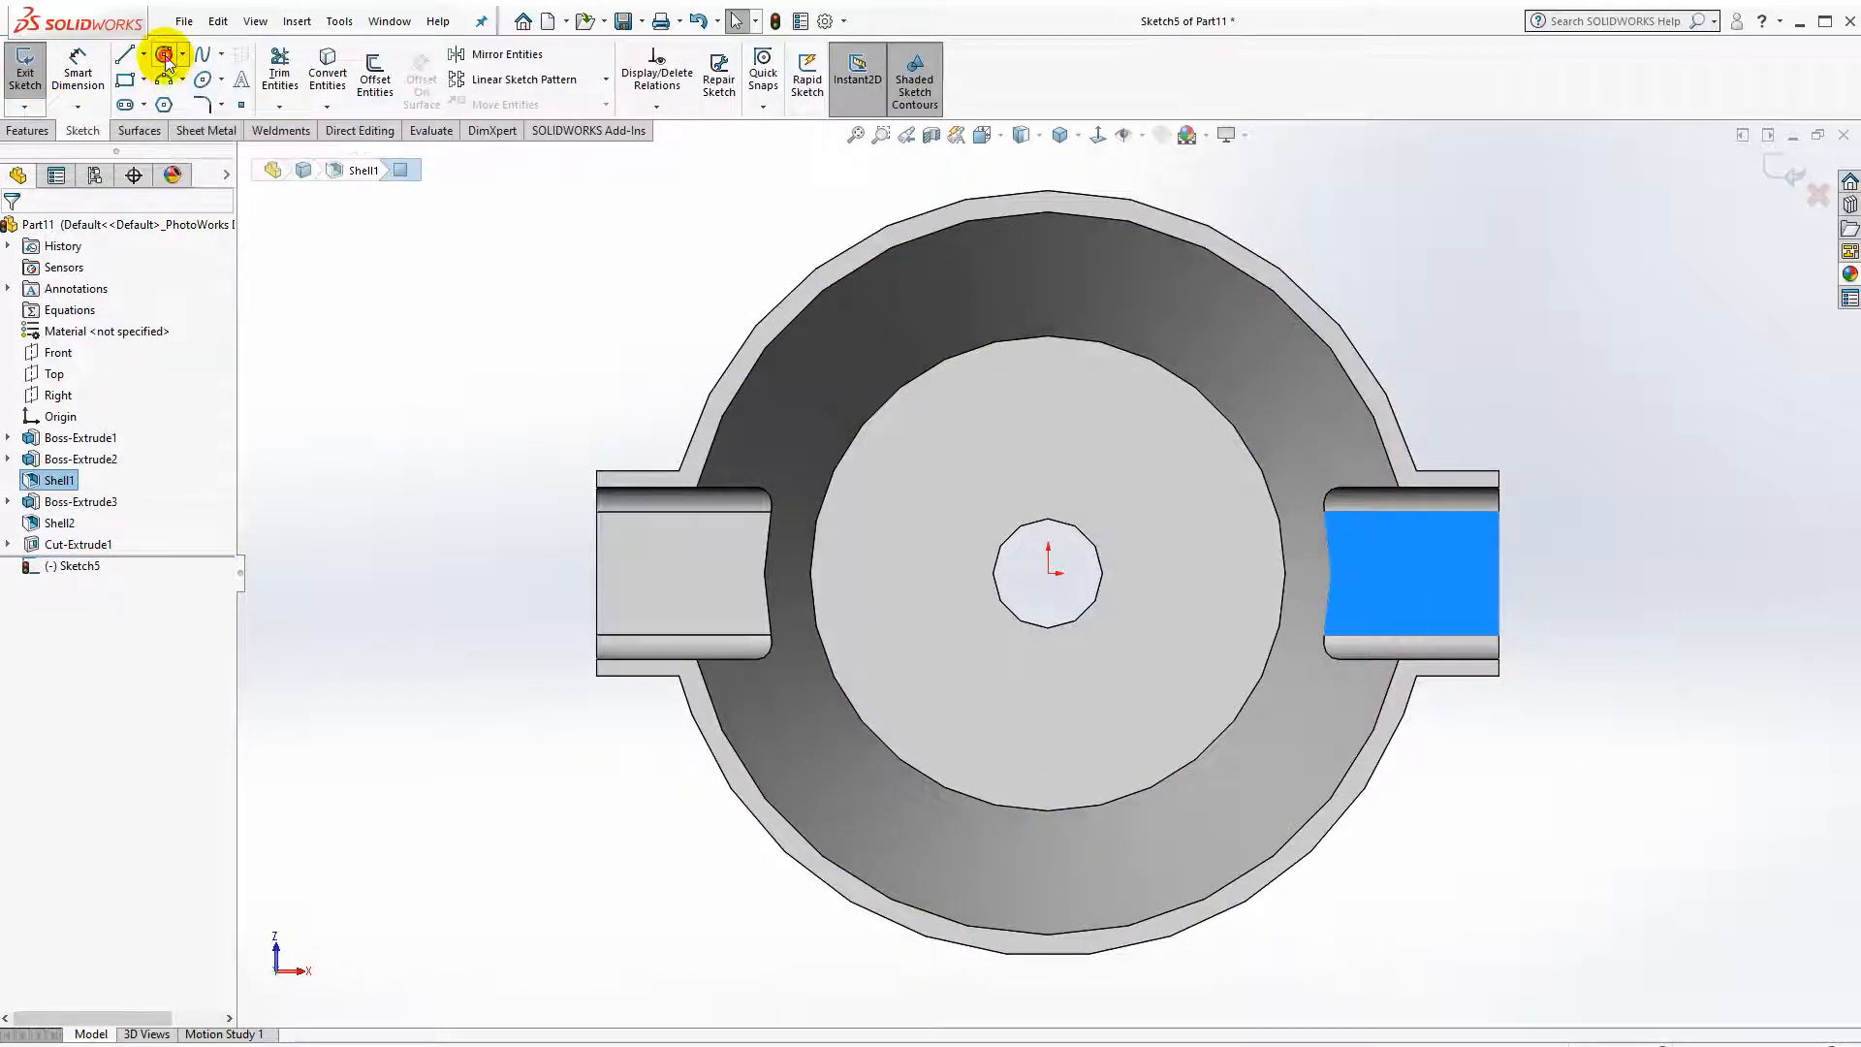
left_click(163, 54)
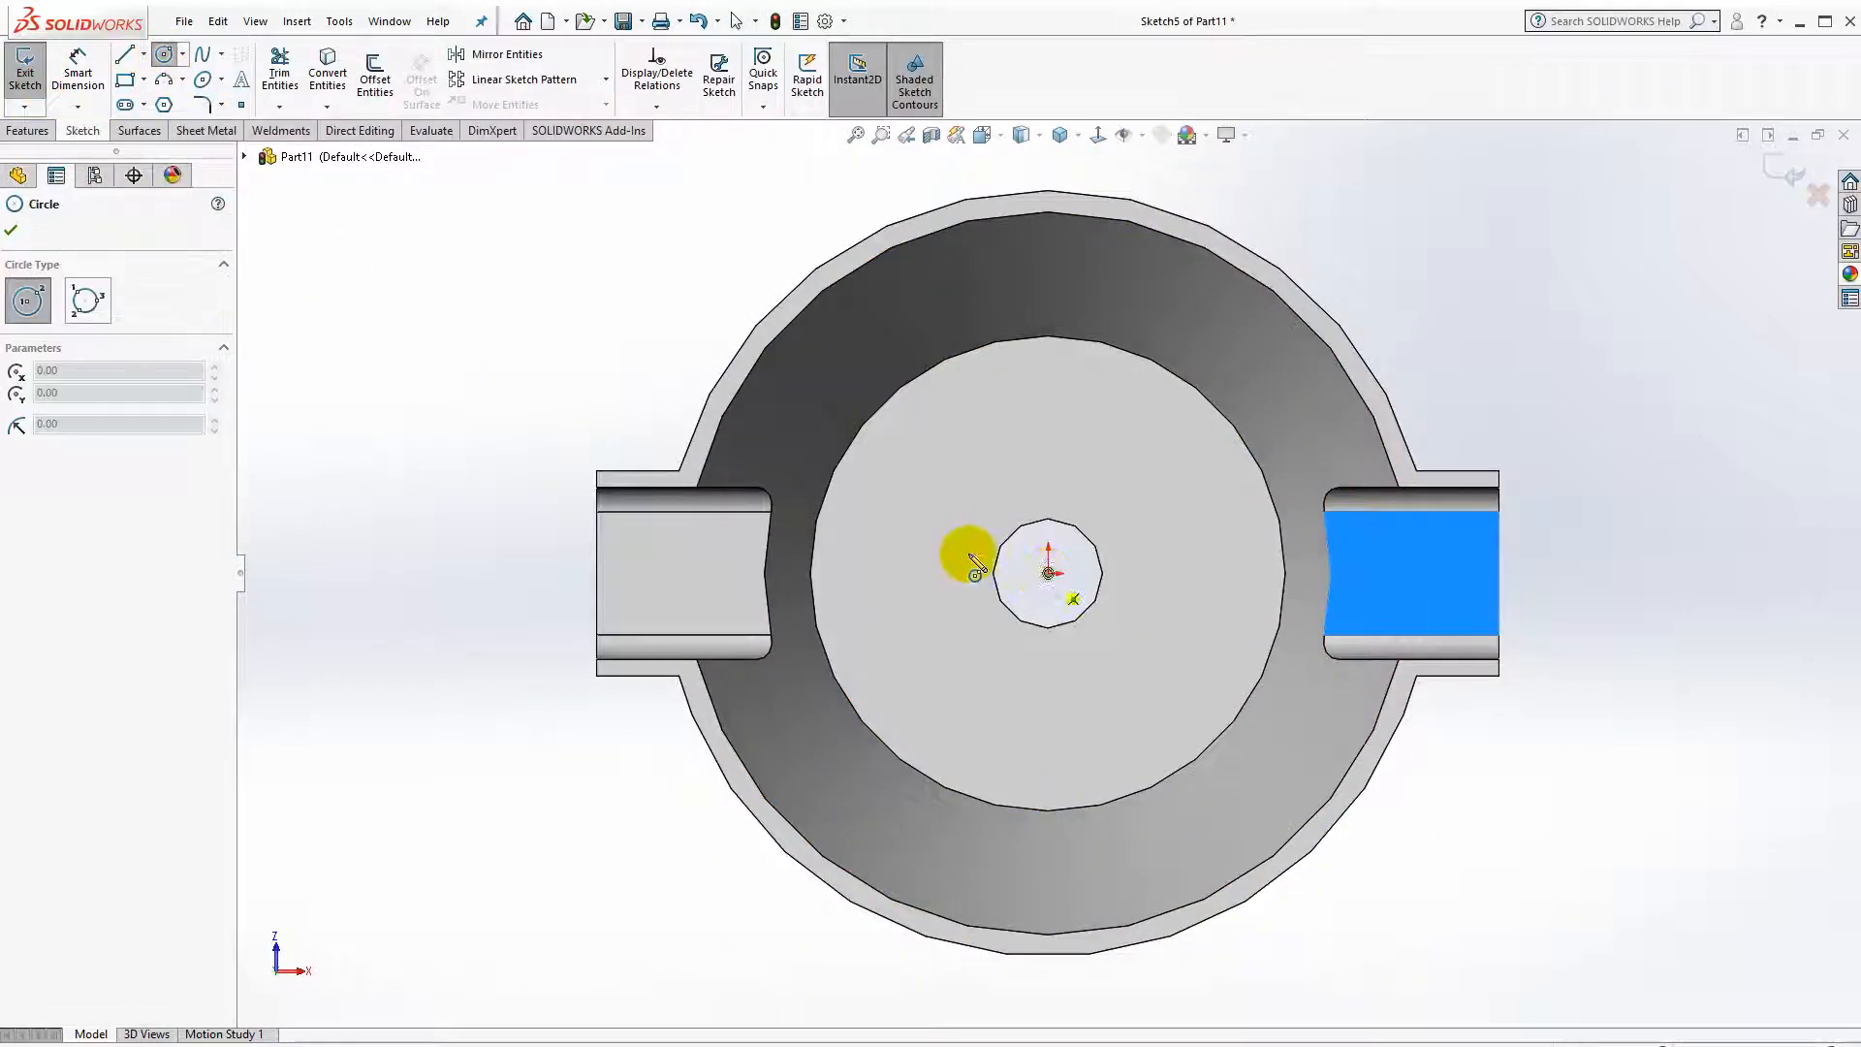
key("Escape")
Convert the boss's hidden outer edge and the central hole's edge into sketch circles using Hidden Lines Visible, and restore Shaded With Edges.
left_click(1027, 136)
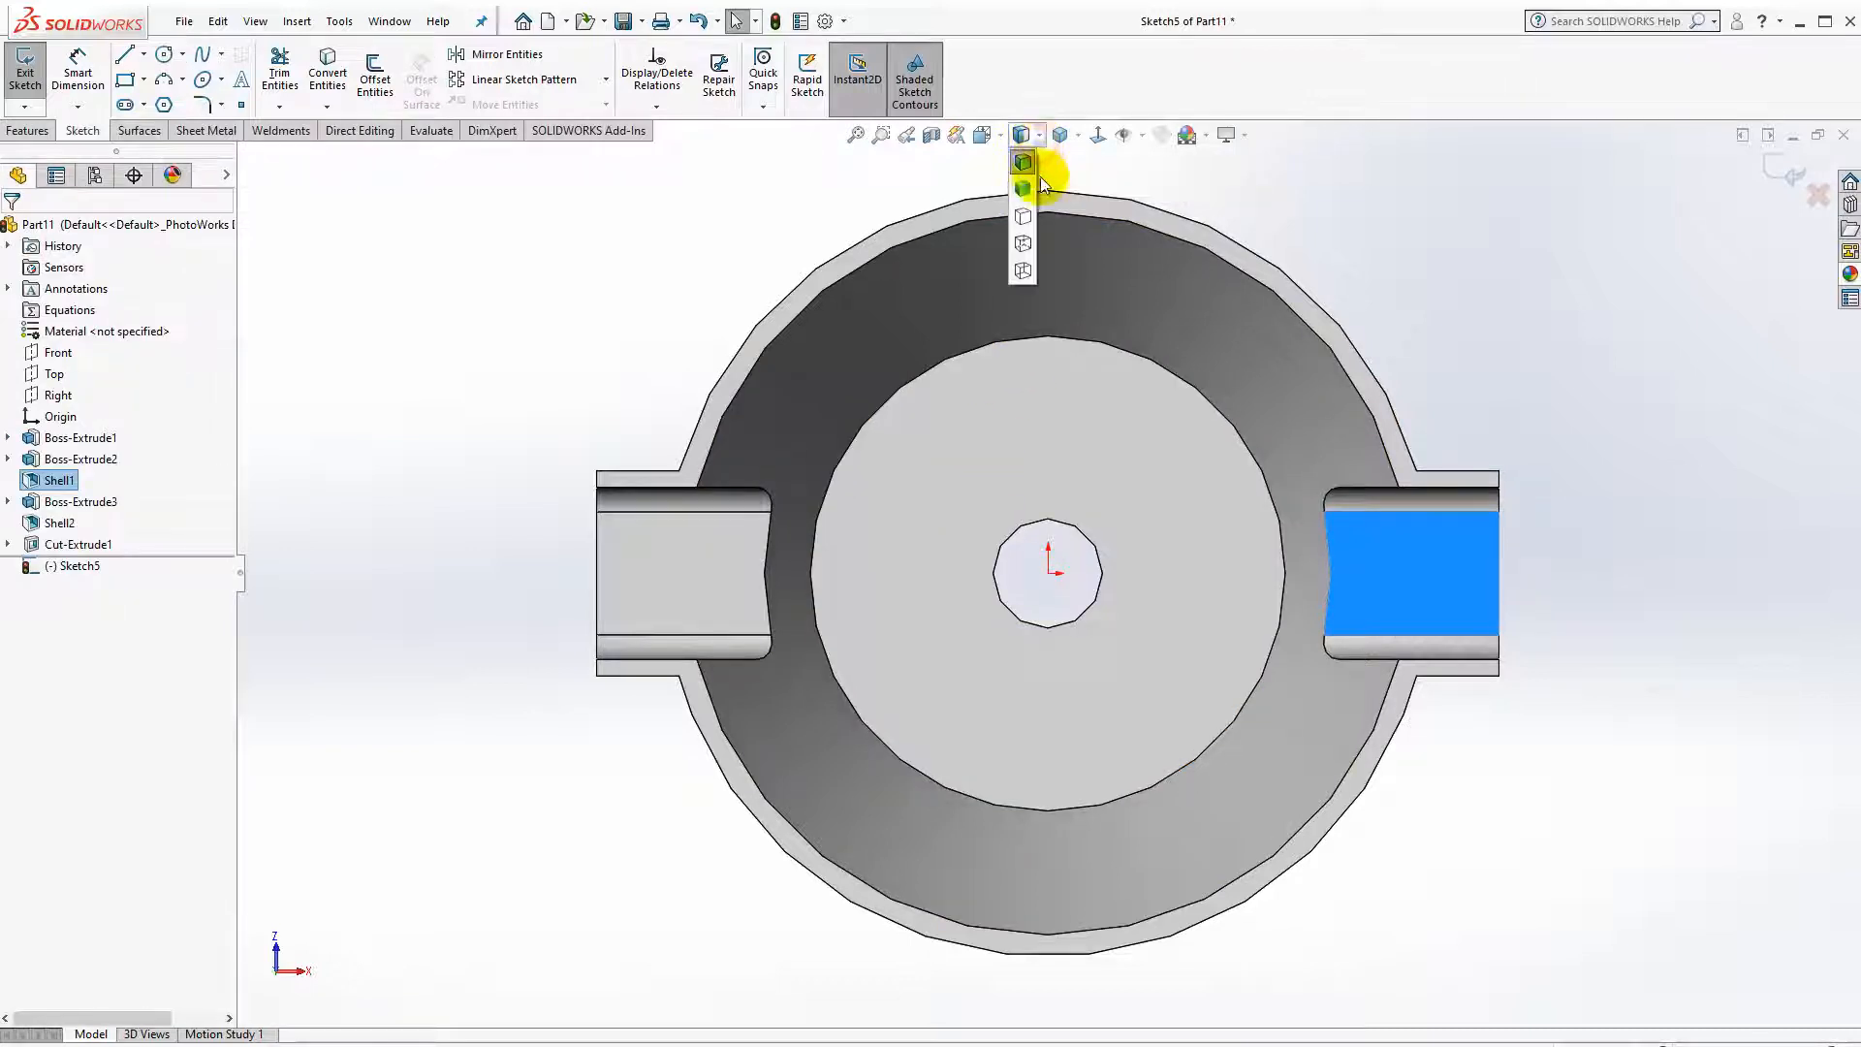
left_click(1026, 246)
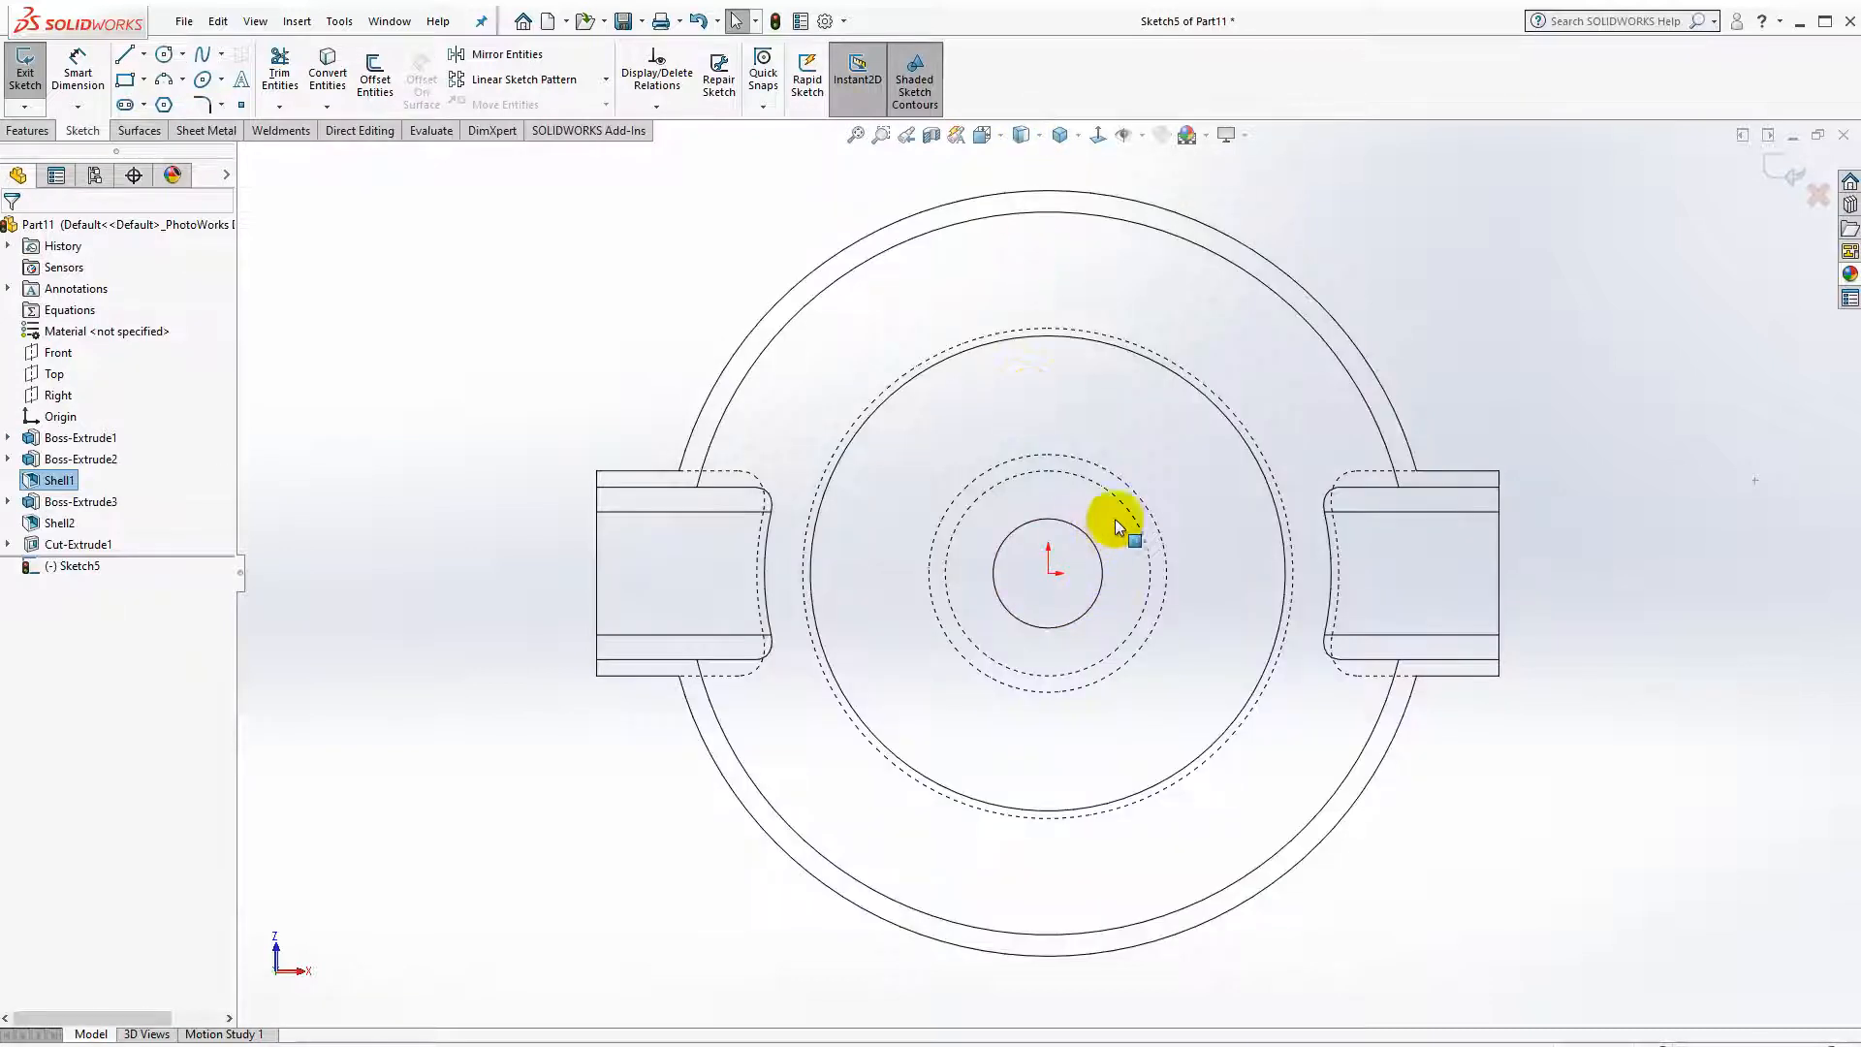
left_click(318, 73)
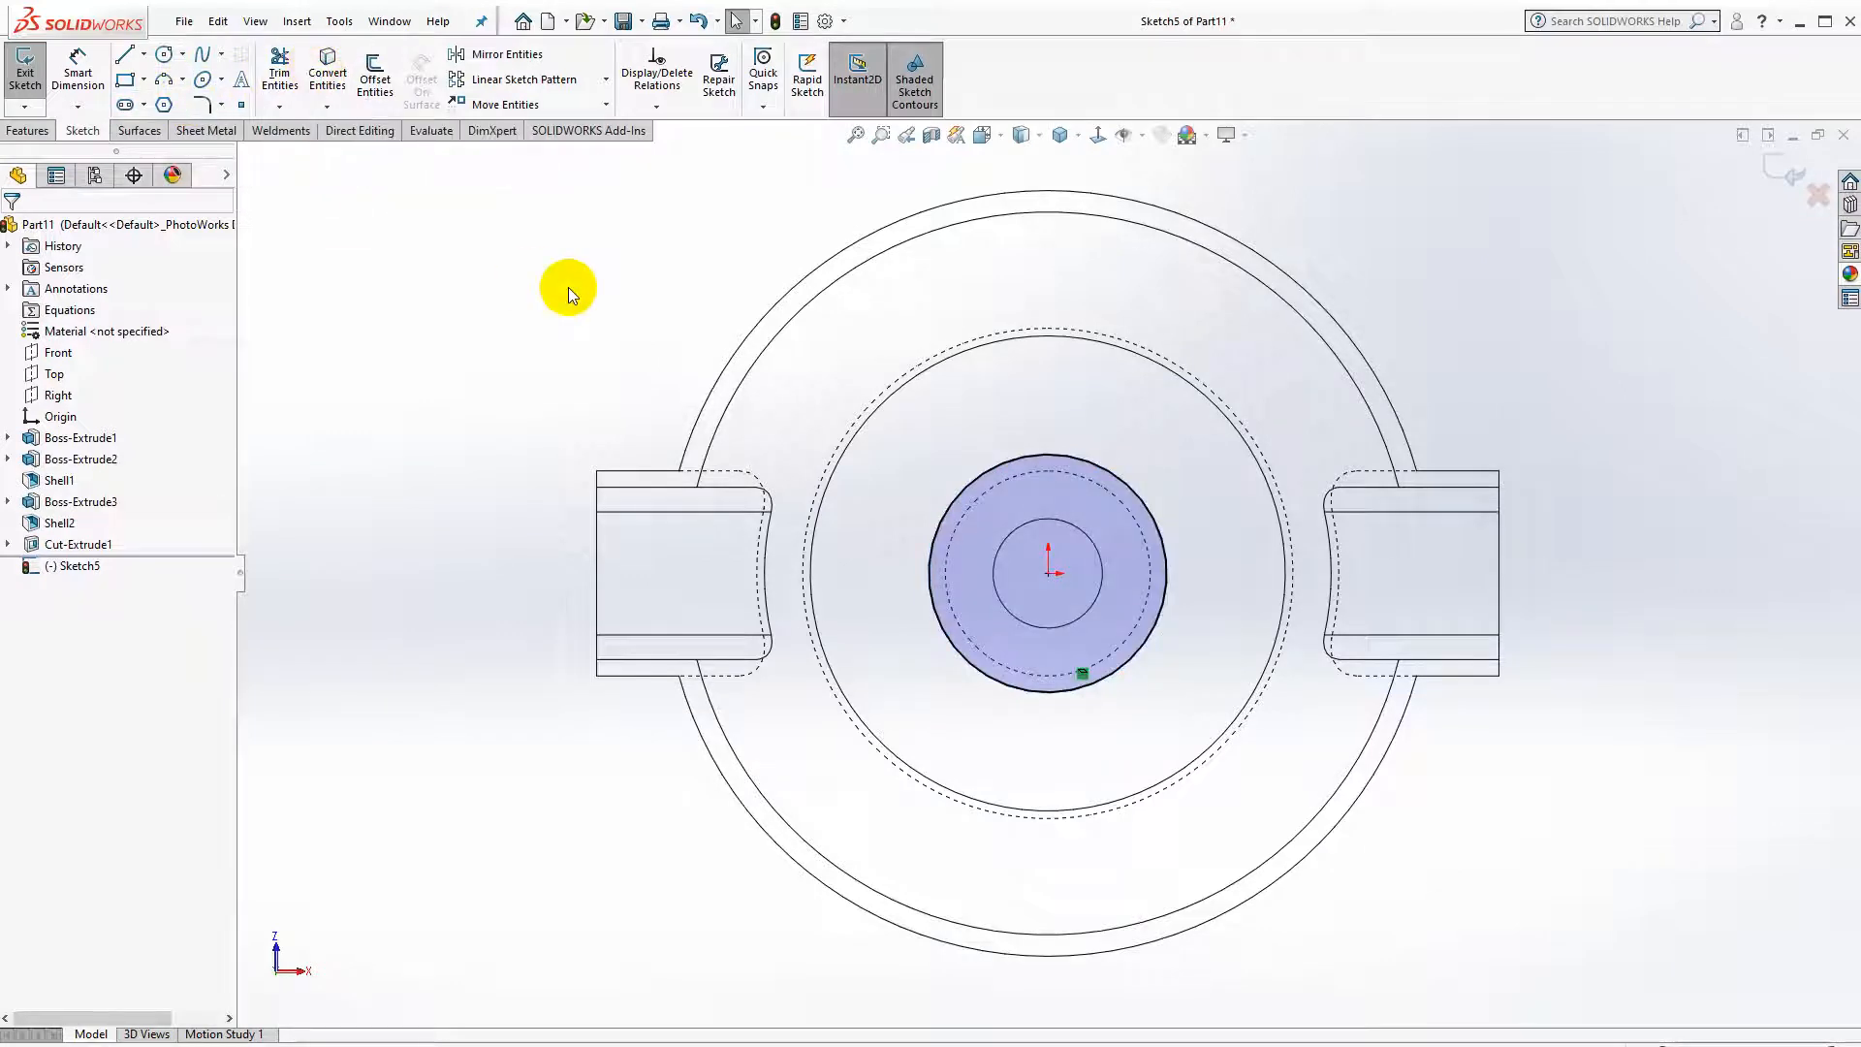
left_click(1060, 521)
left_click(329, 74)
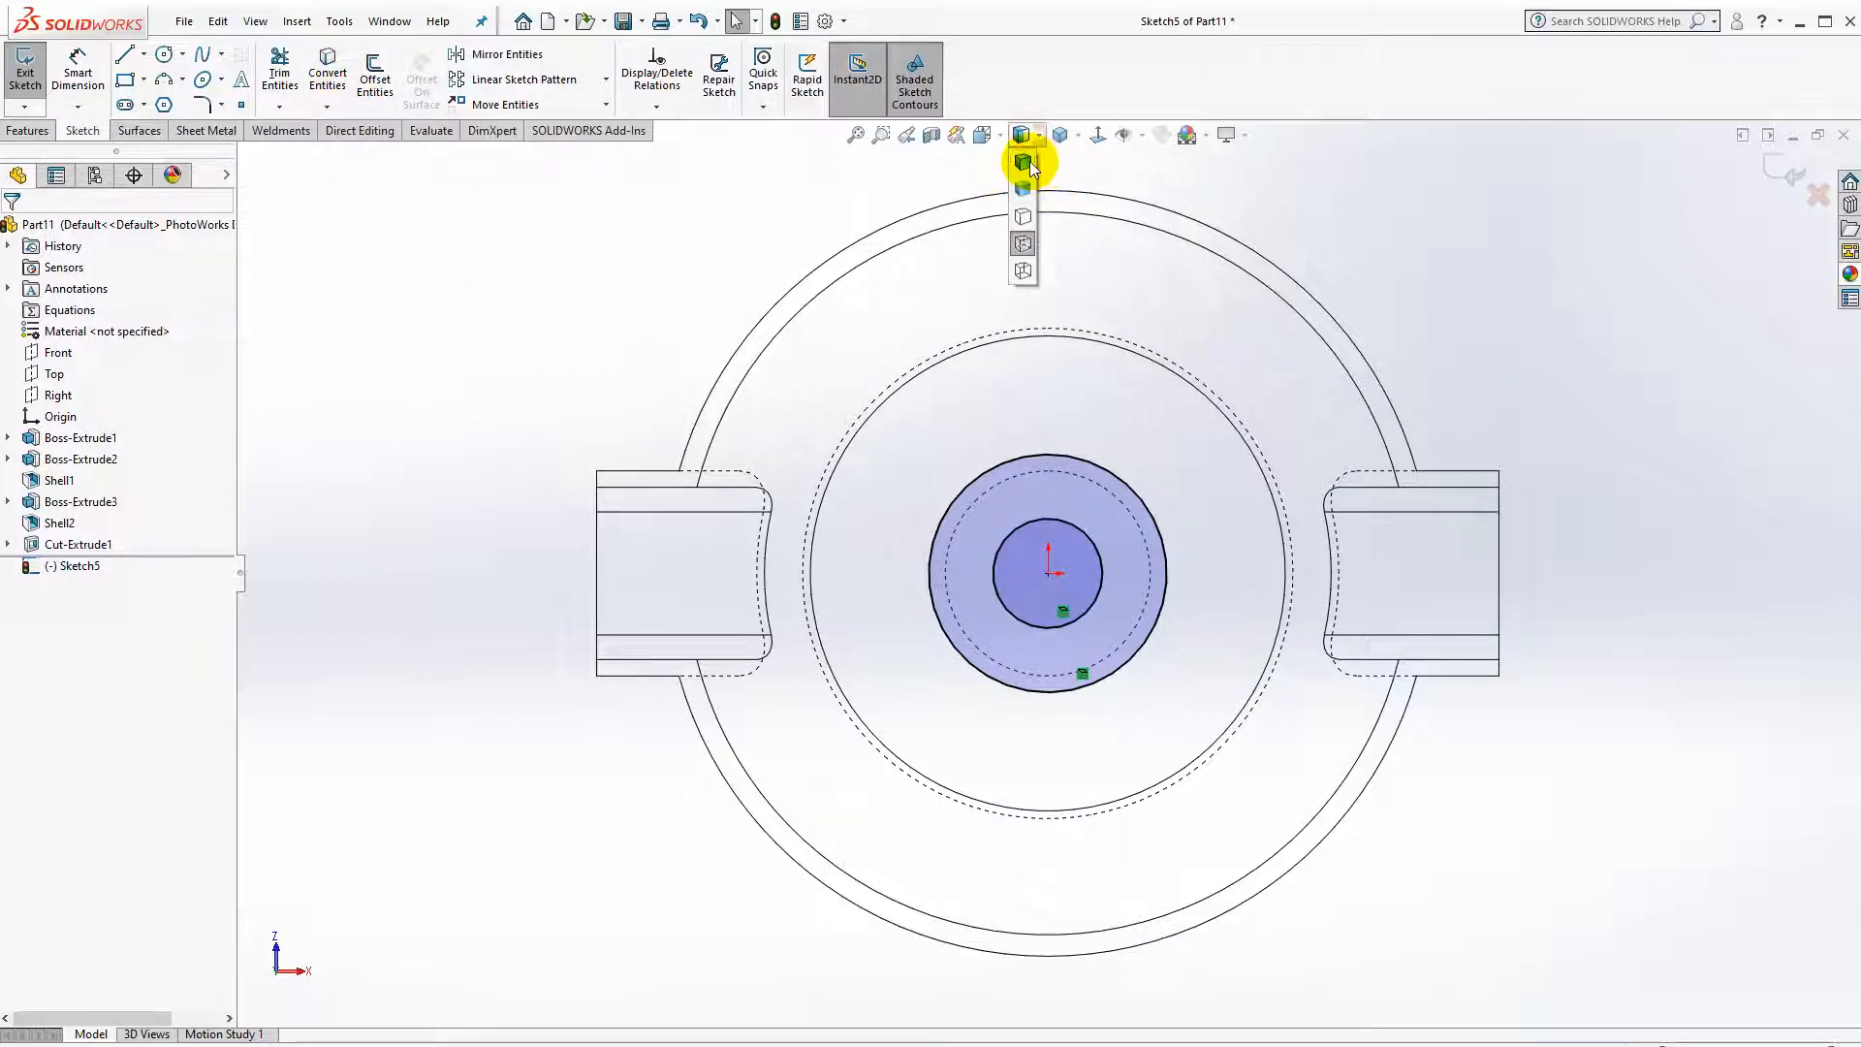
left_click(1027, 164)
Extrude the ring sketch in the reversed direction, Up To Surface, ending on the part's flat inner floor face.
left_click(28, 129)
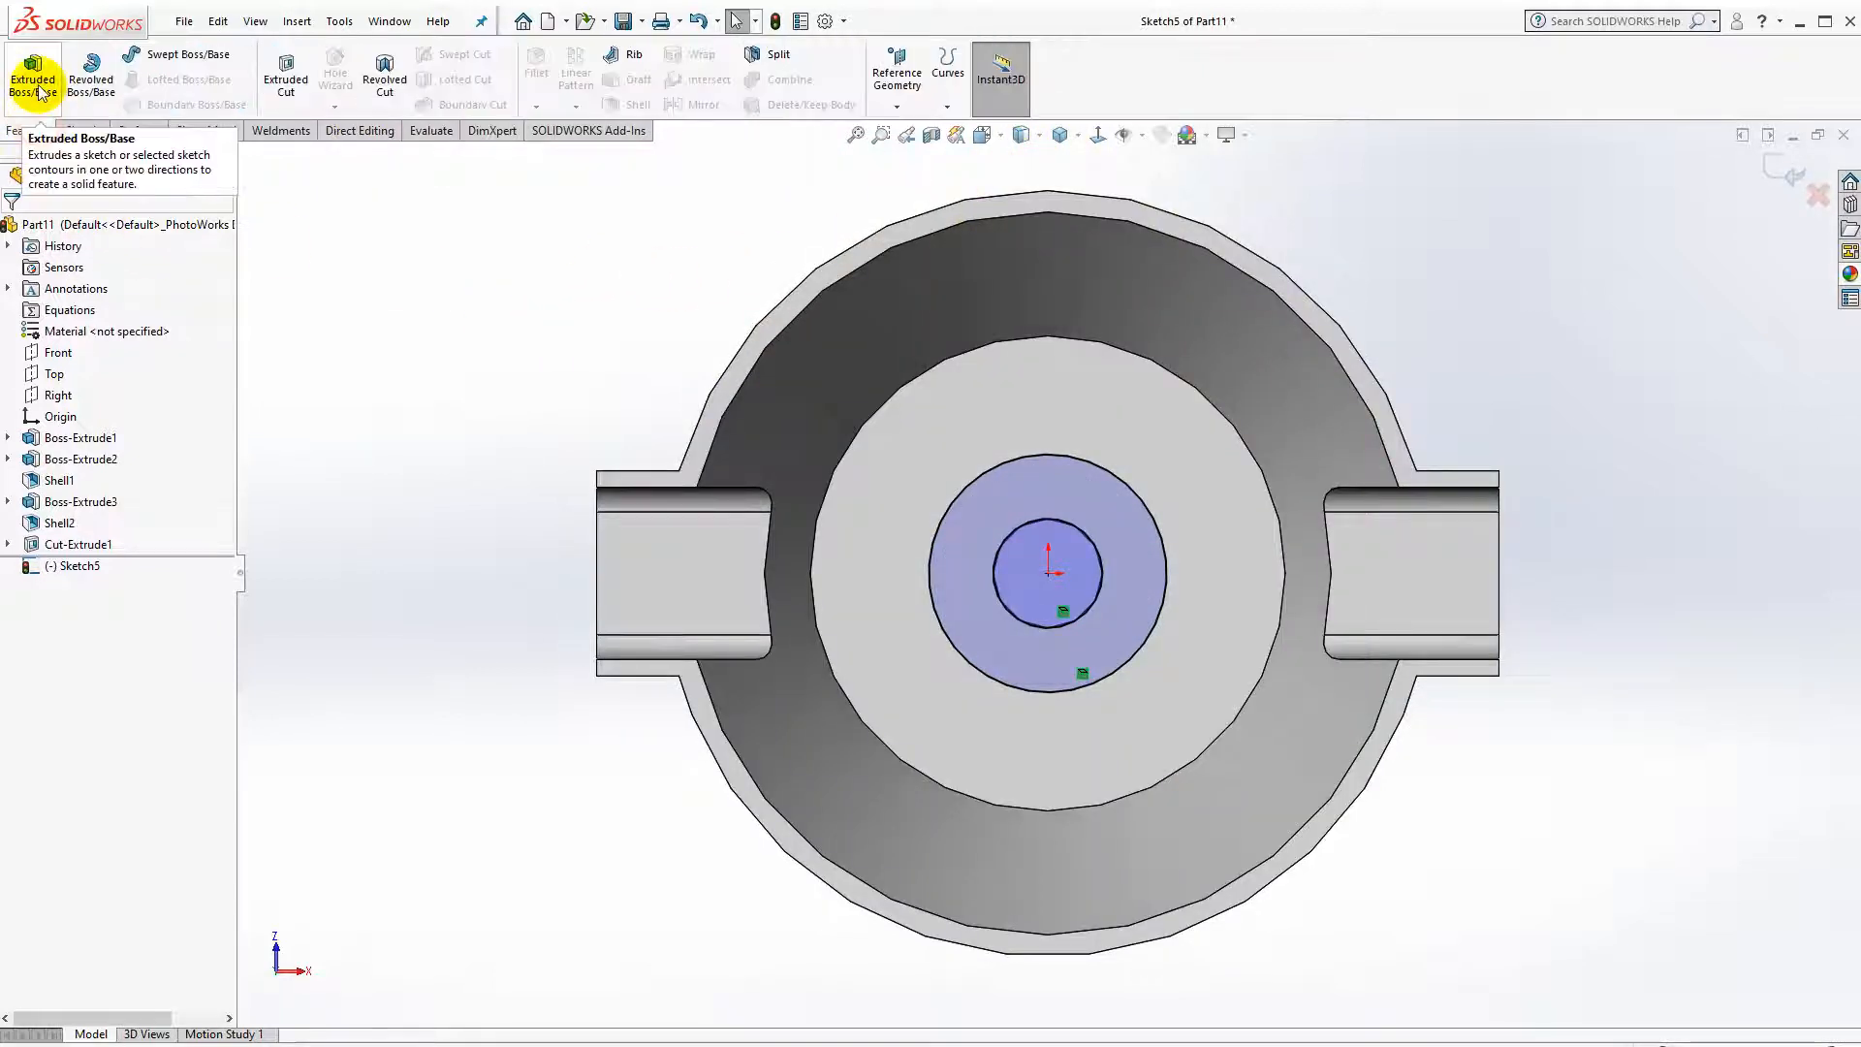
left_click(35, 86)
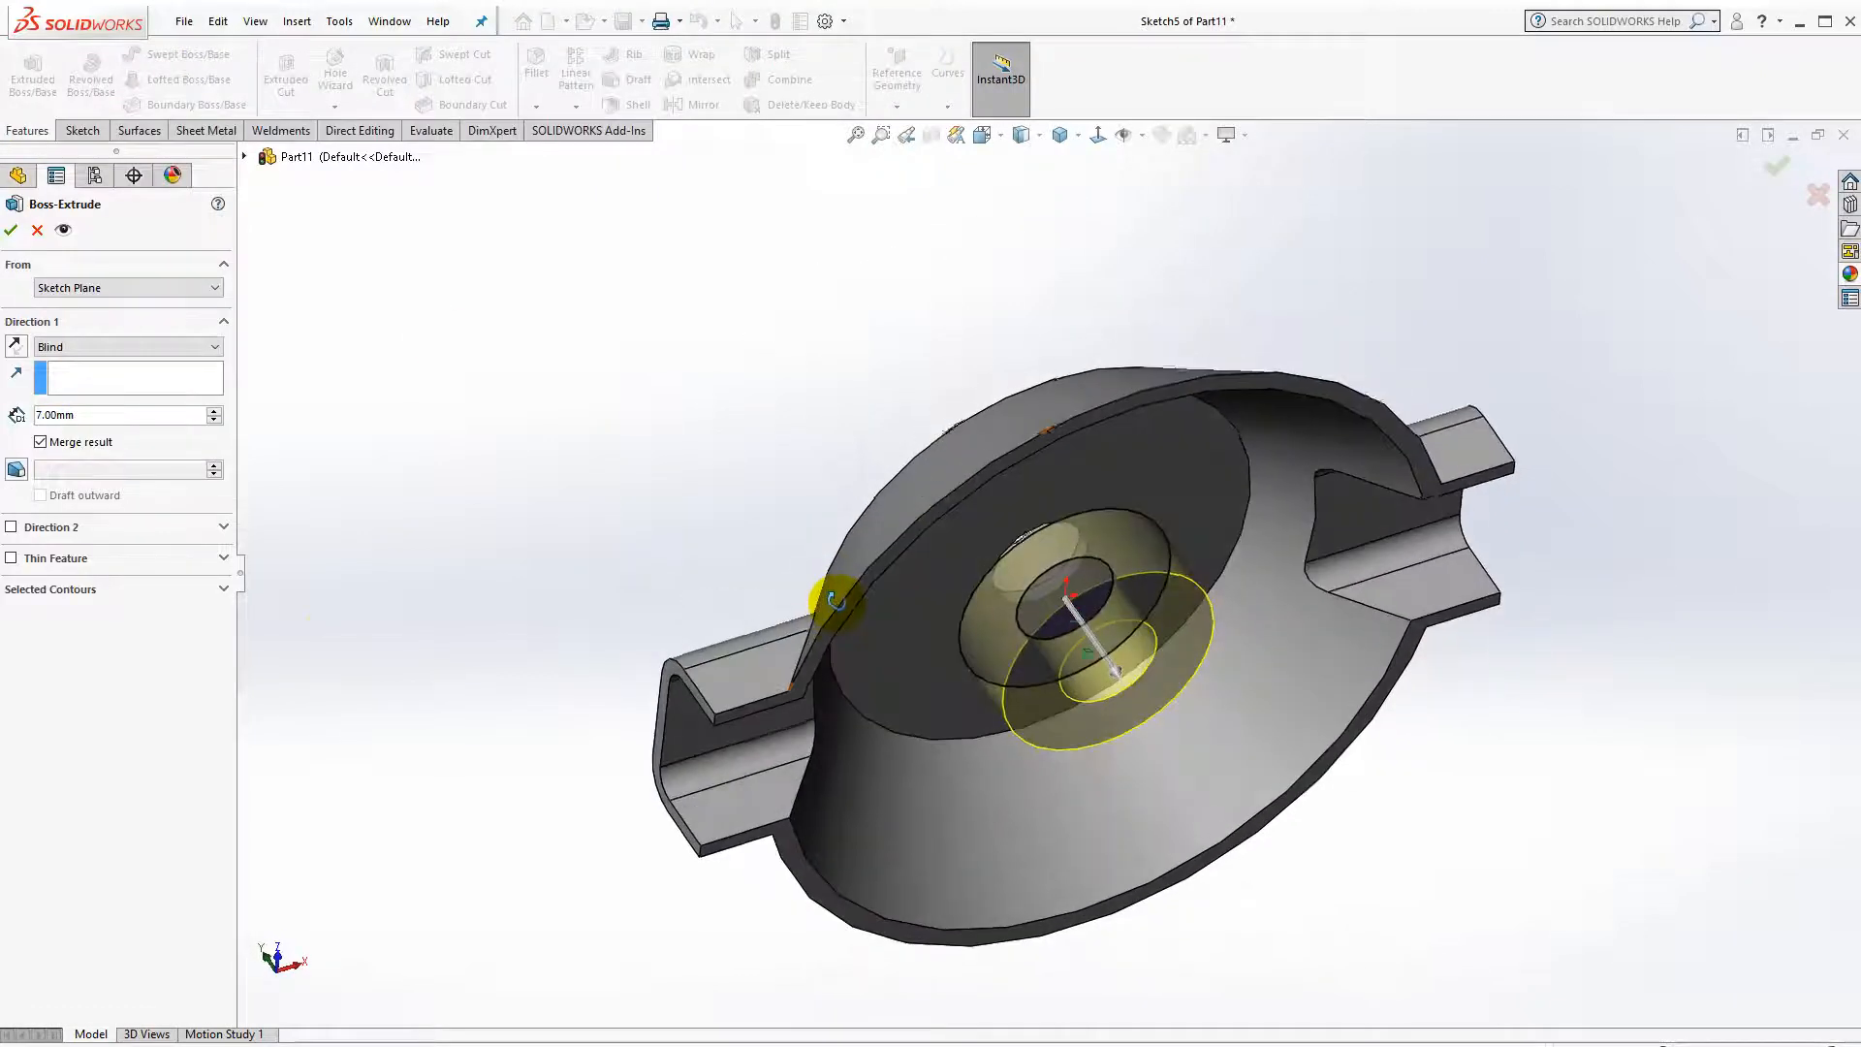
left_click(16, 349)
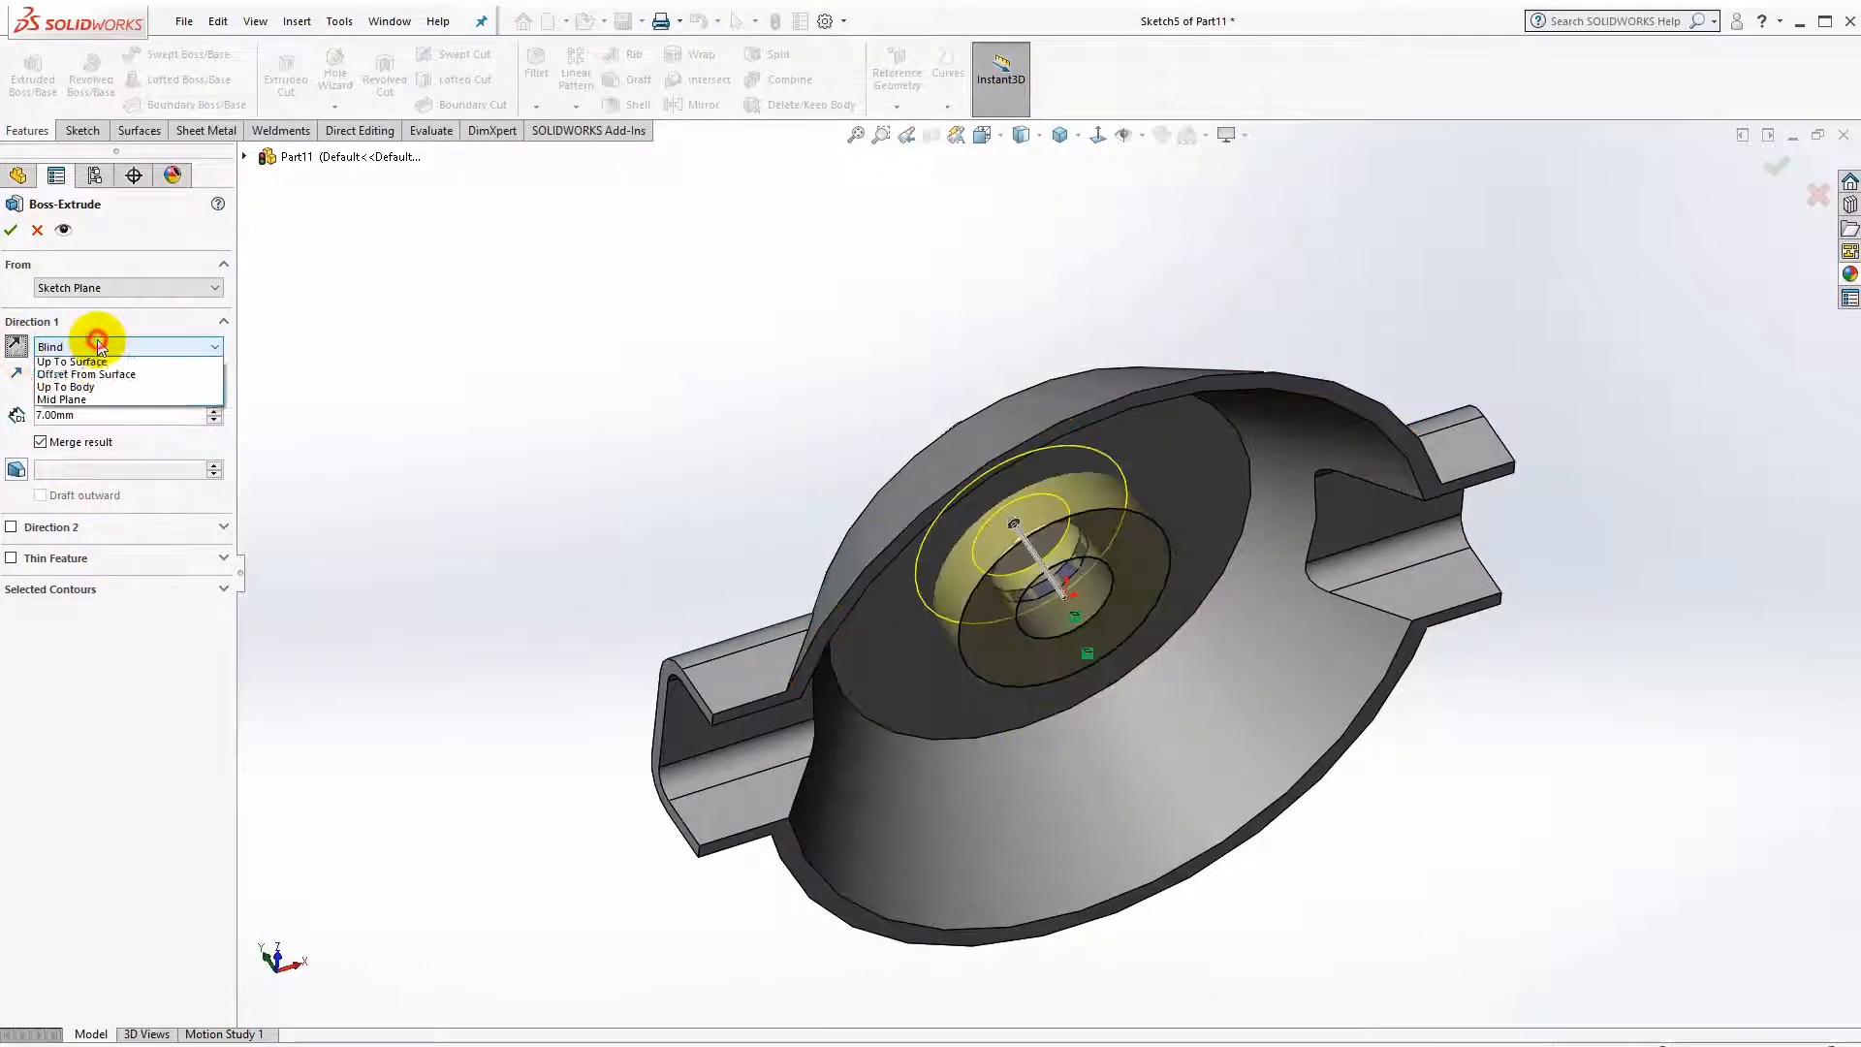
left_click(104, 400)
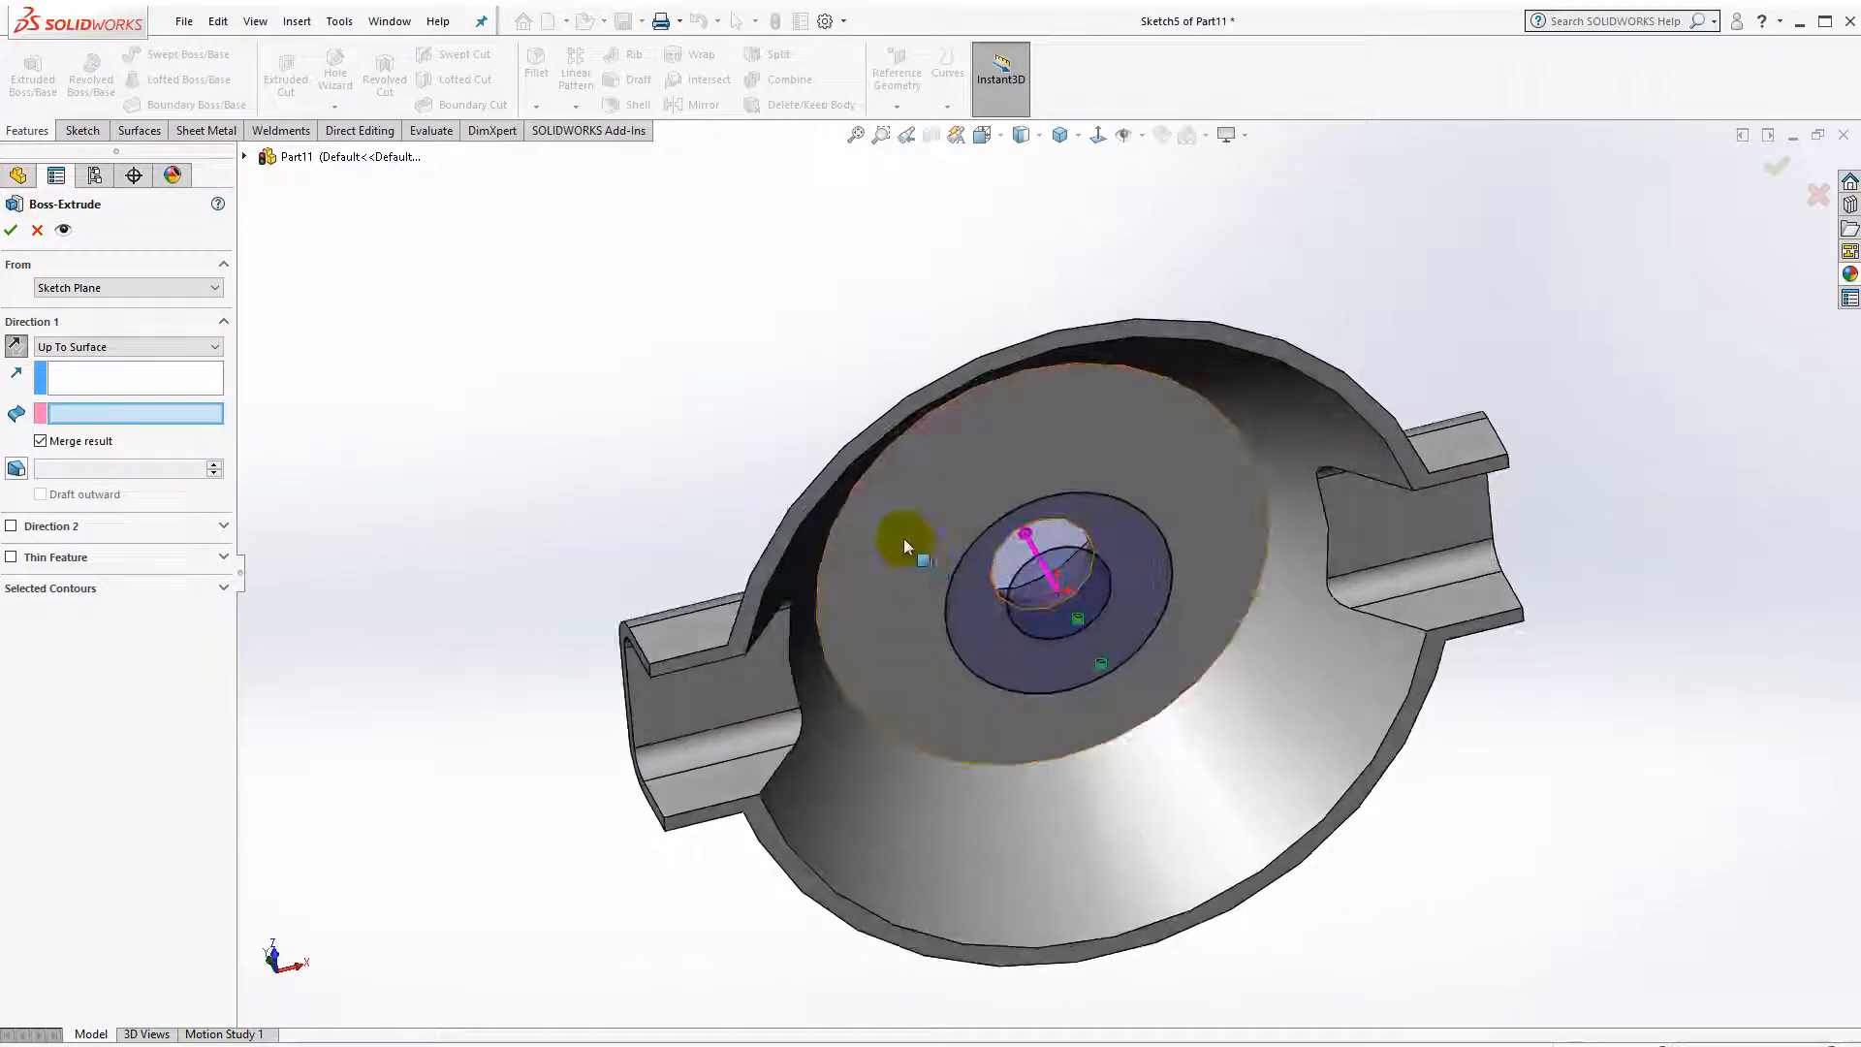
left_click(904, 545)
left_click(17, 230)
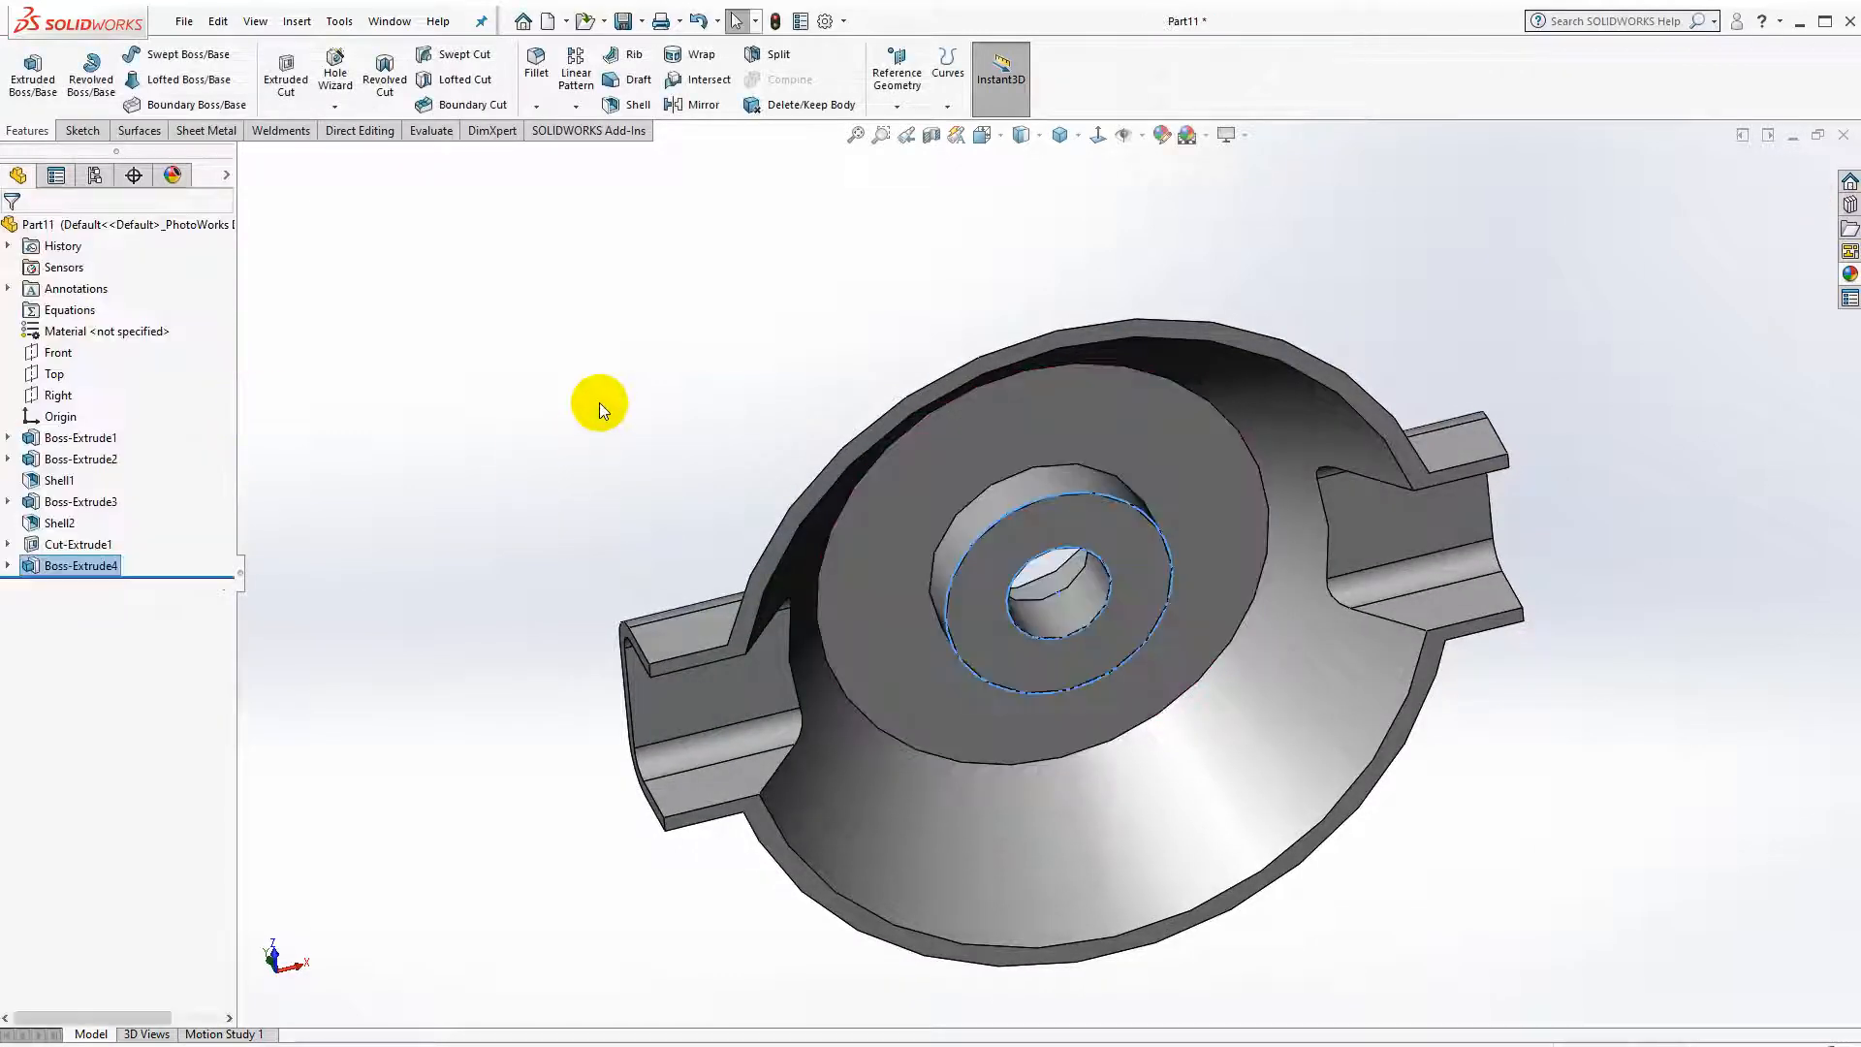
left_click(599, 406)
Shell the central ring with a 1.20 mm wall, removing its flat annular end face.
middle_click_drag(996, 560, 932, 477)
left_click(628, 111)
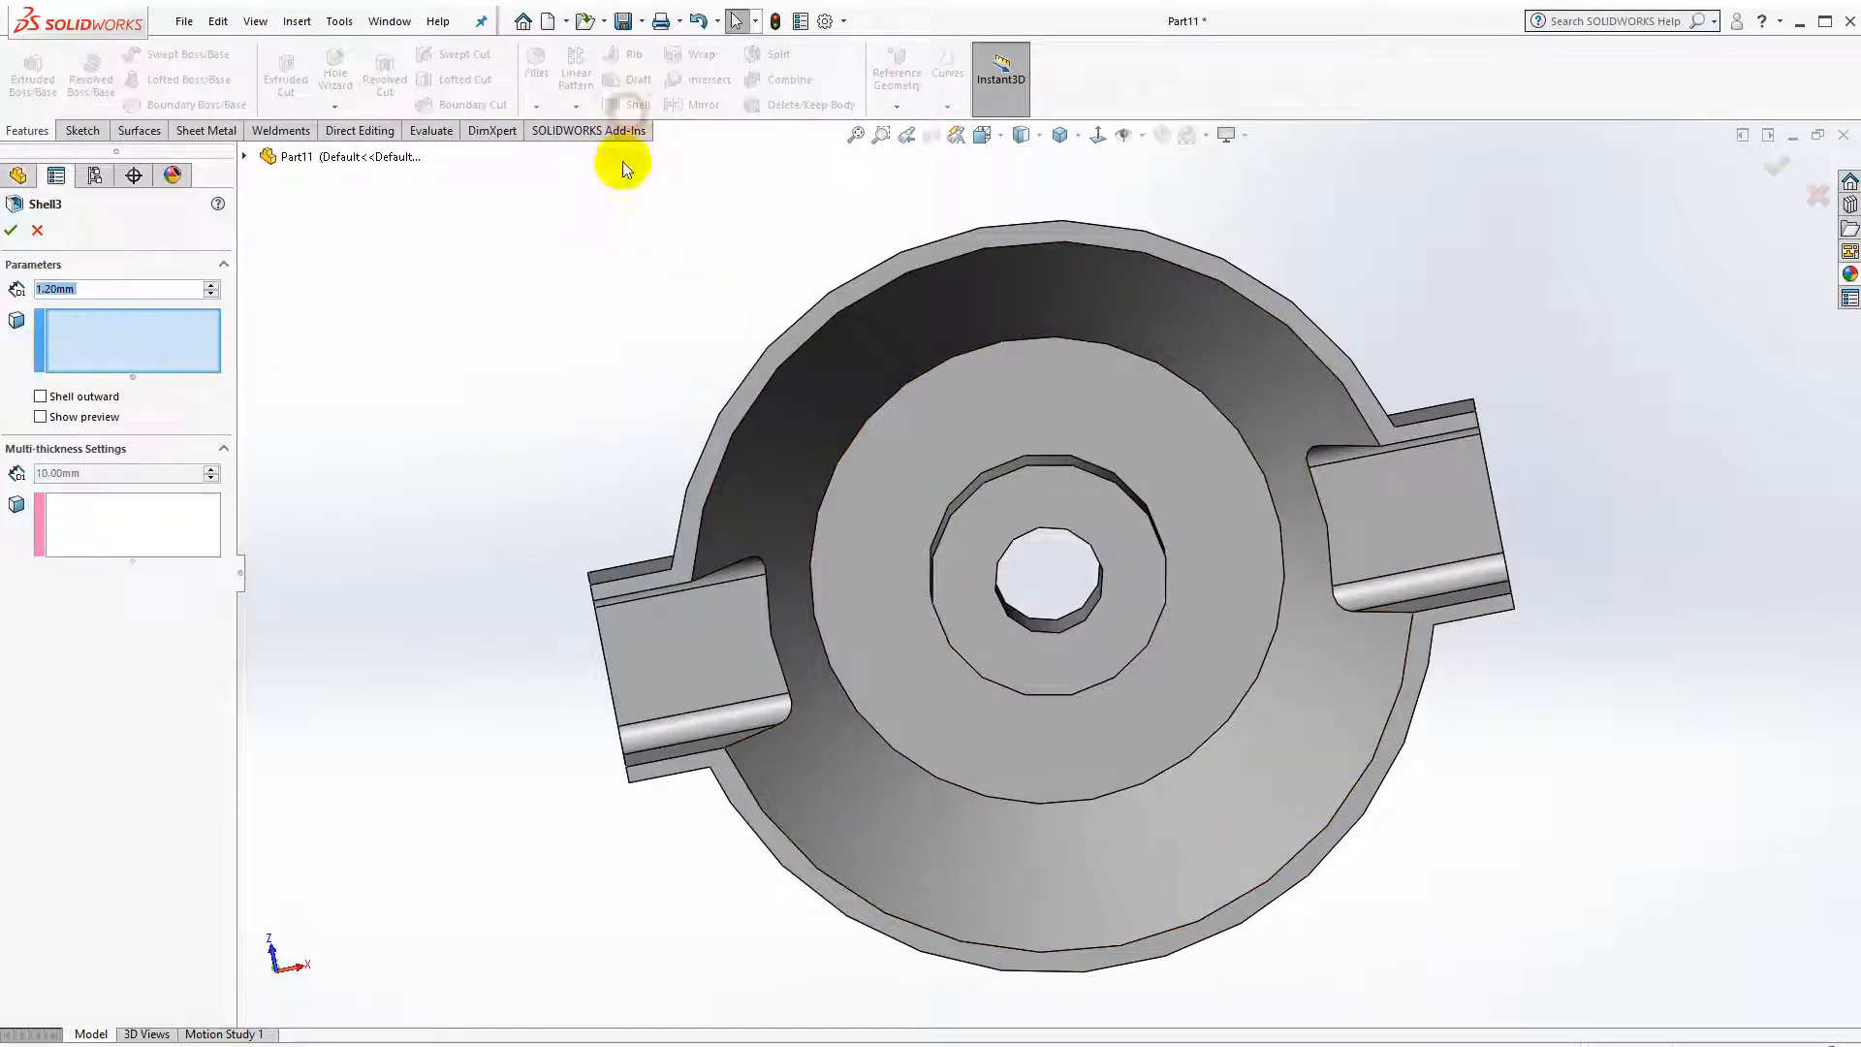
left_click(1014, 517)
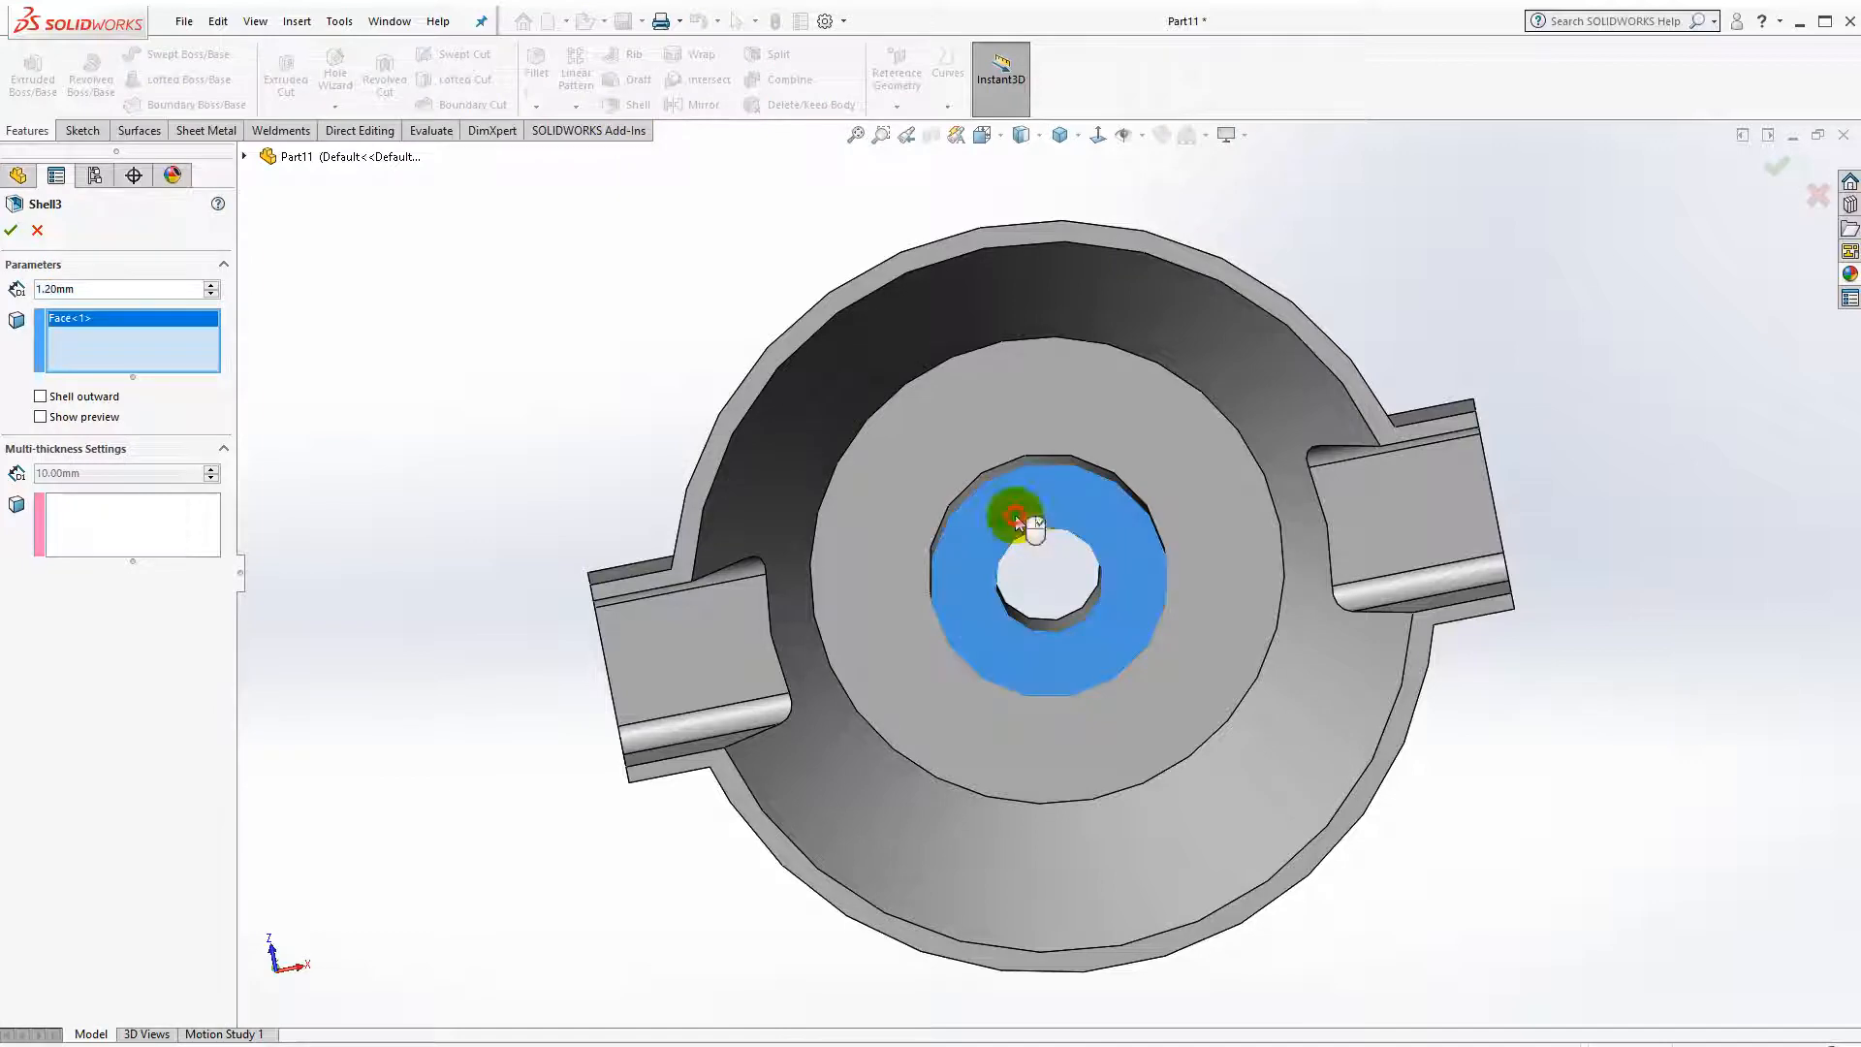
left_click(12, 233)
left_click(596, 320)
Inspect the hollow central ring in a temporary section view on the Front plane.
middle_click_drag(1218, 510, 1192, 789)
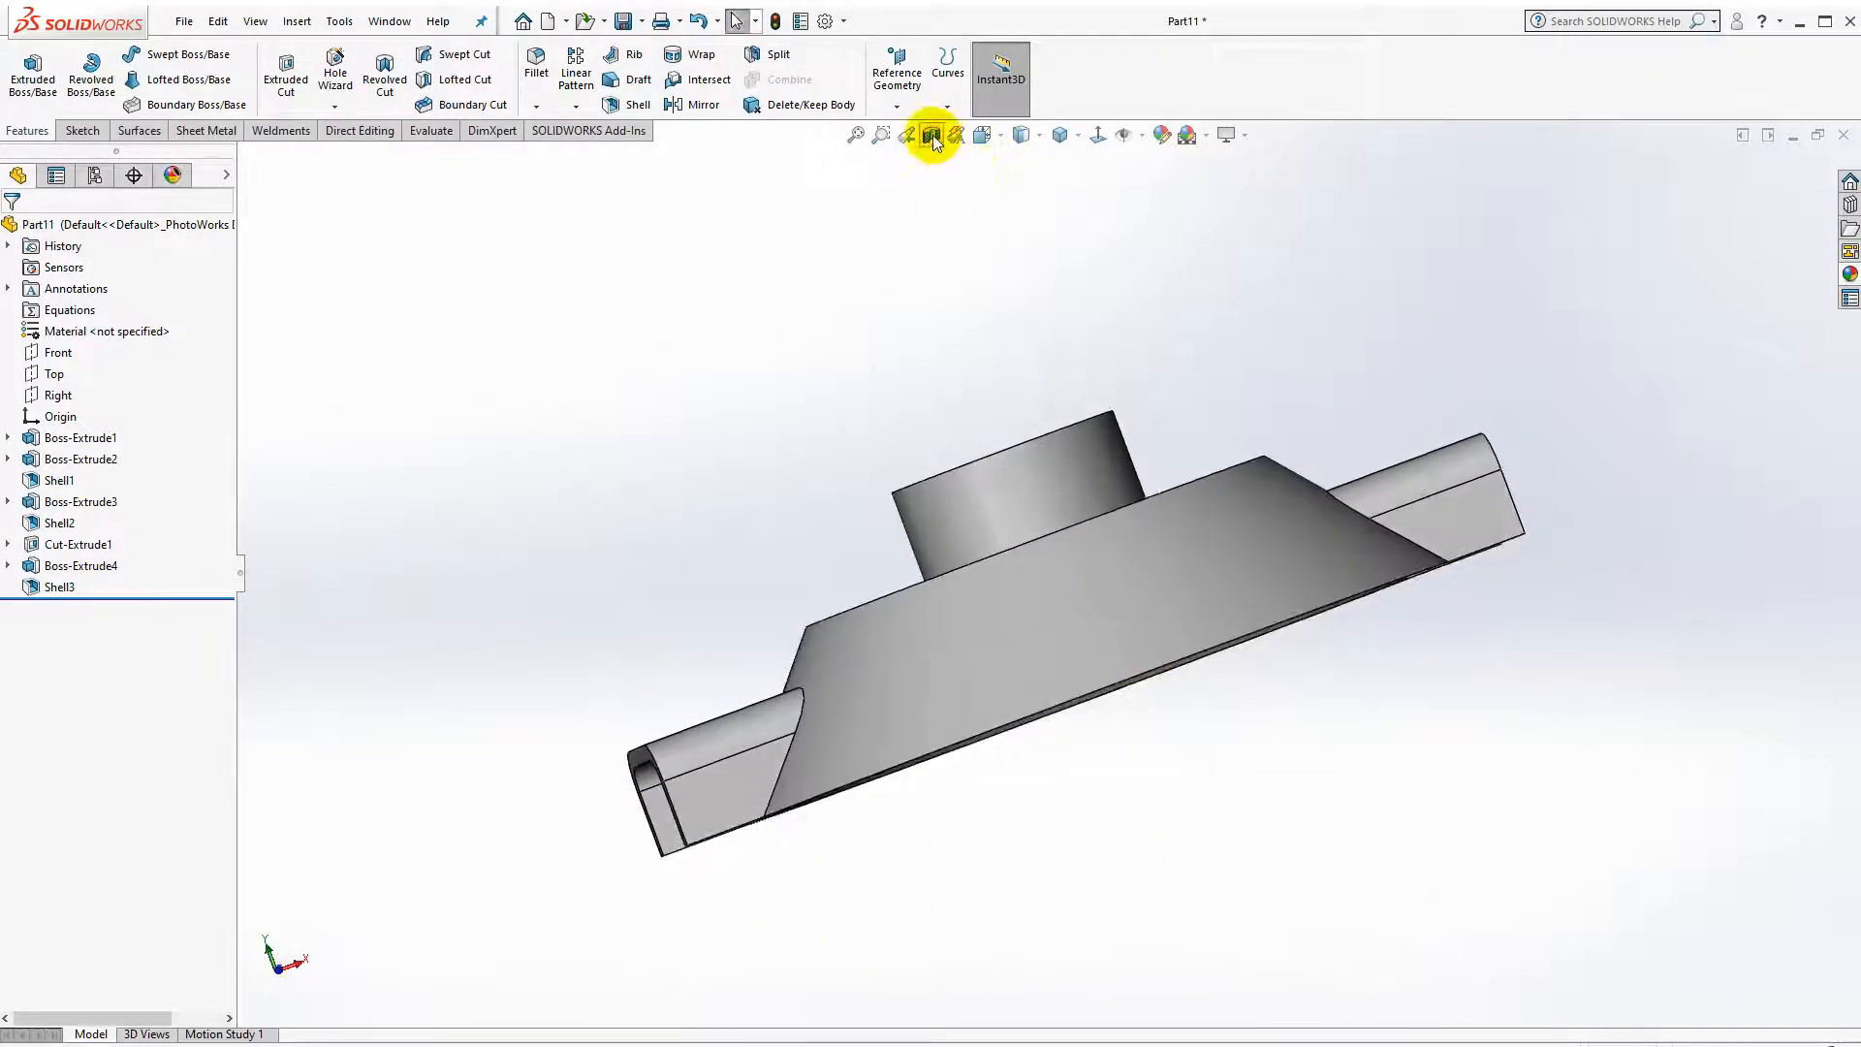
left_click(932, 137)
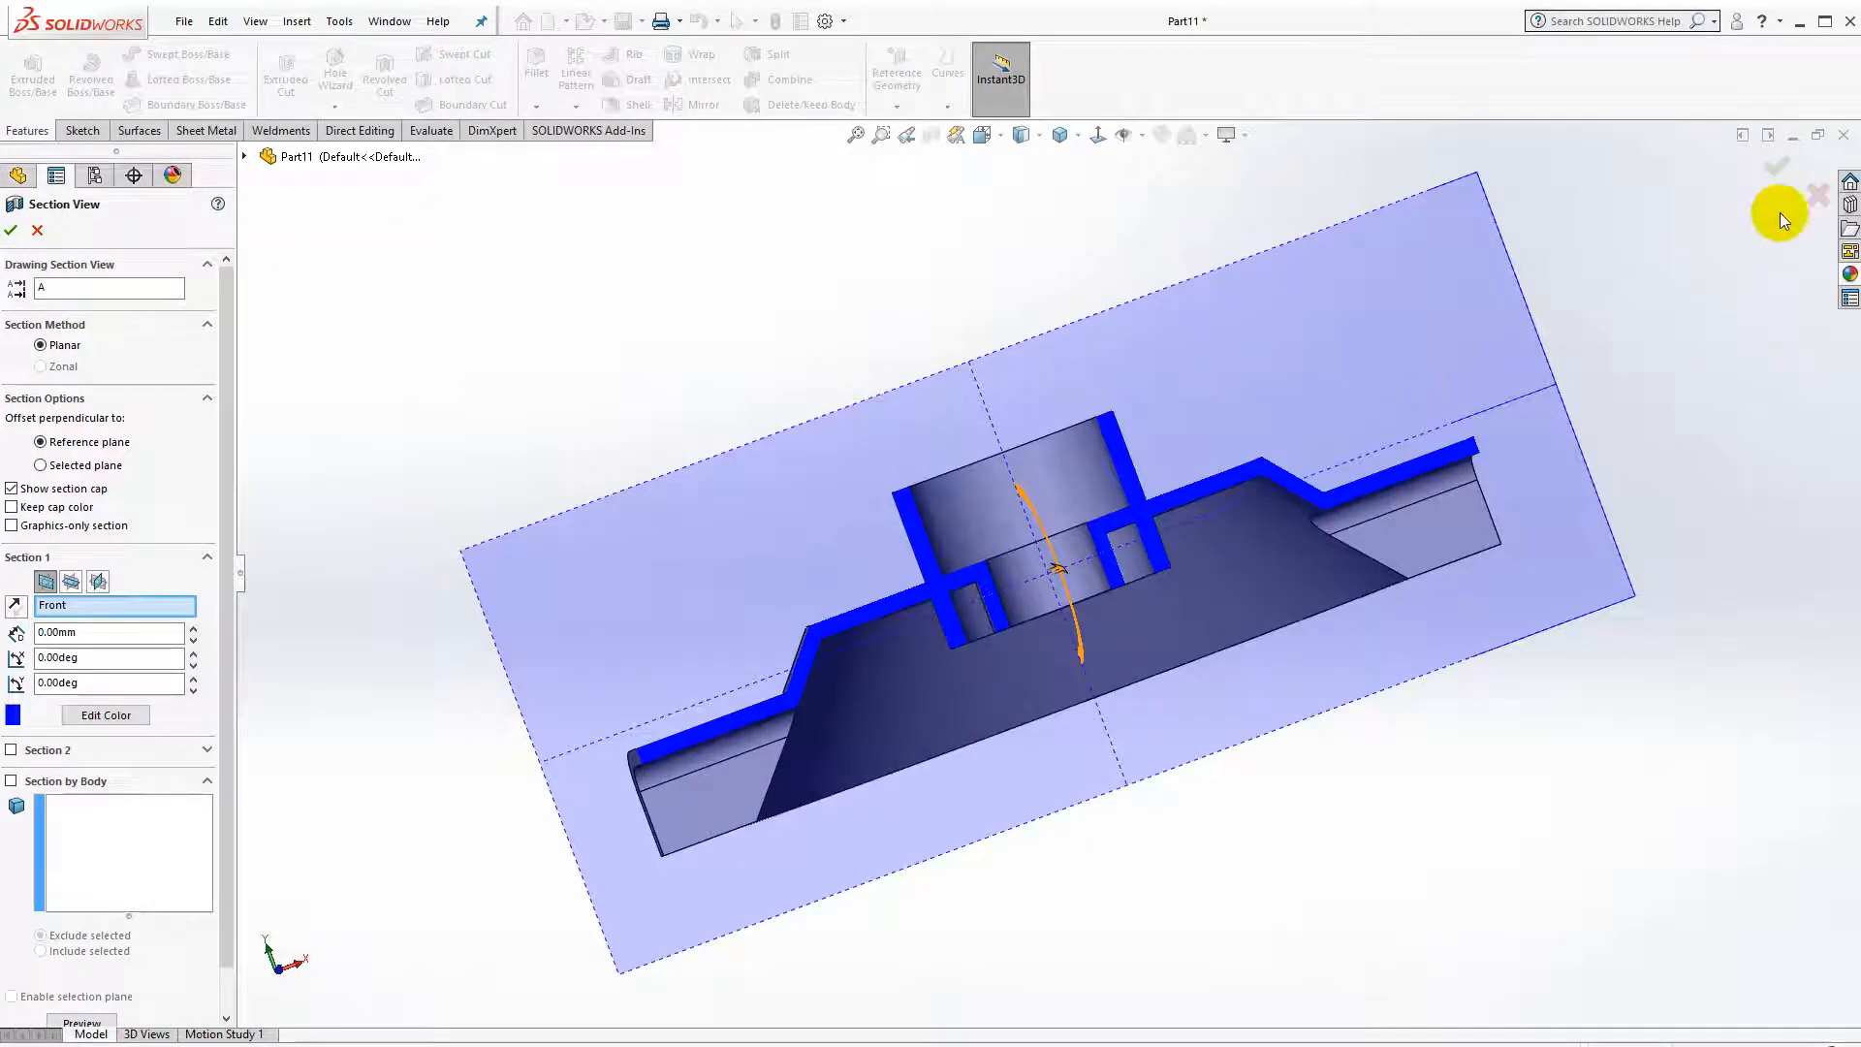
left_click(1817, 198)
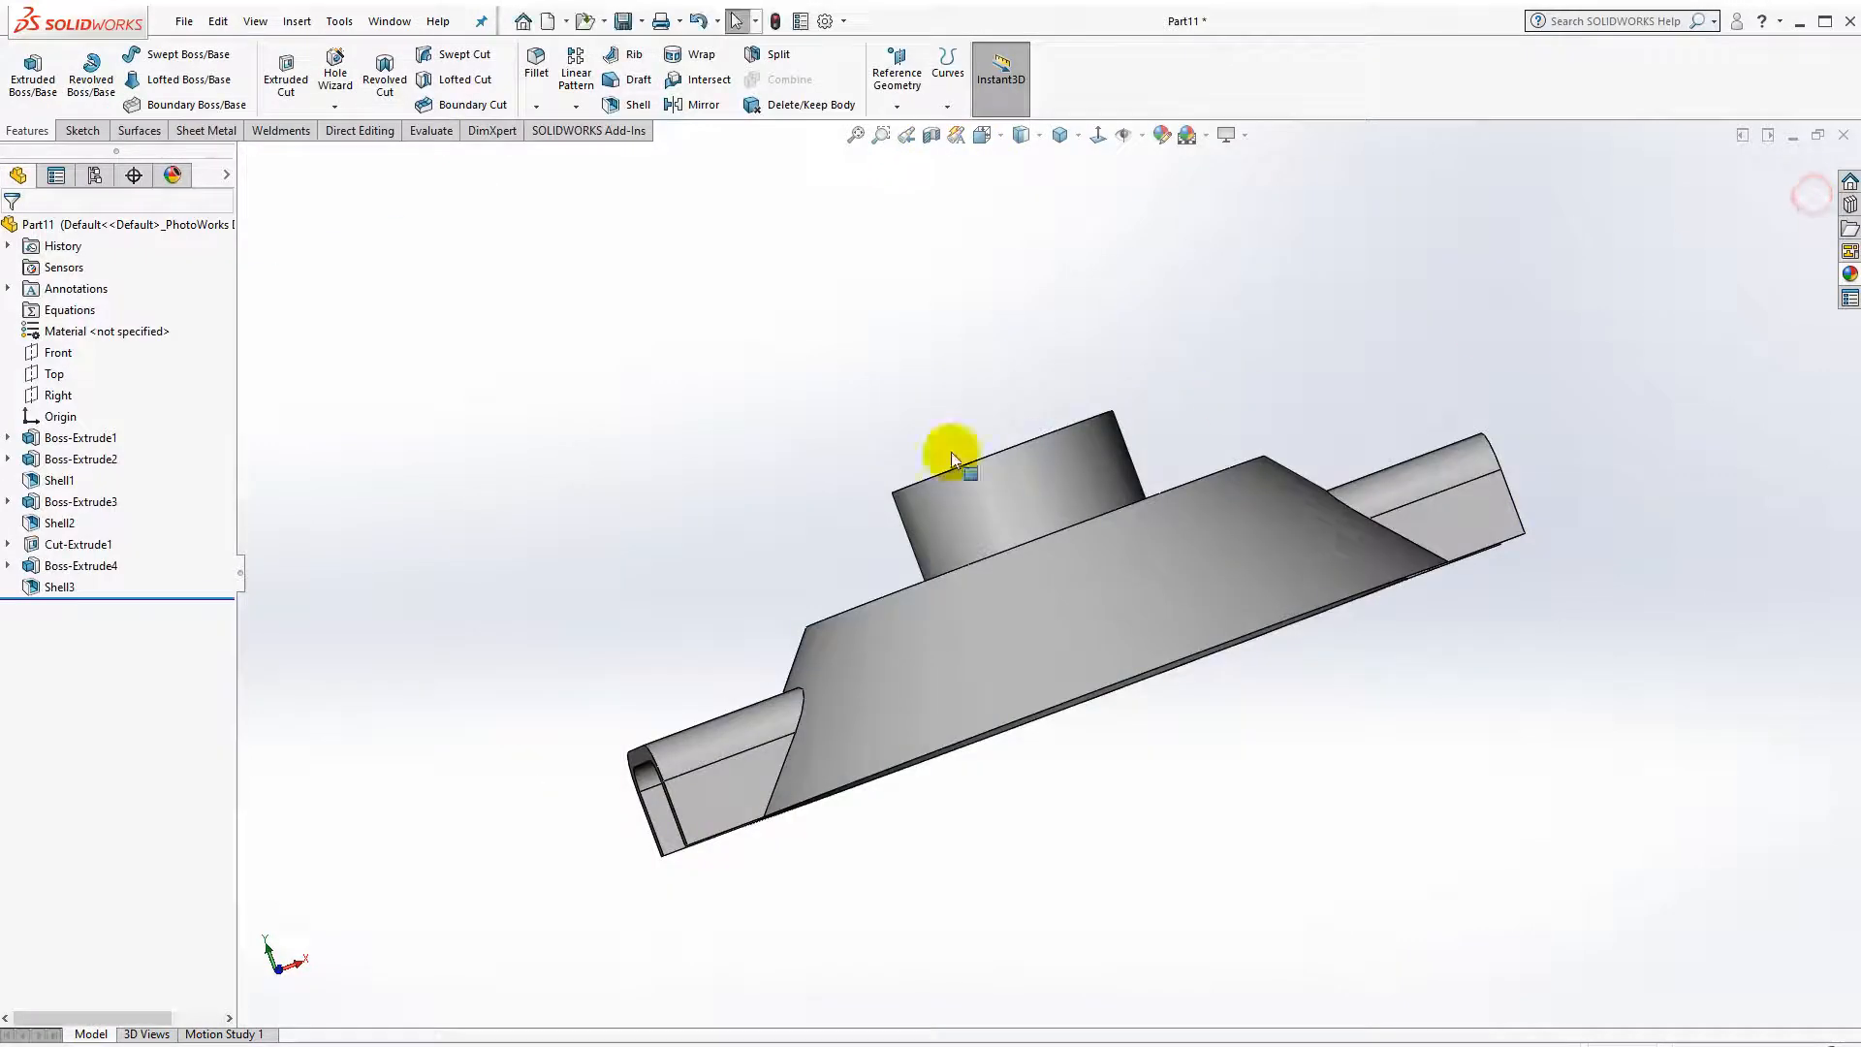
Start a sketch on the flat top face surrounding the boss, viewed normal to it.
left_click(1058, 136)
left_click(1071, 155)
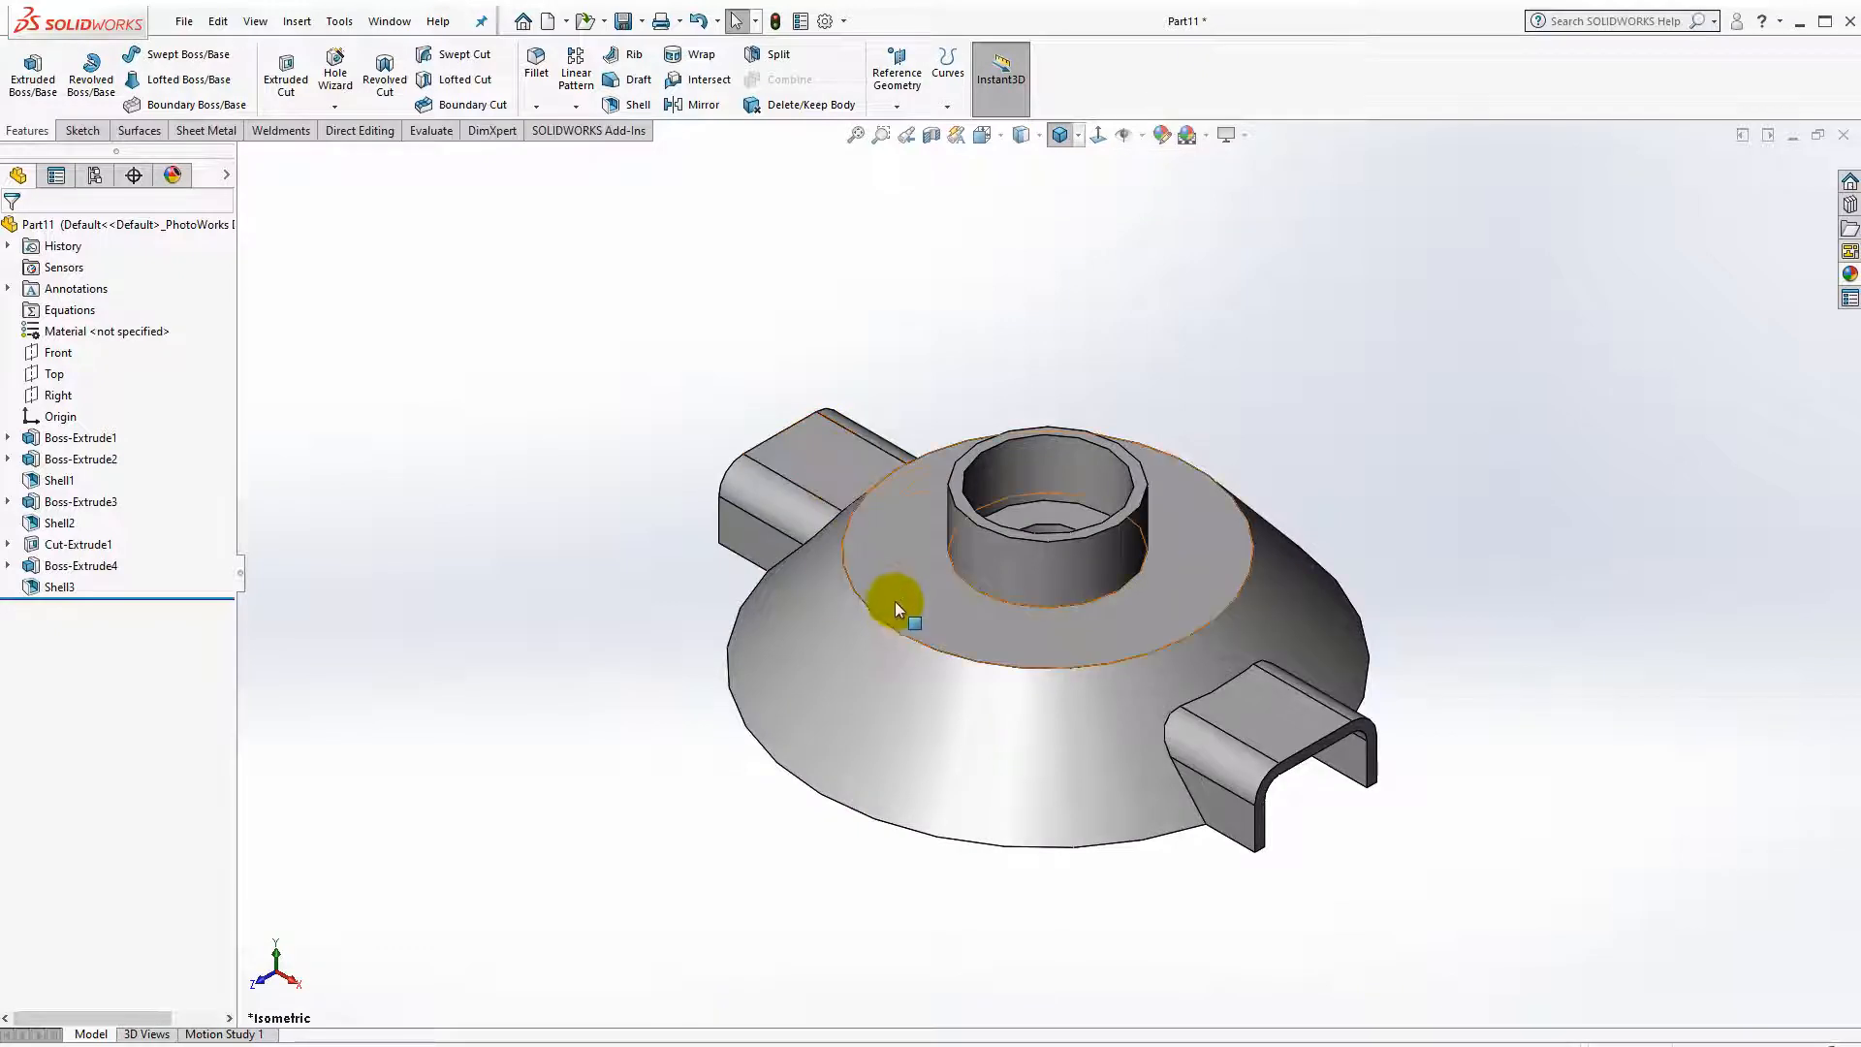
left_click(877, 573)
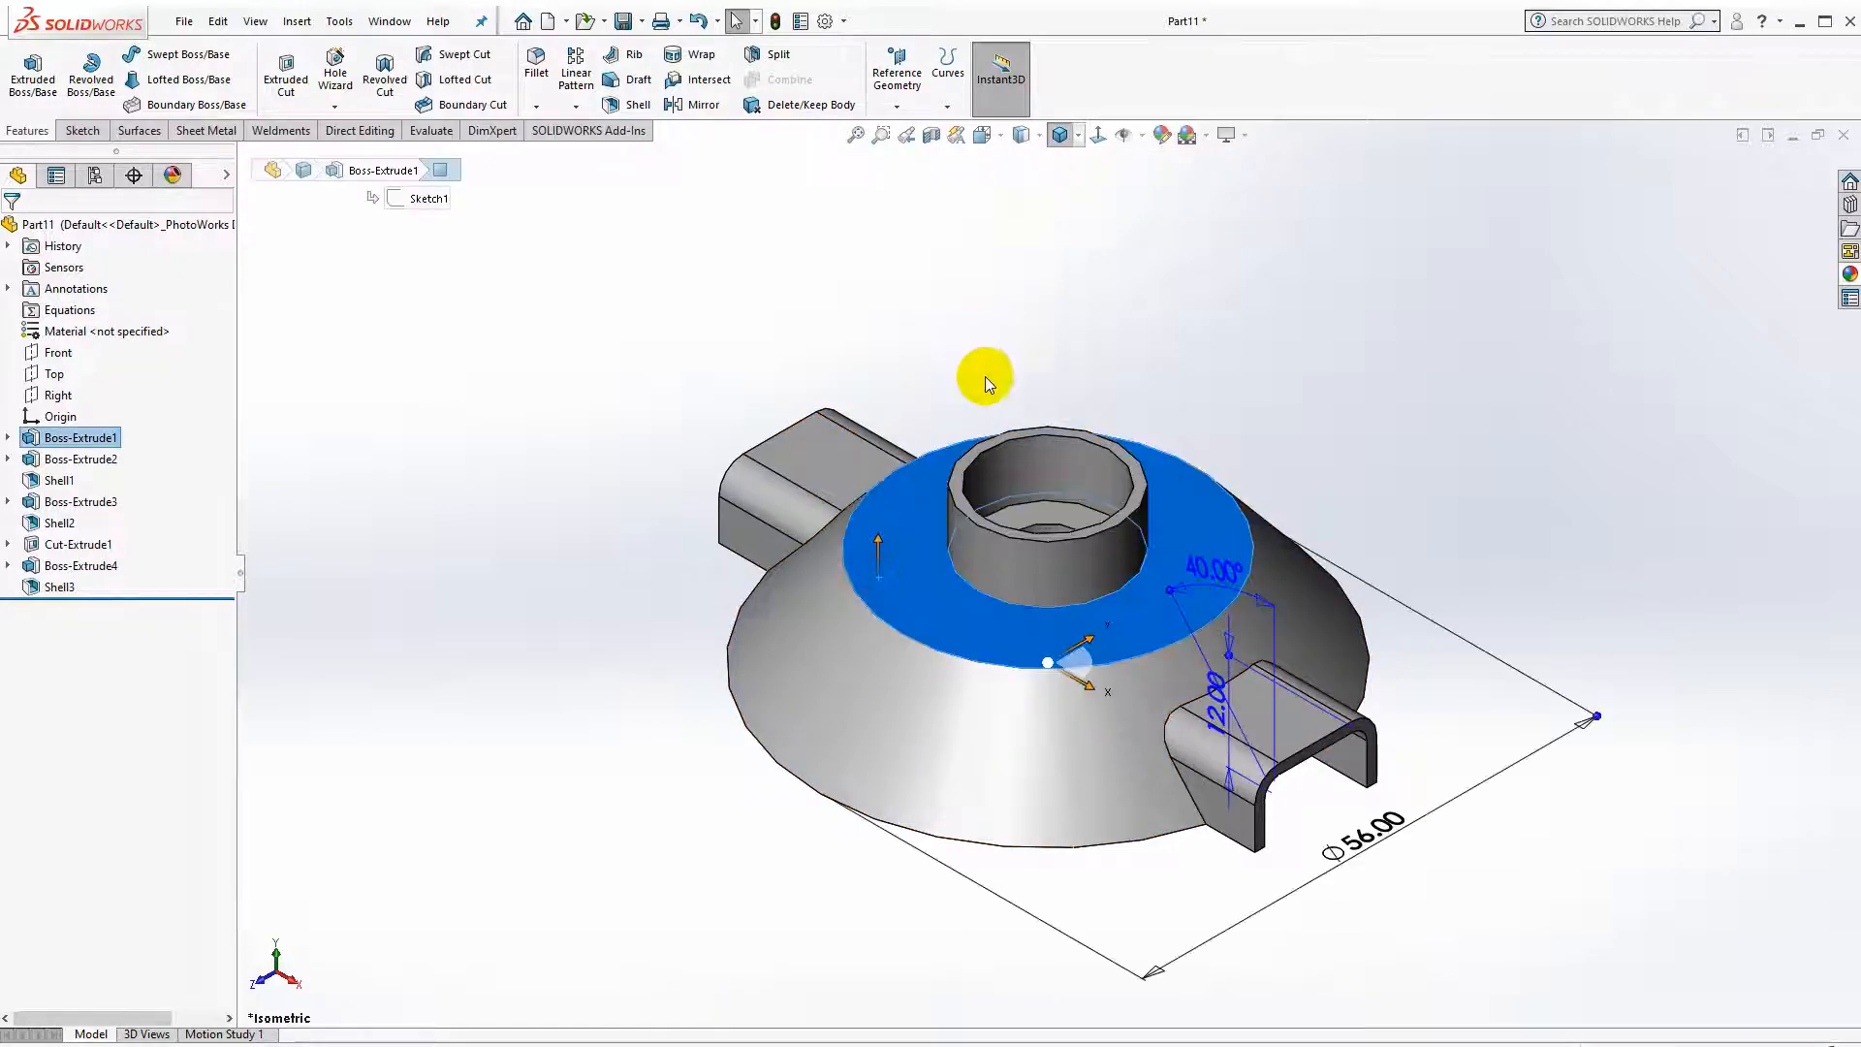
left_click(1099, 137)
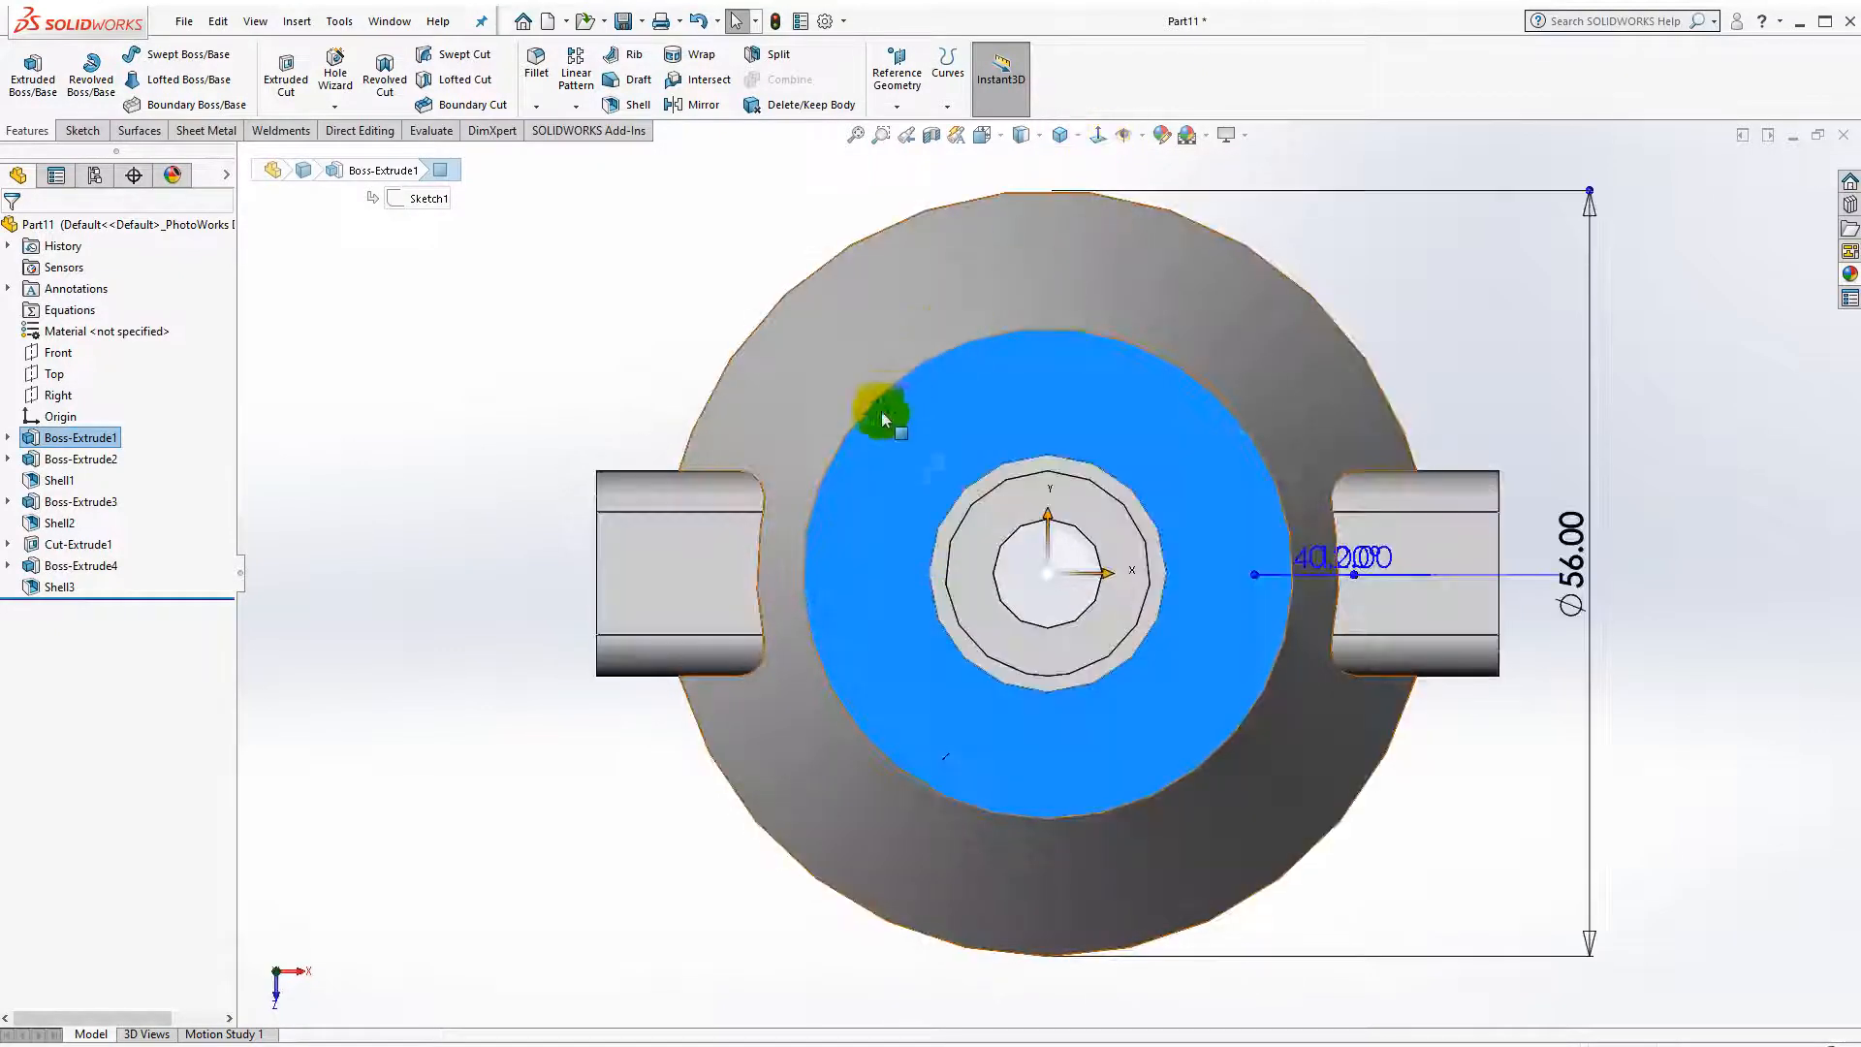
left_click(83, 131)
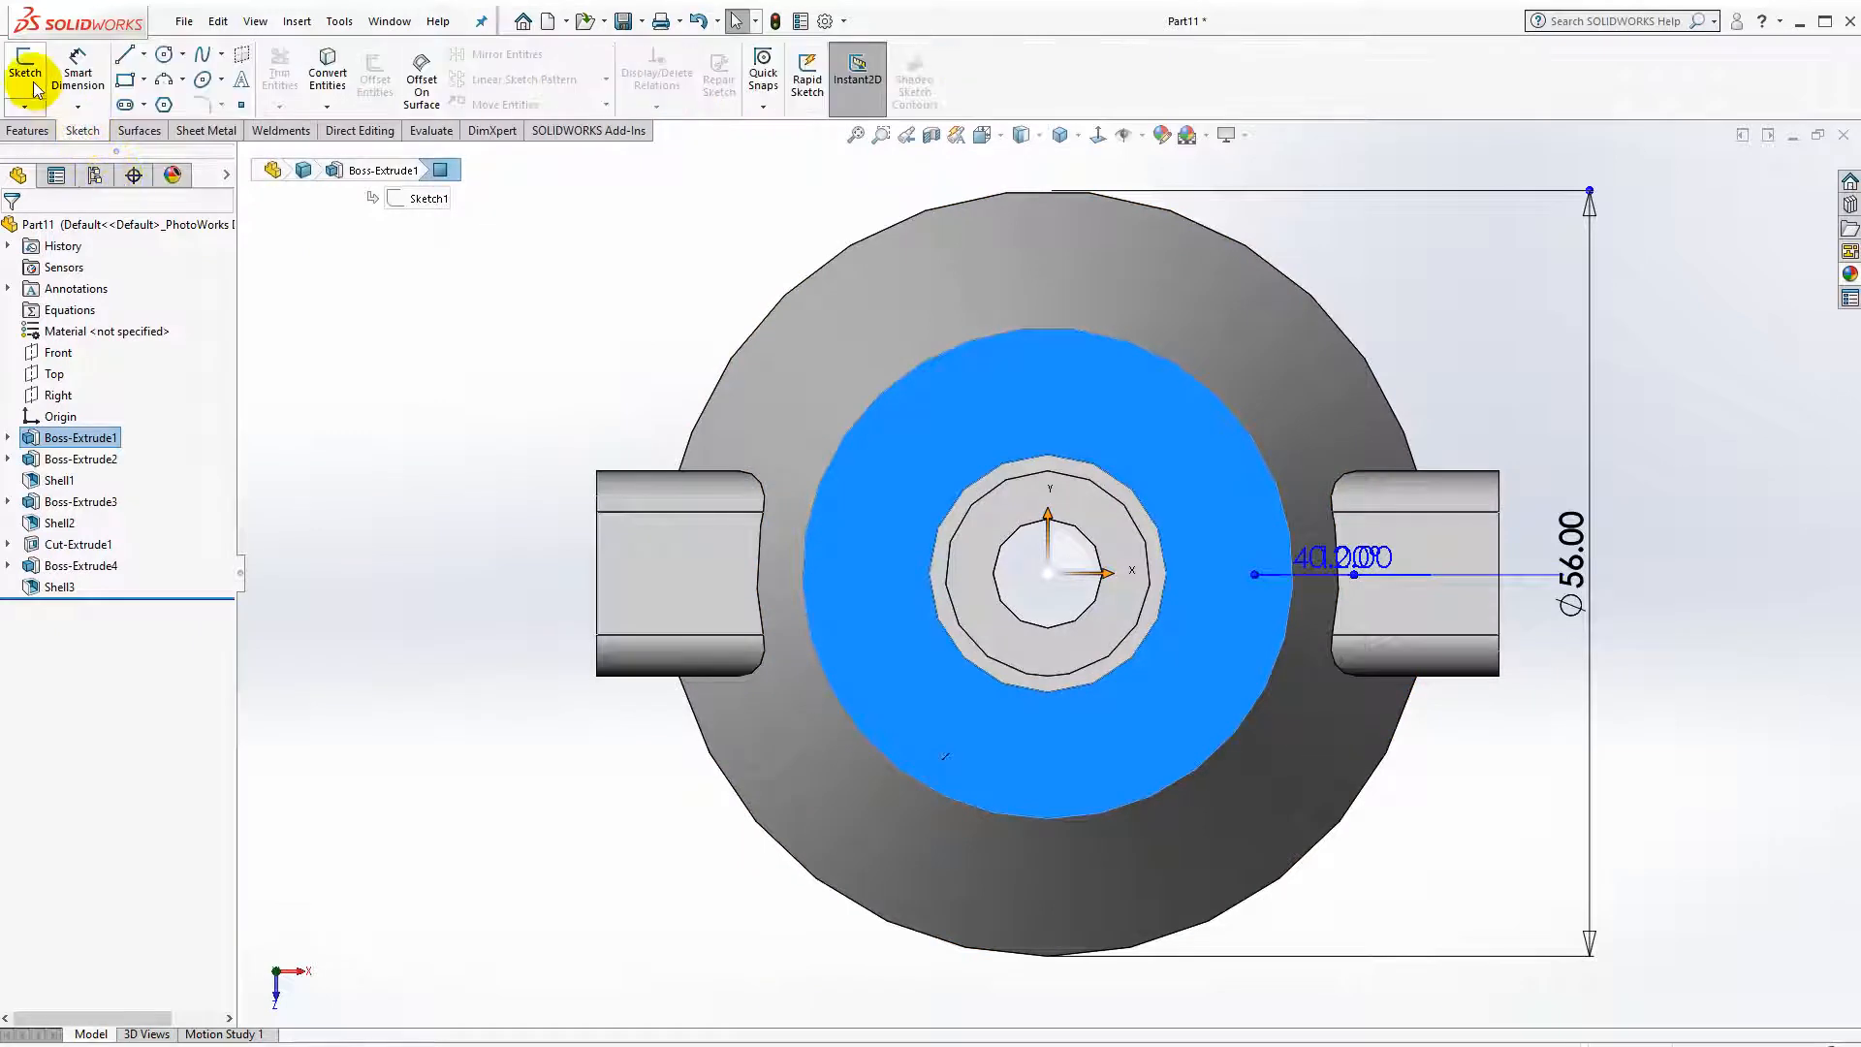
left_click(25, 73)
Sketch a circle about 5.2 mm in diameter on the negative X side of the boss and align its centre horizontally with the origin.
left_click(164, 54)
left_click(896, 593)
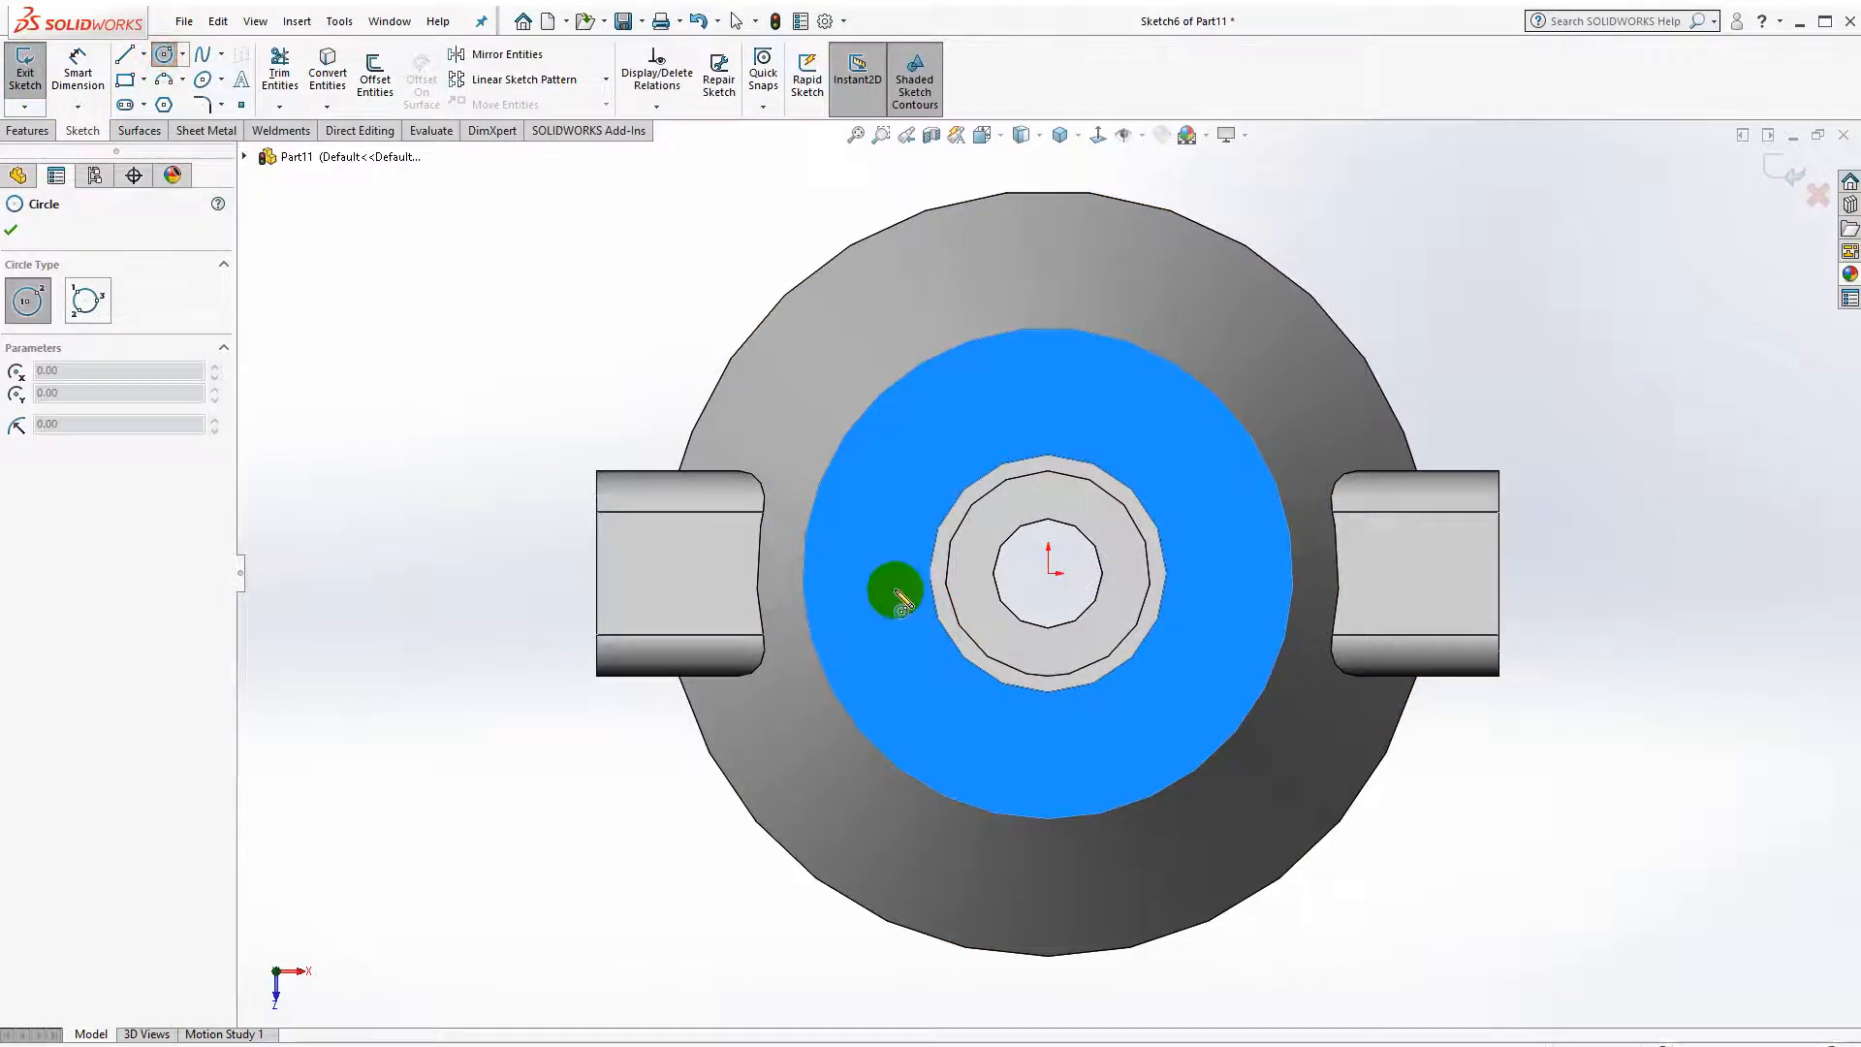
left_click(880, 593)
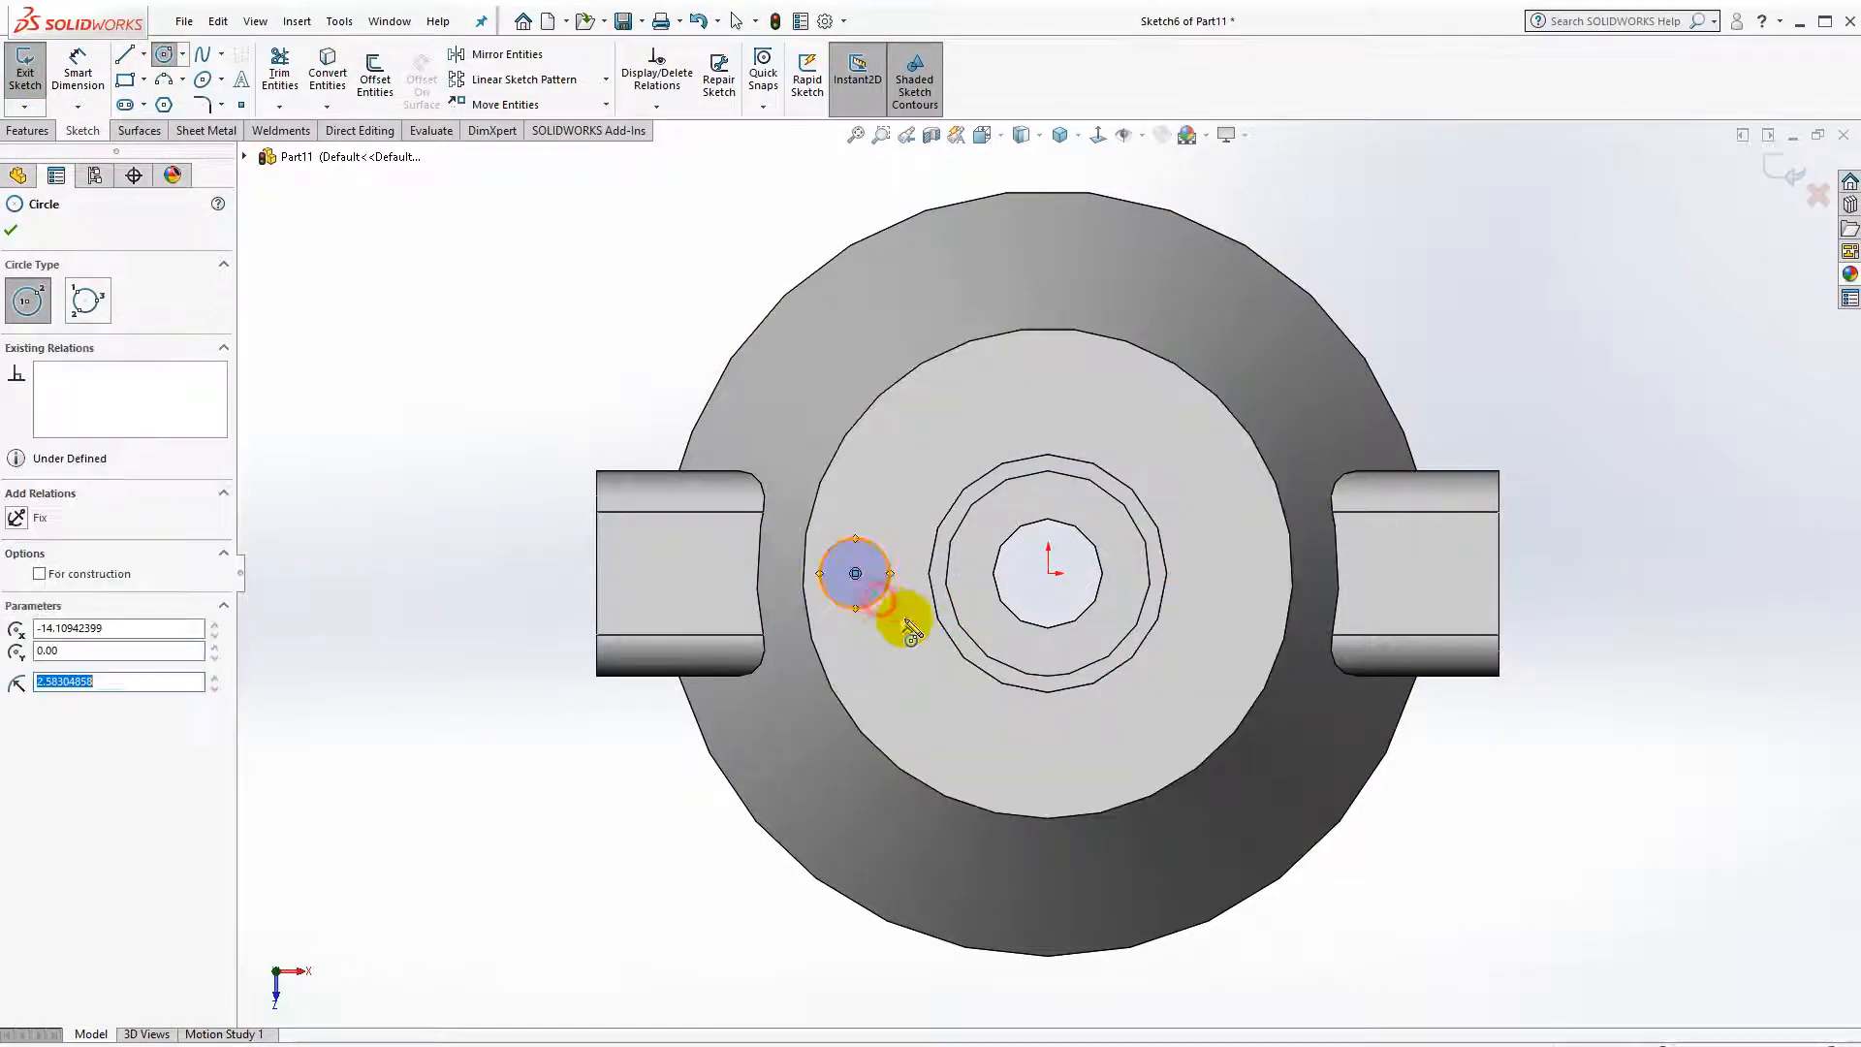
key("Escape")
left_click(855, 574)
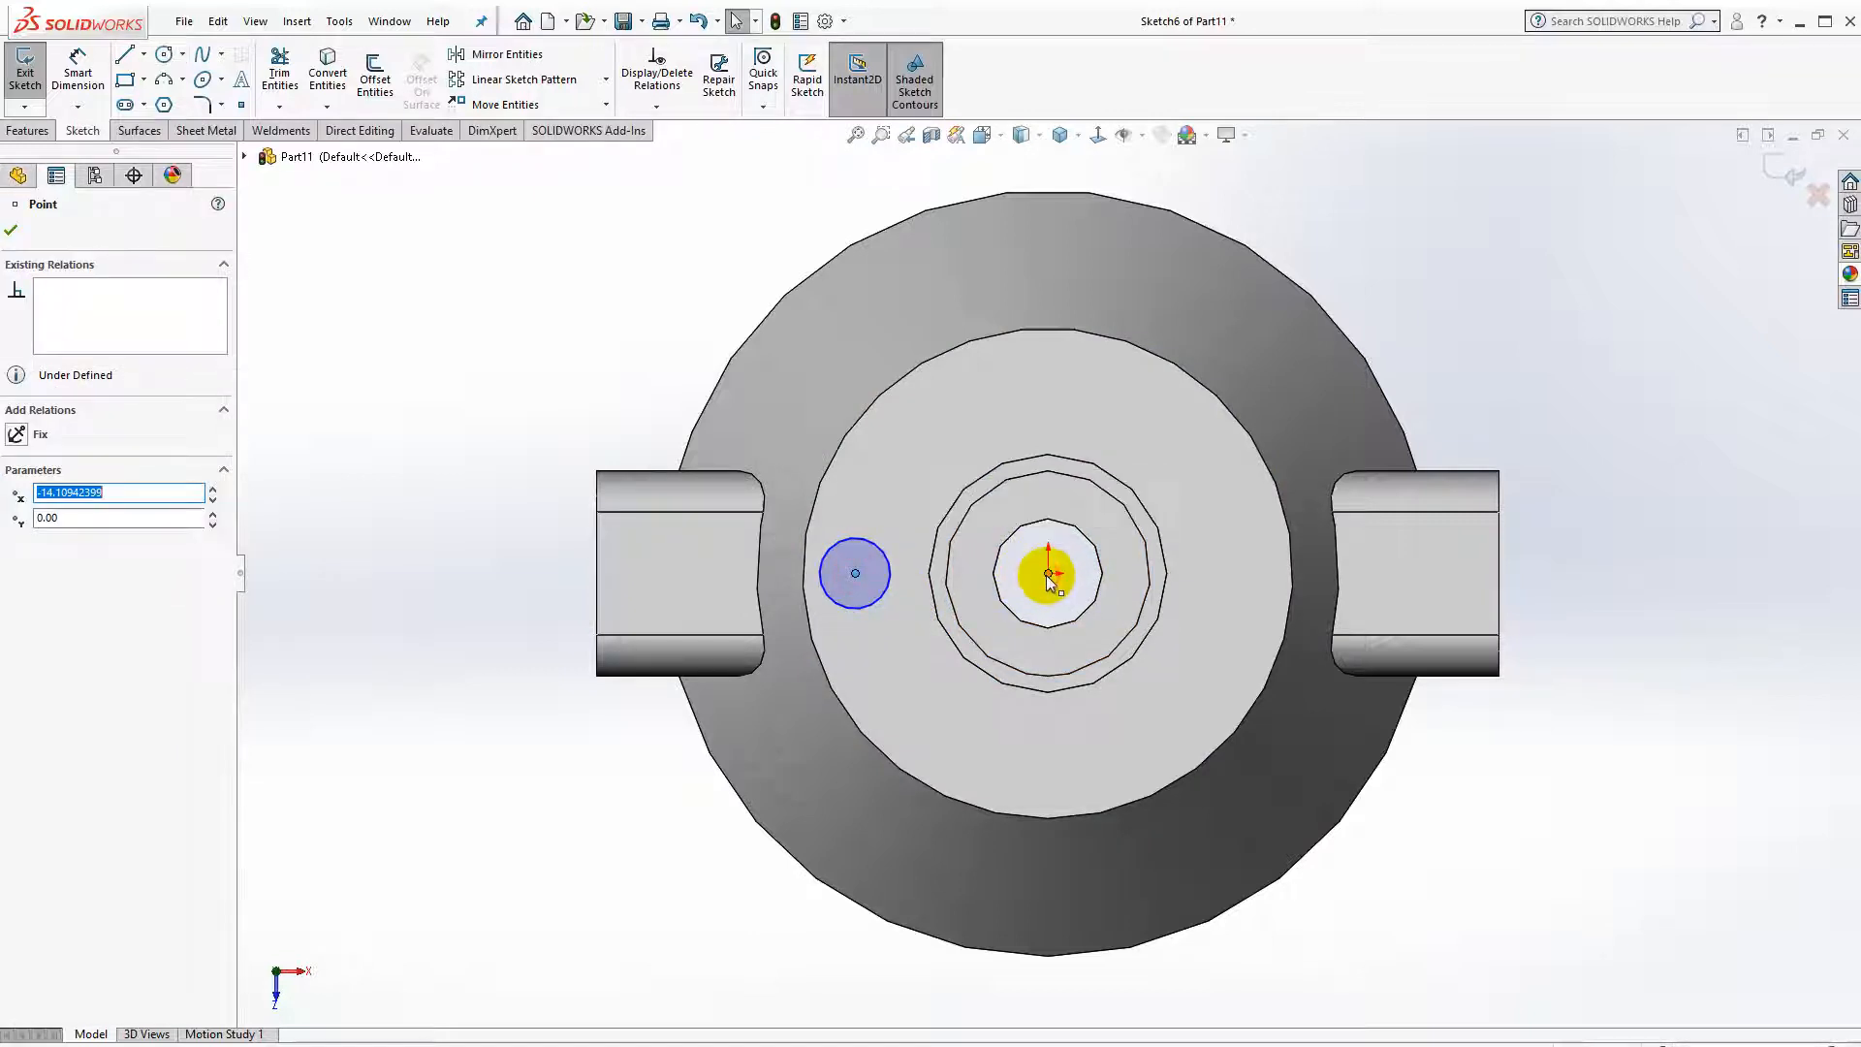
left_click(1048, 573, "ctrl")
left_click(1102, 494)
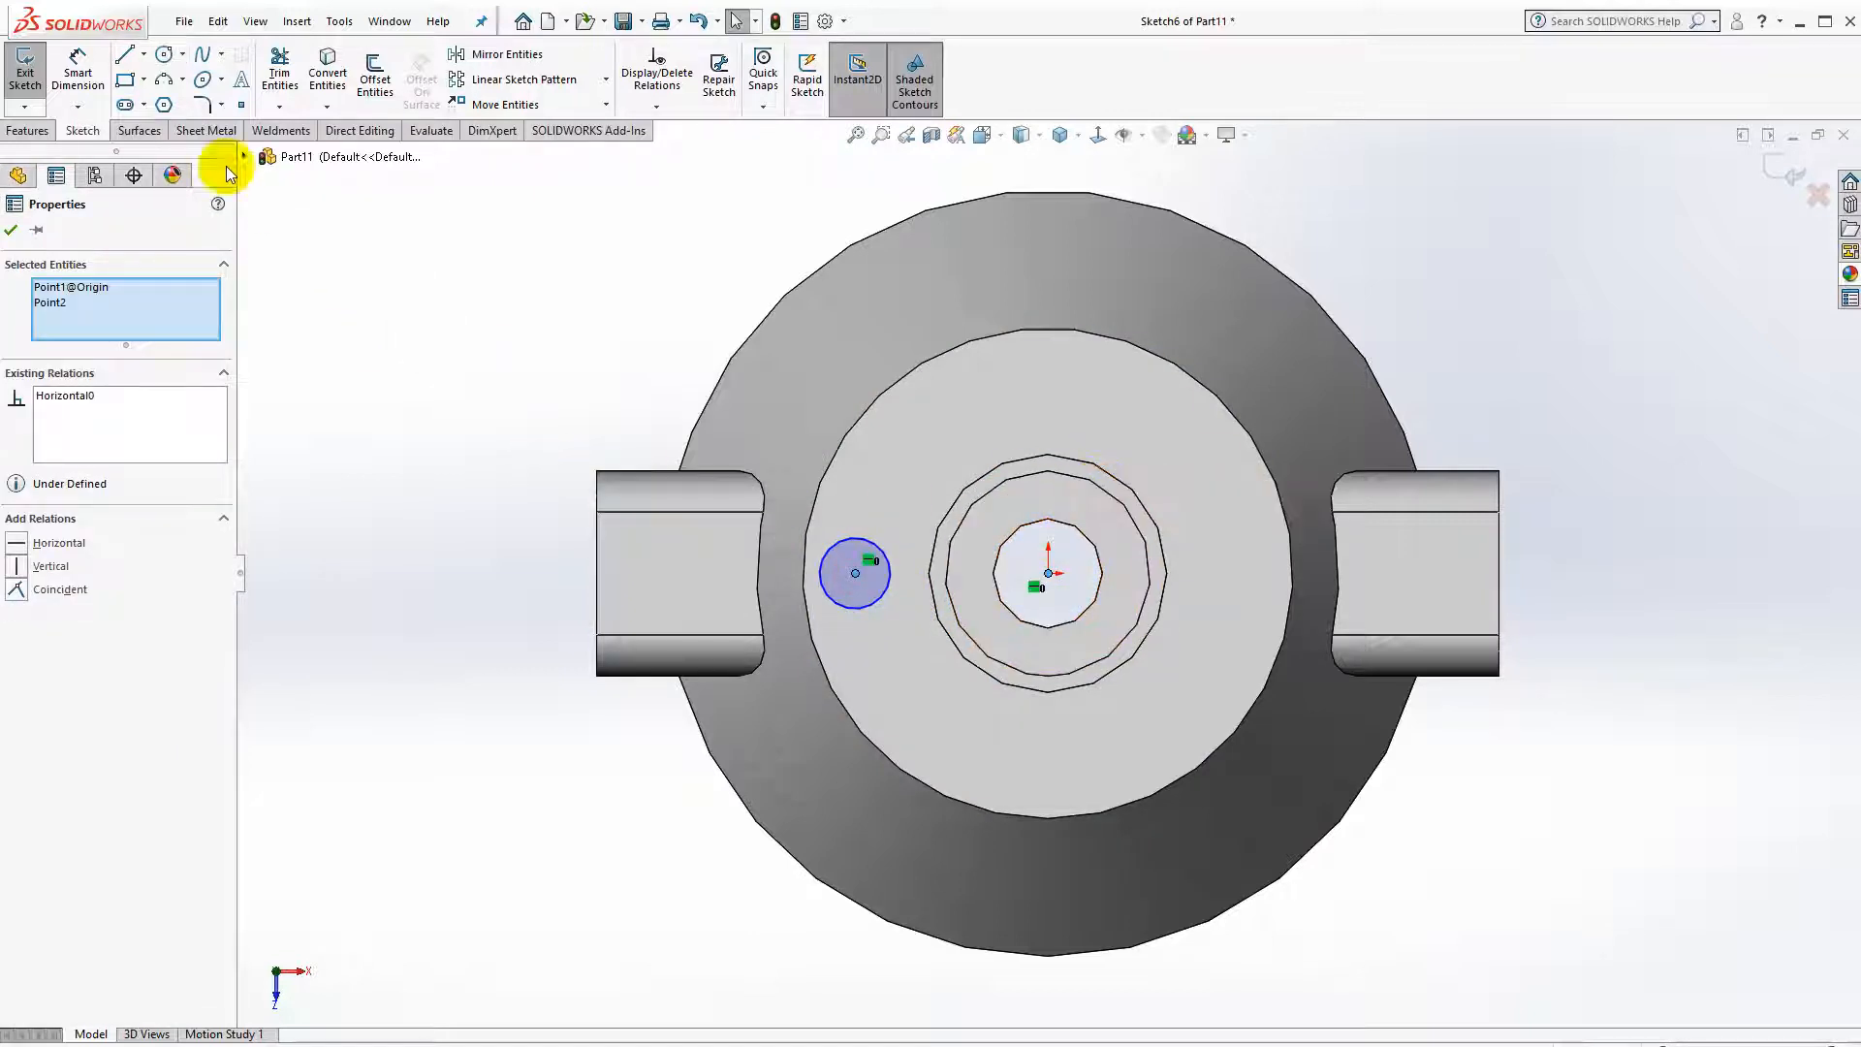
Set the circle's diameter to 5 mm and its centre's distance from the origin to 14 mm.
left_click(75, 66)
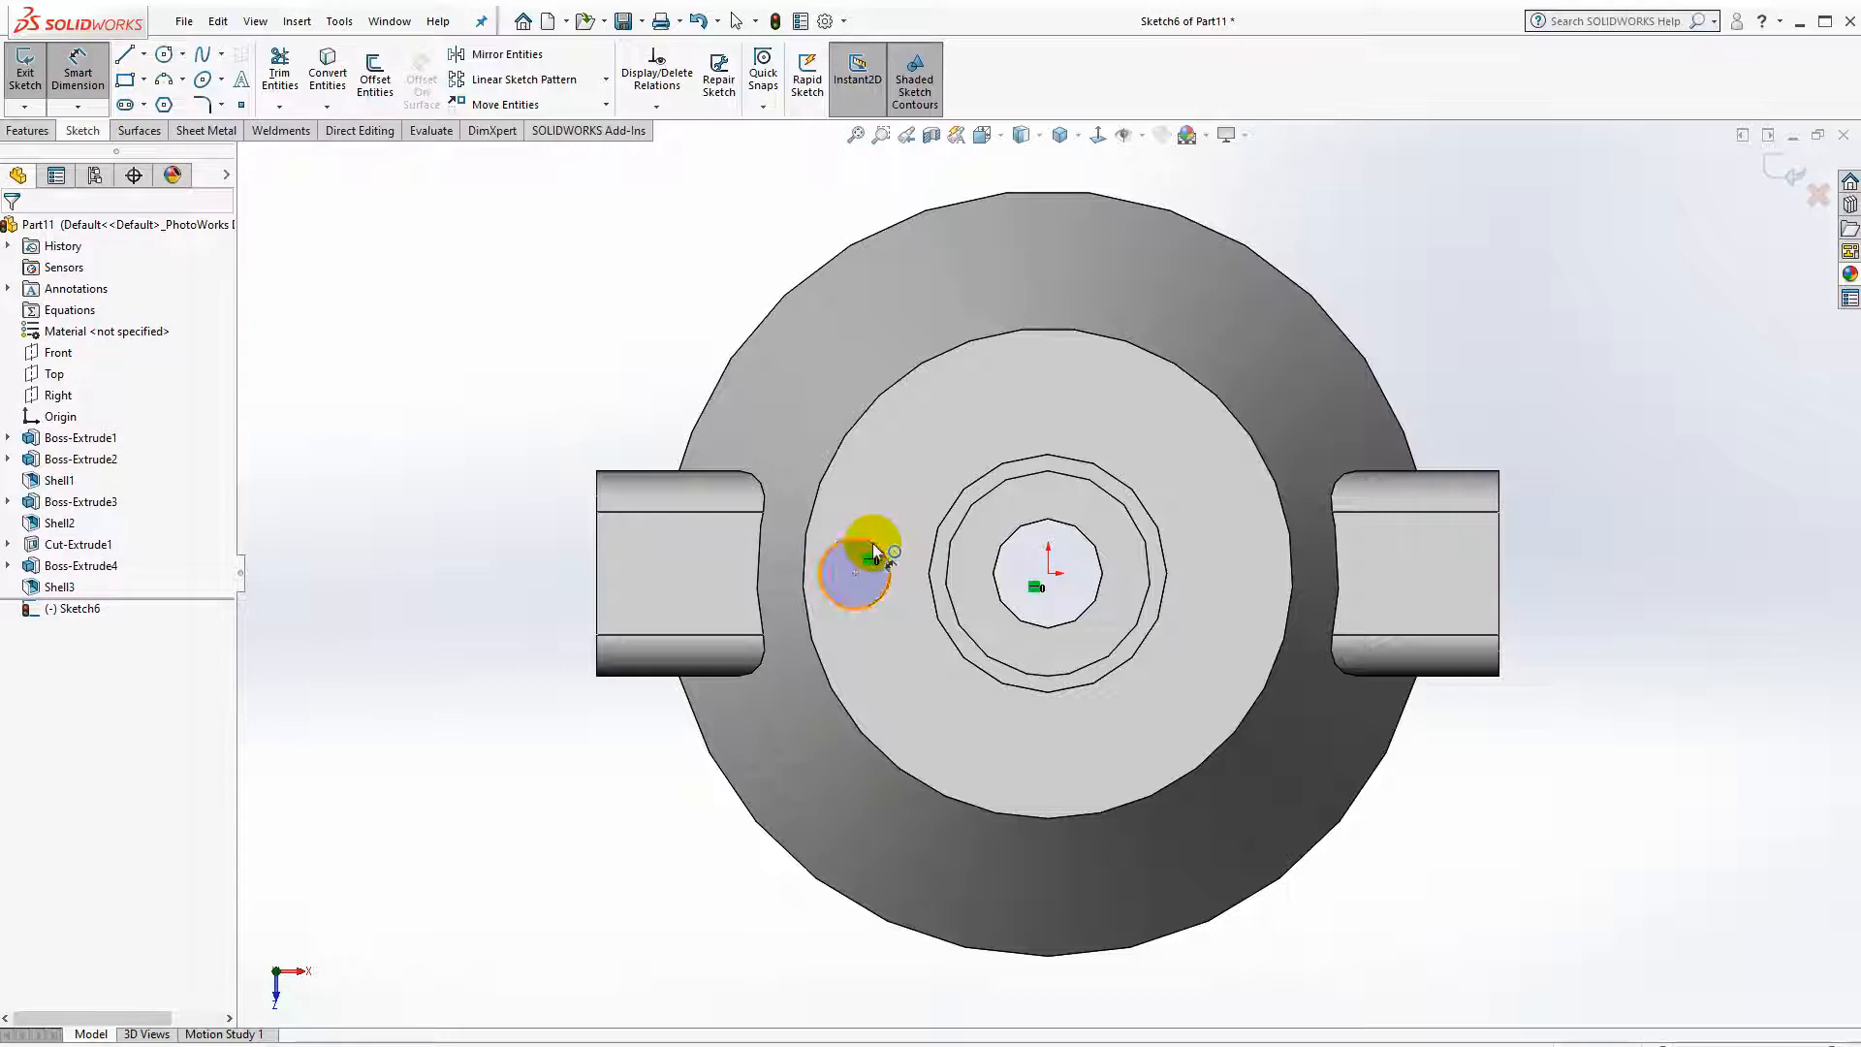
left_click(872, 548)
left_click(923, 490)
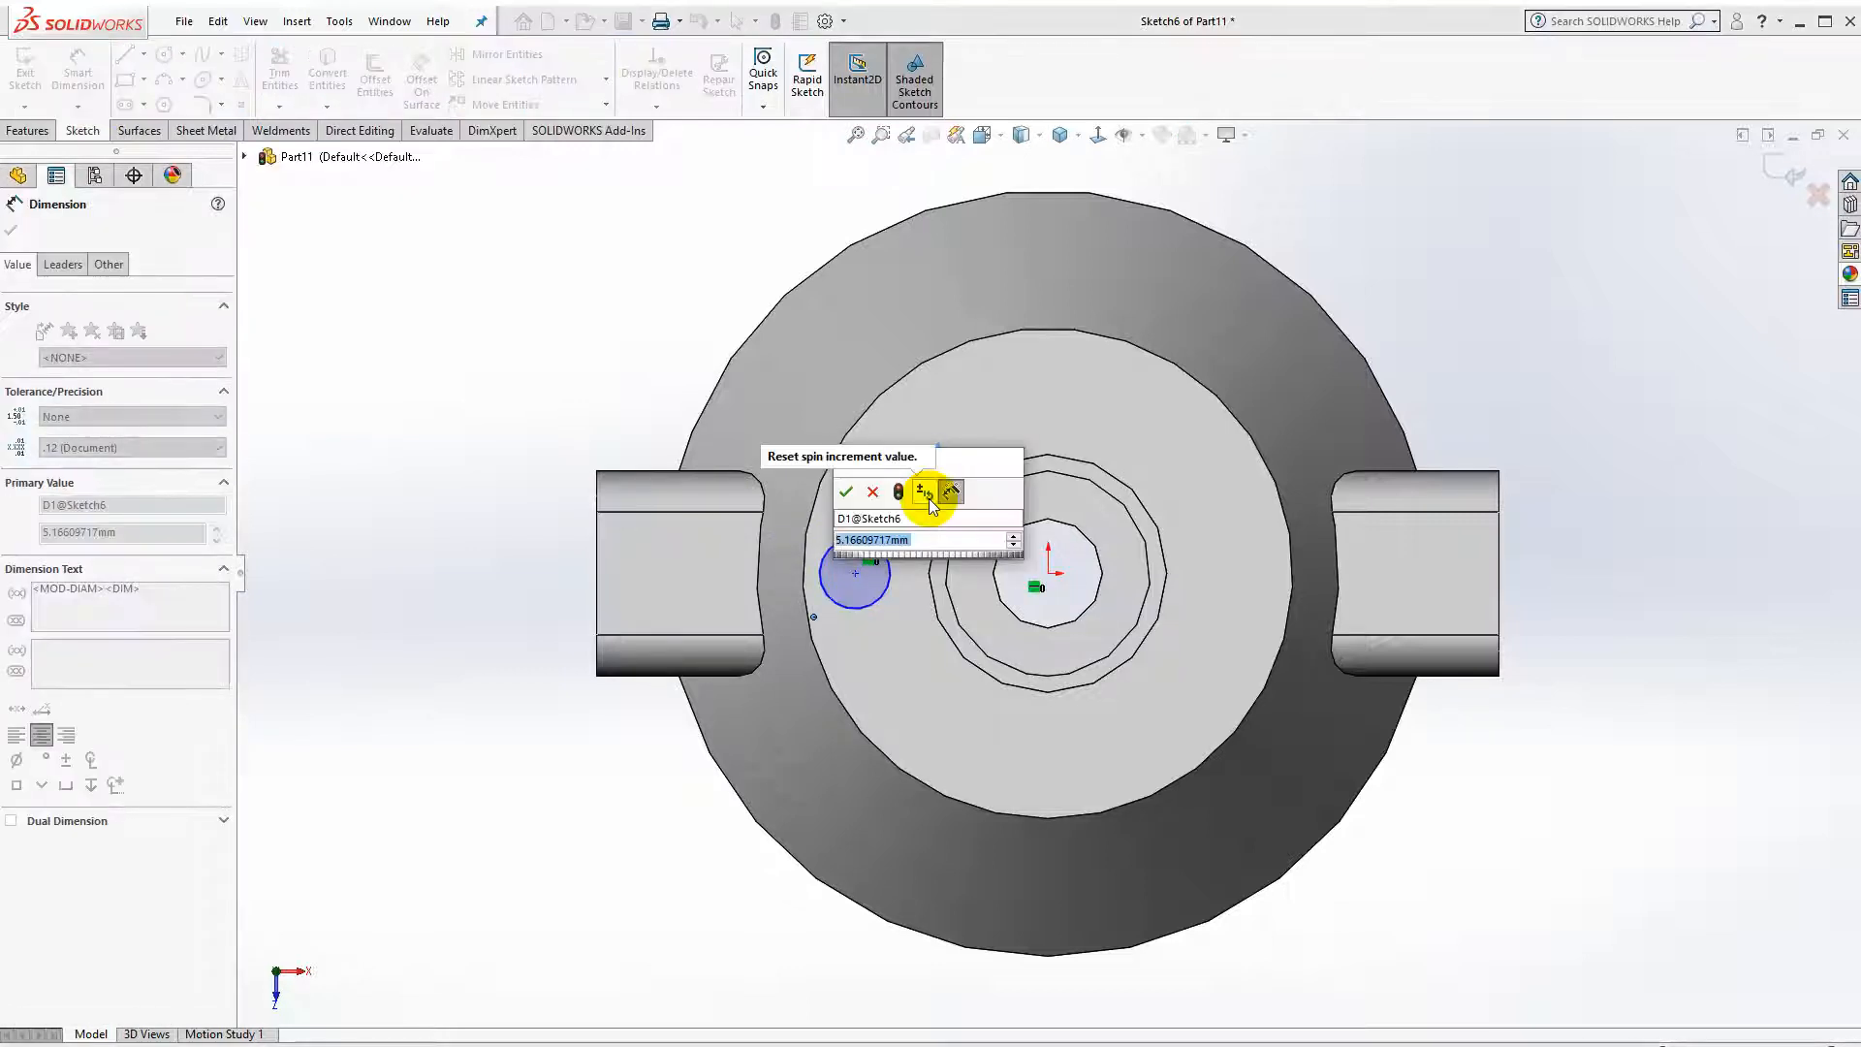
type("5")
key("Return")
left_click(855, 574)
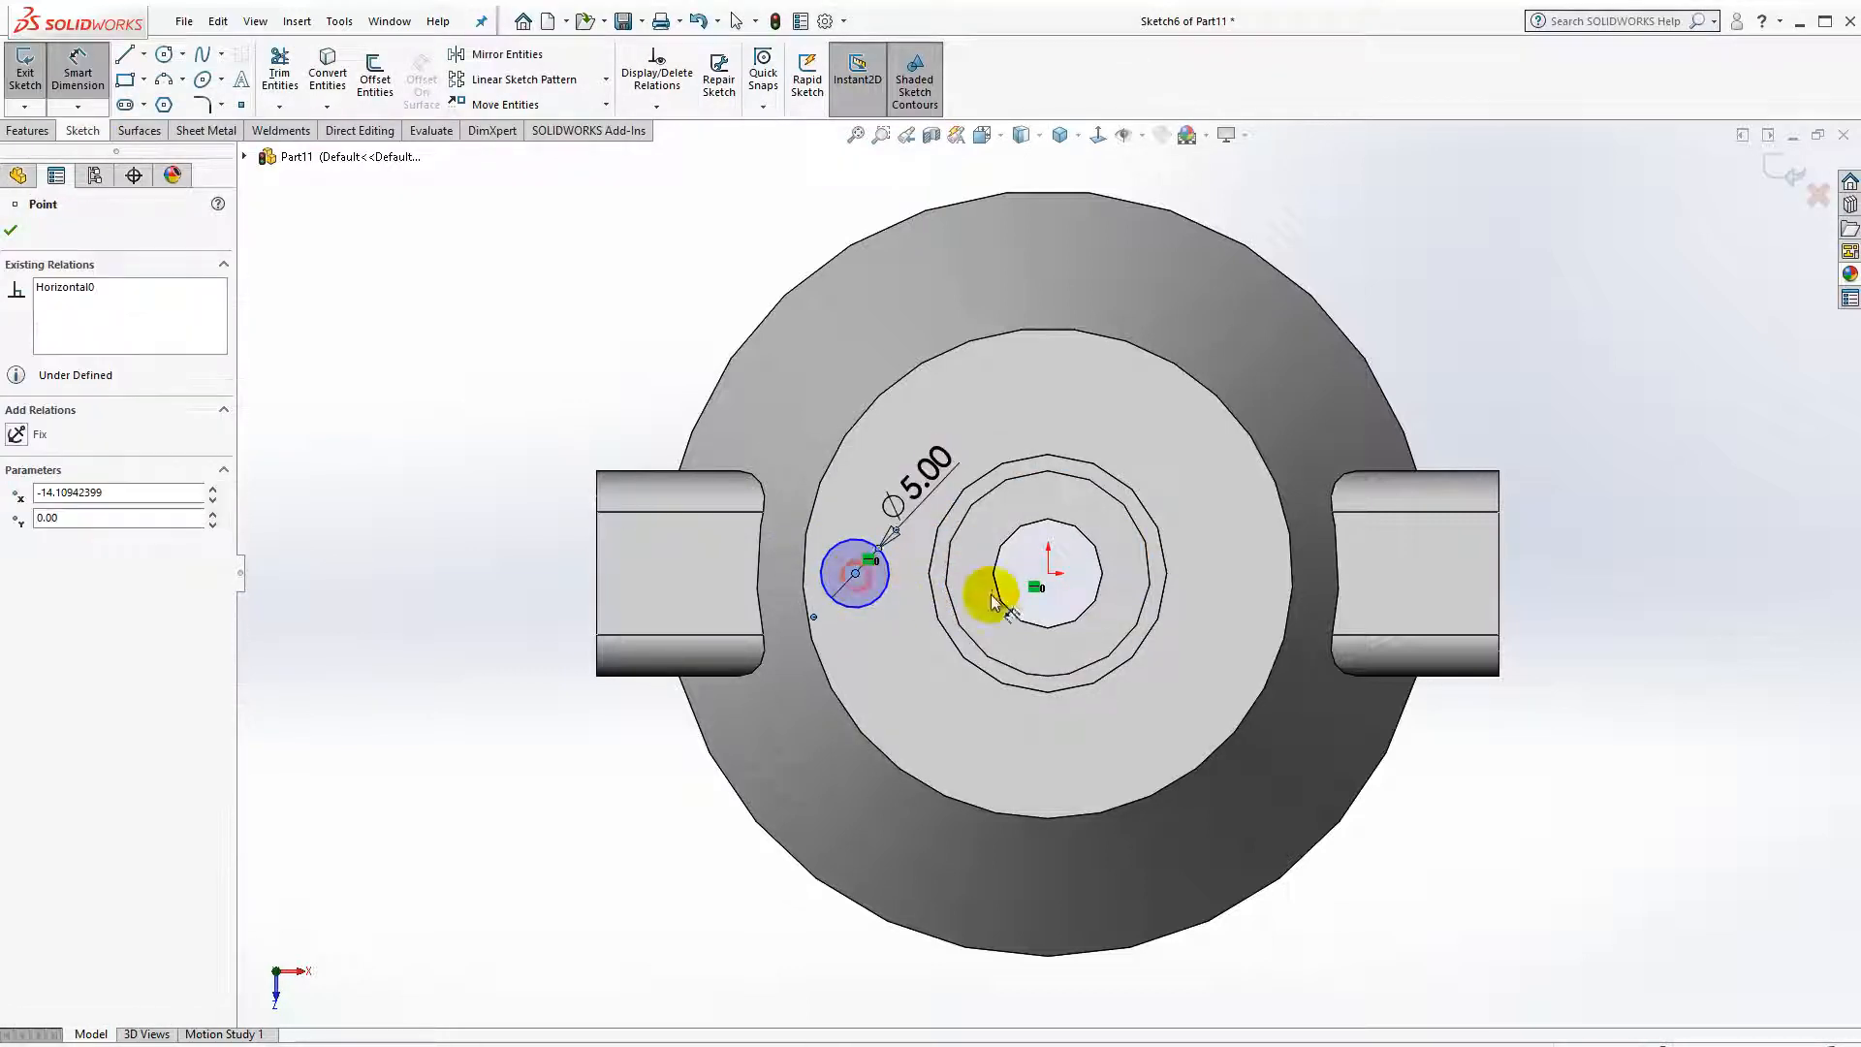
left_click(1048, 574)
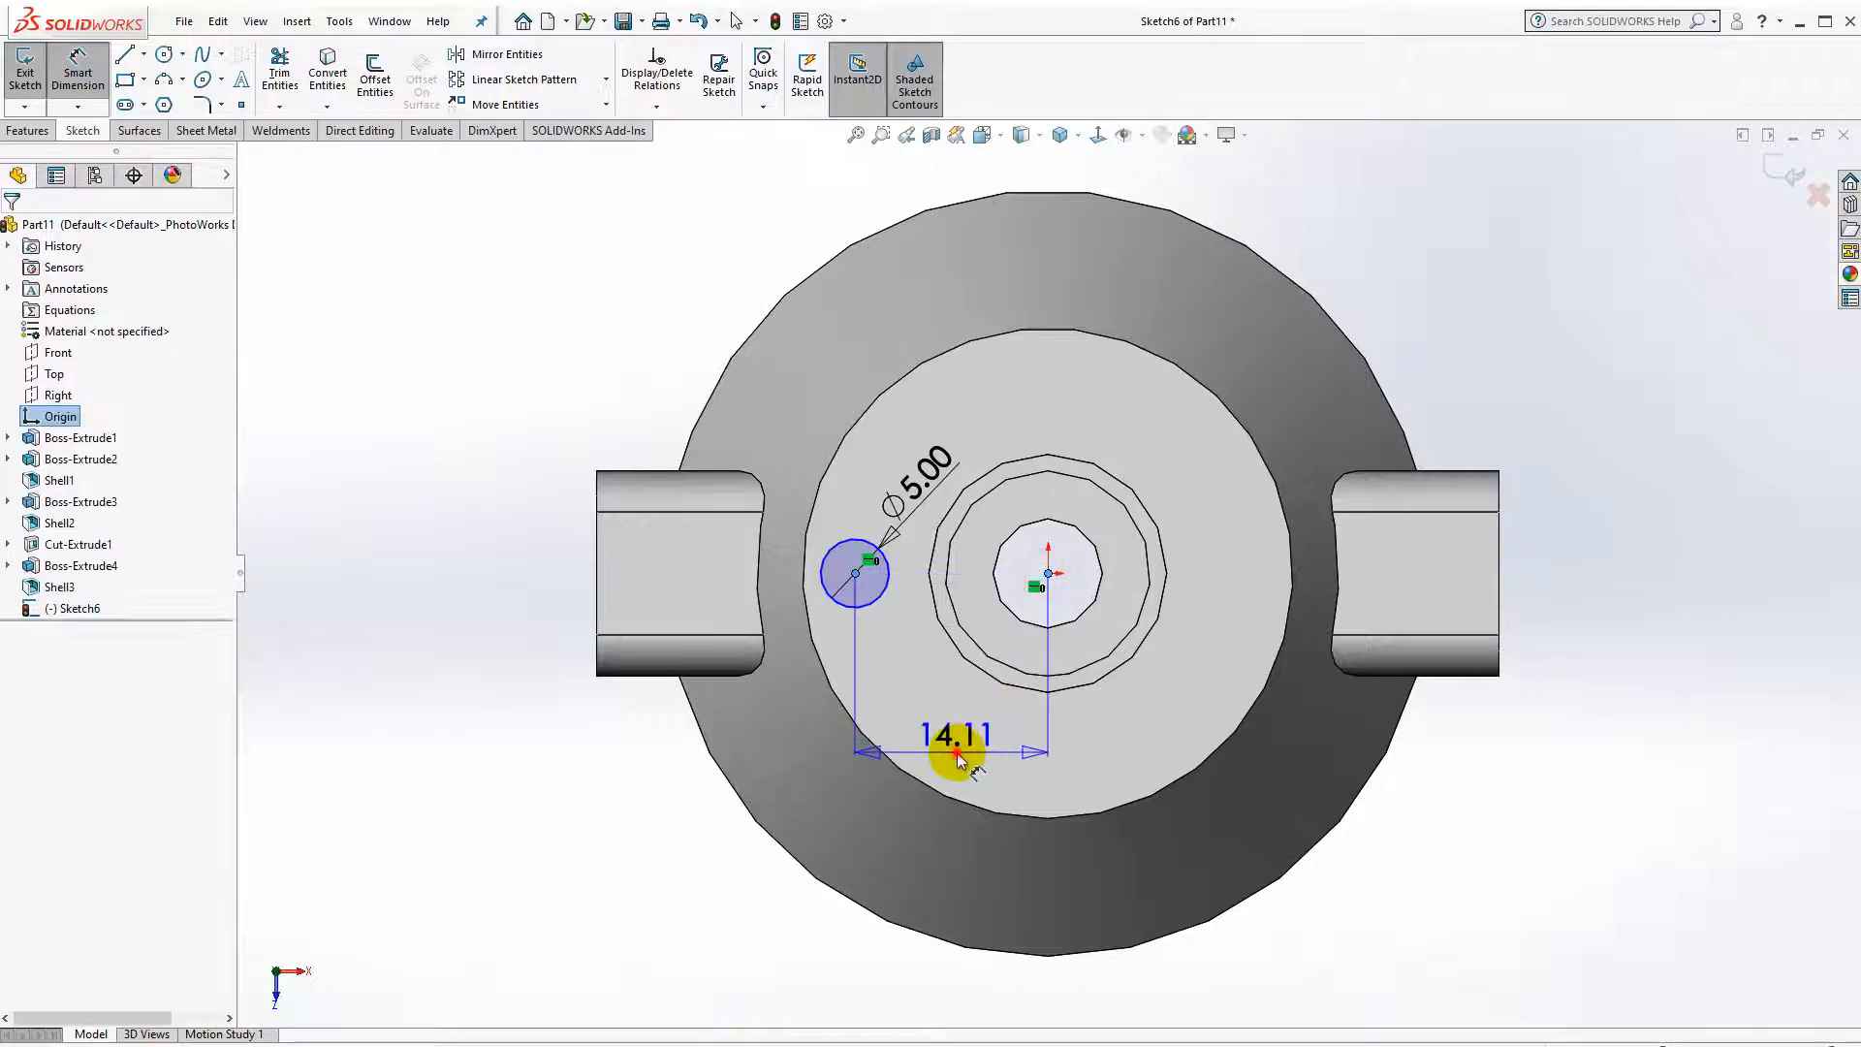
left_click(957, 752)
type("14")
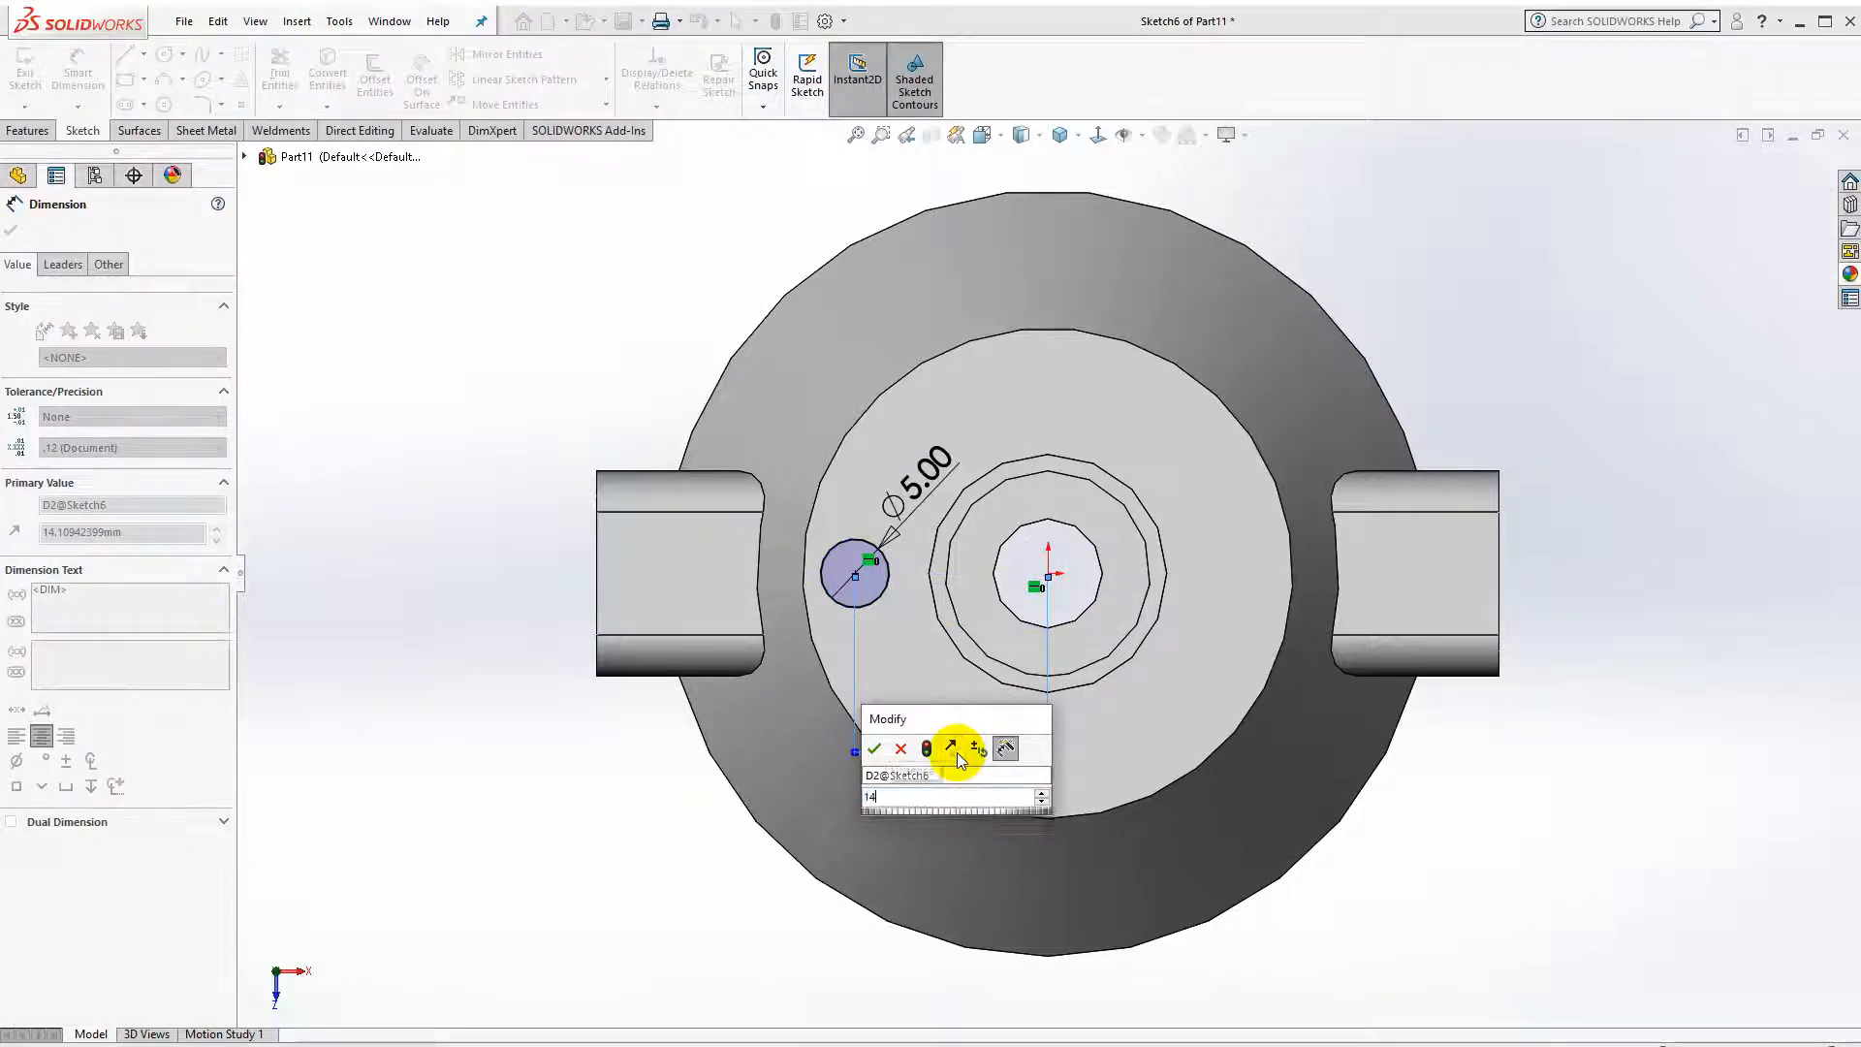
key("Return")
Extrude the 5 mm circle 8 mm in the reversed direction into the part's interior as a Blind, merged pin.
left_click(29, 131)
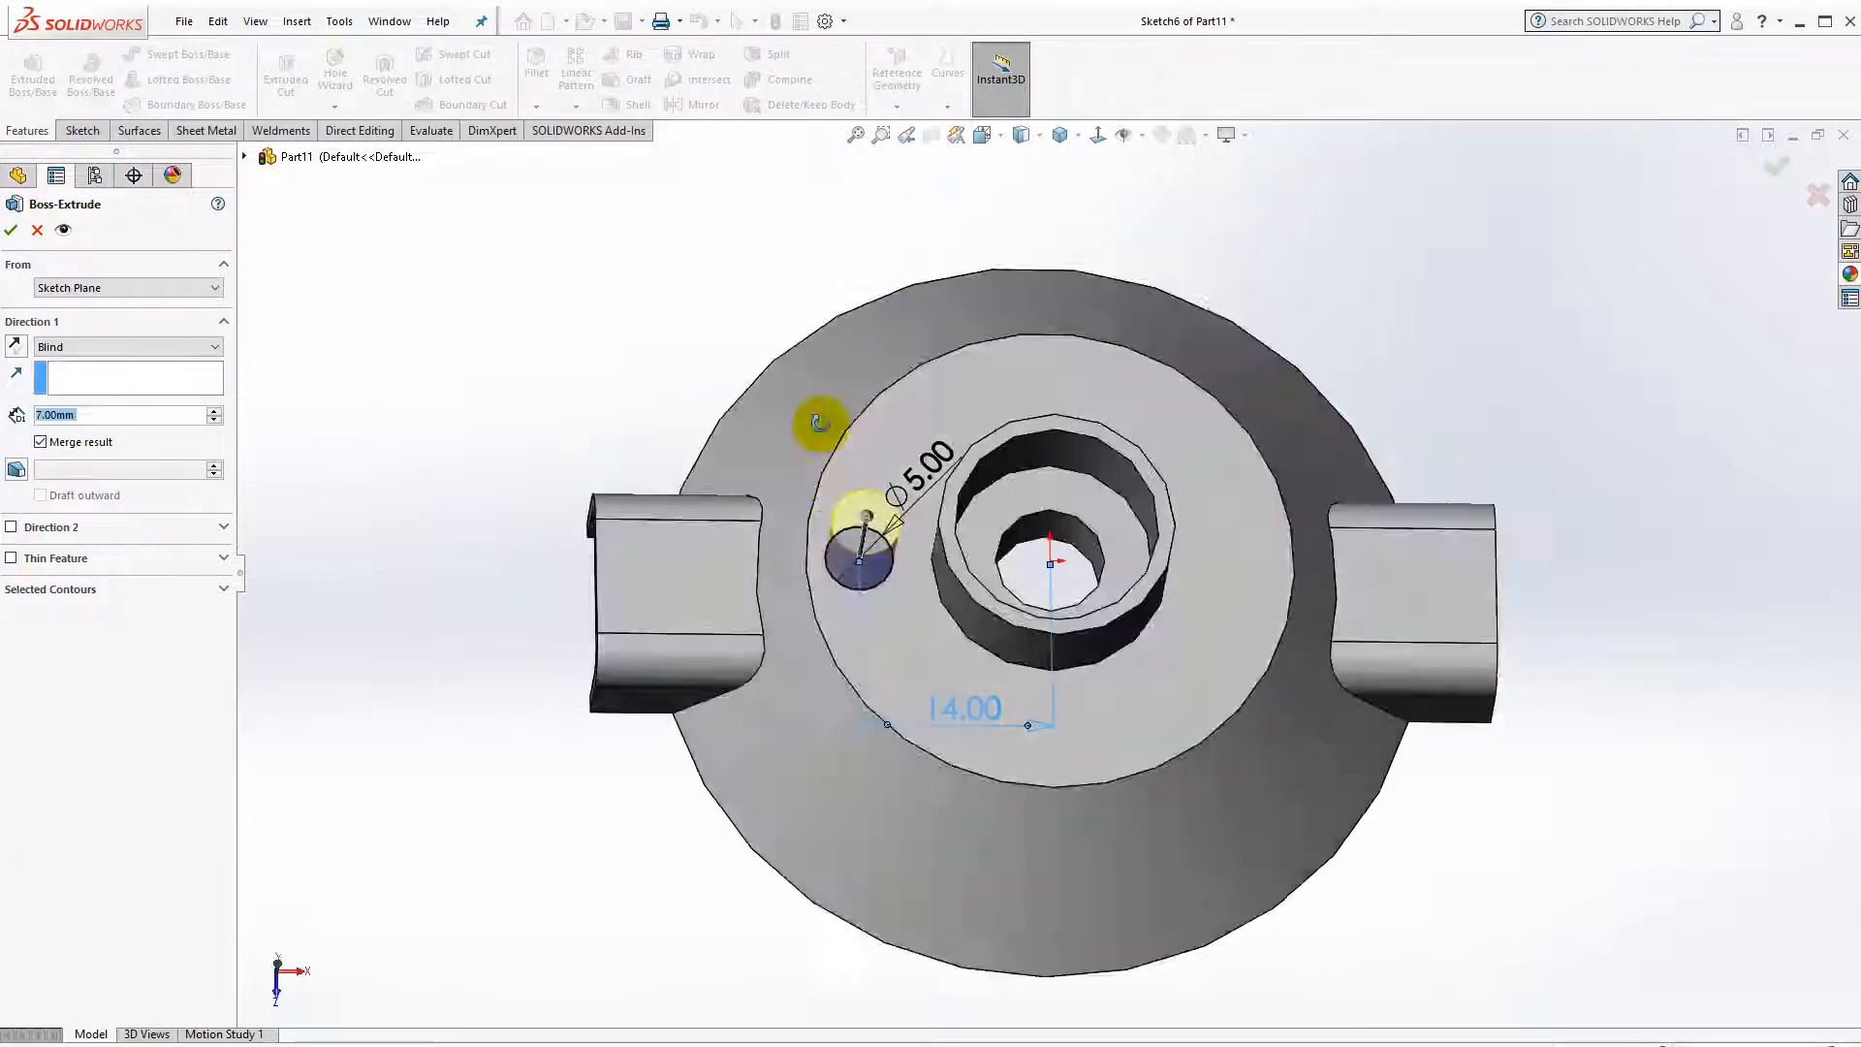
left_click(16, 347)
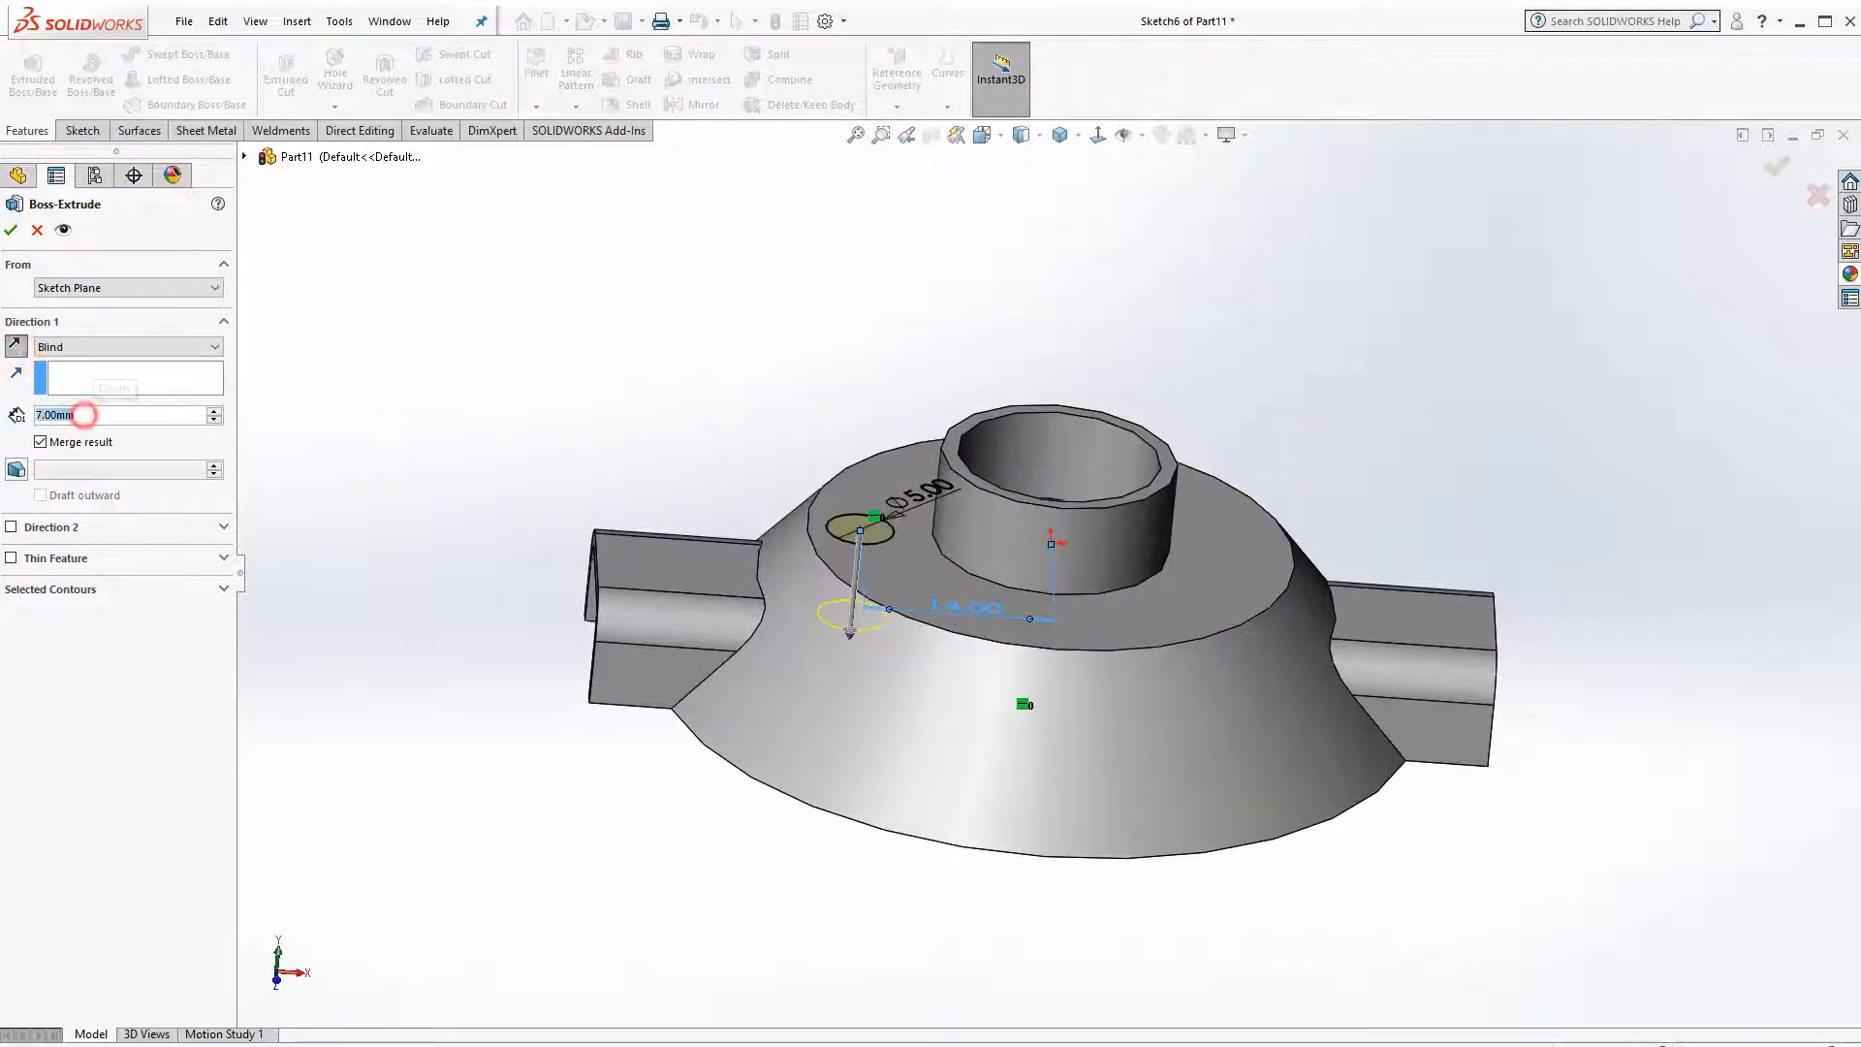
scroll(341, 562, "up", 1)
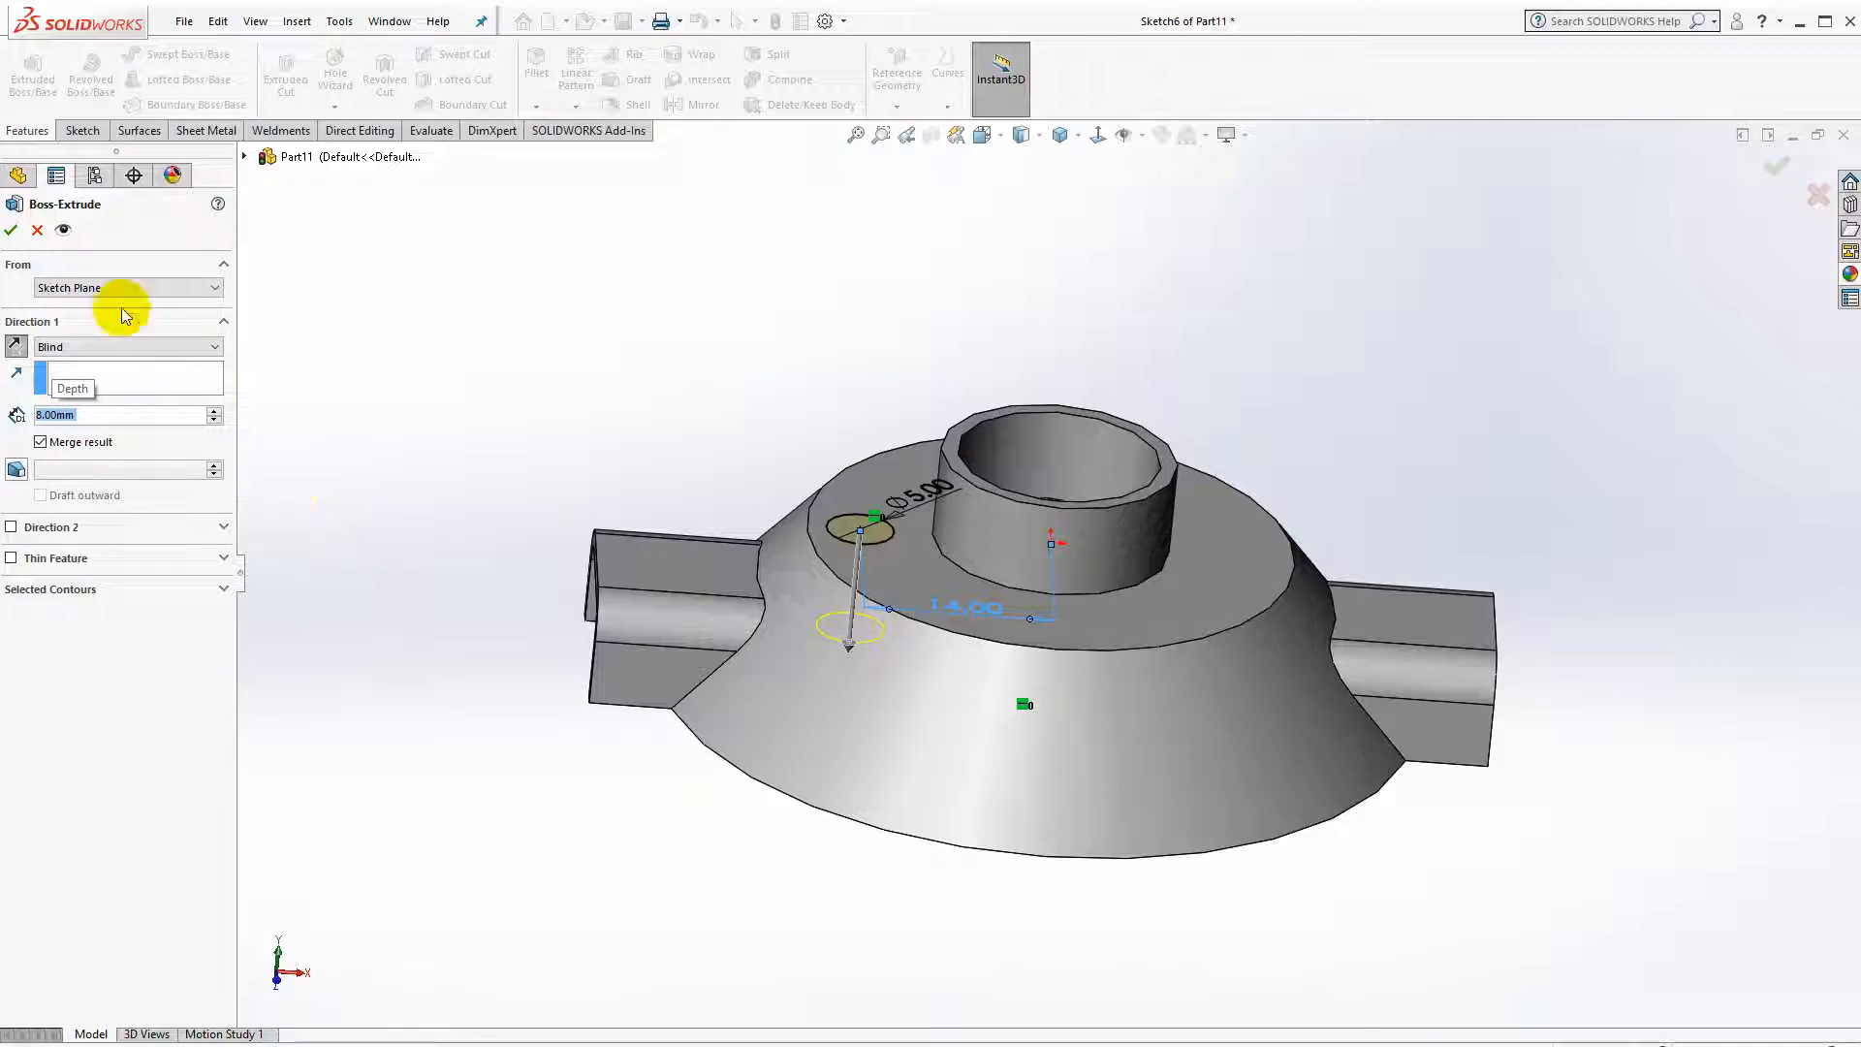
left_click(11, 229)
left_click(869, 613)
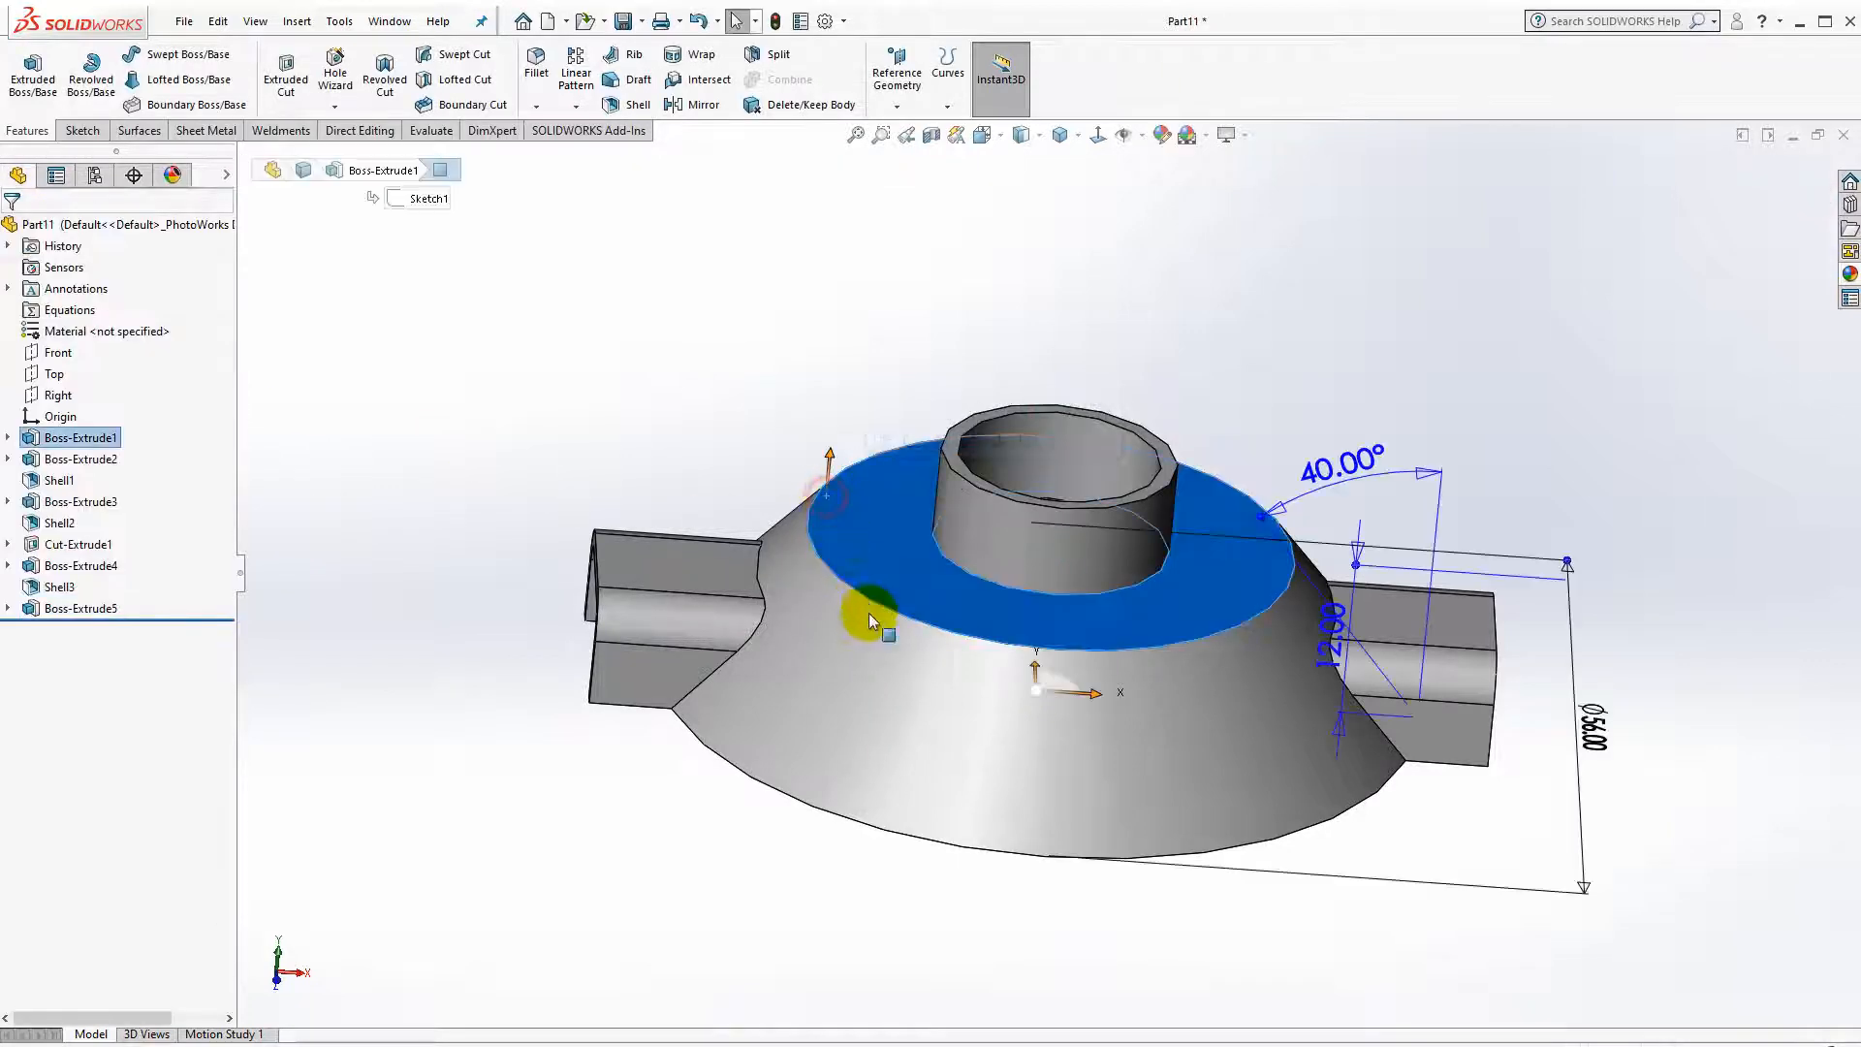
middle_click_drag(881, 698, 1018, 382)
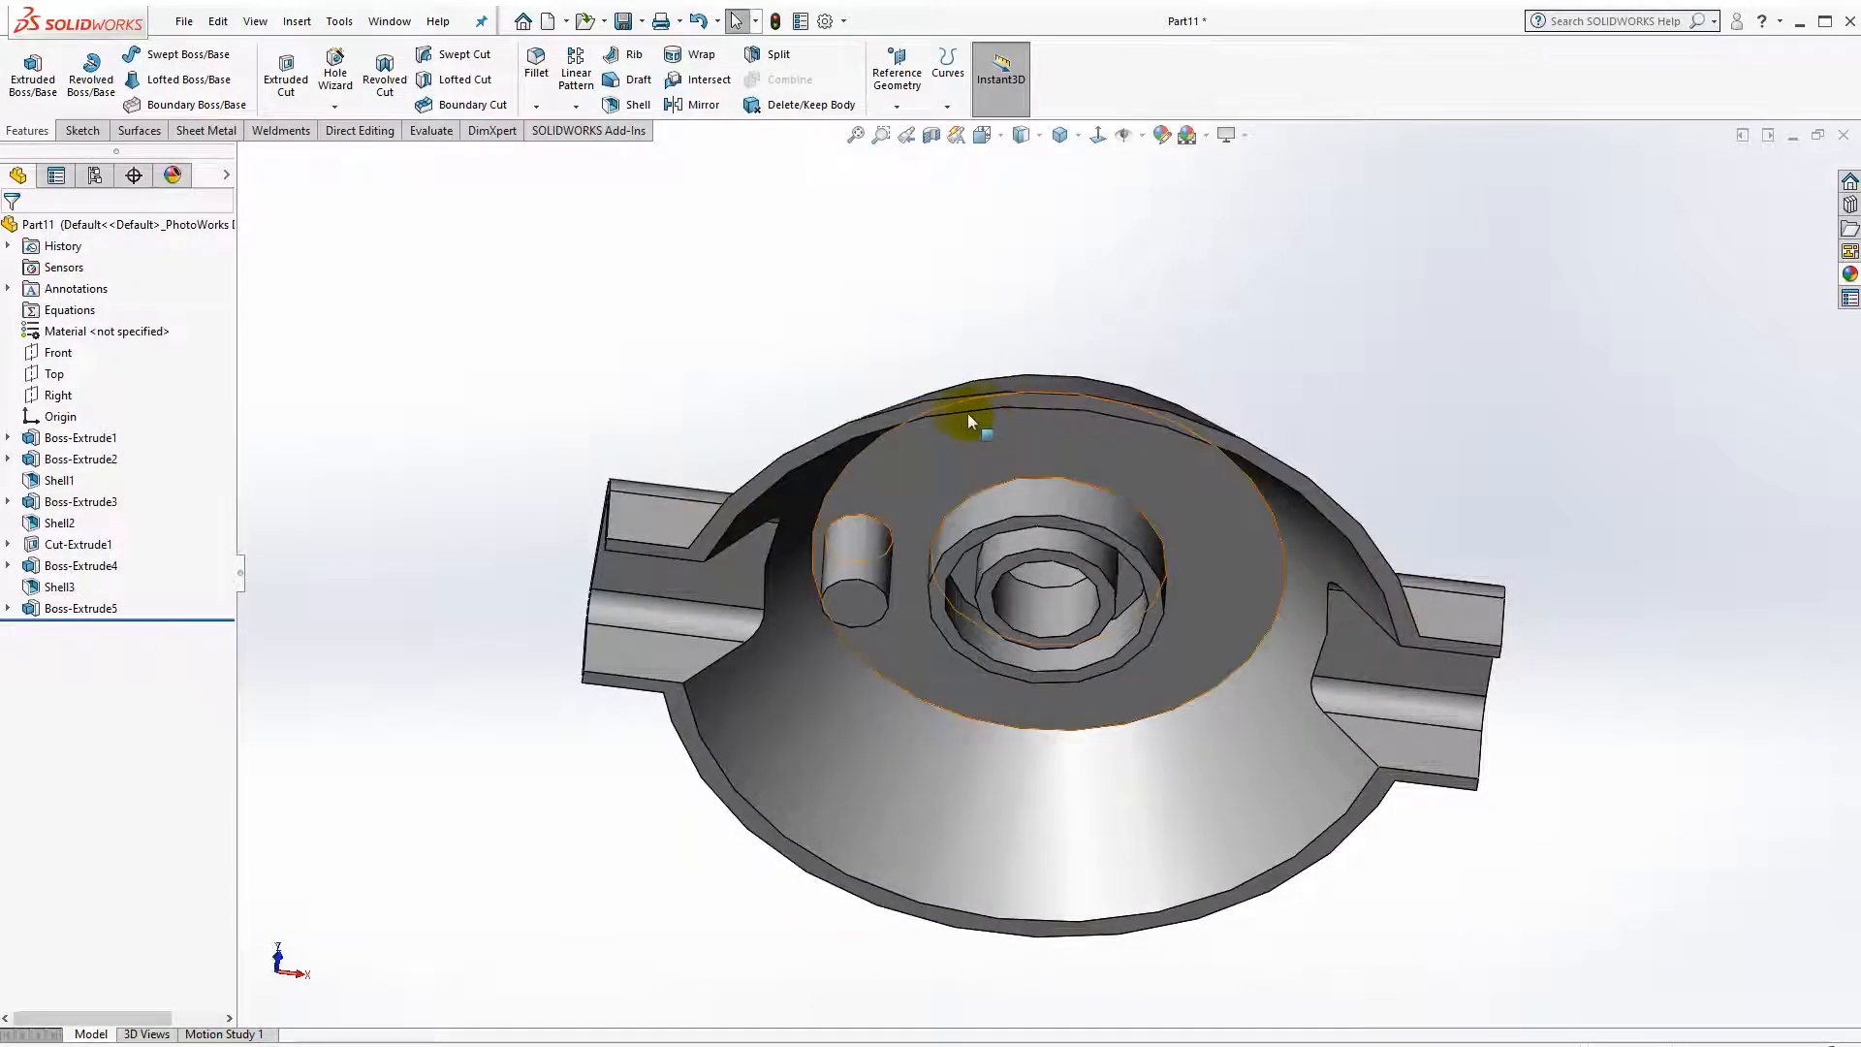
left_click(859, 556)
left_click(678, 366)
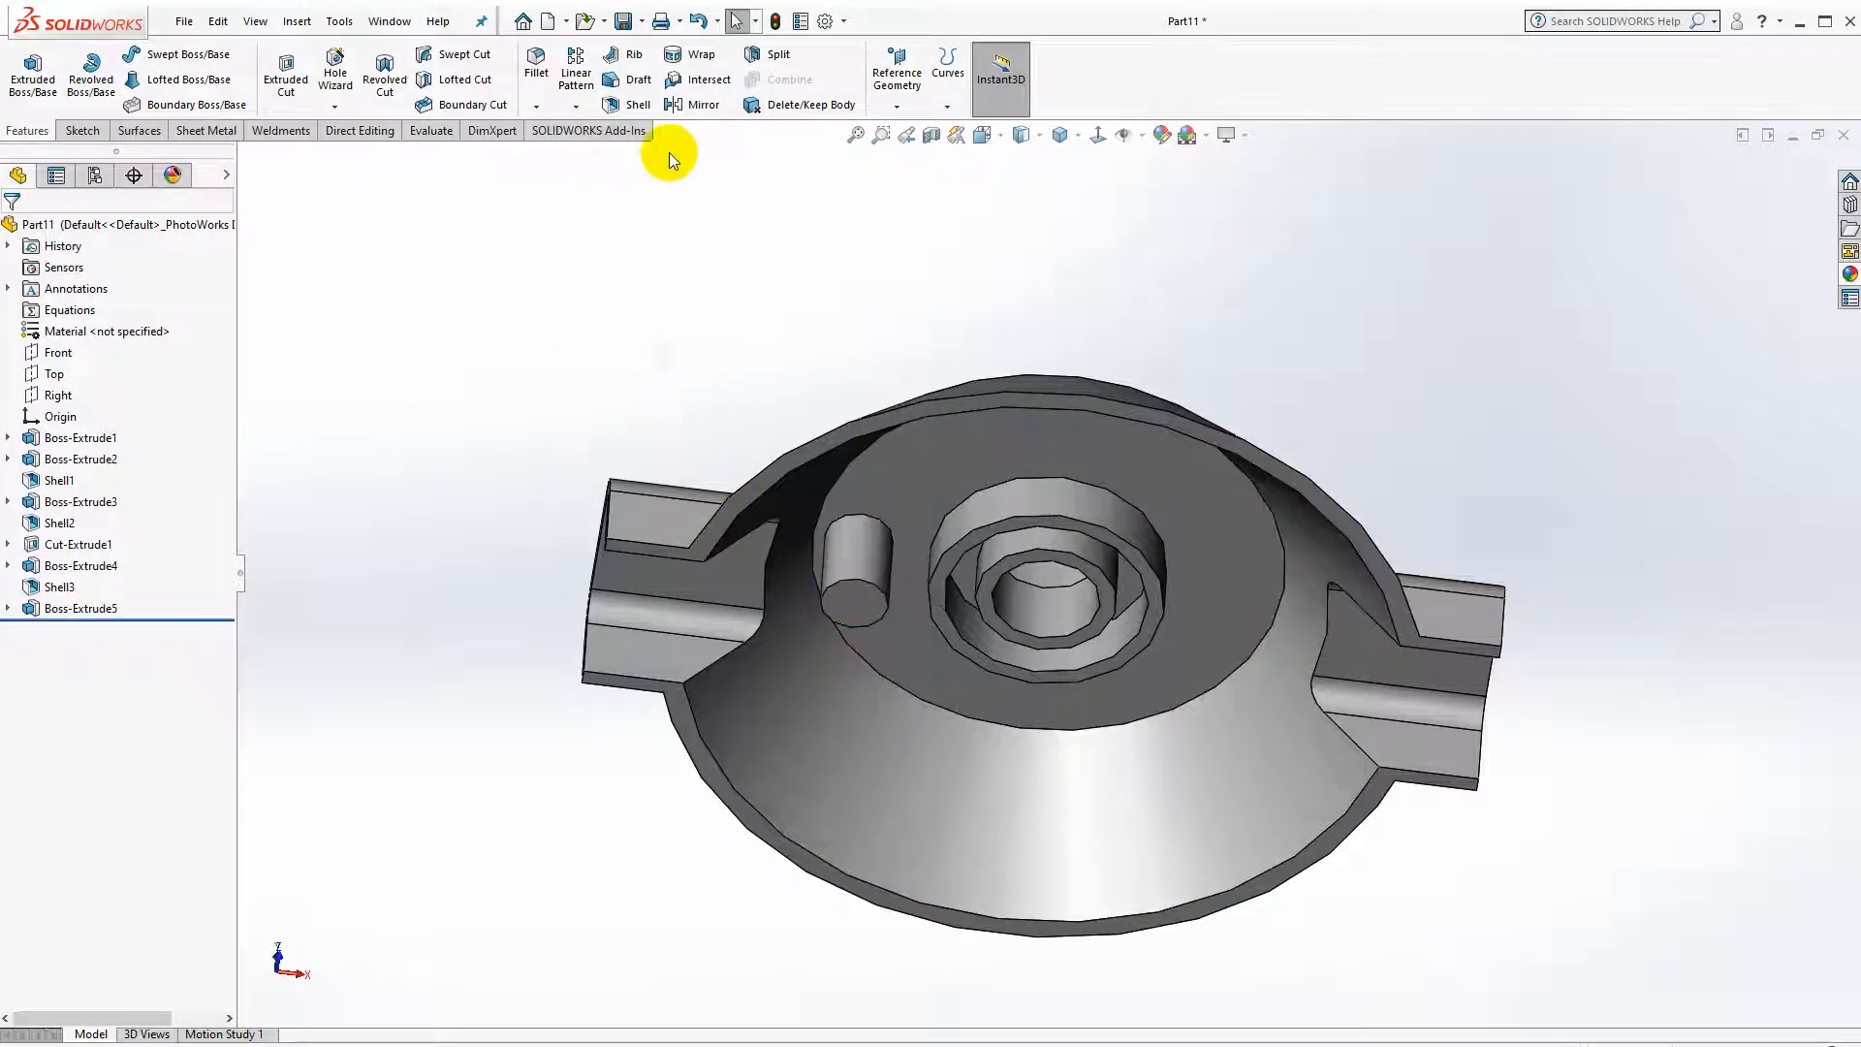
left_click(638, 104)
left_click(853, 601)
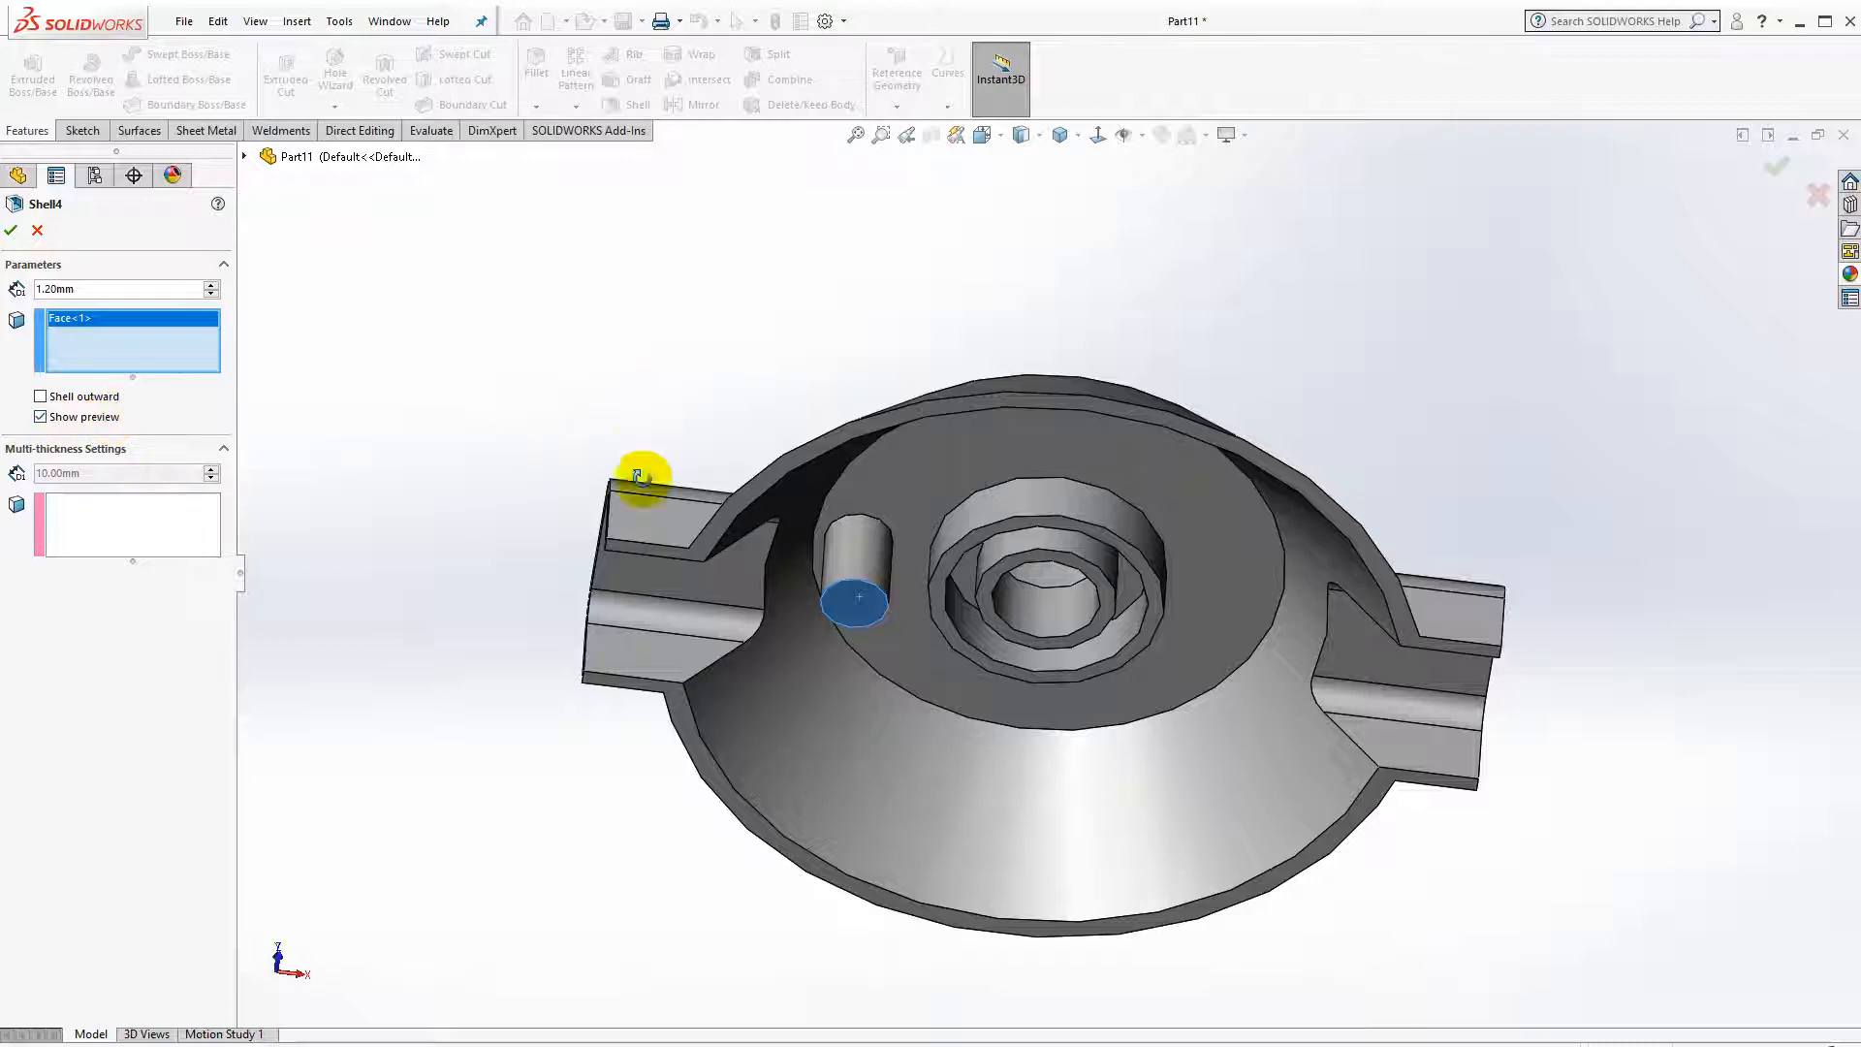
middle_click_drag(639, 477, 651, 659)
left_click(859, 530)
middle_click_drag(758, 787, 833, 592)
scroll(872, 533, "down", 4)
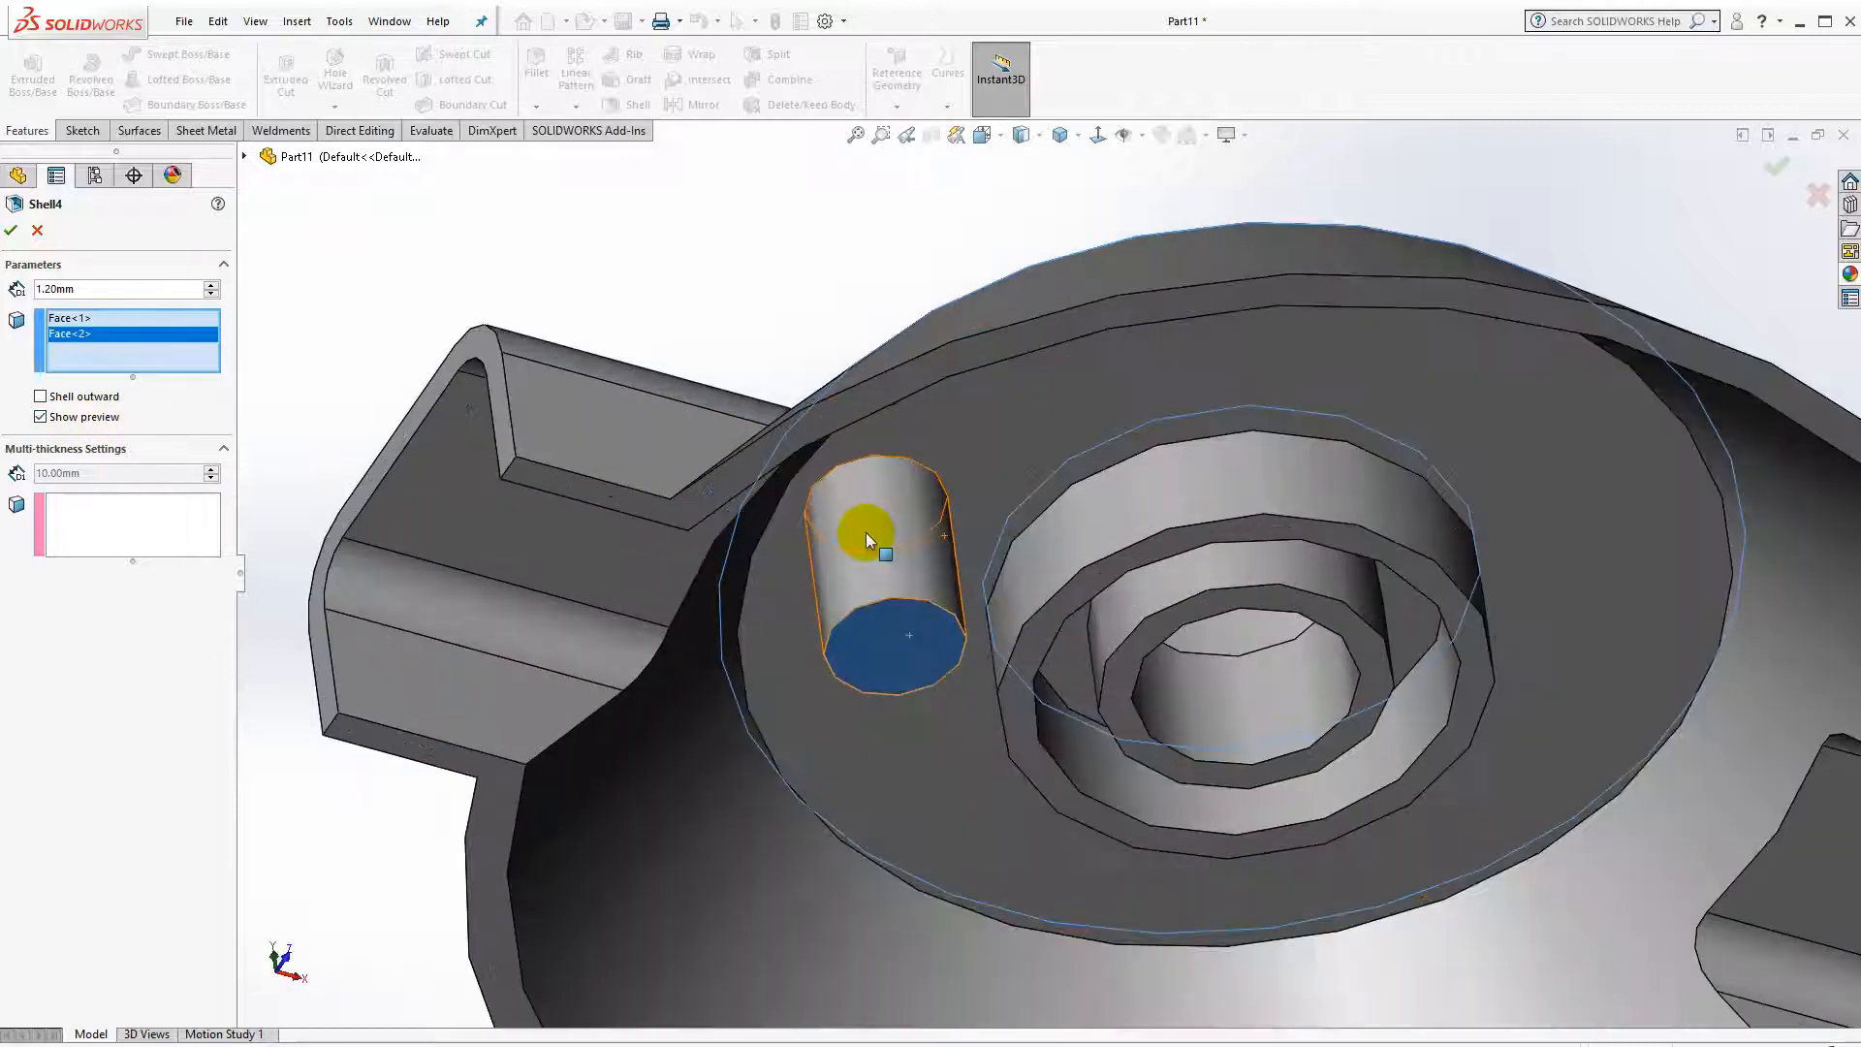
scroll(864, 532, "up", 5)
left_click(37, 233)
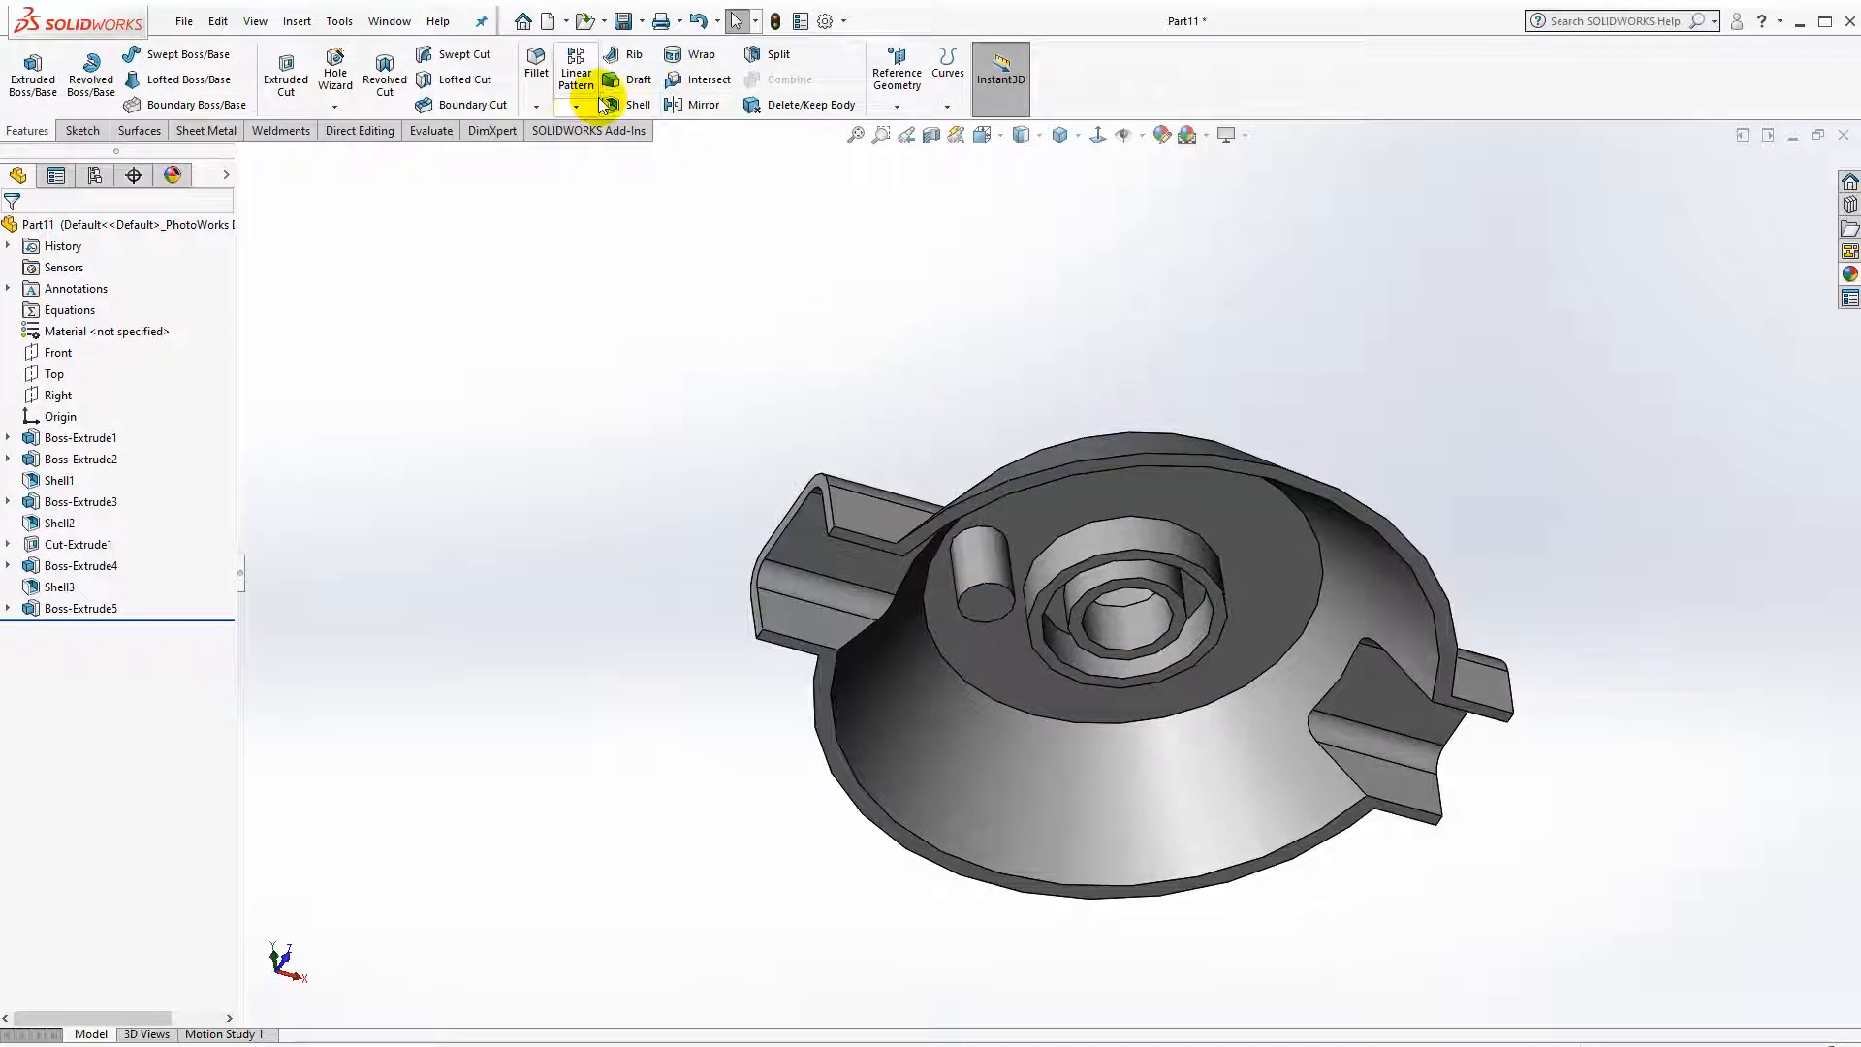
Mirror the extruded pin about the Right plane to the opposite side of the central ring.
left_click(576, 106)
left_click(582, 175)
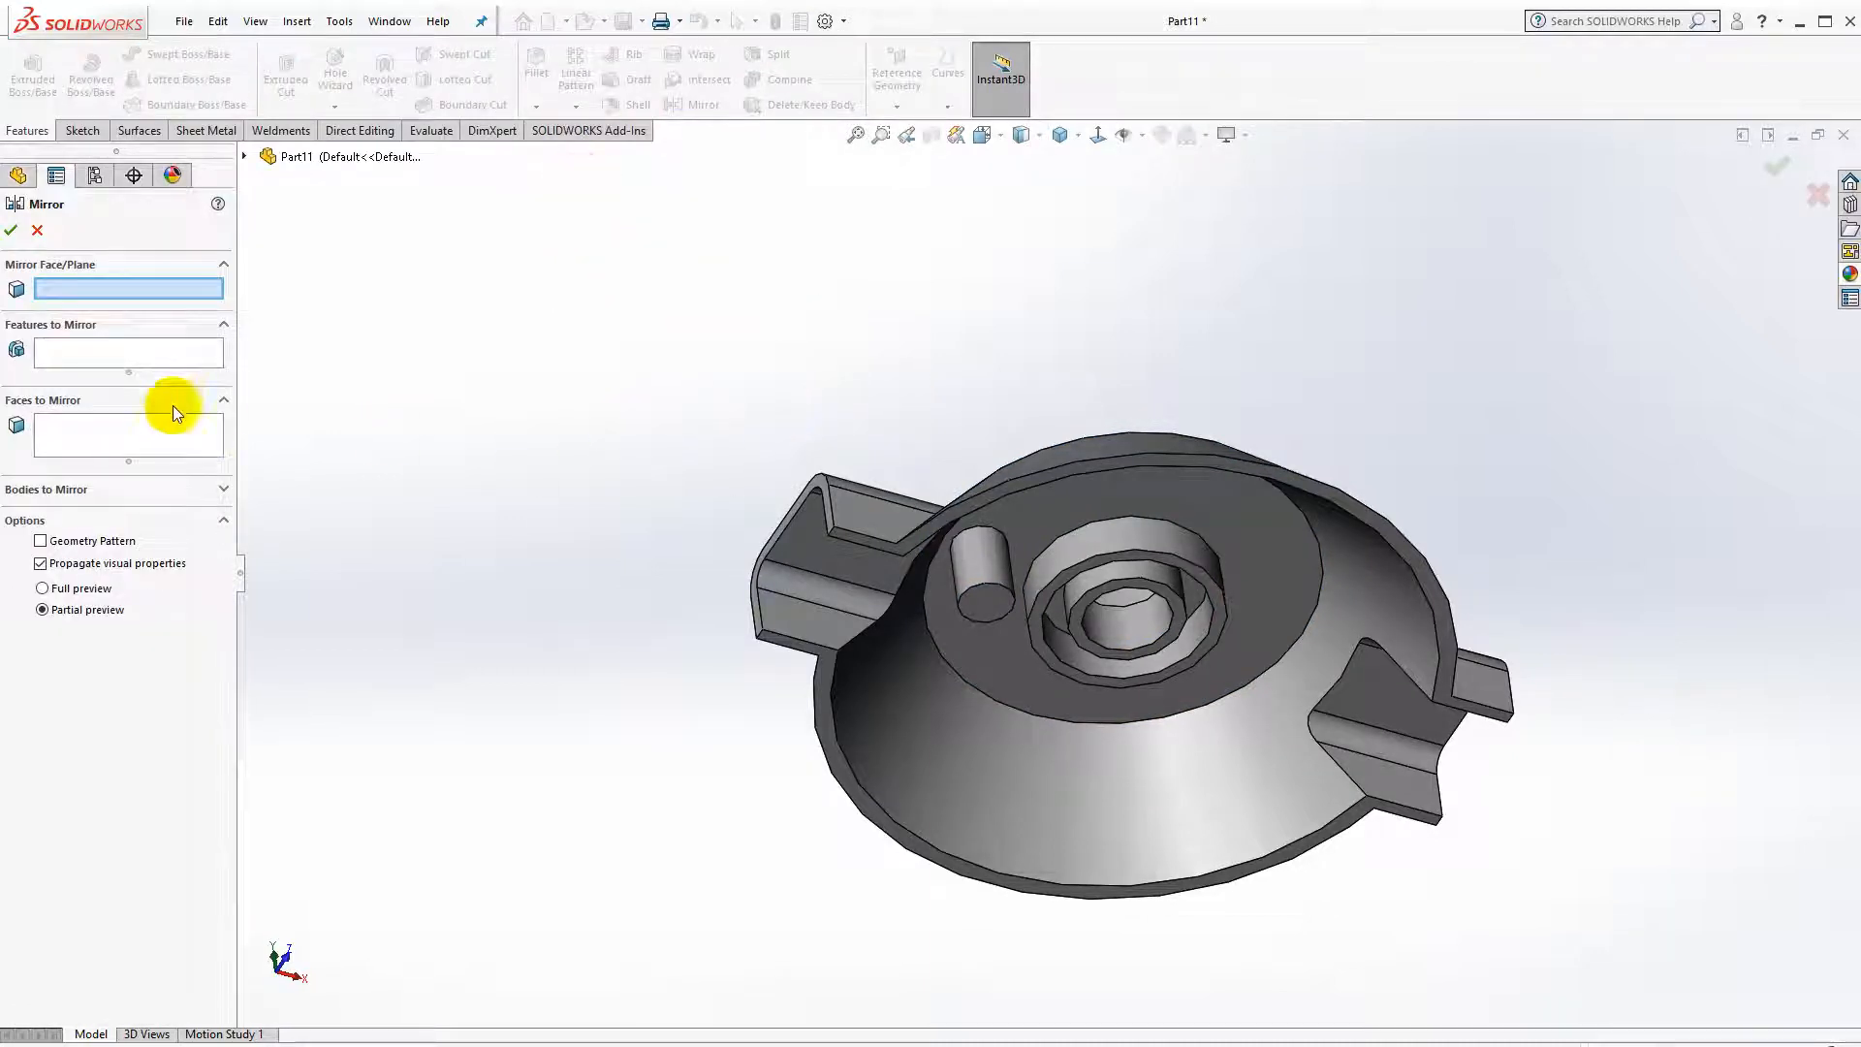
left_click(244, 157)
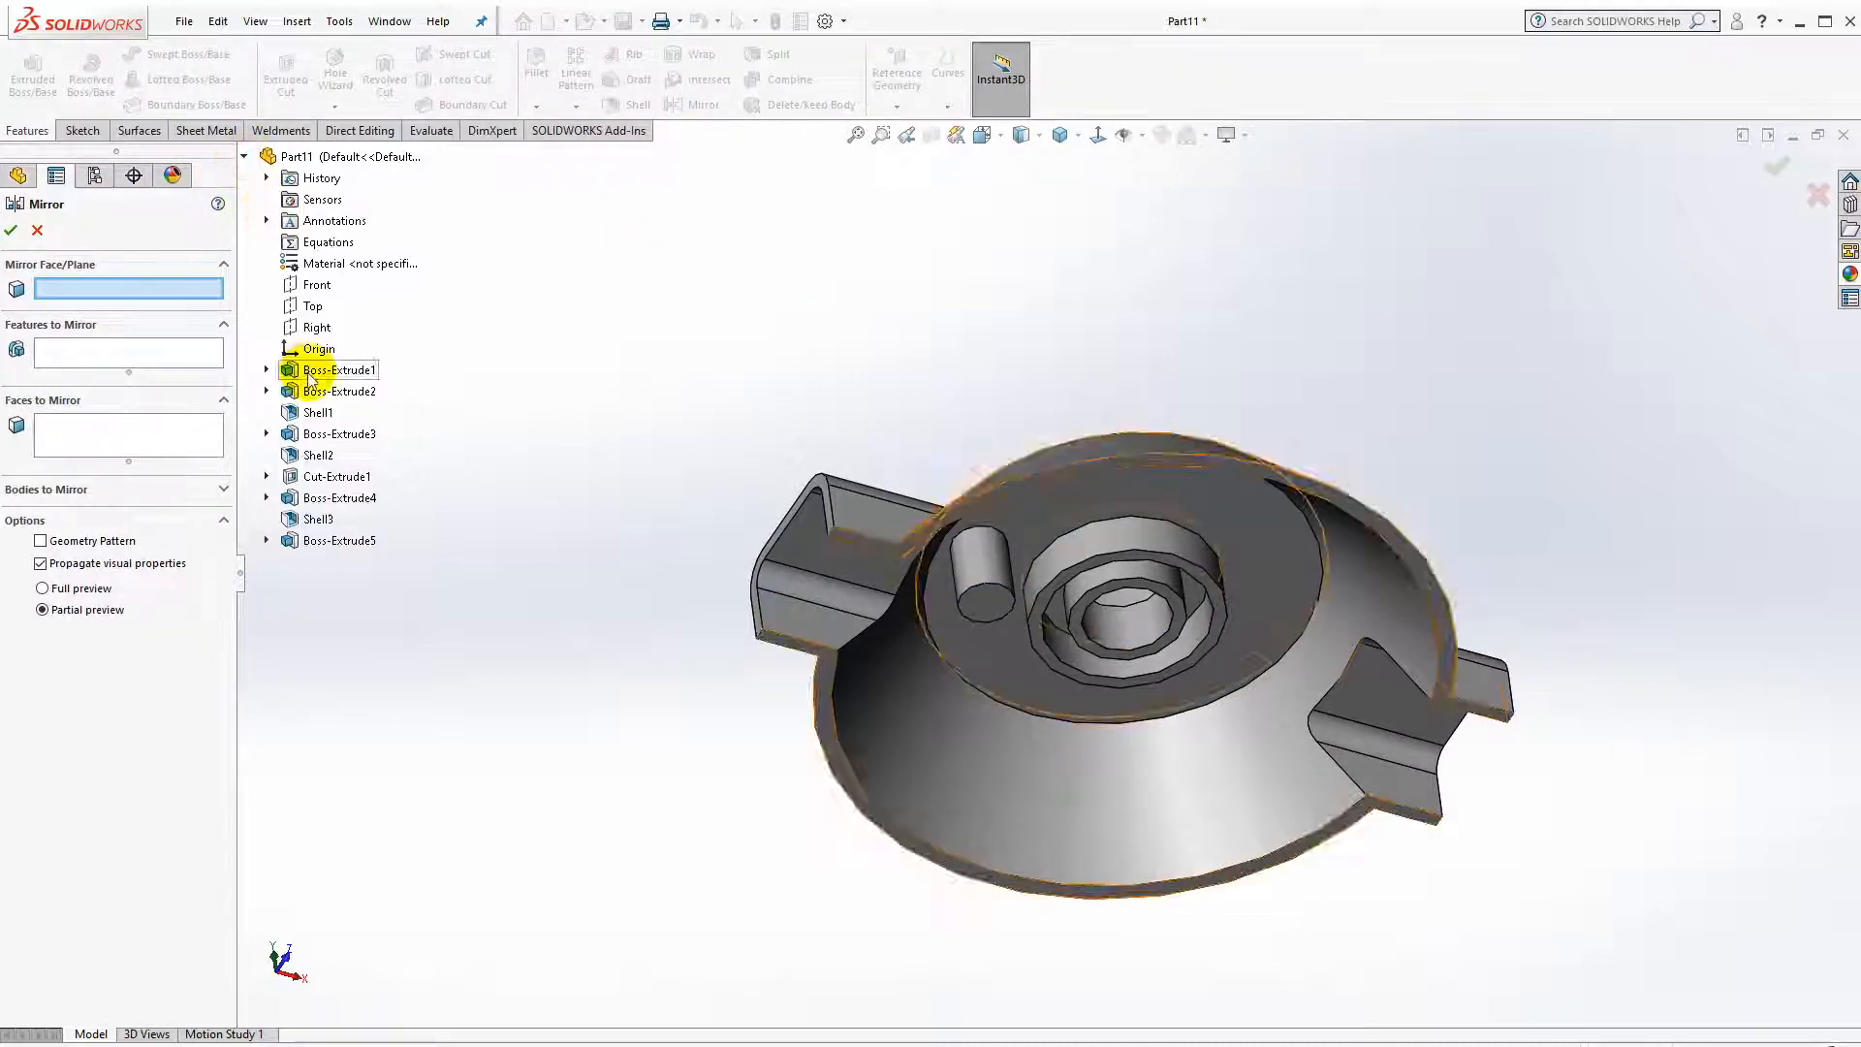
left_click(320, 329)
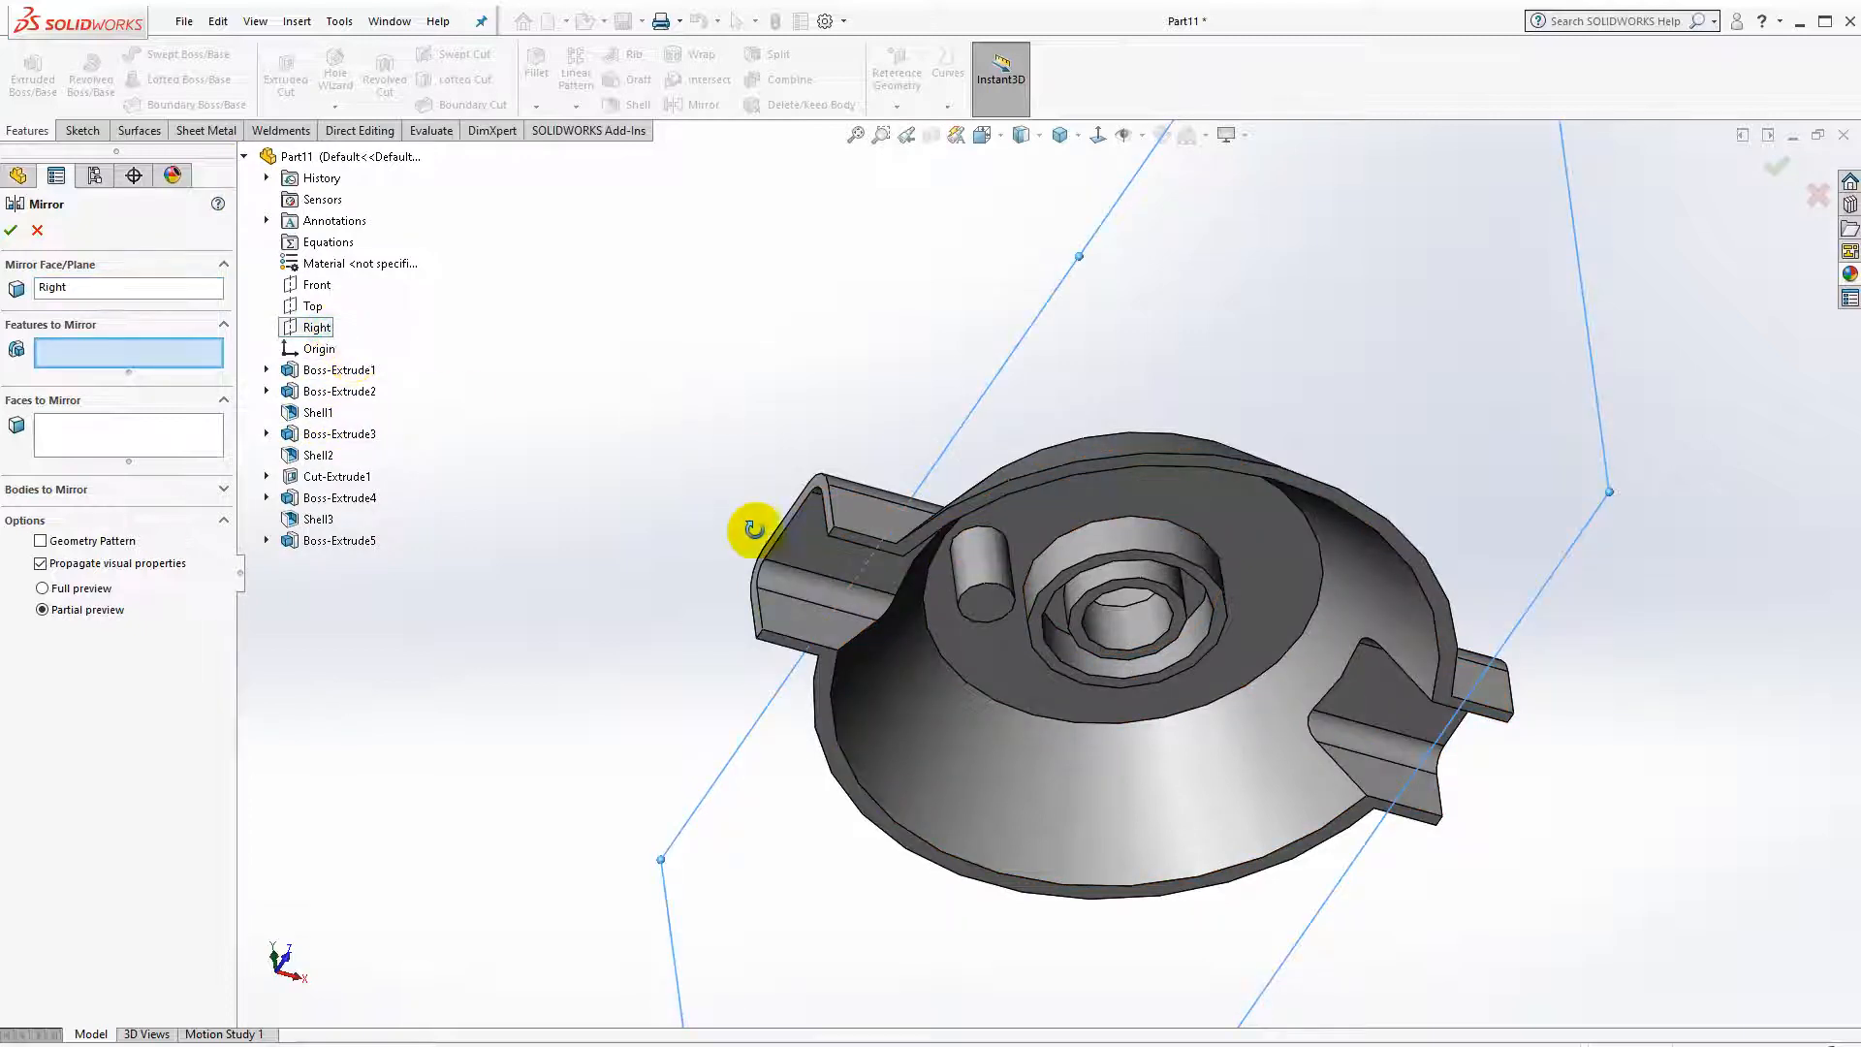
middle_click_drag(754, 528, 968, 610)
left_click(968, 591)
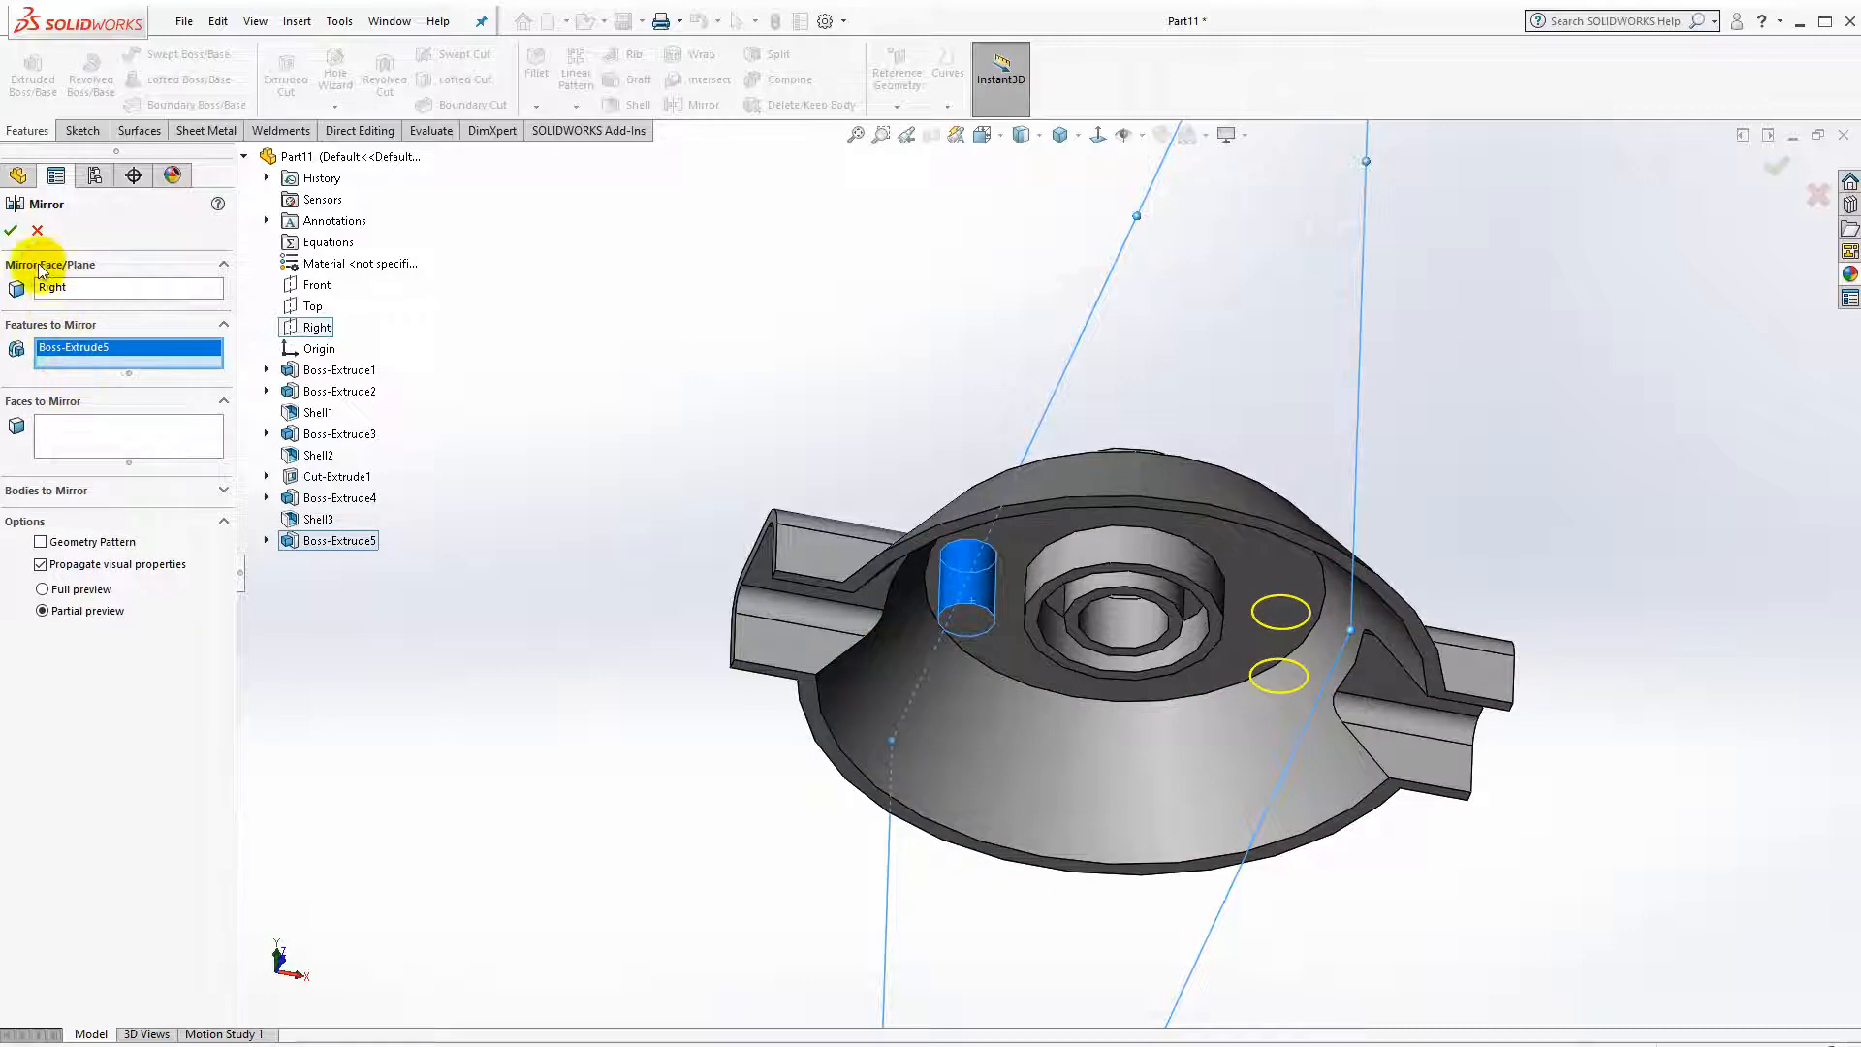
scroll(1012, 605, "down", 3)
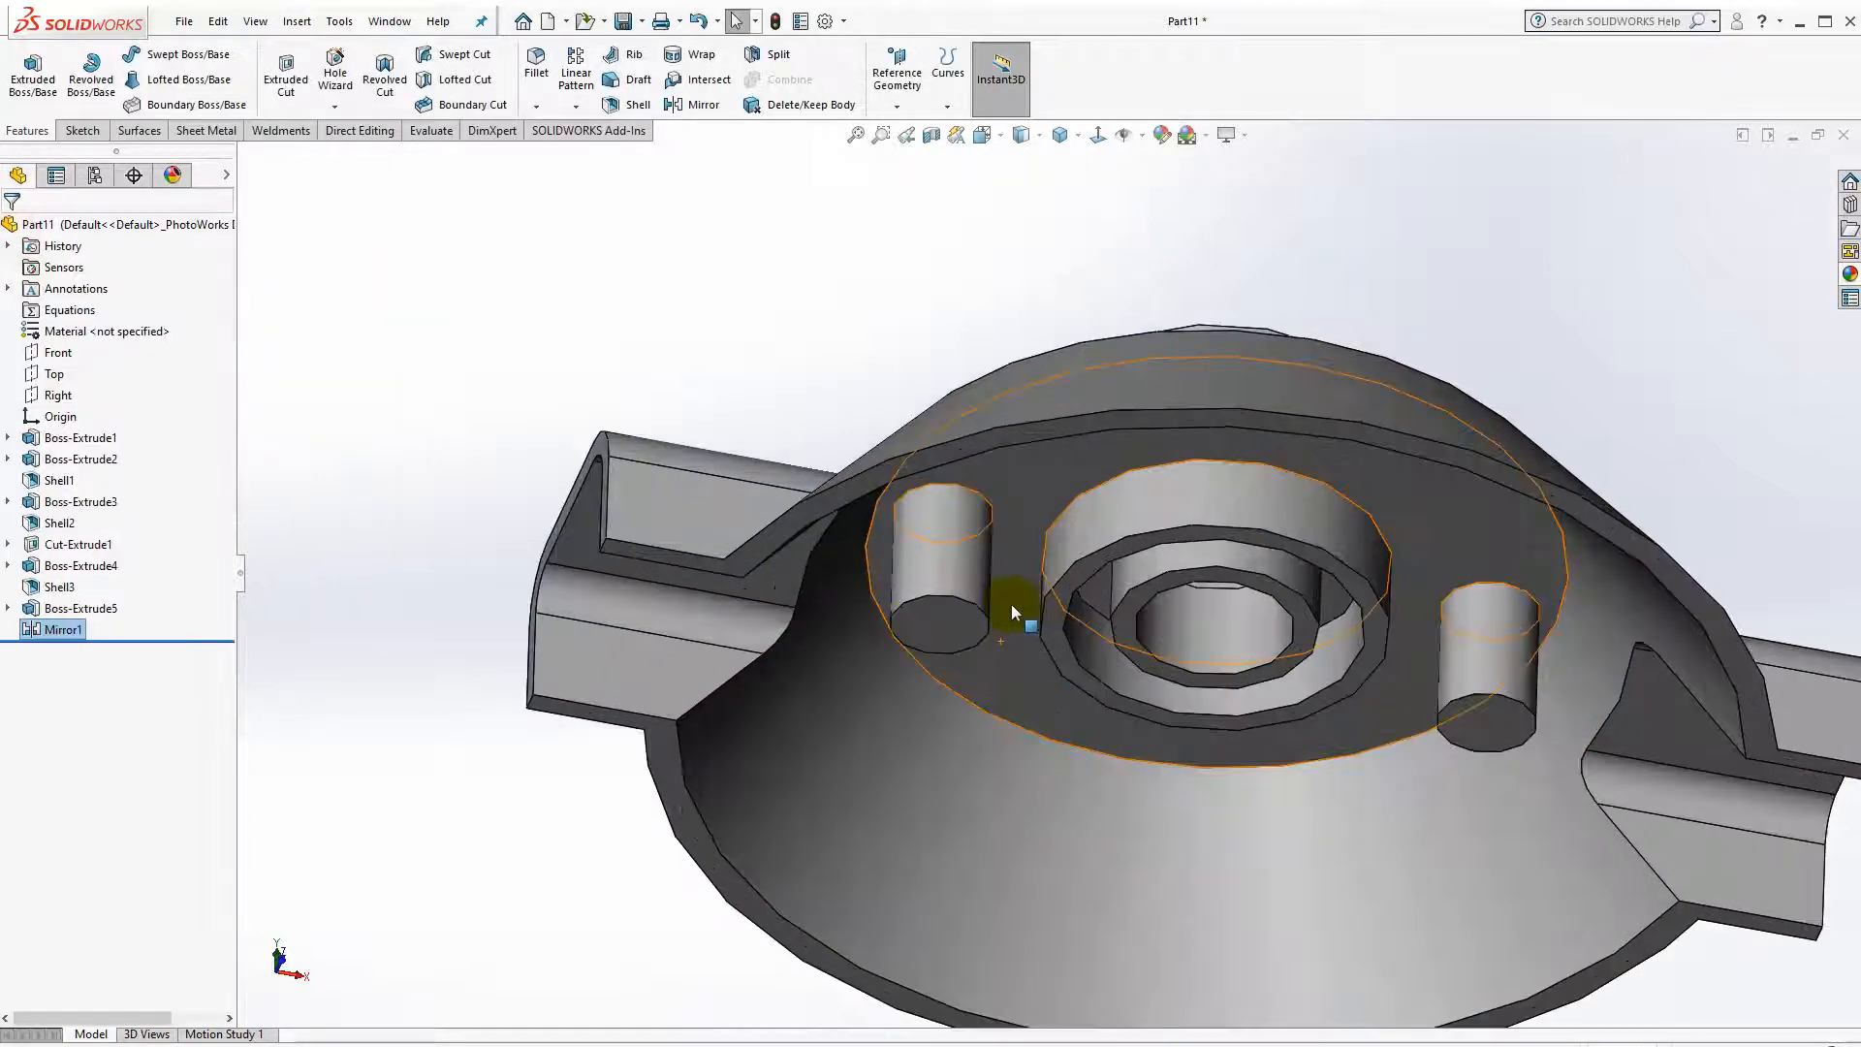
Start a sketch on the end face of the original pin on the negative X side, viewed normal to it.
scroll(1014, 611, "up", 2)
middle_click_drag(1257, 628, 1275, 466)
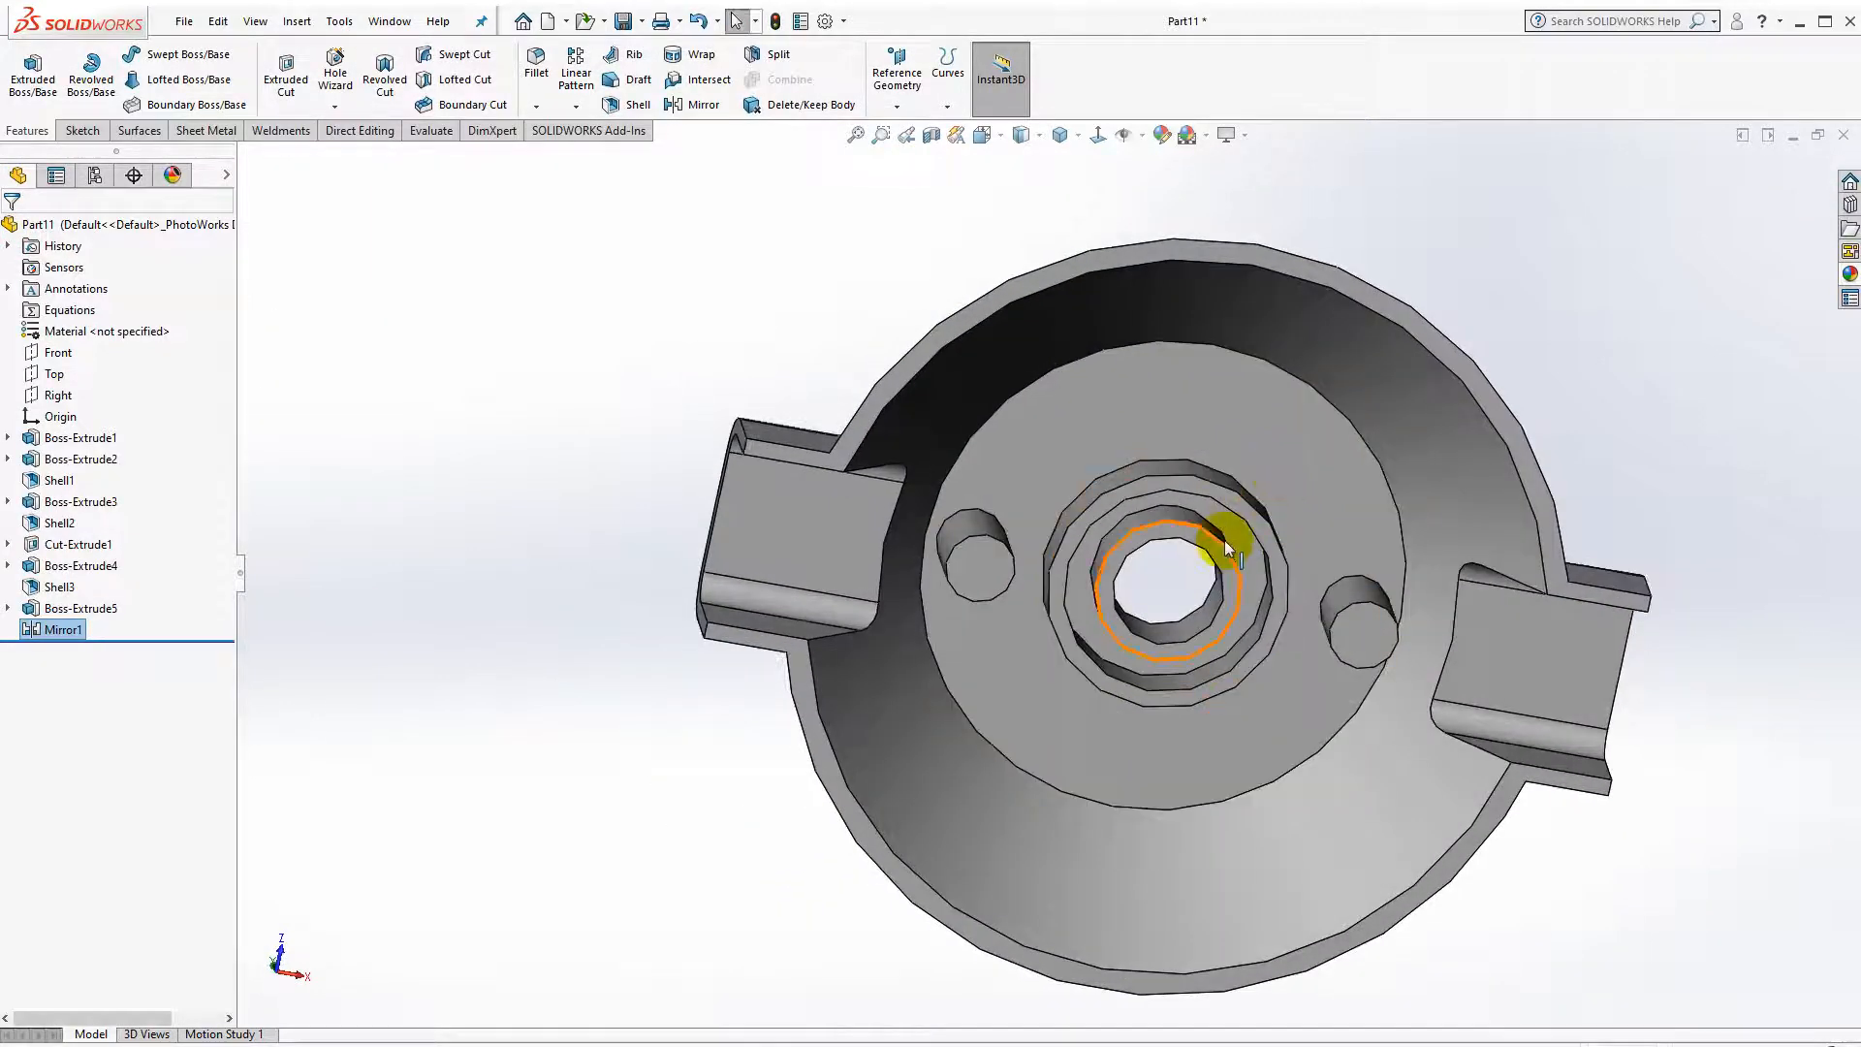
left_click(973, 593)
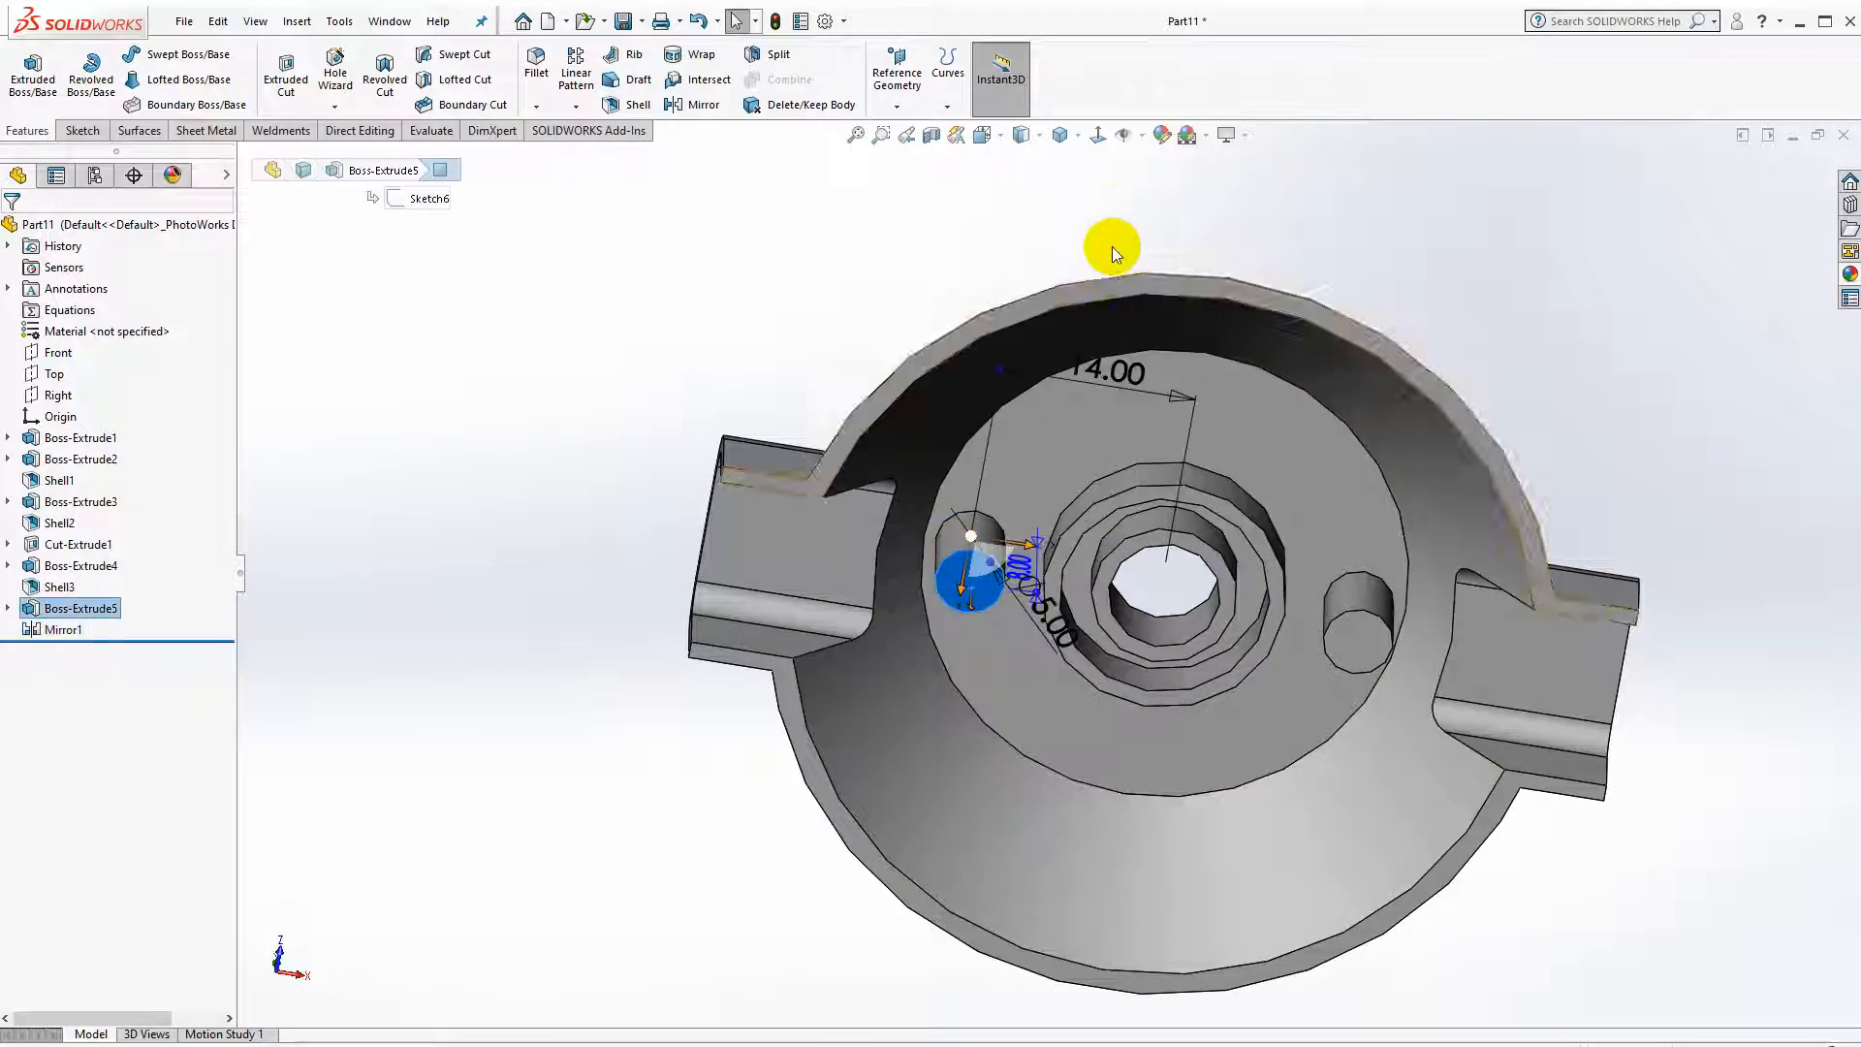
left_click(1097, 137)
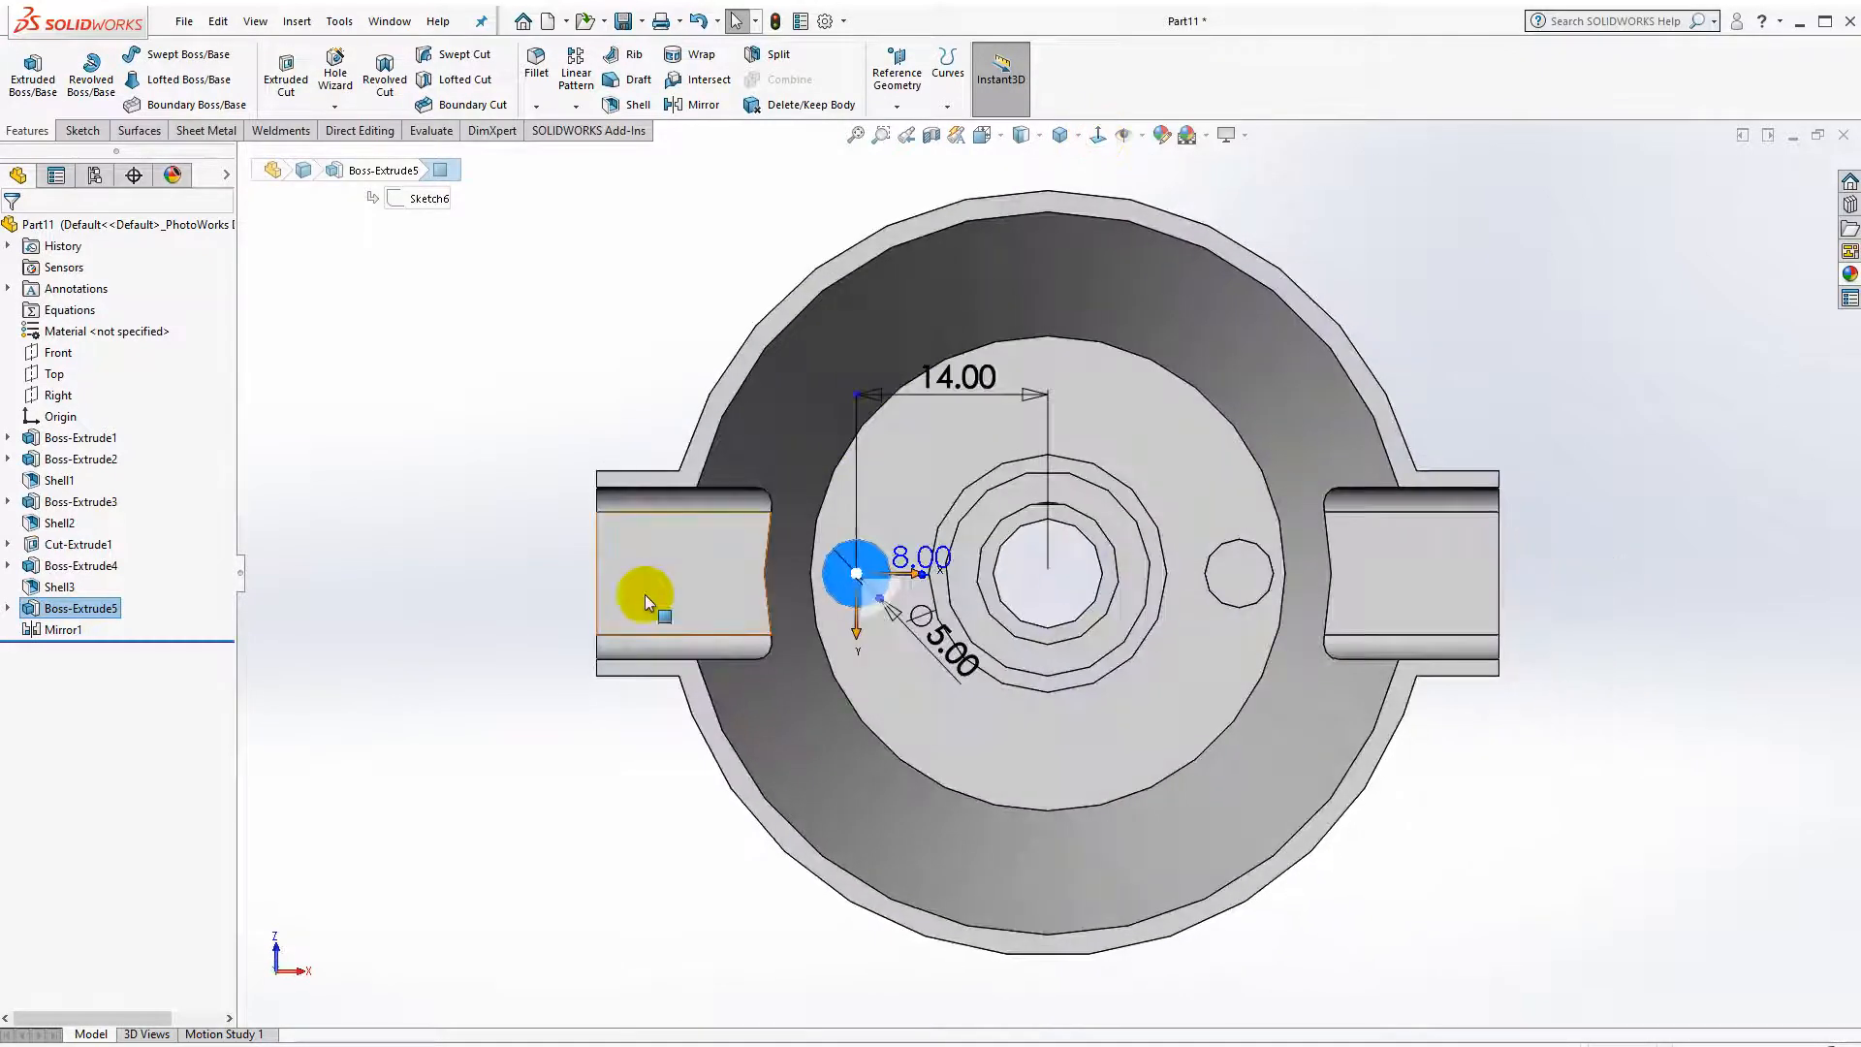
left_click(81, 132)
left_click(34, 77)
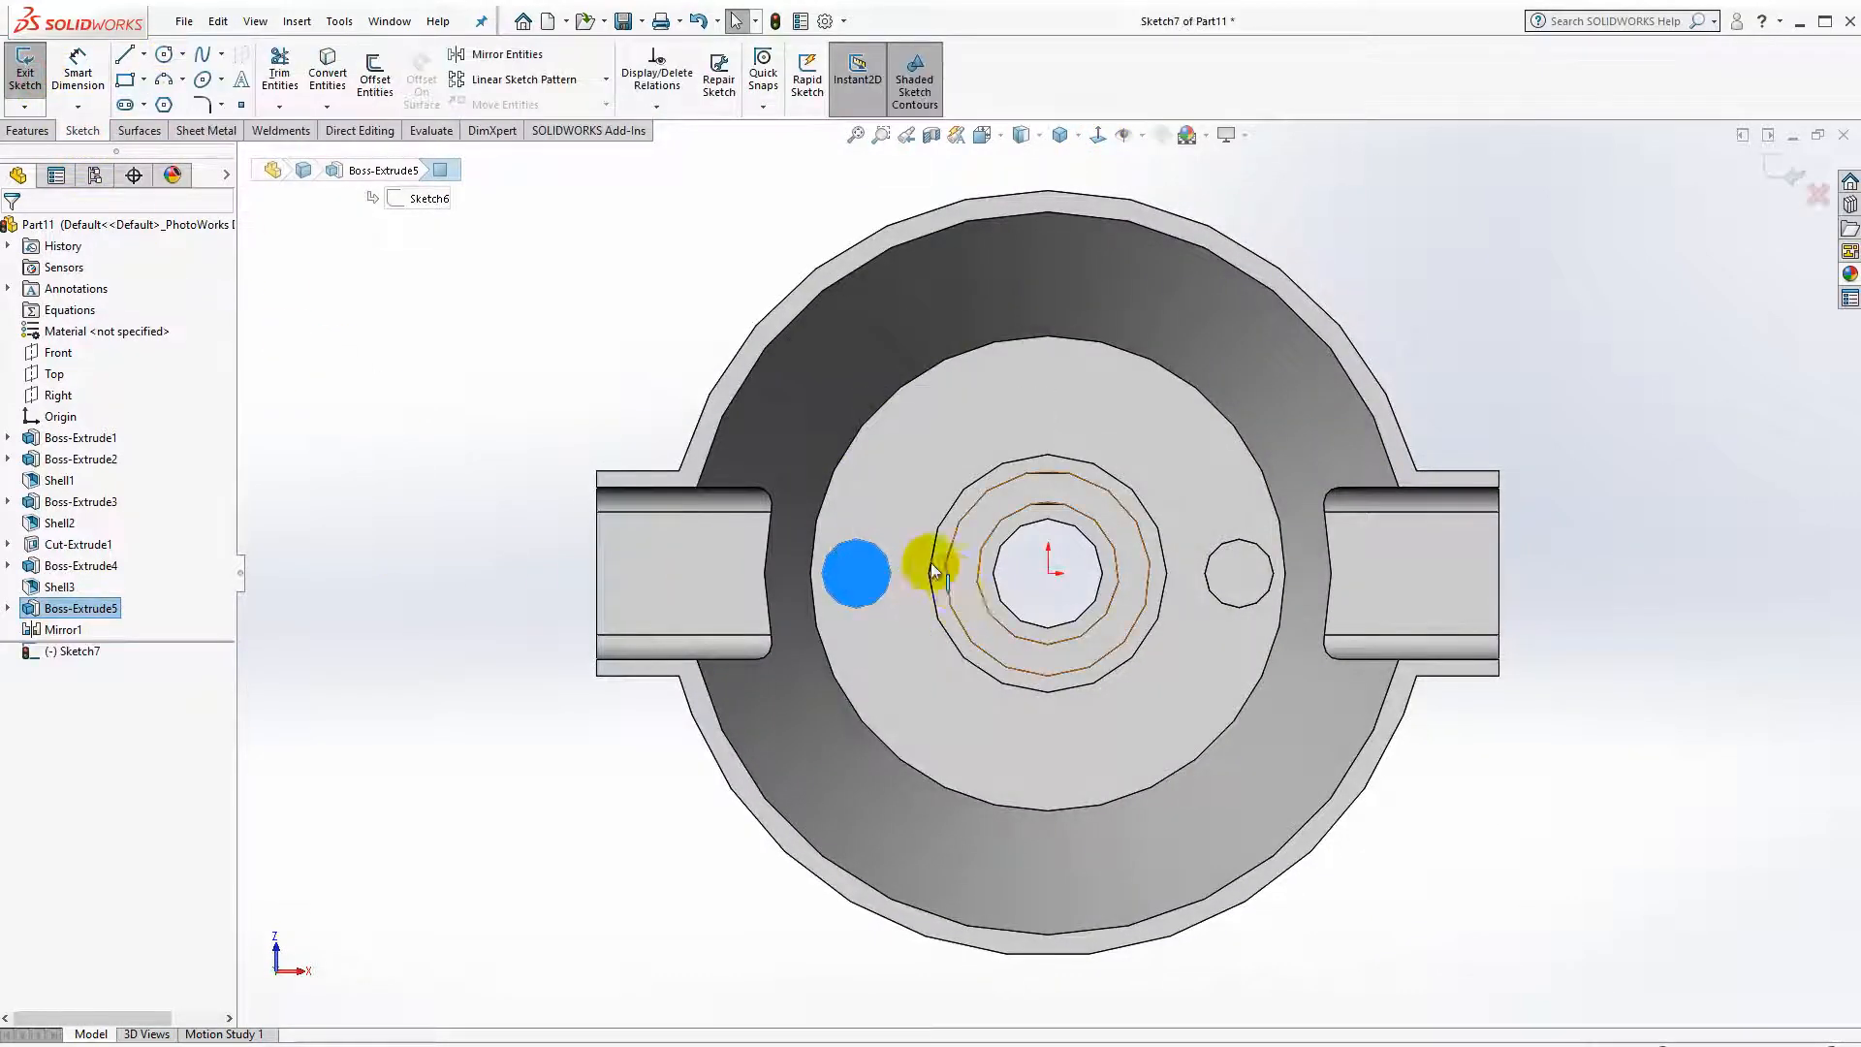
Offset the pin's circular edge inward by 1.2 mm using the reversed direction.
scroll(887, 539, "down", 3)
left_click(375, 77)
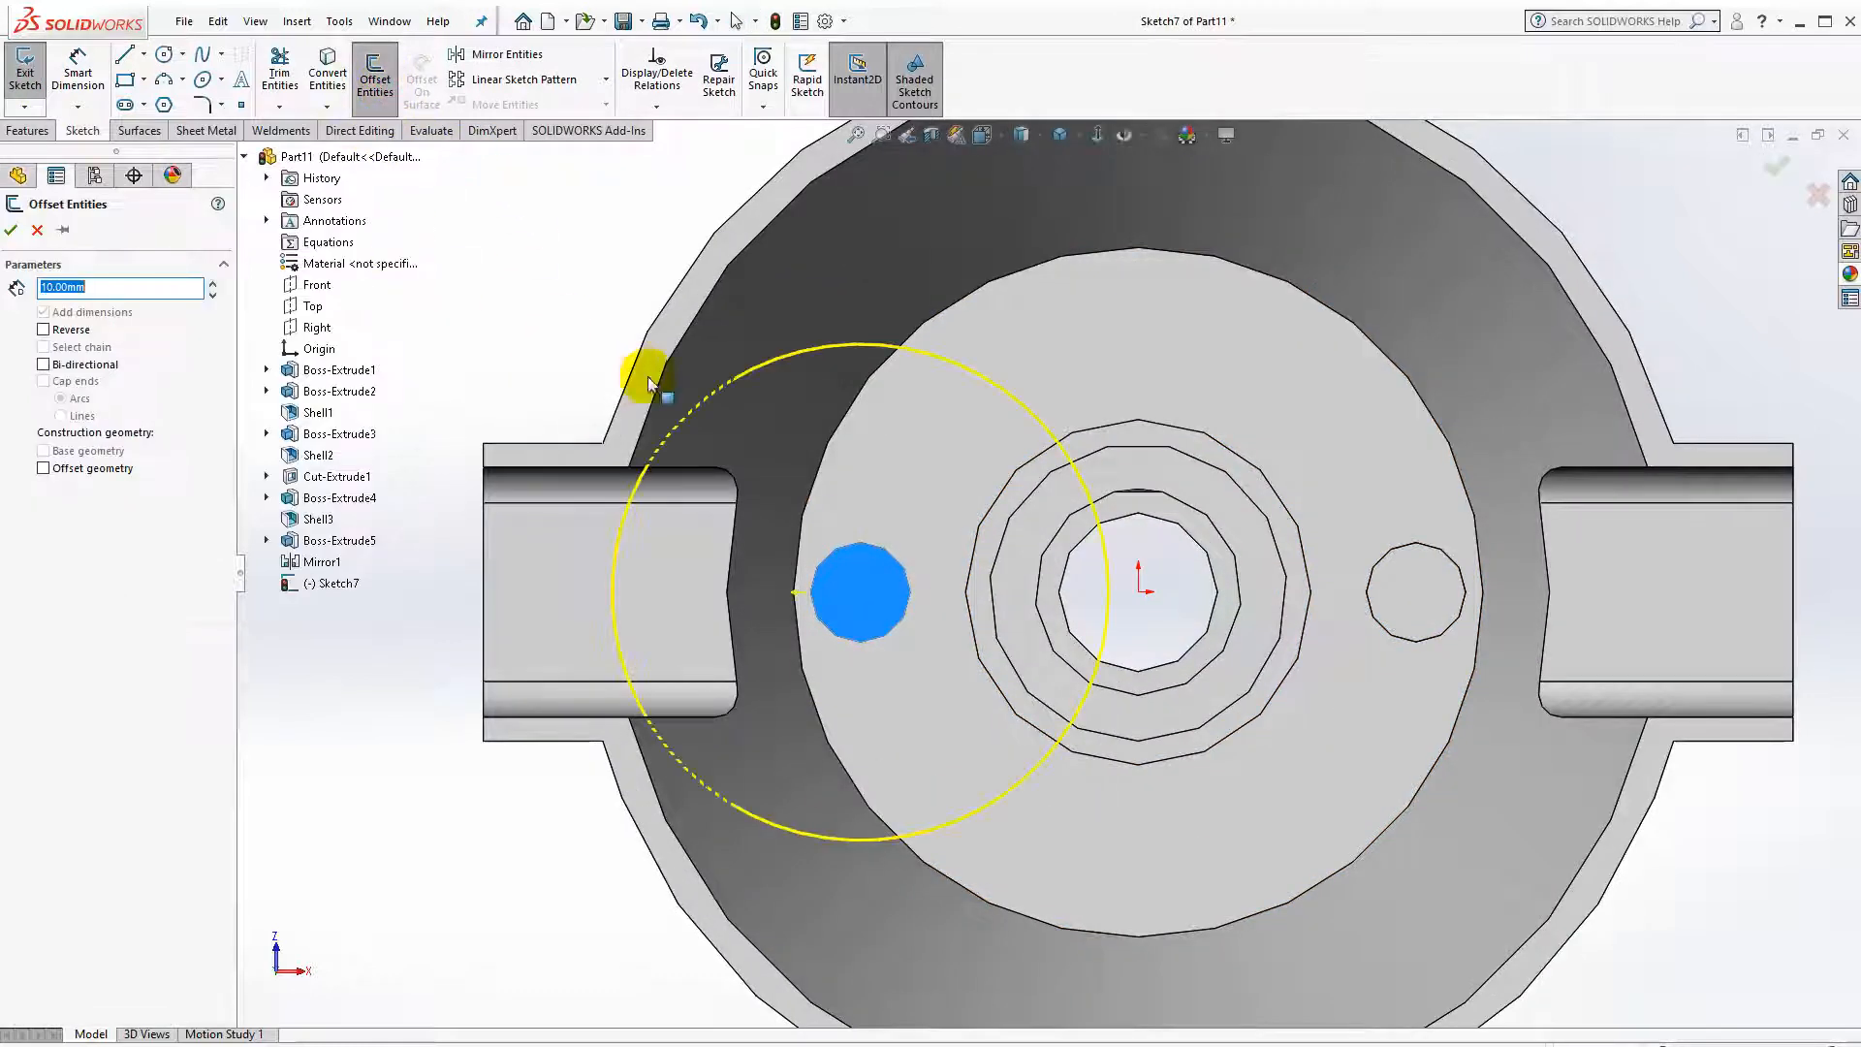
type("1.2")
key("Return")
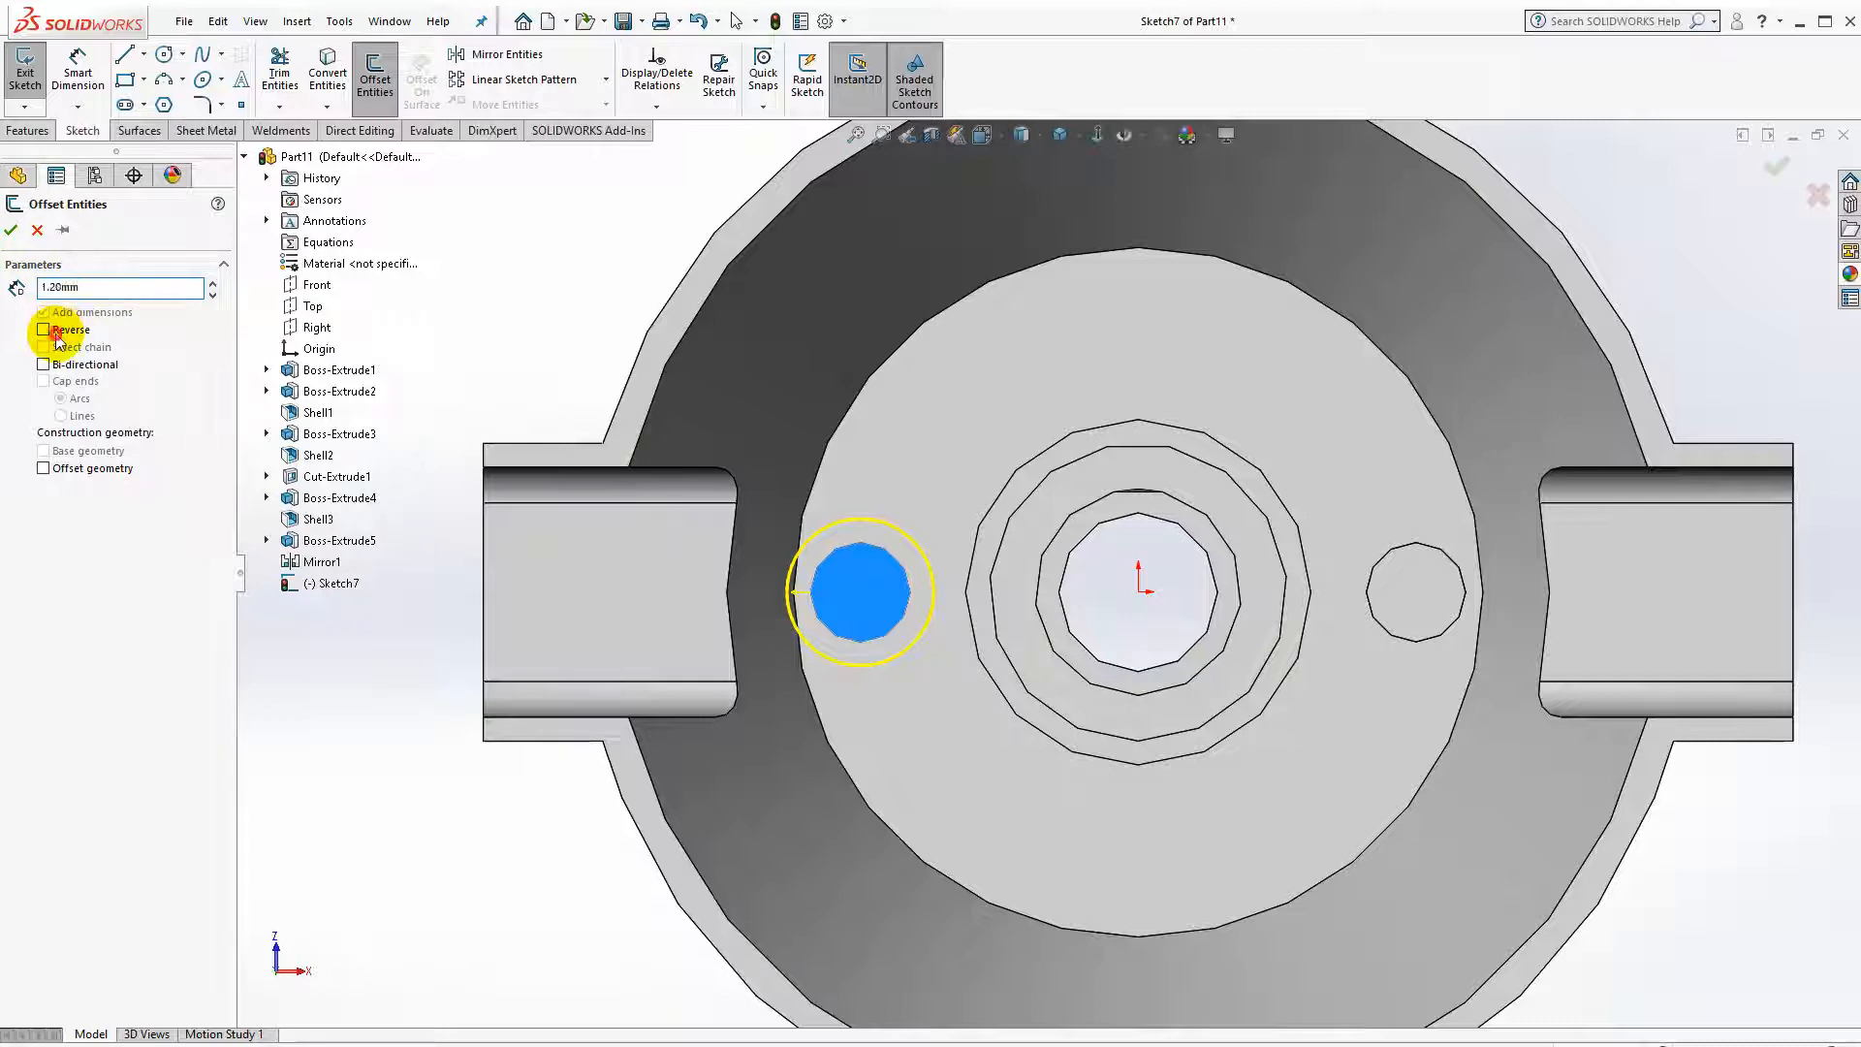
left_click(12, 229)
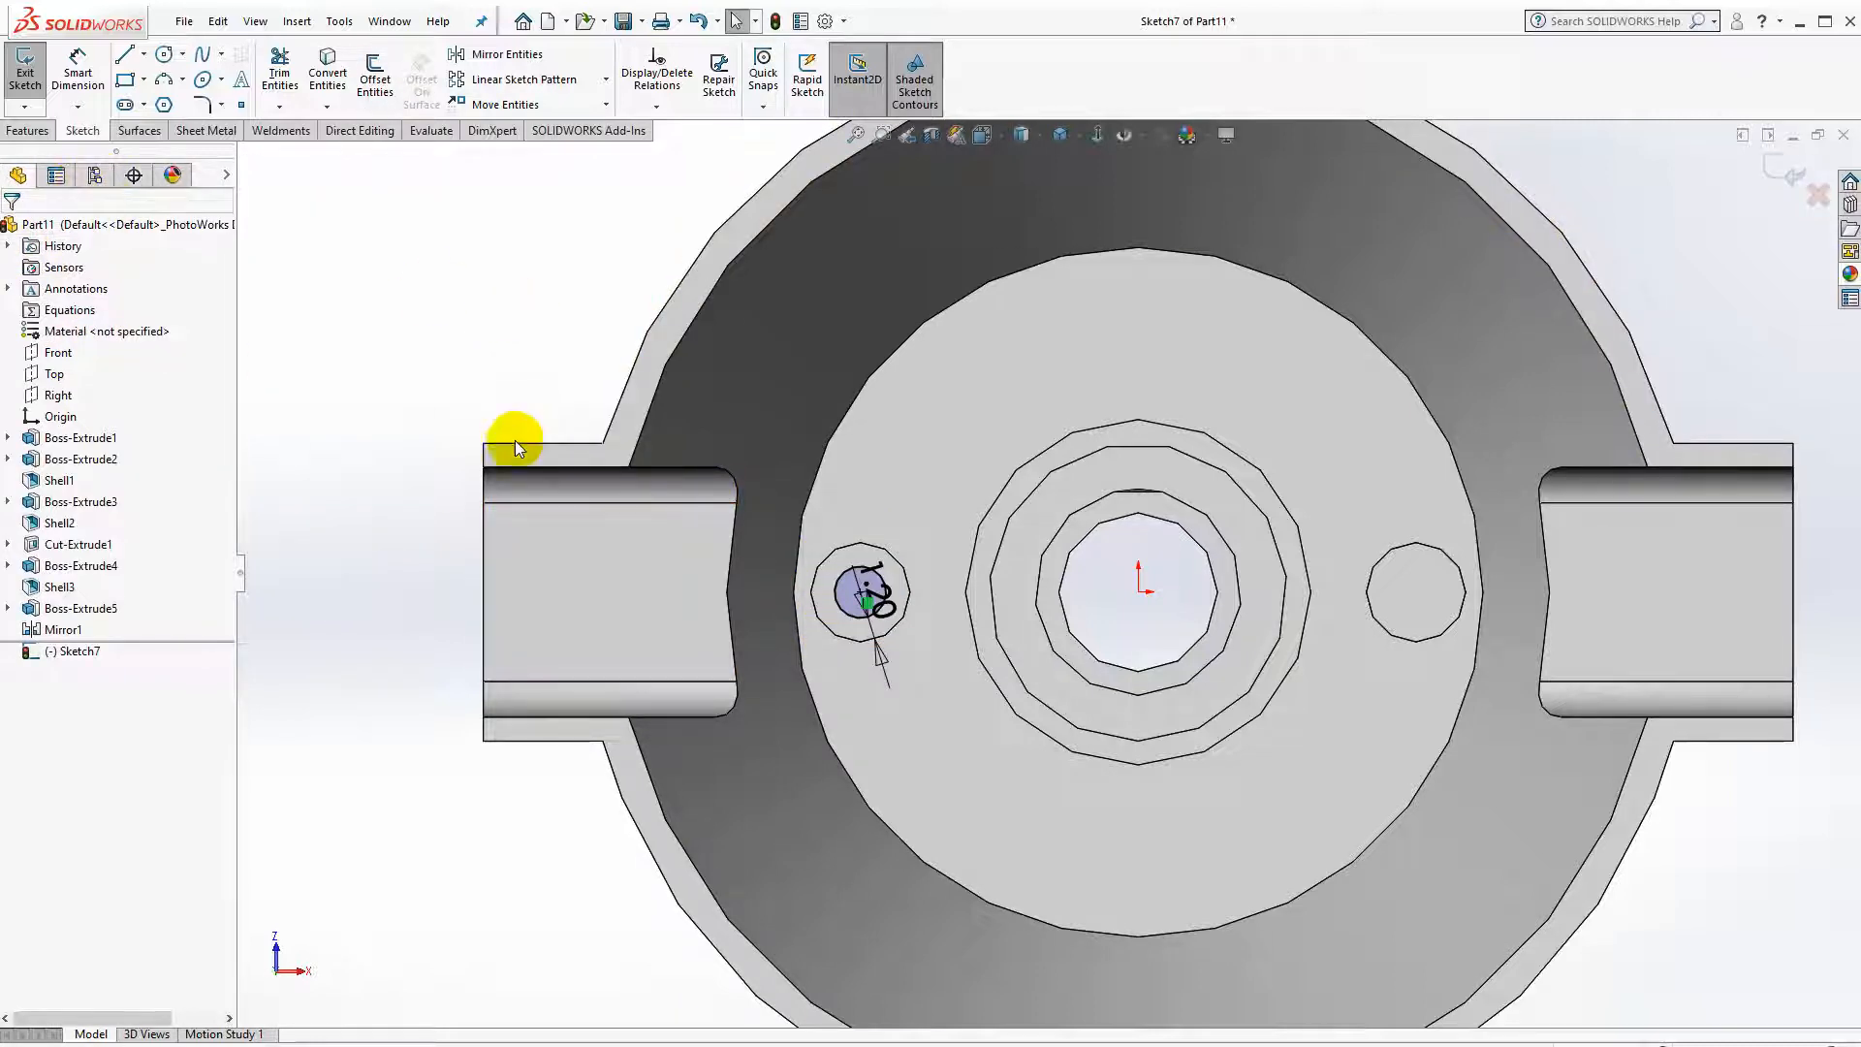
Cut the offset circle Through All to make the pin hollow.
left_click(27, 131)
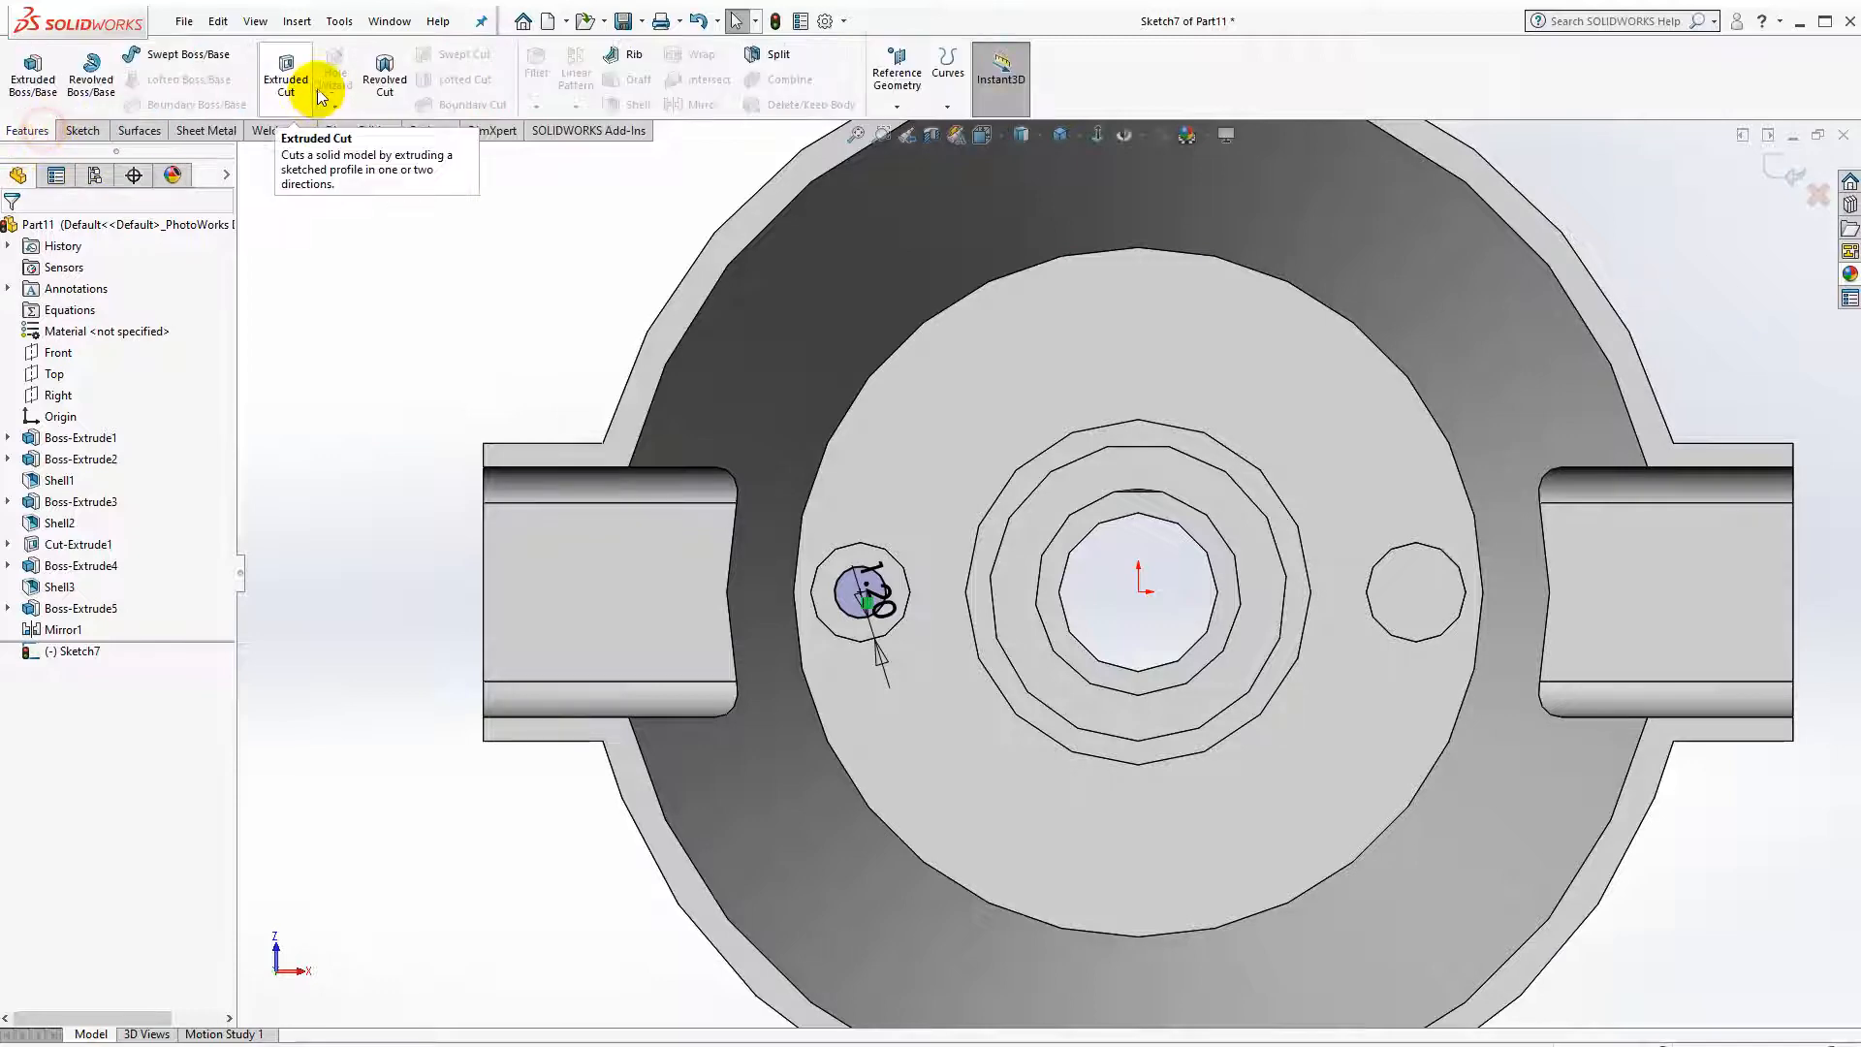
left_click(285, 73)
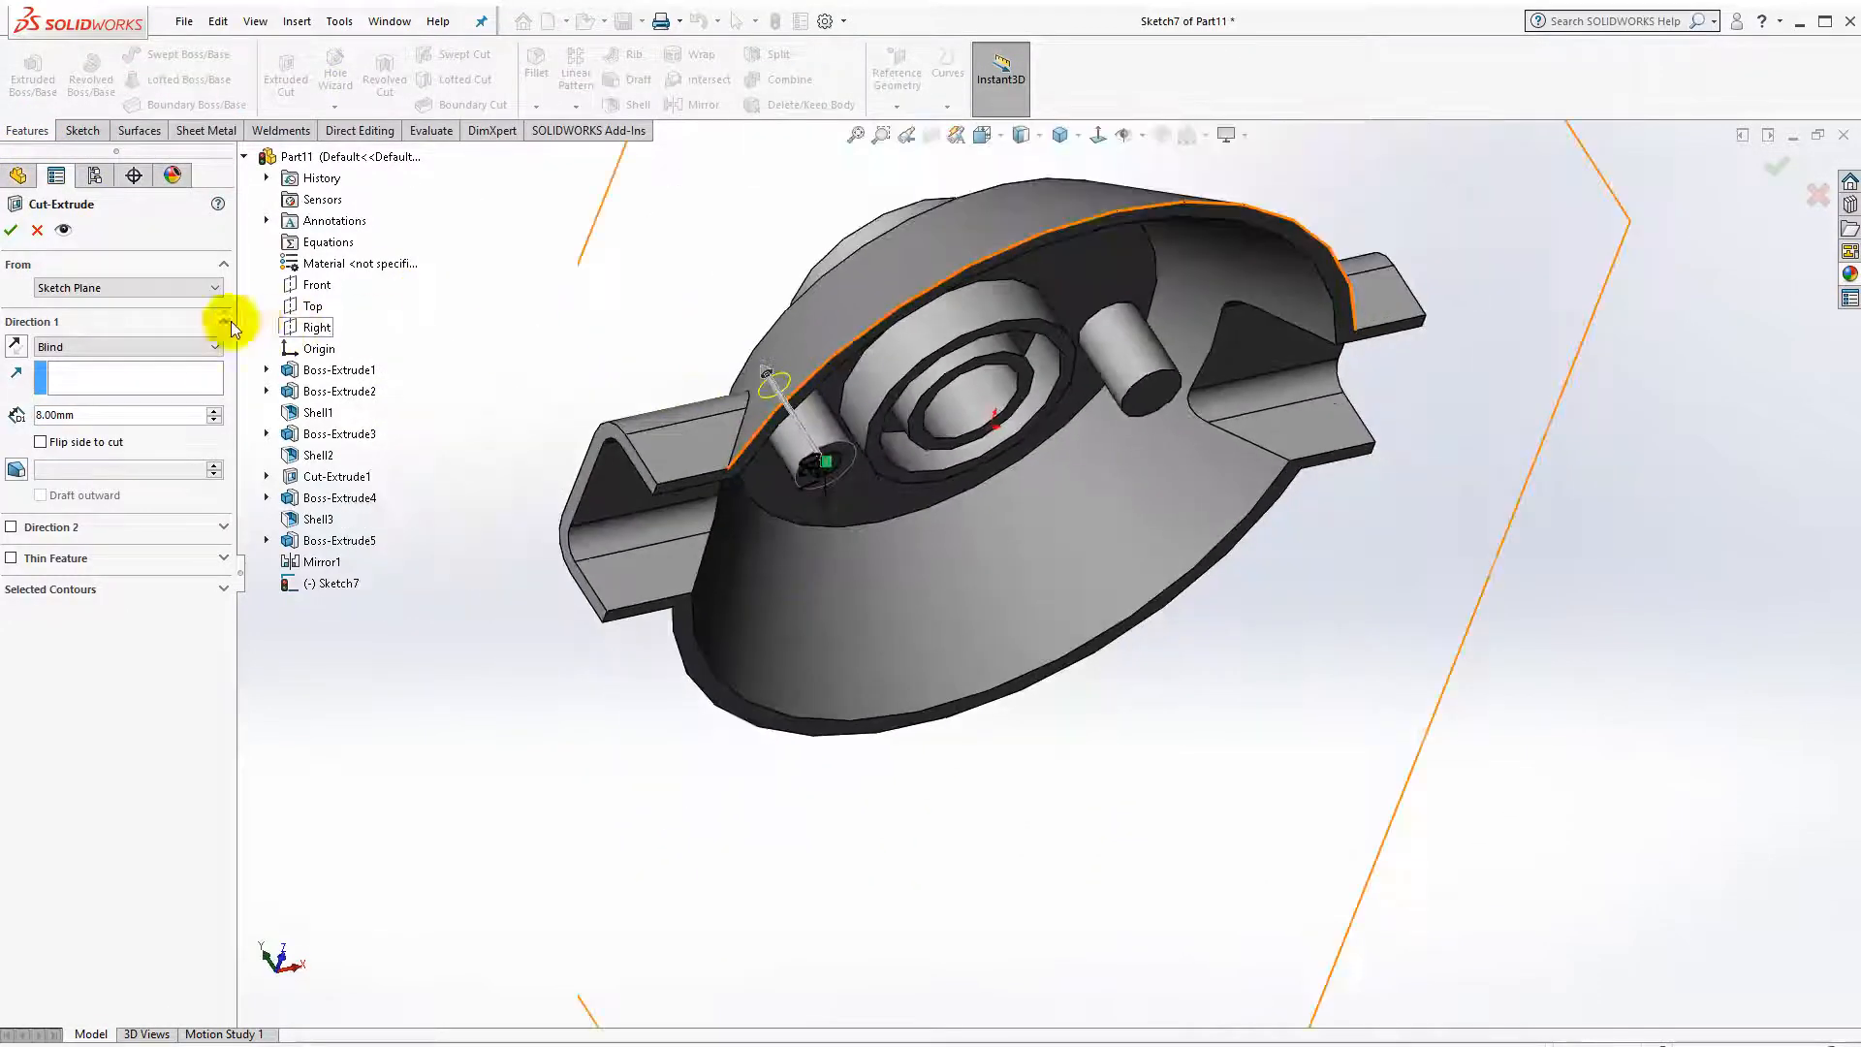
left_click(124, 346)
left_click(131, 375)
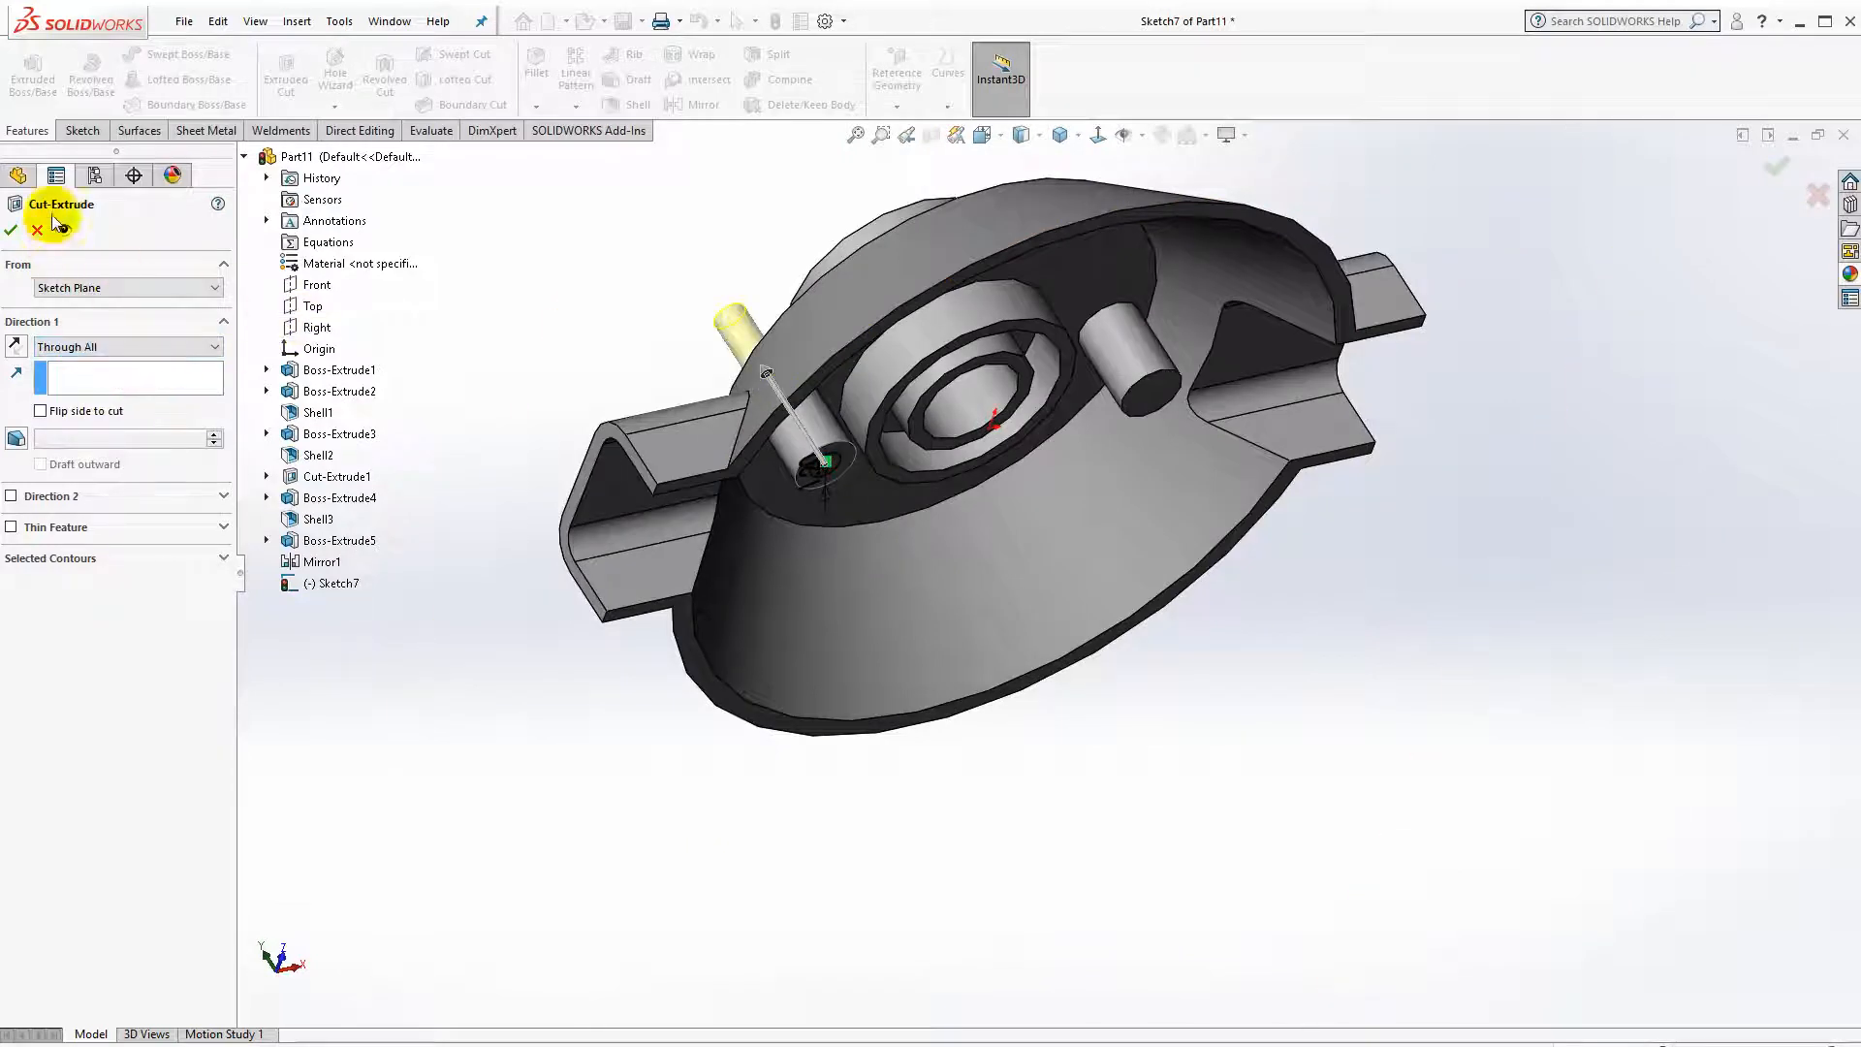
left_click(12, 232)
Move the pin's hole cut ahead of the mirror in the feature order and add it to the mirrored features.
scroll(679, 426, "down", 5)
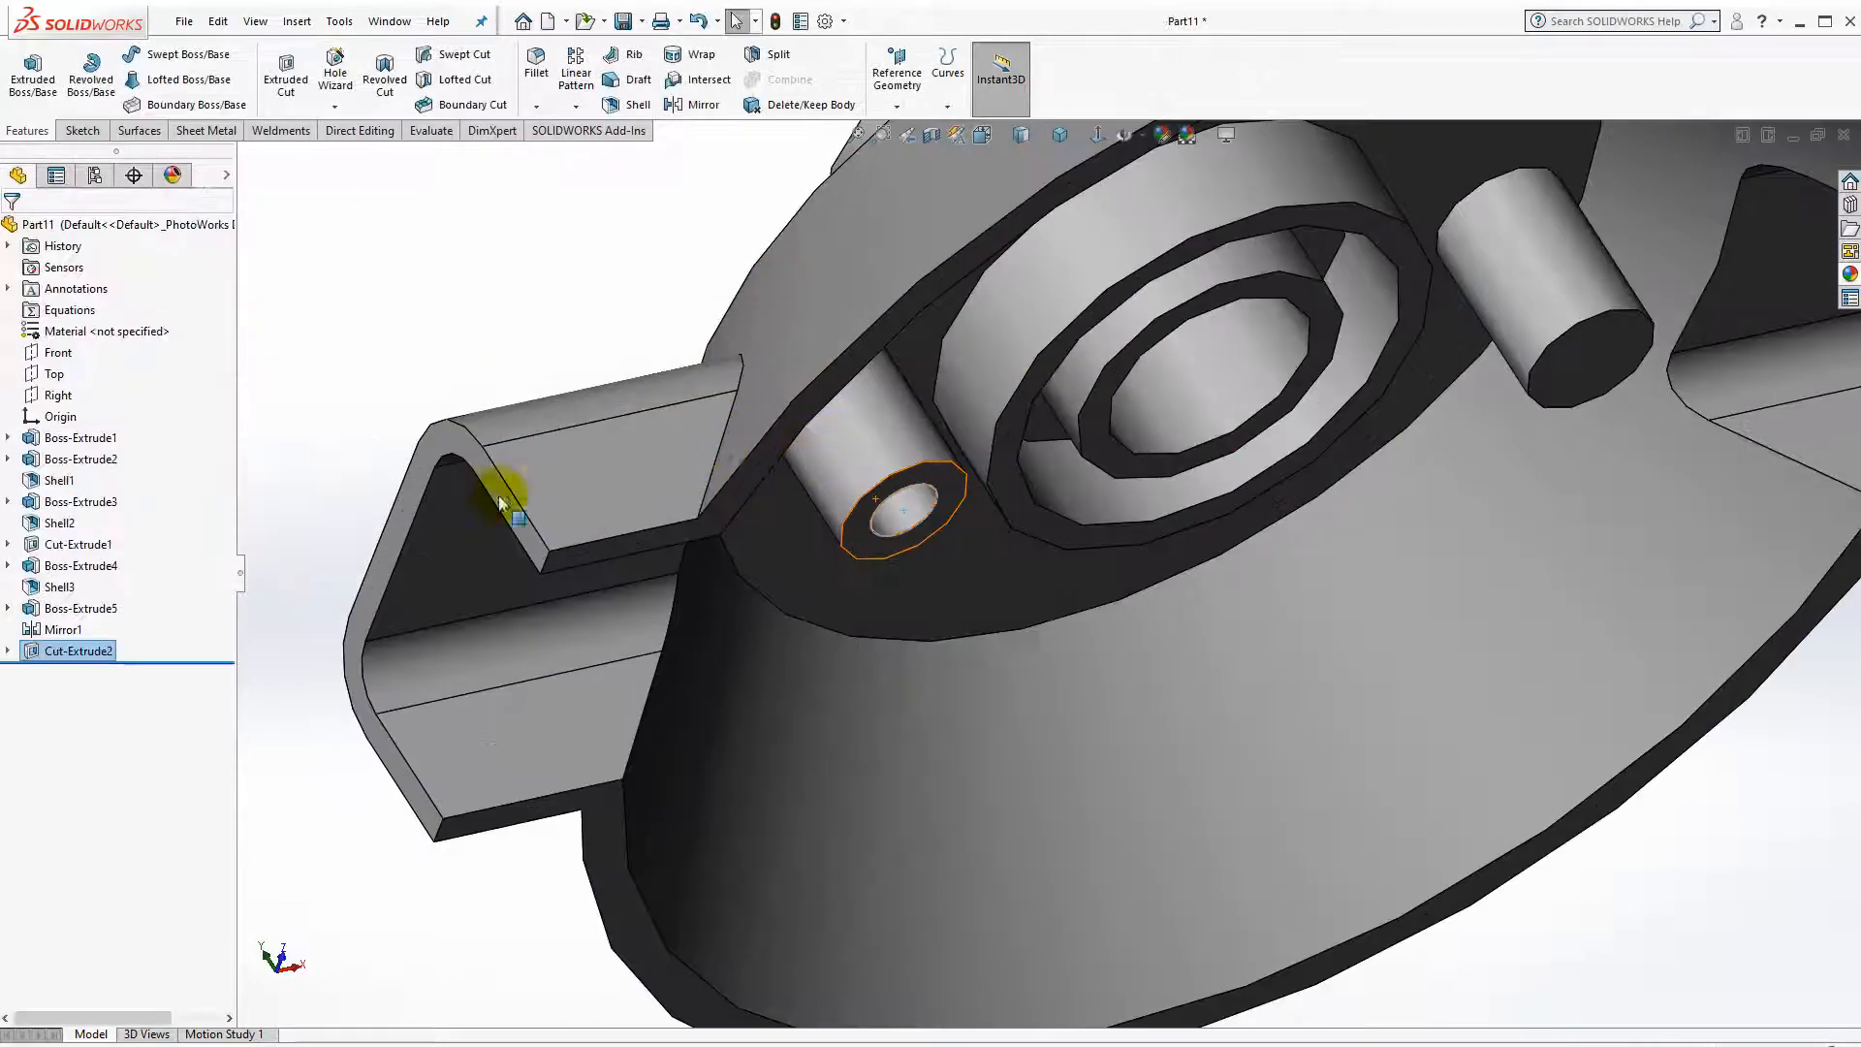
left_click_drag(64, 654, 50, 623)
left_click(54, 651)
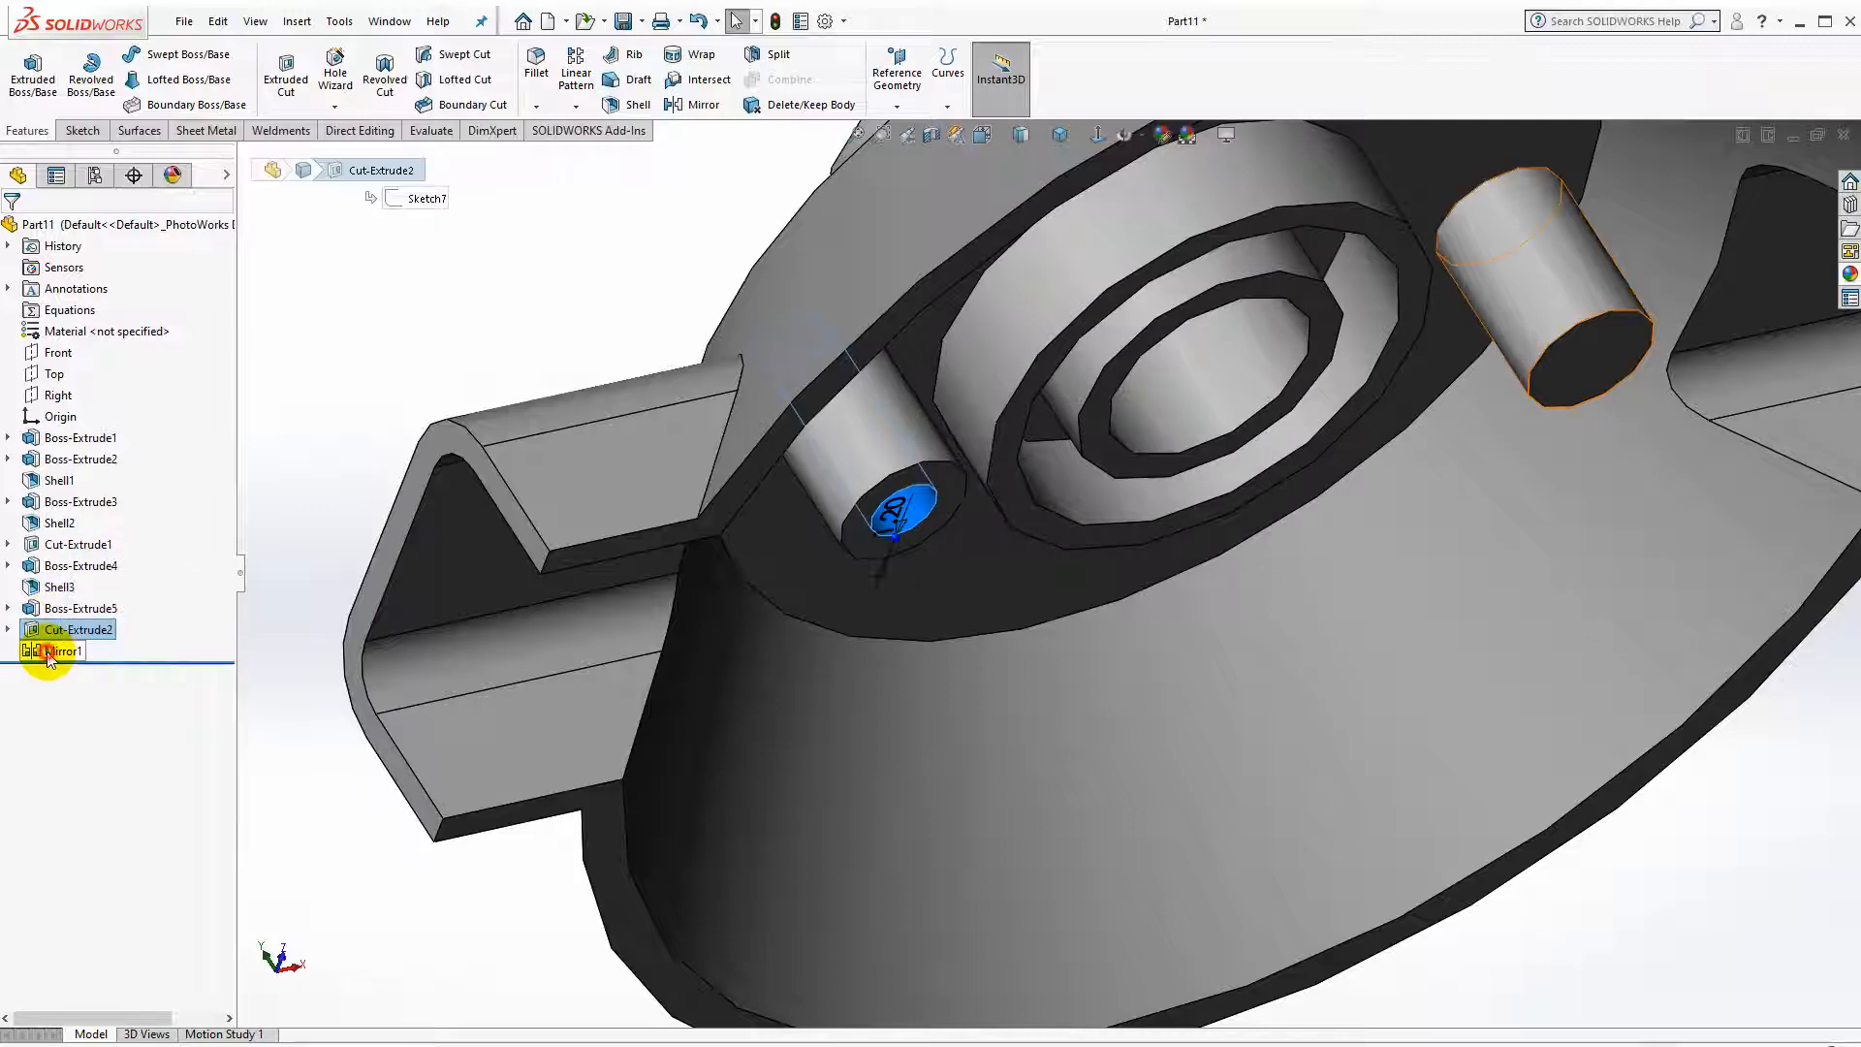
left_click(65, 596)
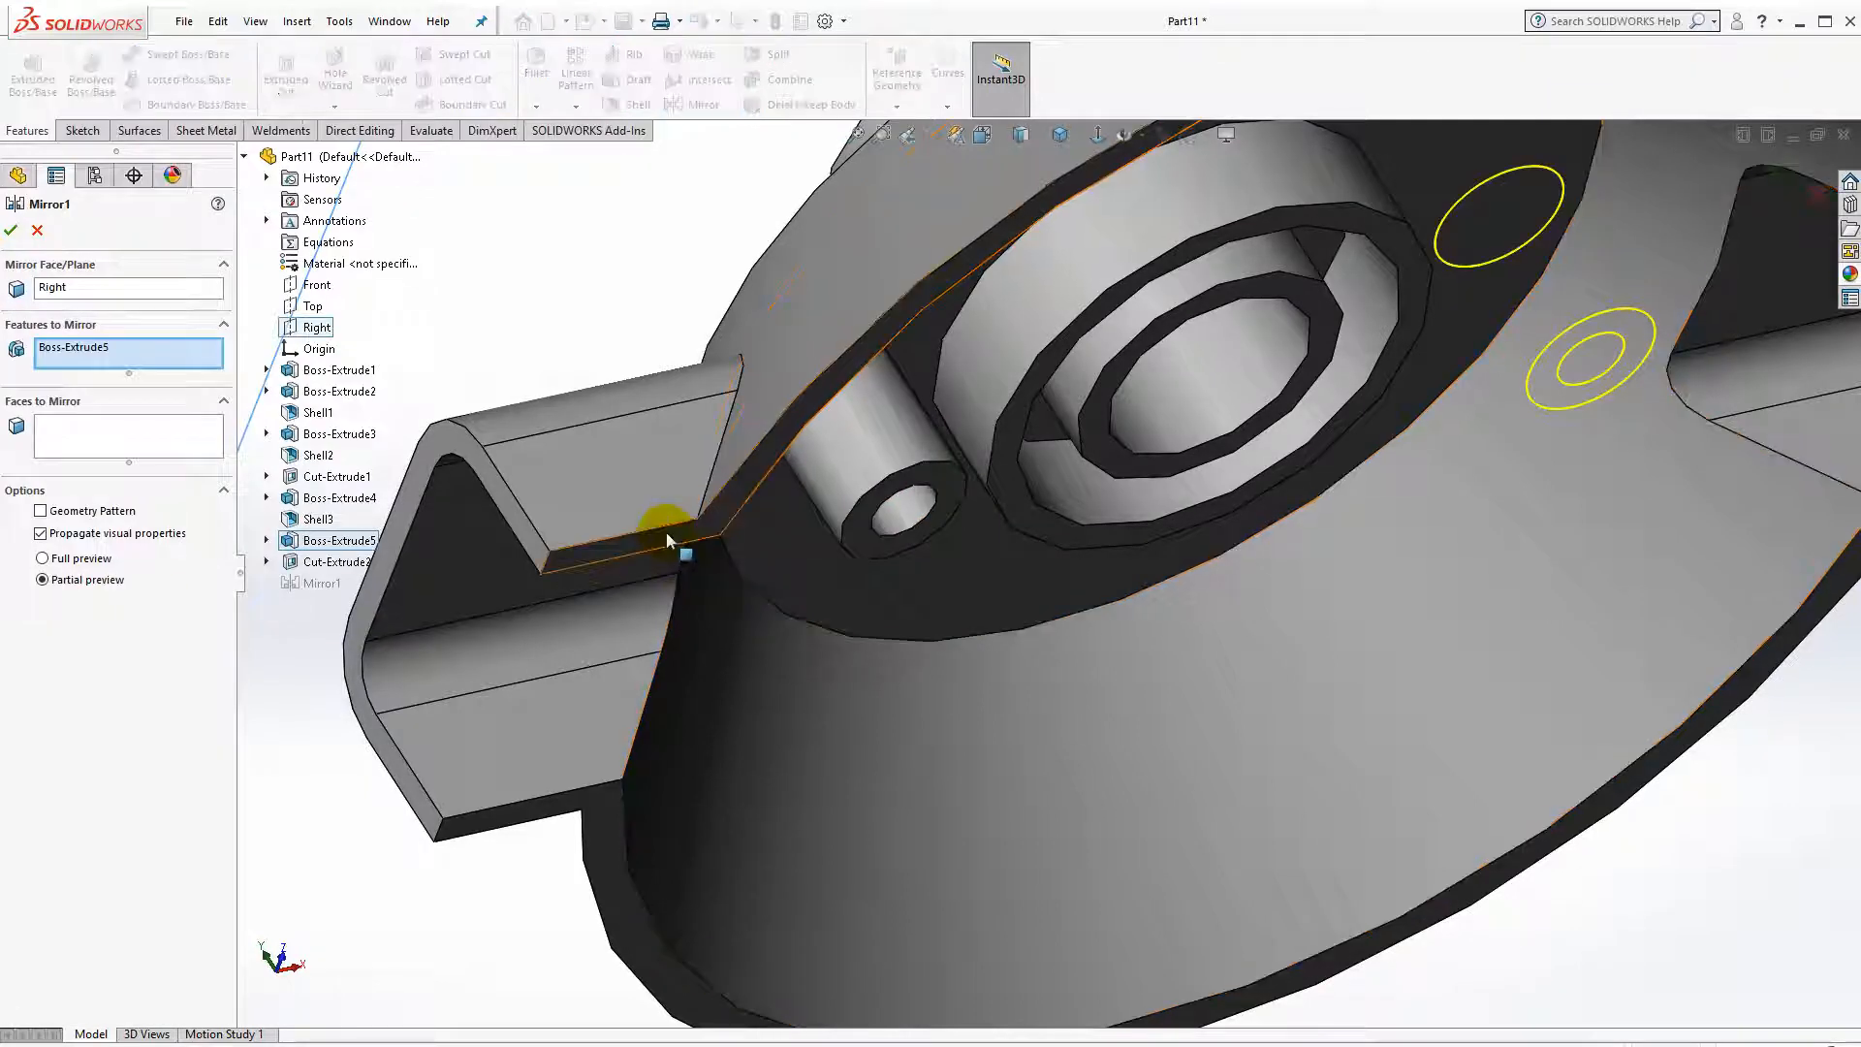
left_click(12, 231)
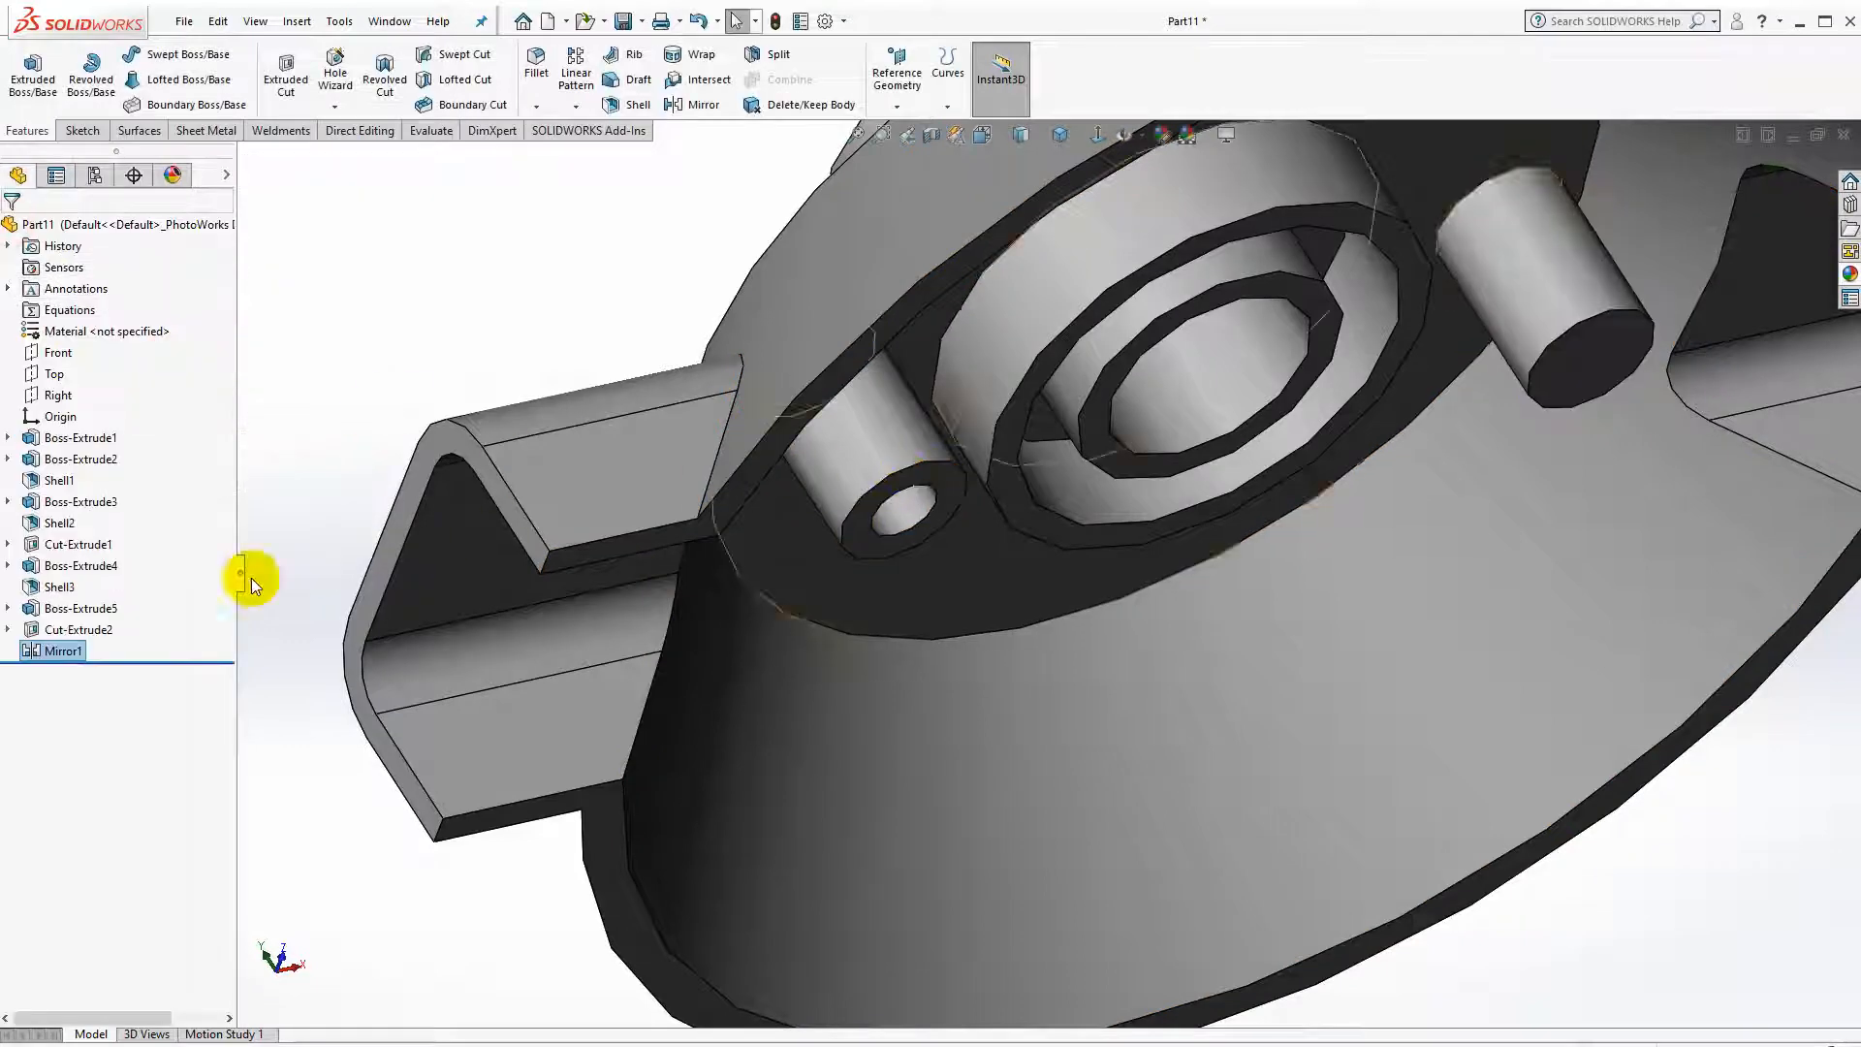
left_click(26, 655)
left_click(44, 625)
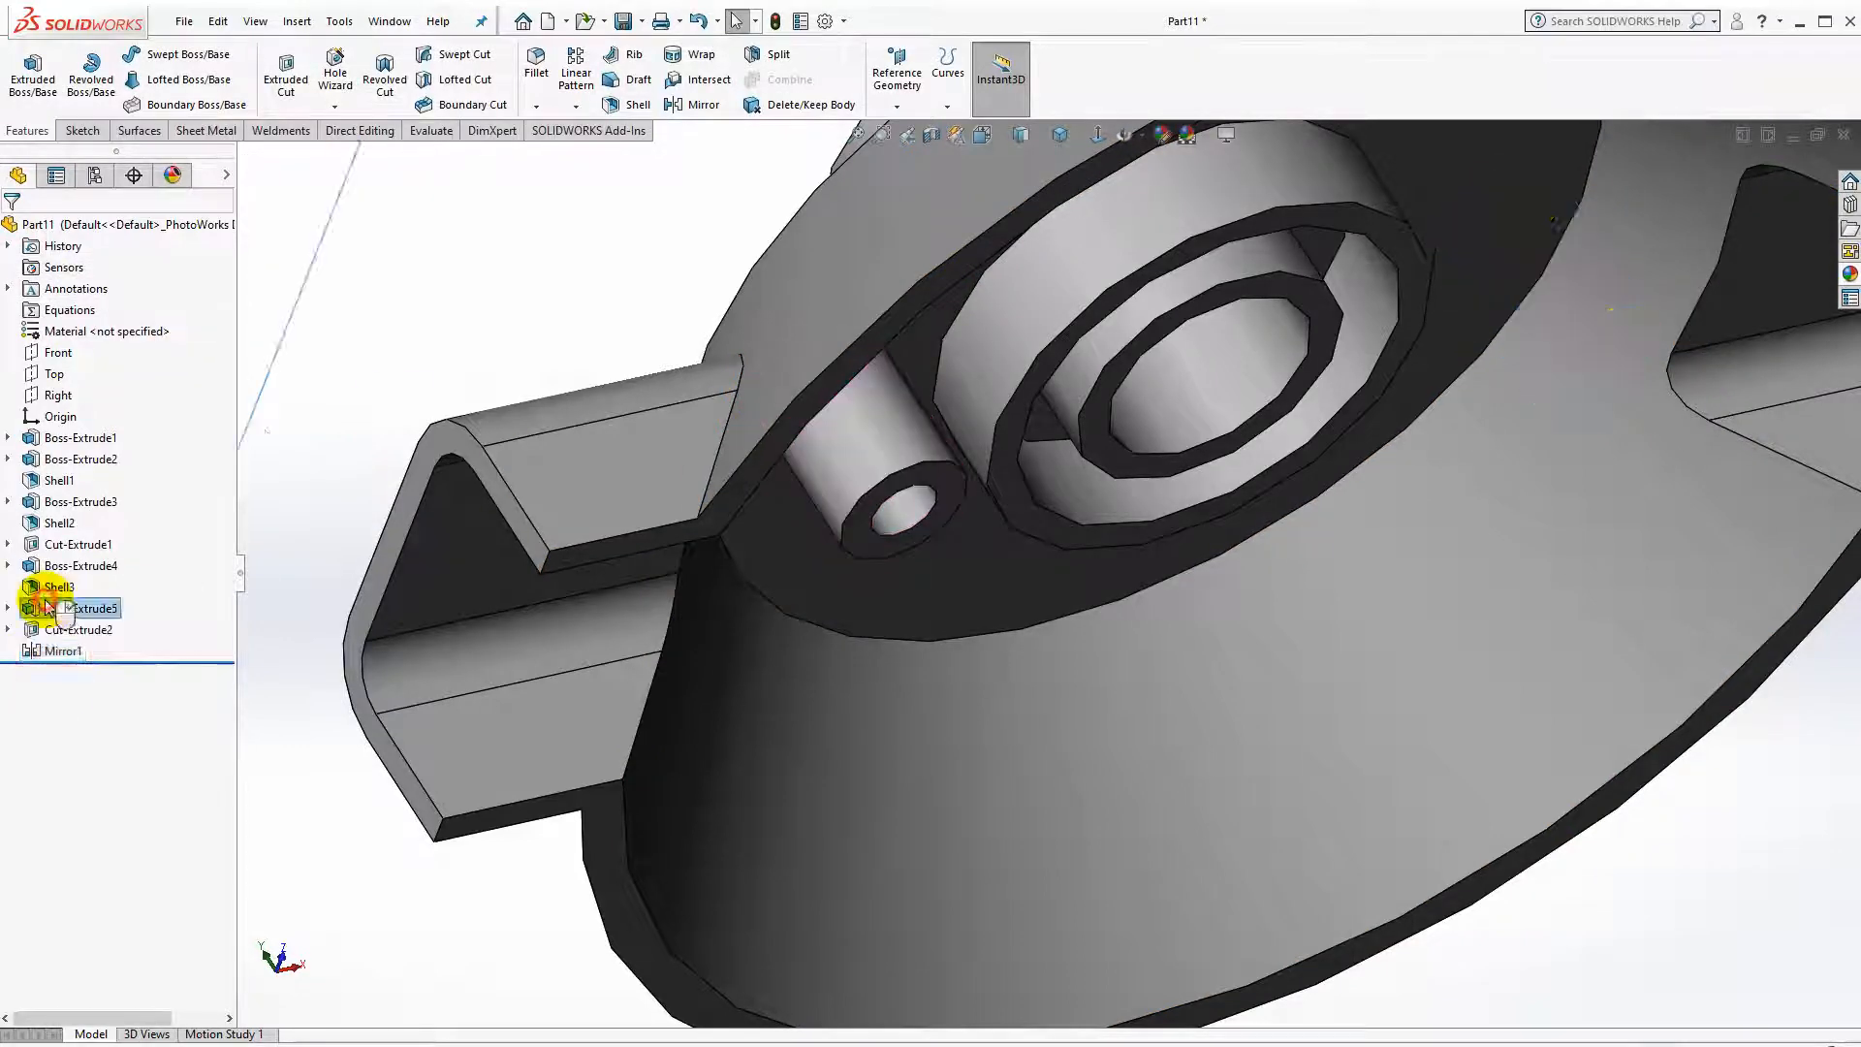
left_click(896, 506)
left_click(12, 231)
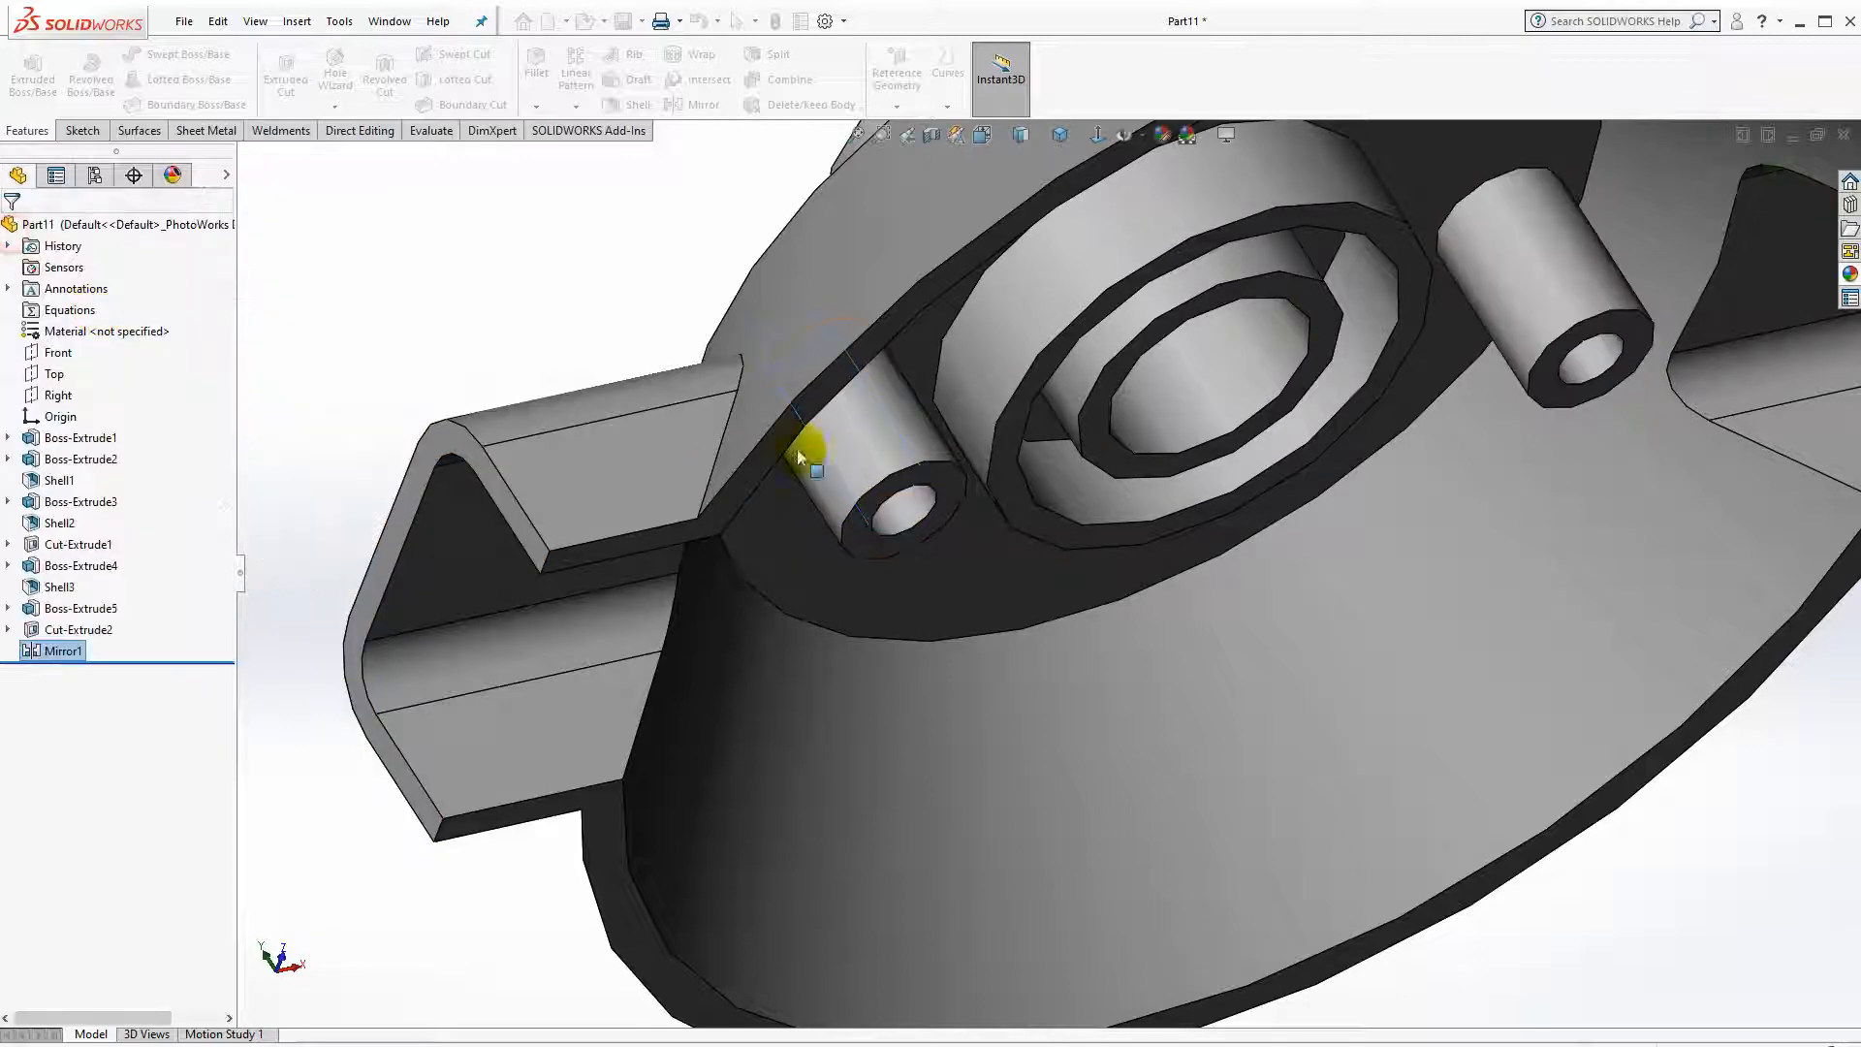
Start a sketch on the flat inner face of the negative X side arm, viewed normal to the part's open underside.
scroll(731, 374, "up", 5)
scroll(1083, 403, "down", 5)
middle_click_drag(1083, 402, 1009, 361)
scroll(1044, 450, "up", 3)
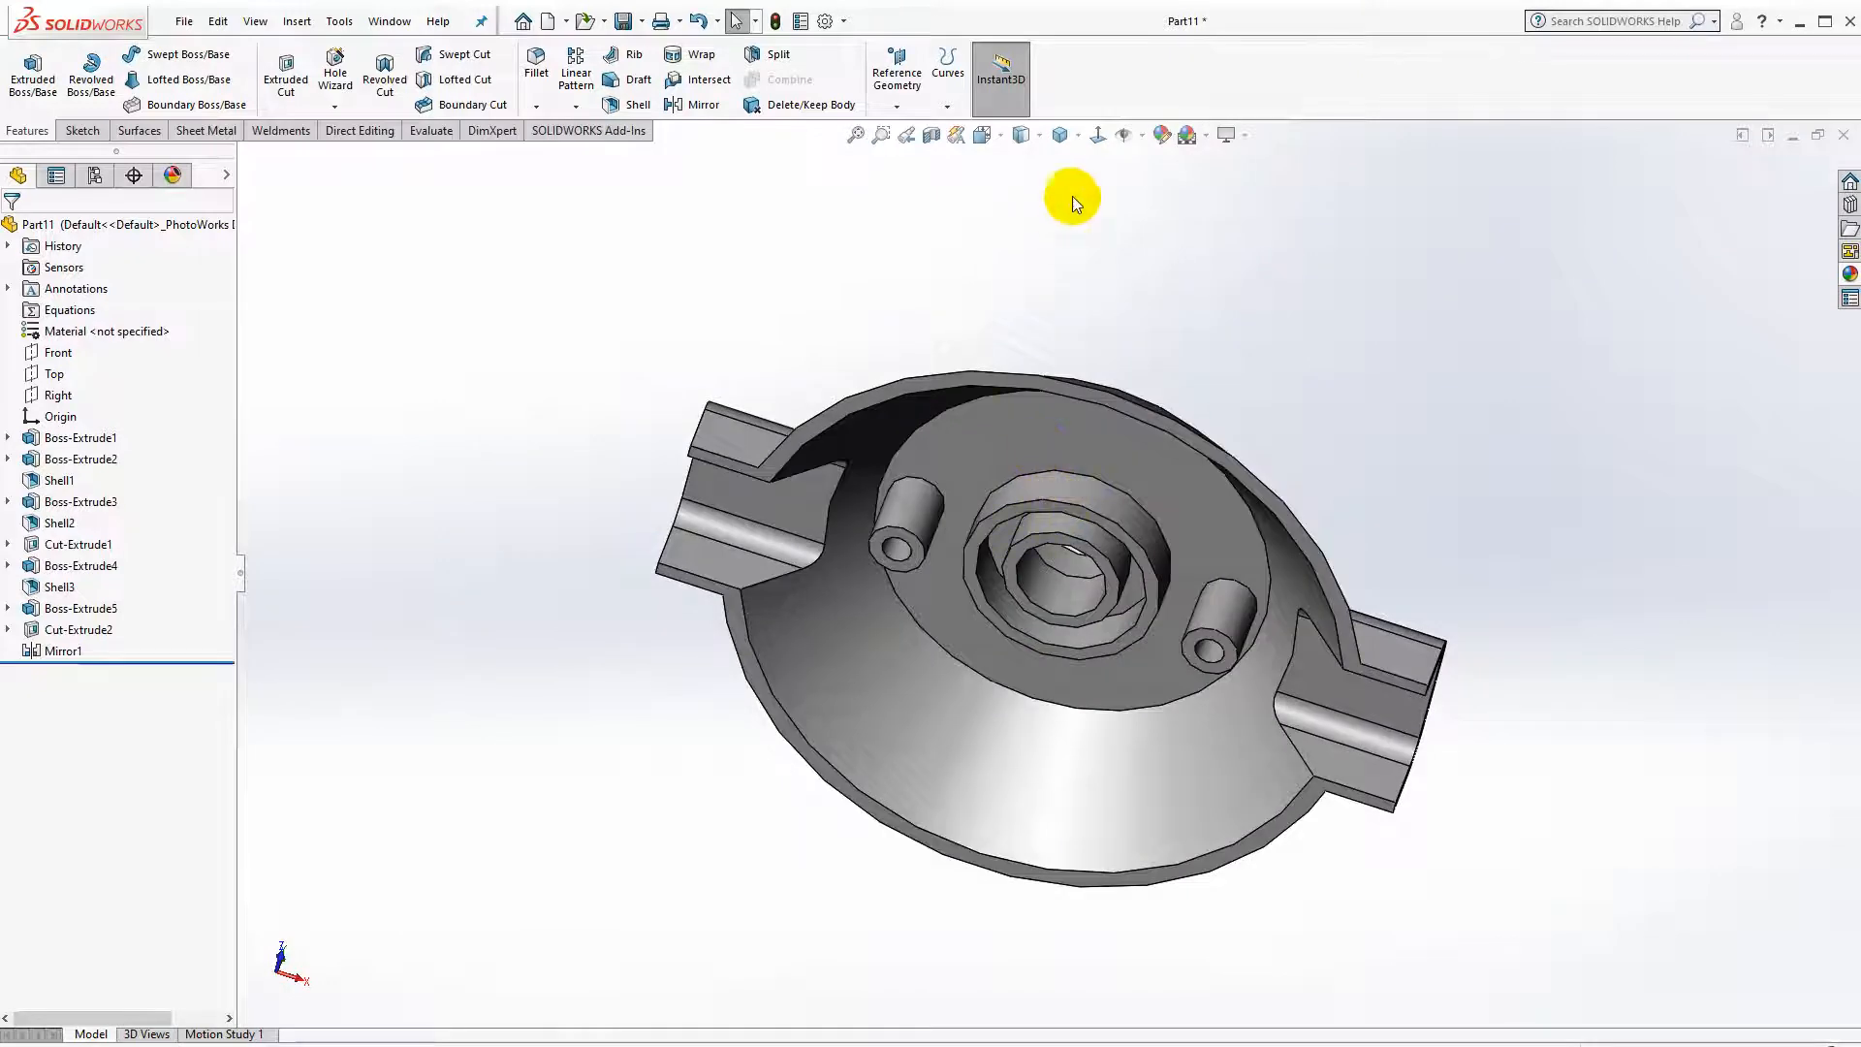
left_click(1098, 136)
scroll(1144, 528, "down", 4)
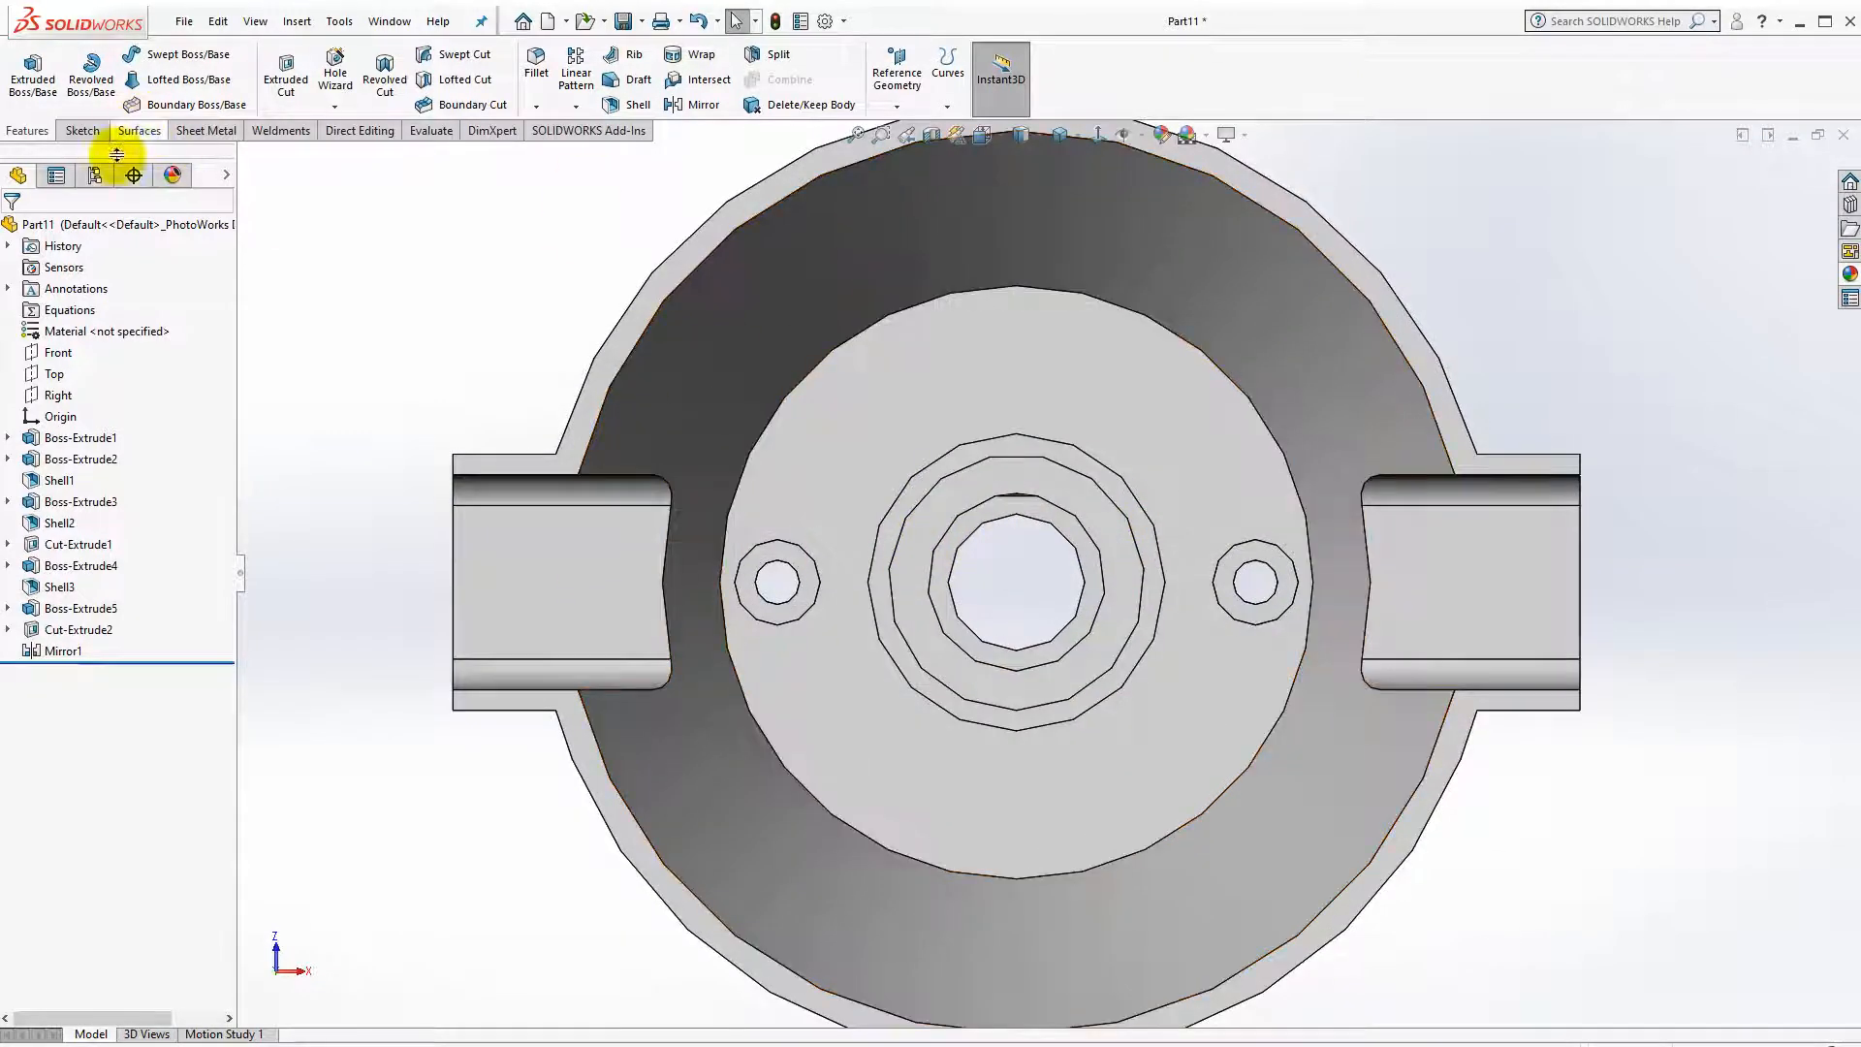
left_click(577, 554)
left_click(87, 132)
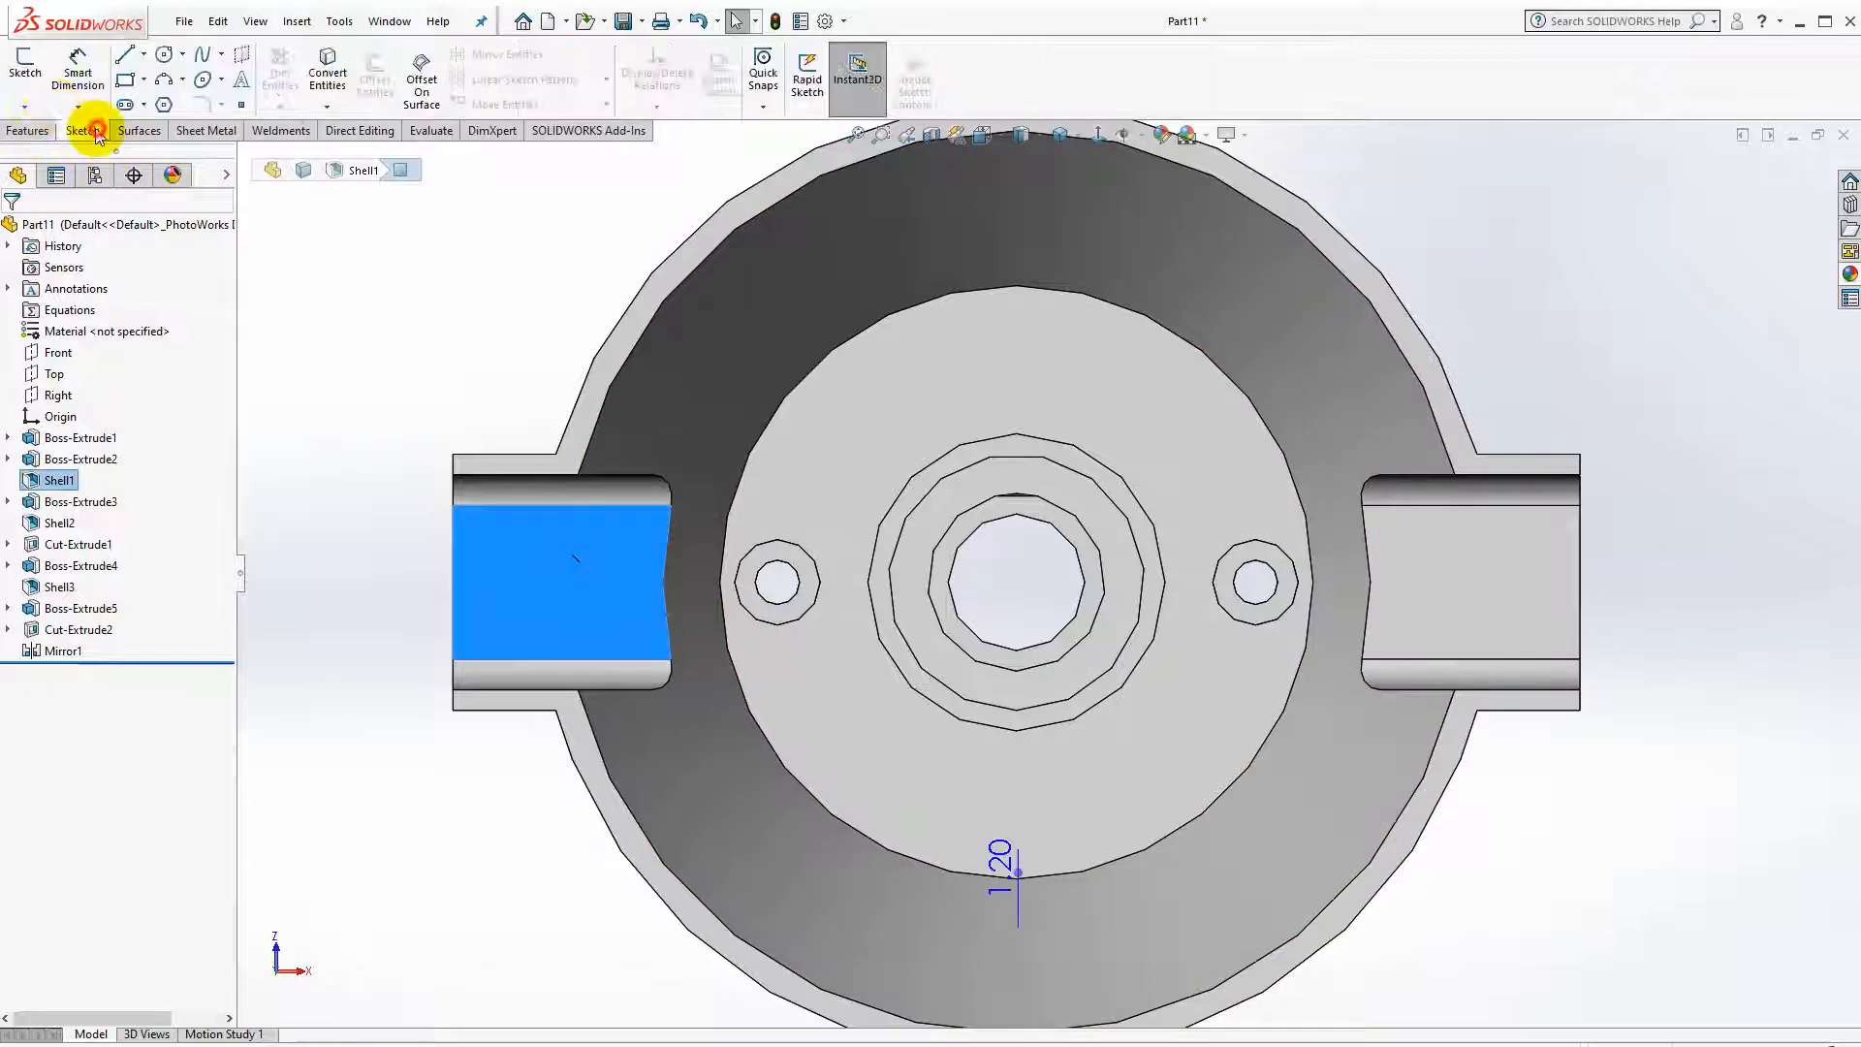
left_click(26, 75)
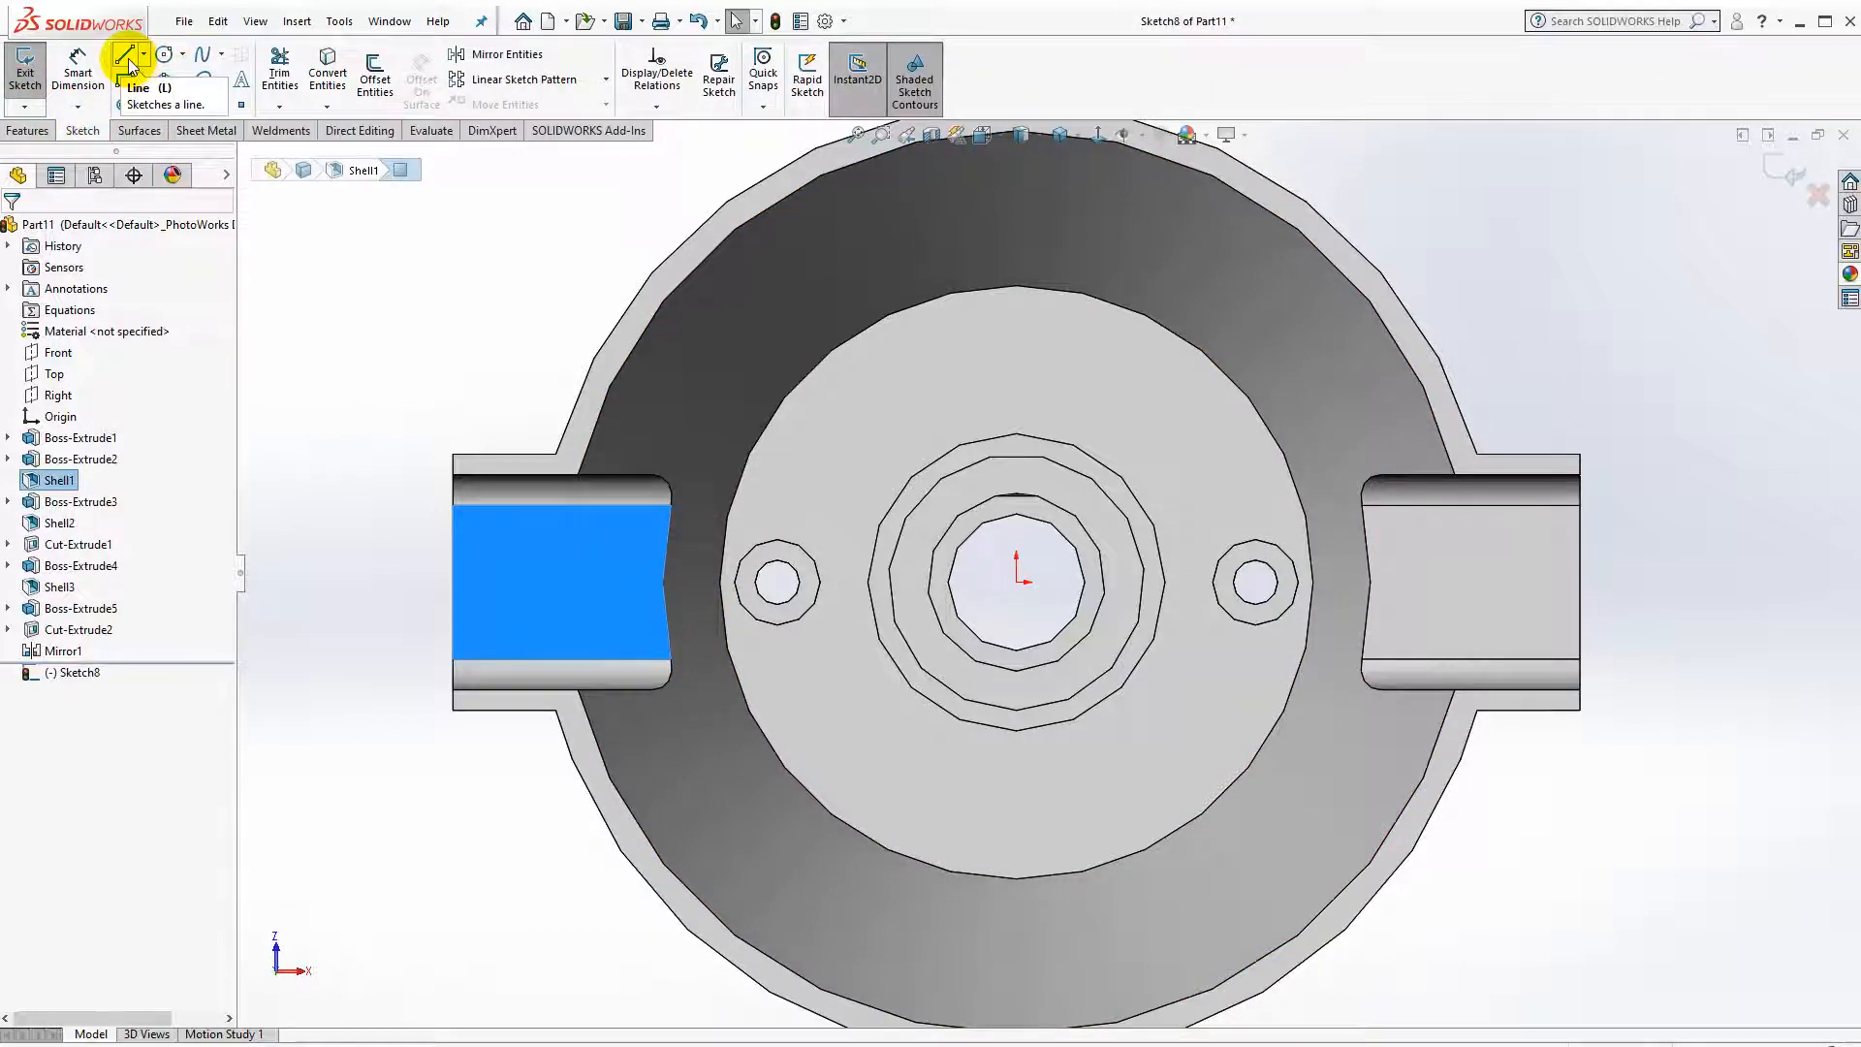
Sketch two horizontal lines aligned with the origin, one from the arm's inner edge to the pin and one from the pin to the central ring.
left_click(125, 60)
scroll(676, 599, "down", 3)
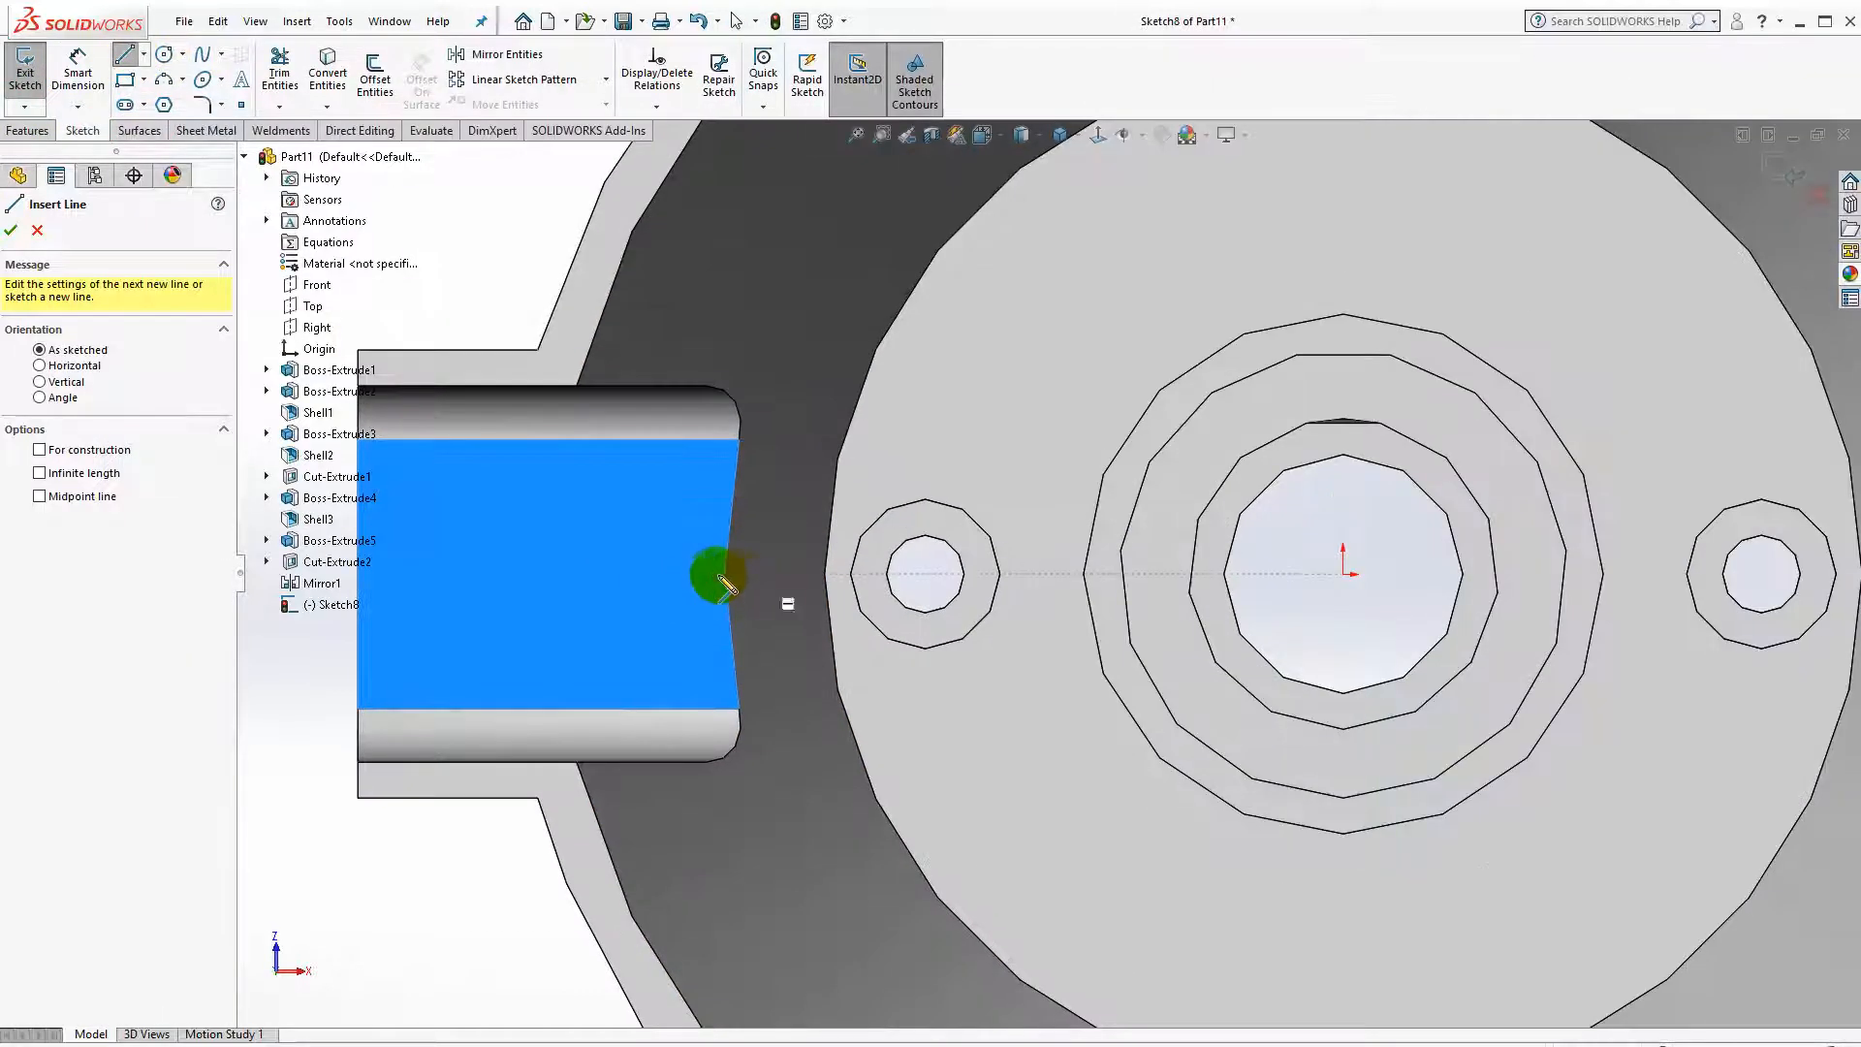
left_click(724, 574)
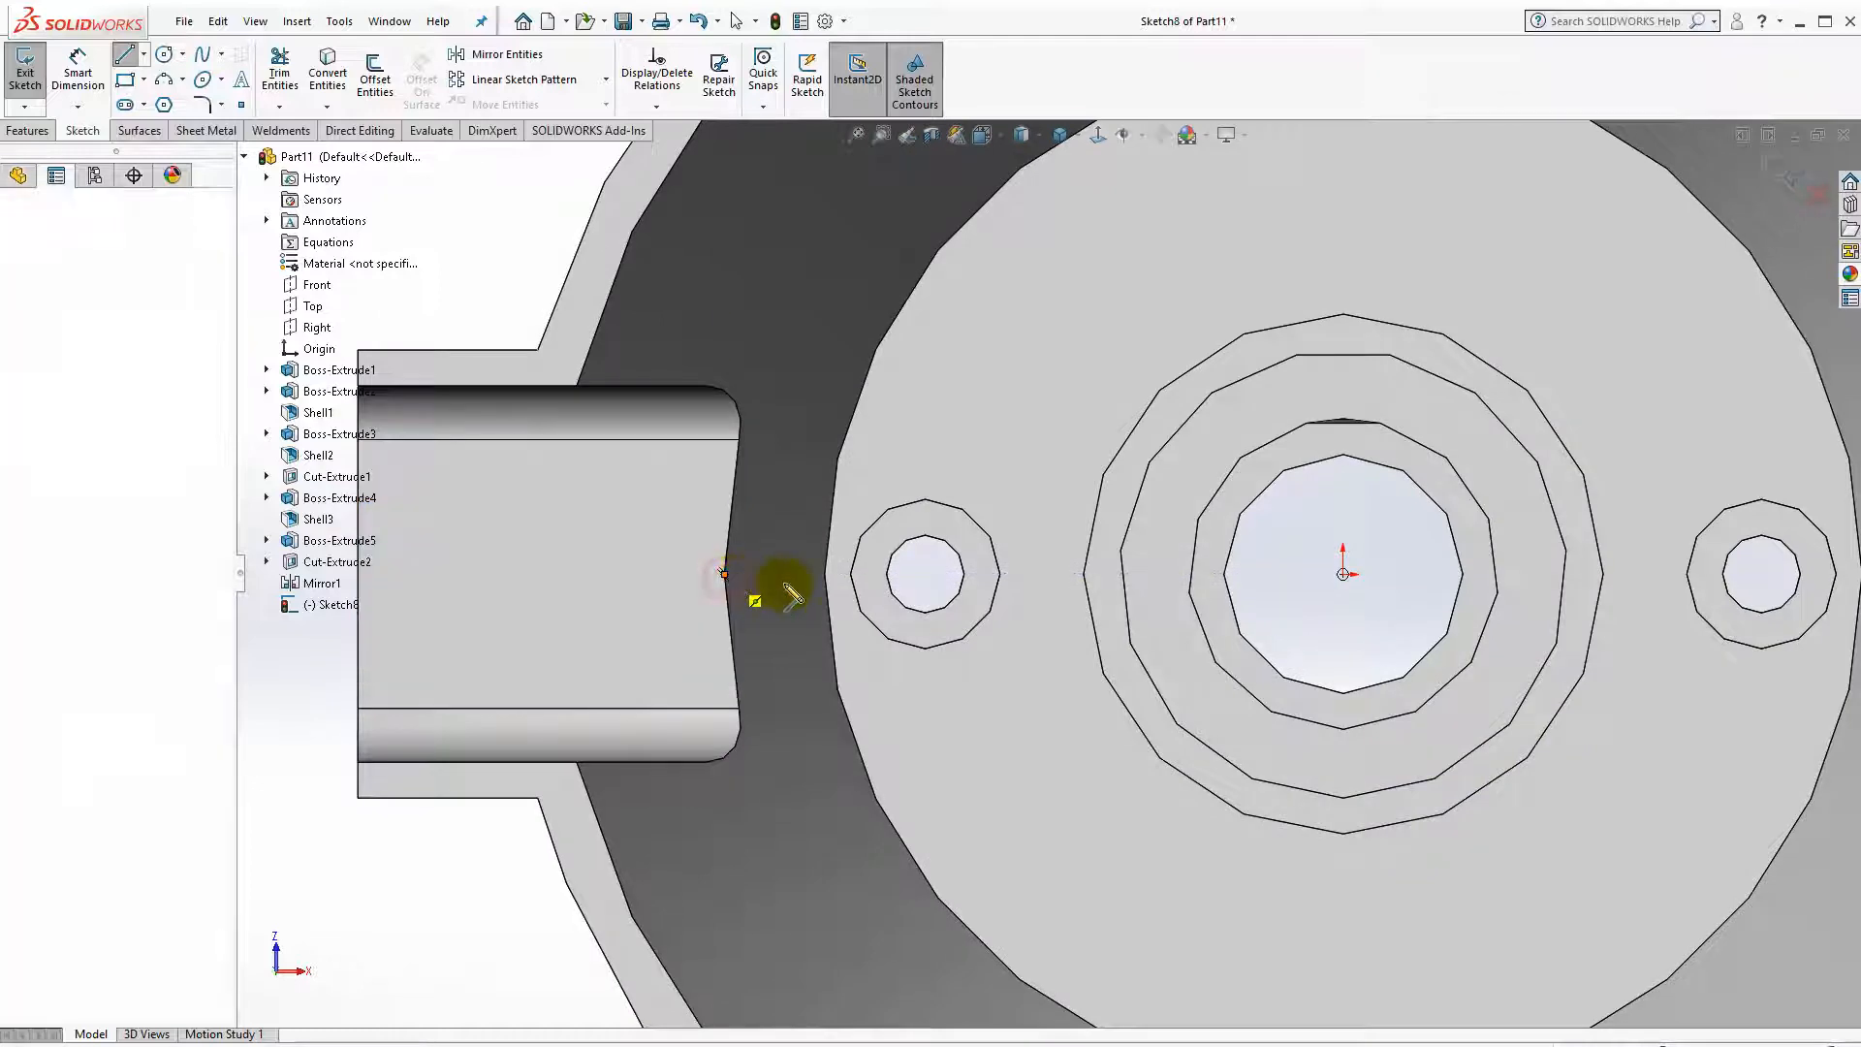
left_click(850, 573)
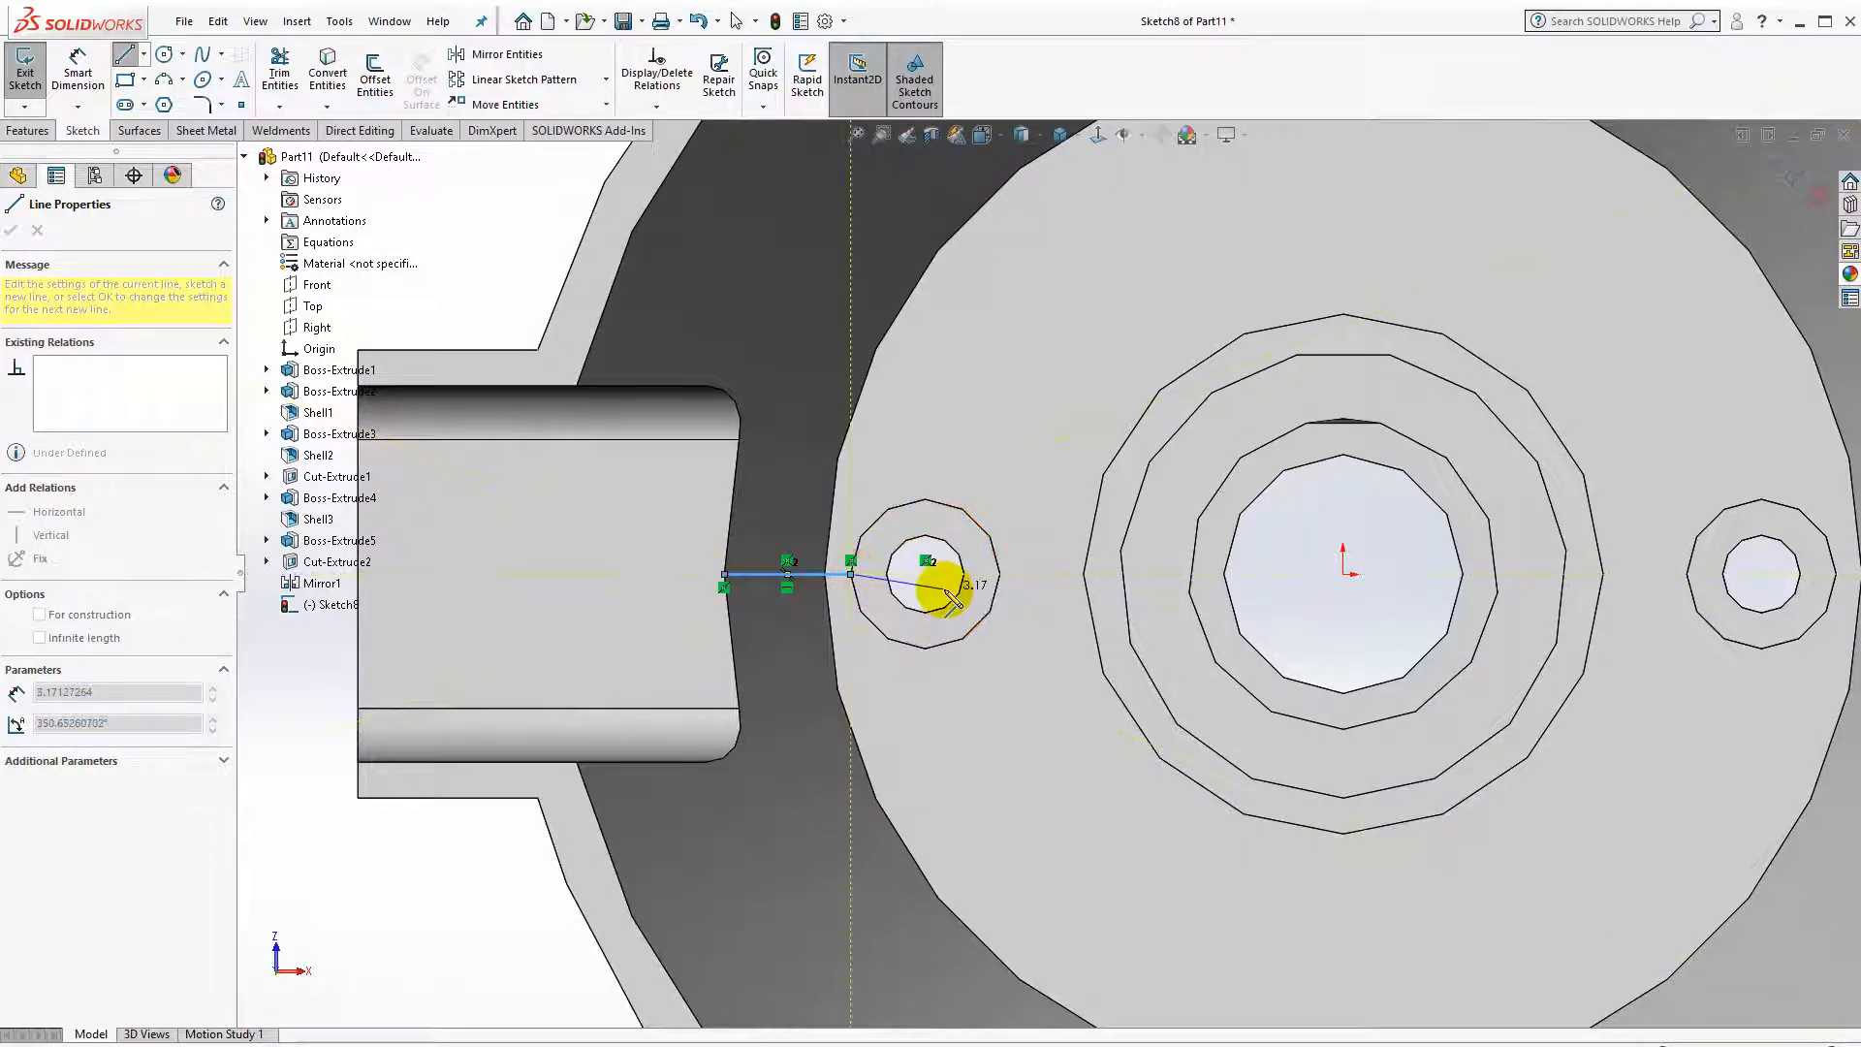
key("Escape")
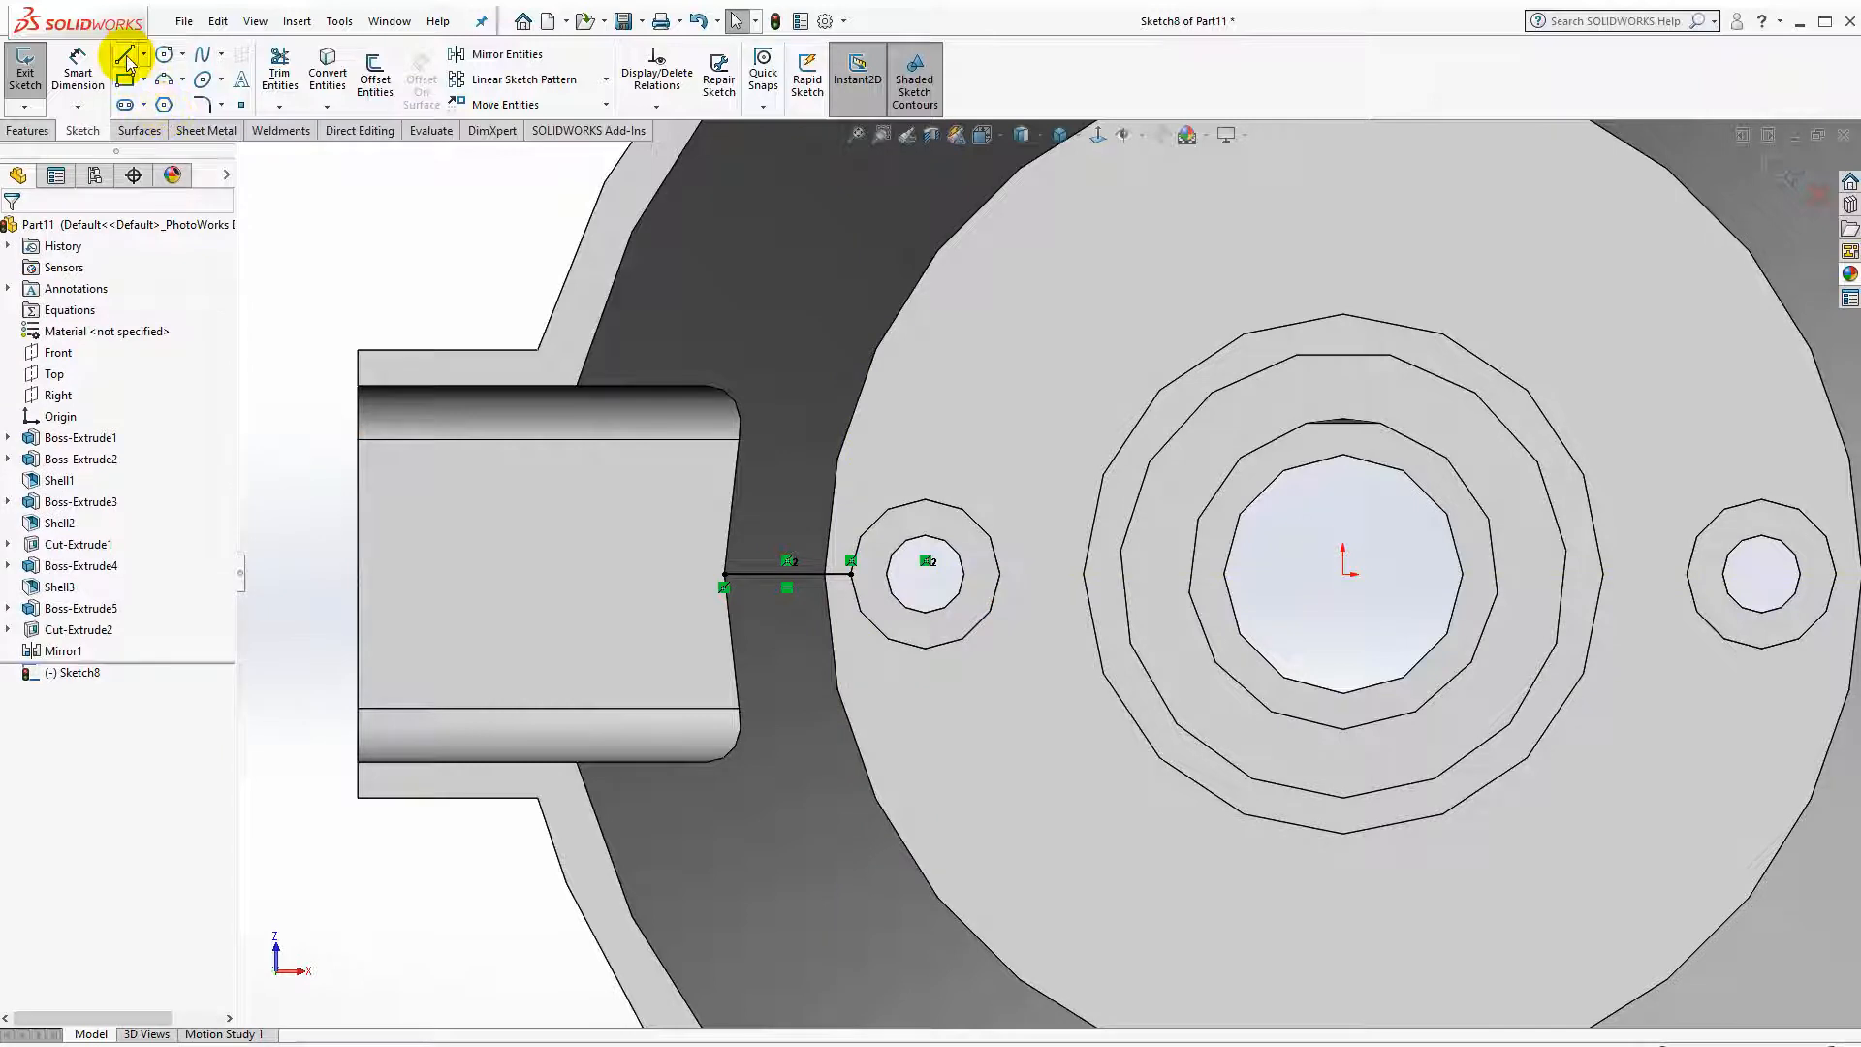
left_click(1000, 576)
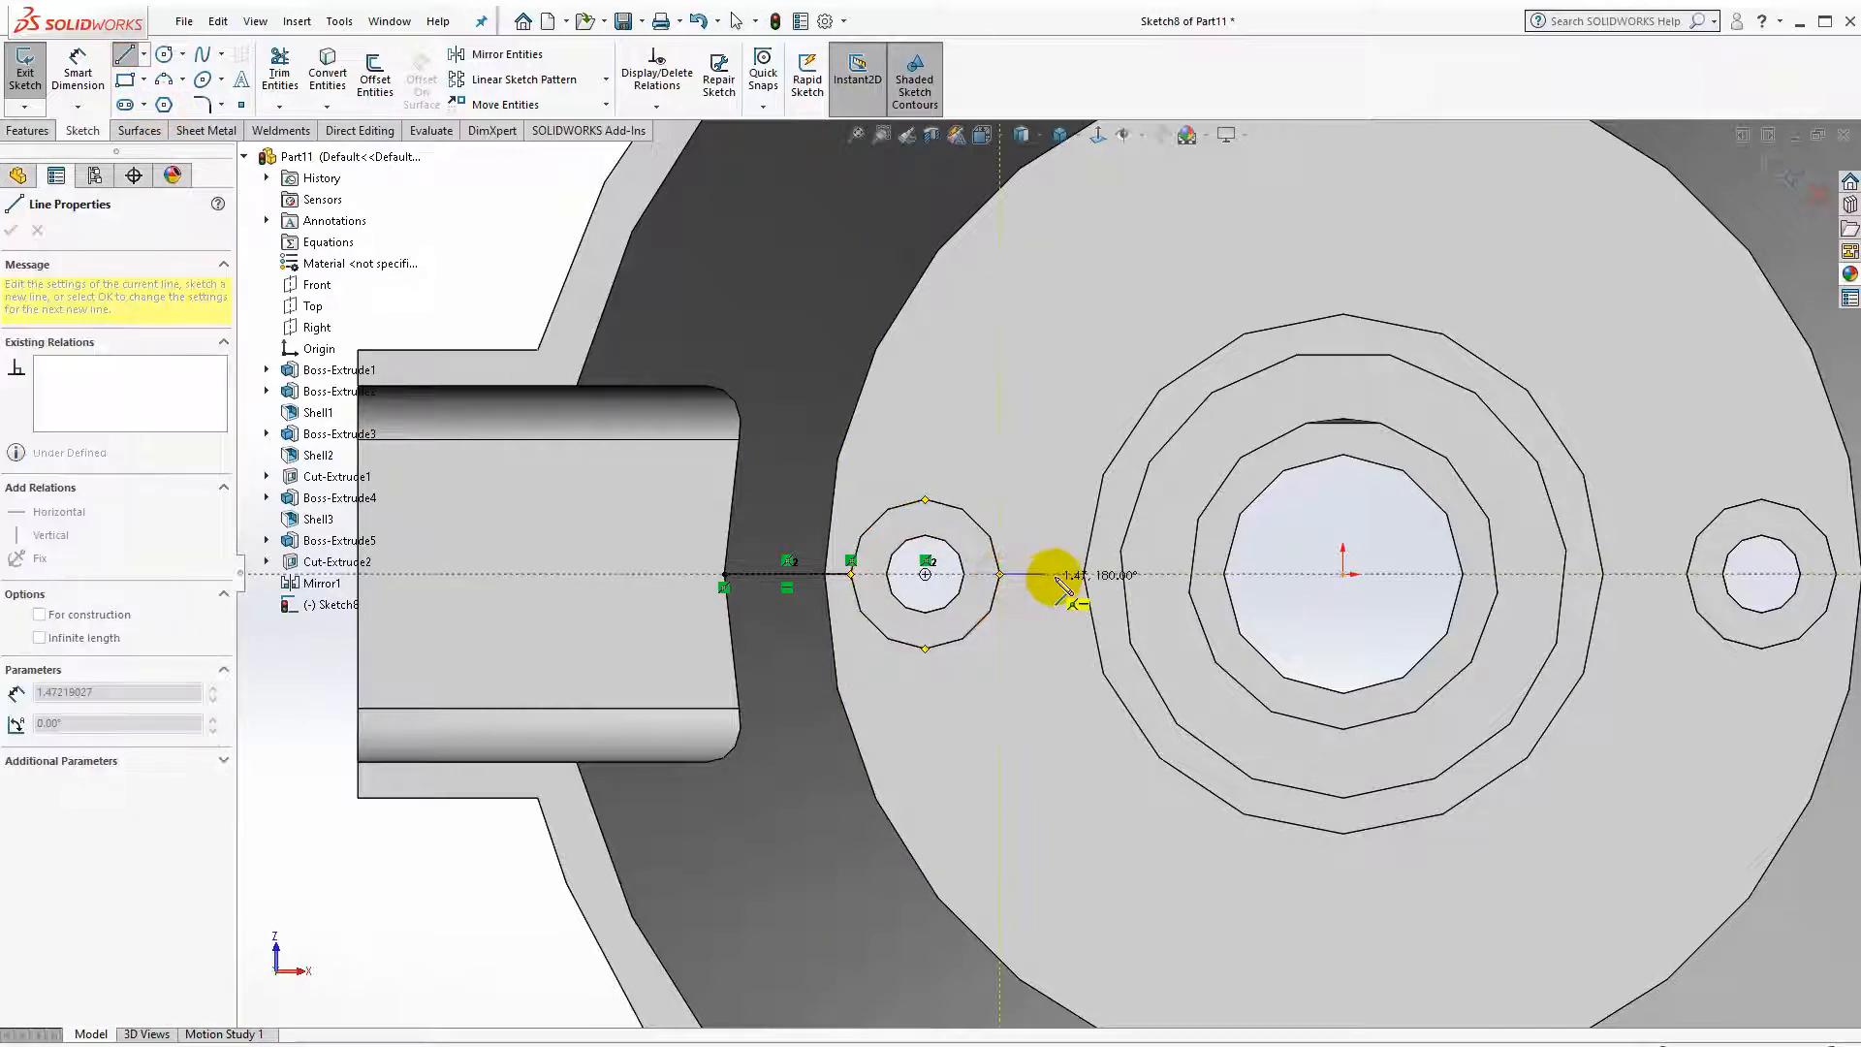
left_click(1085, 574)
key("Escape")
key("Escape")
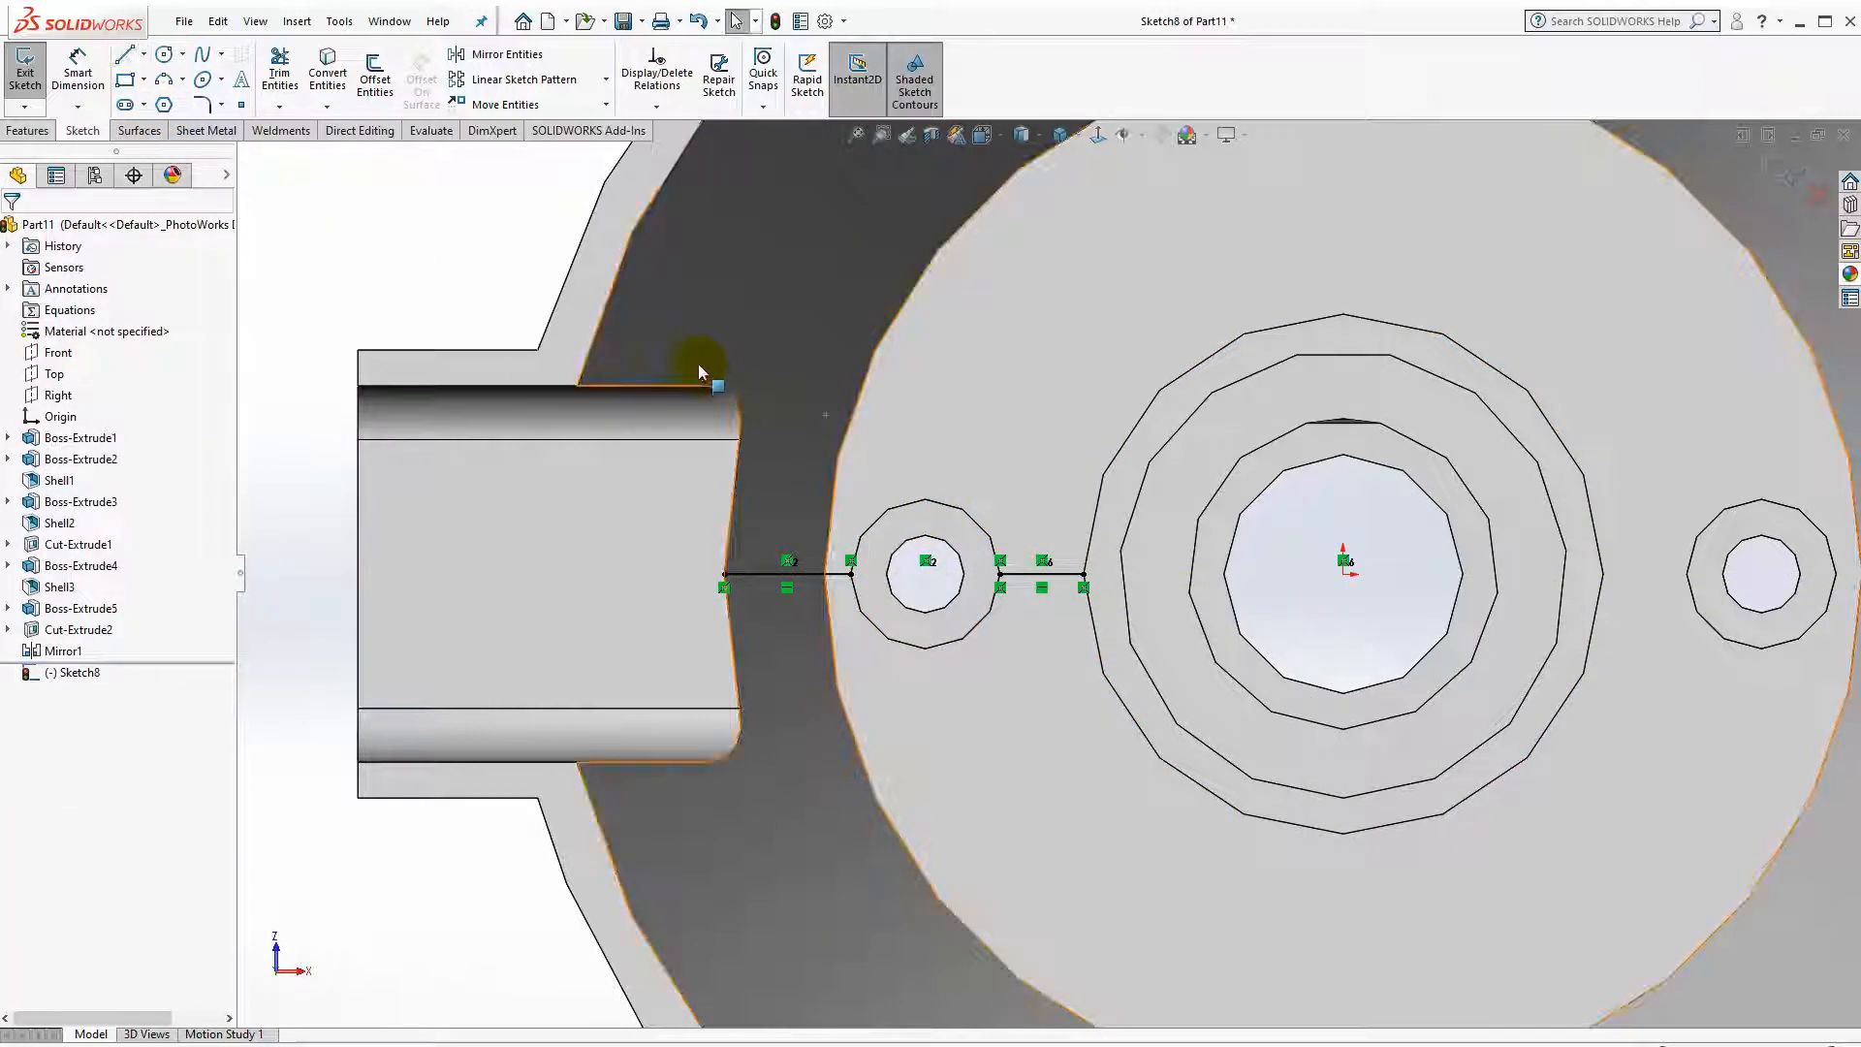
Create a rib from the two sketched lines, 1.2 mm thick on both sides and extruded normal to the sketch.
key("z")
left_click(23, 128)
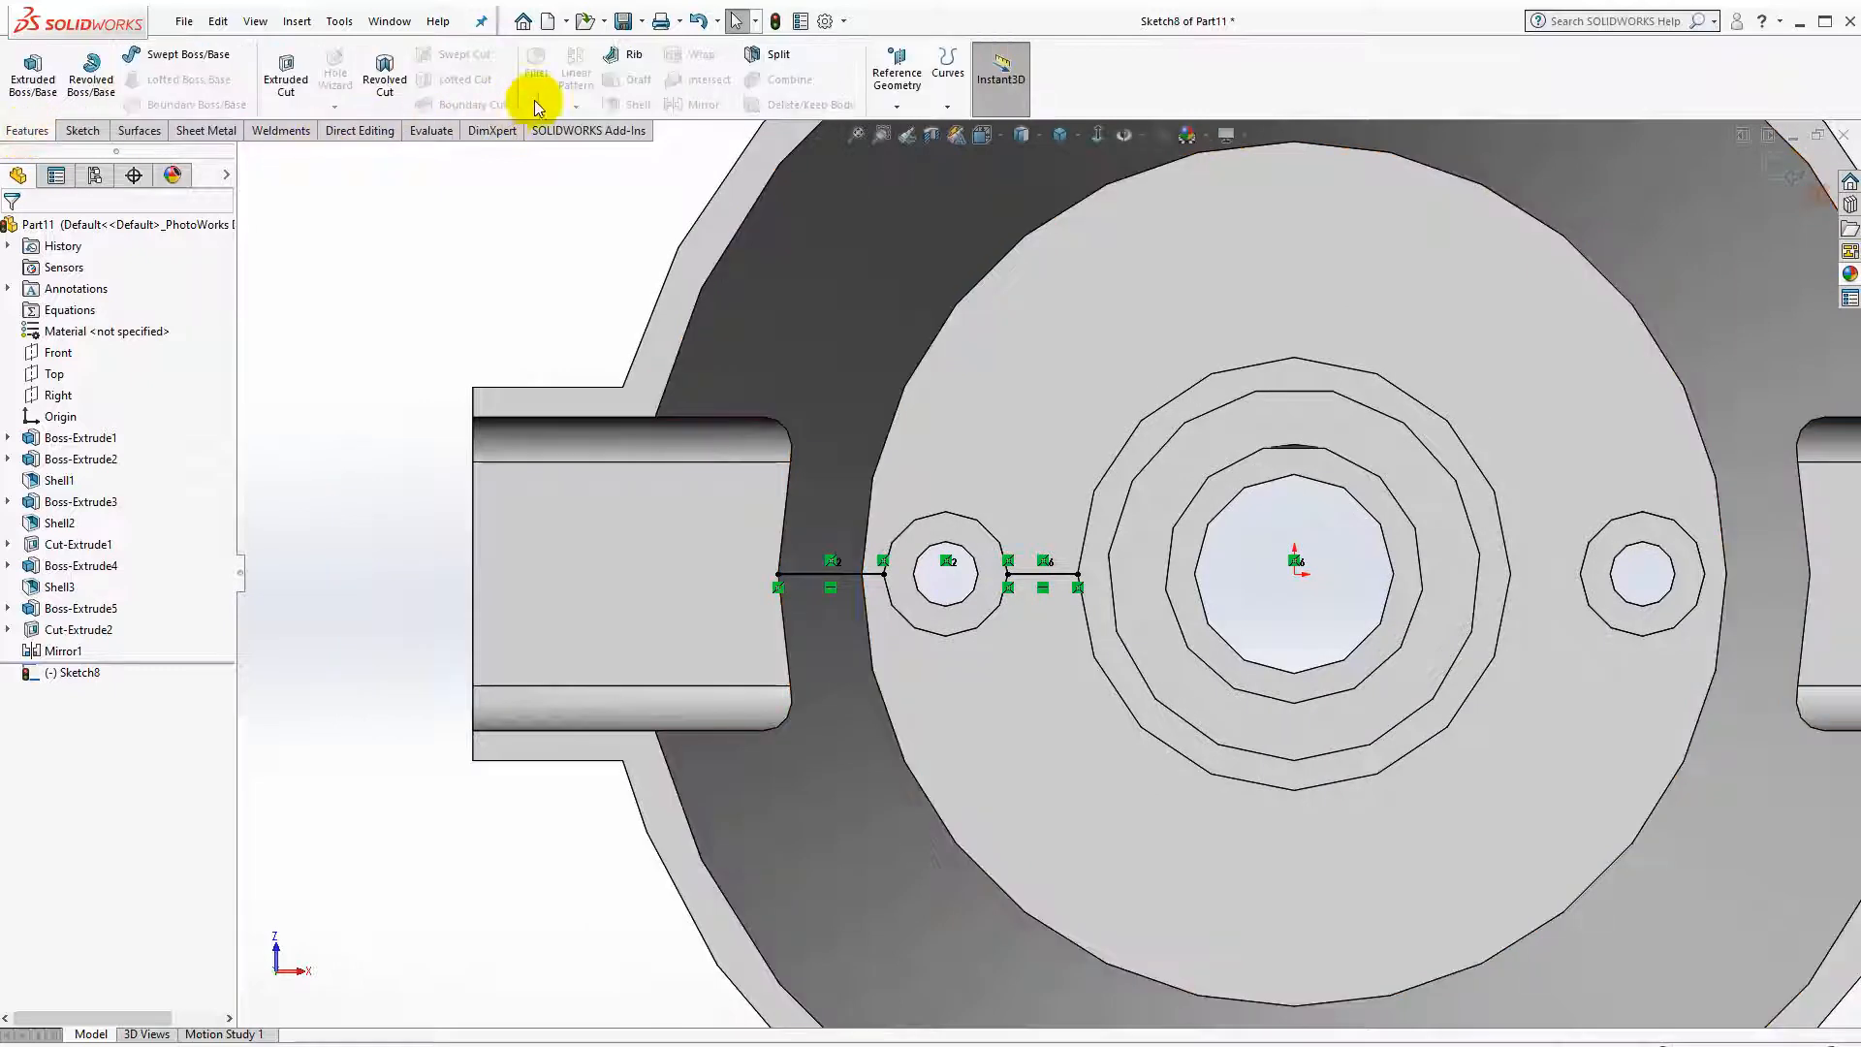
left_click(628, 56)
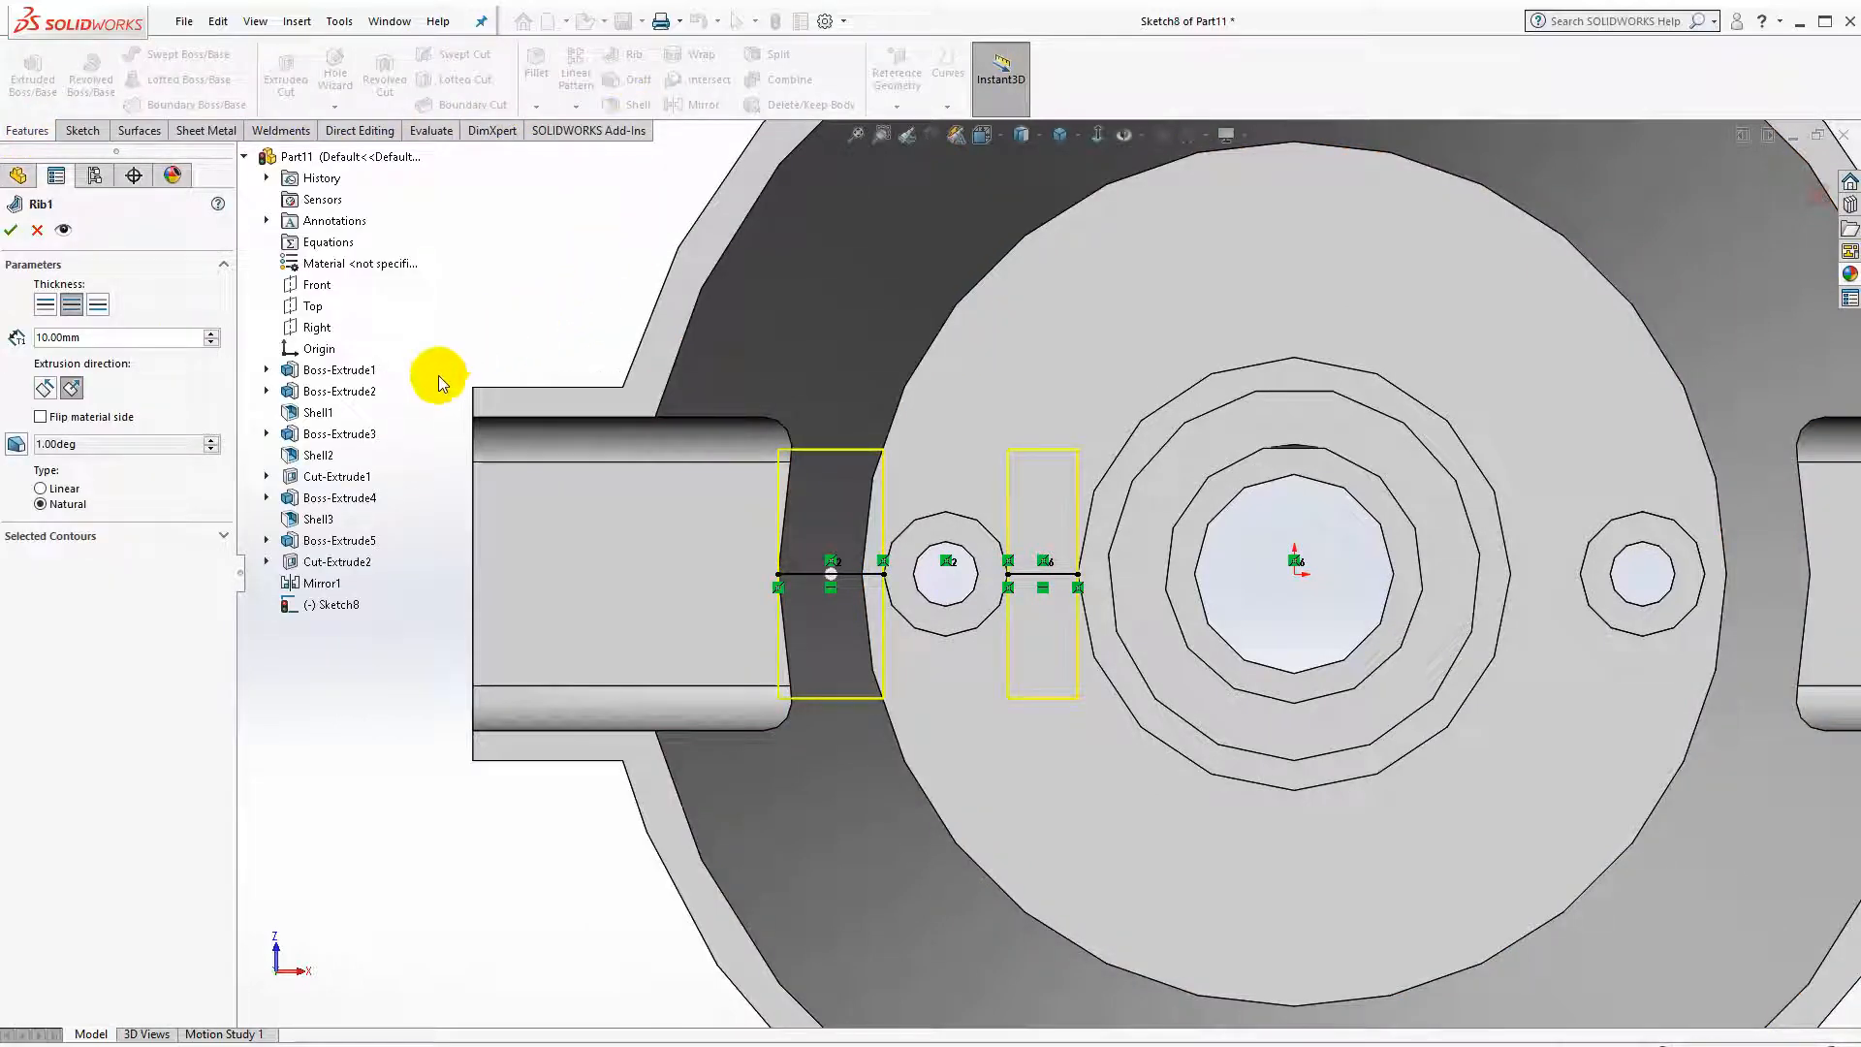
left_click(93, 342)
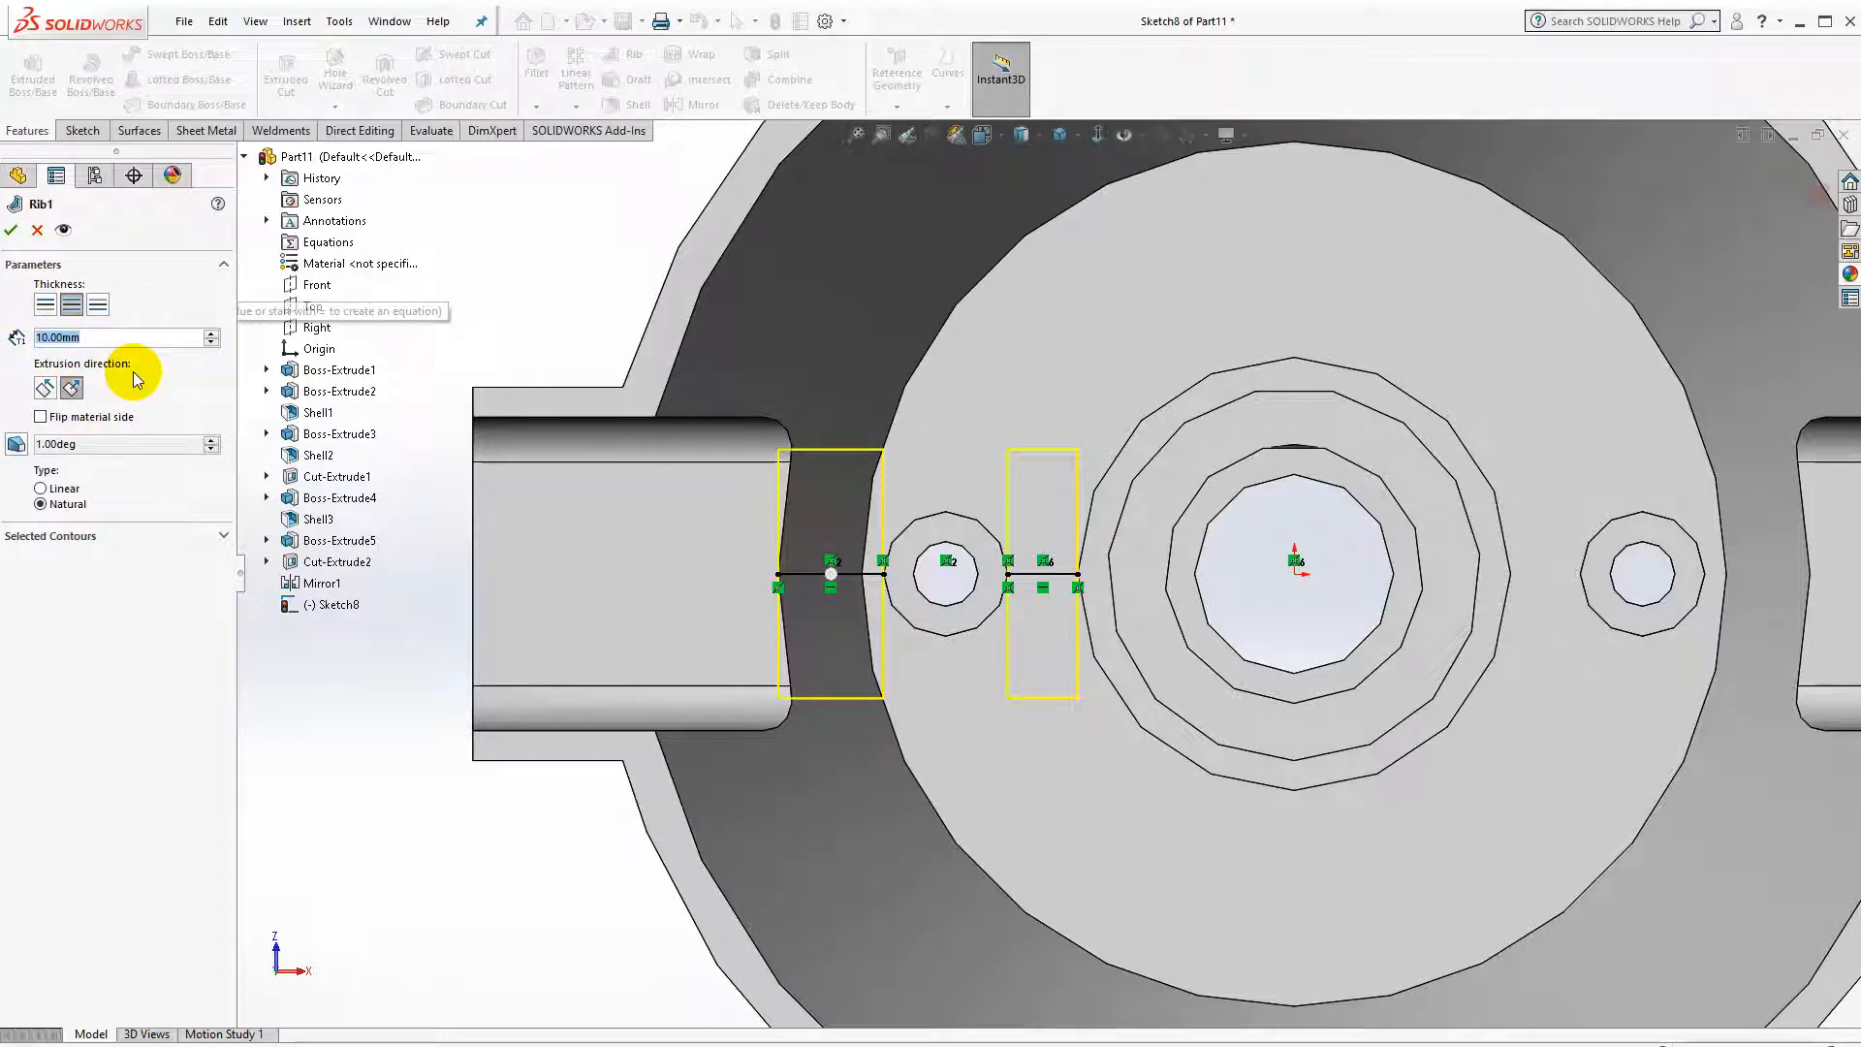
type("1.2")
key("Return")
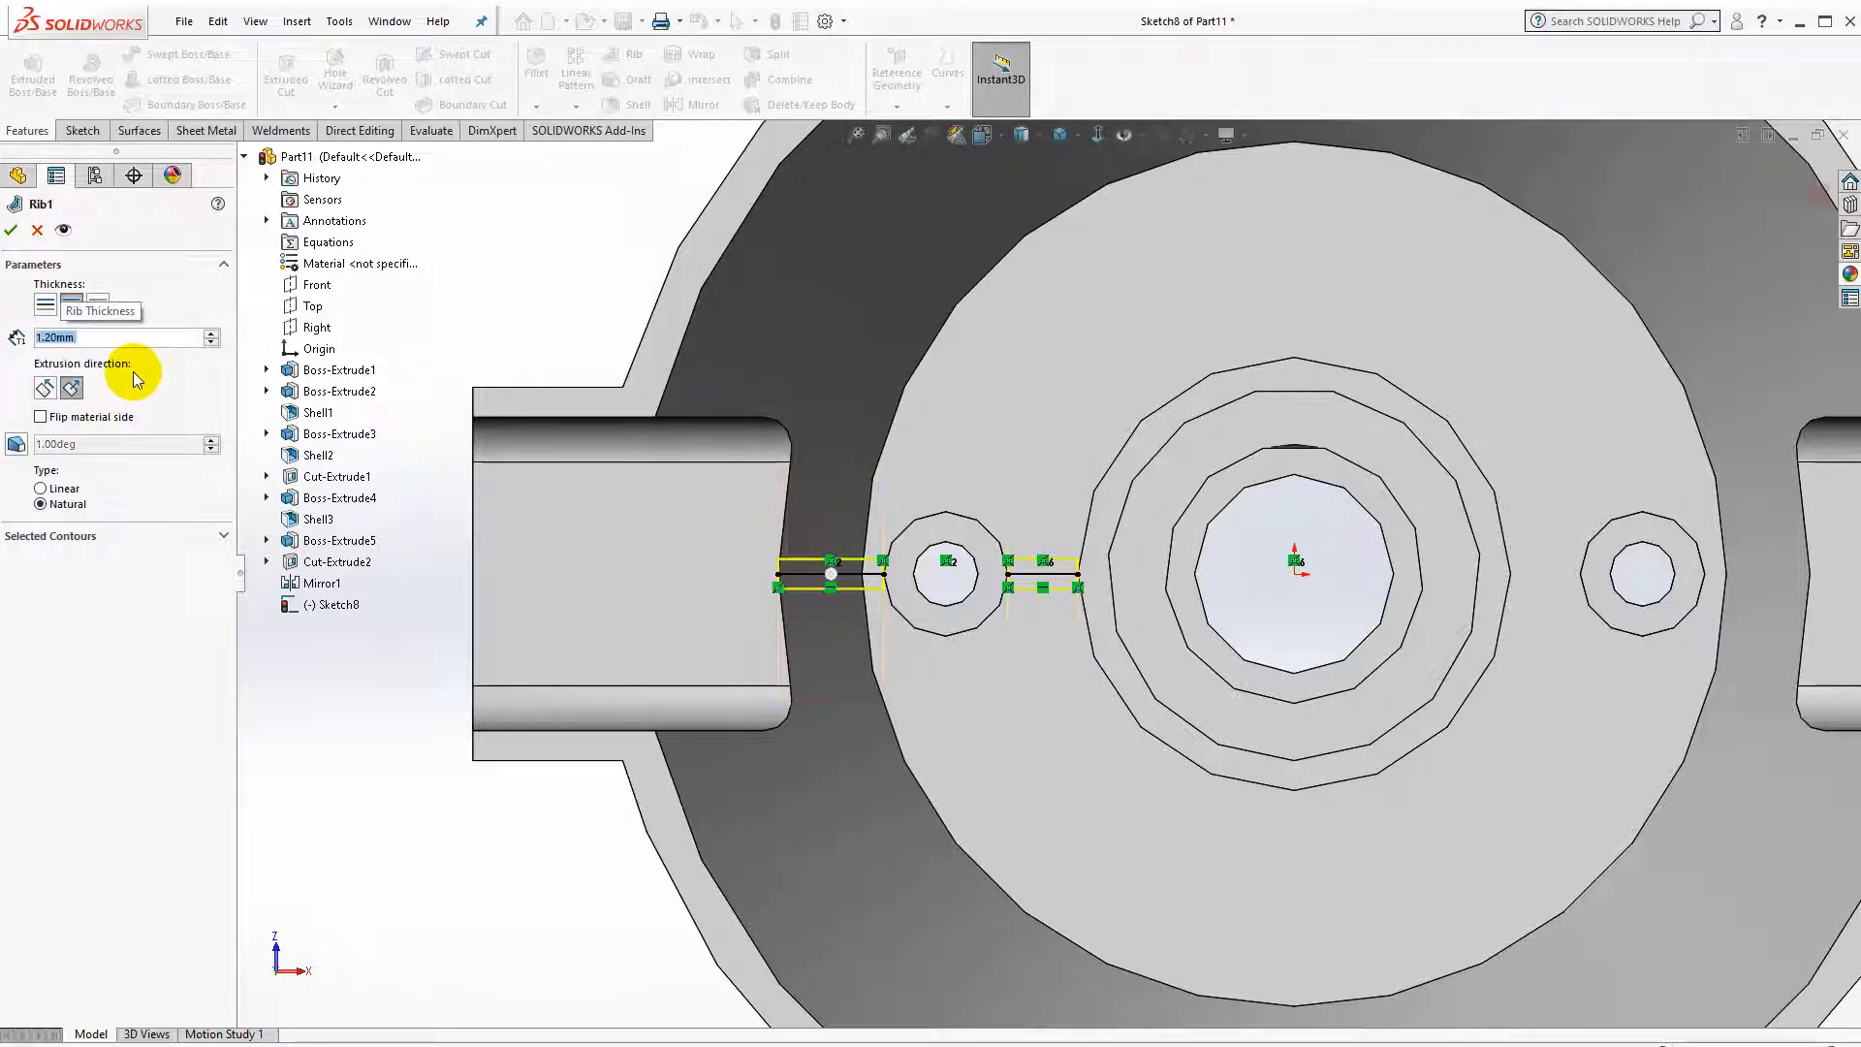
middle_click_drag(615, 349, 621, 539)
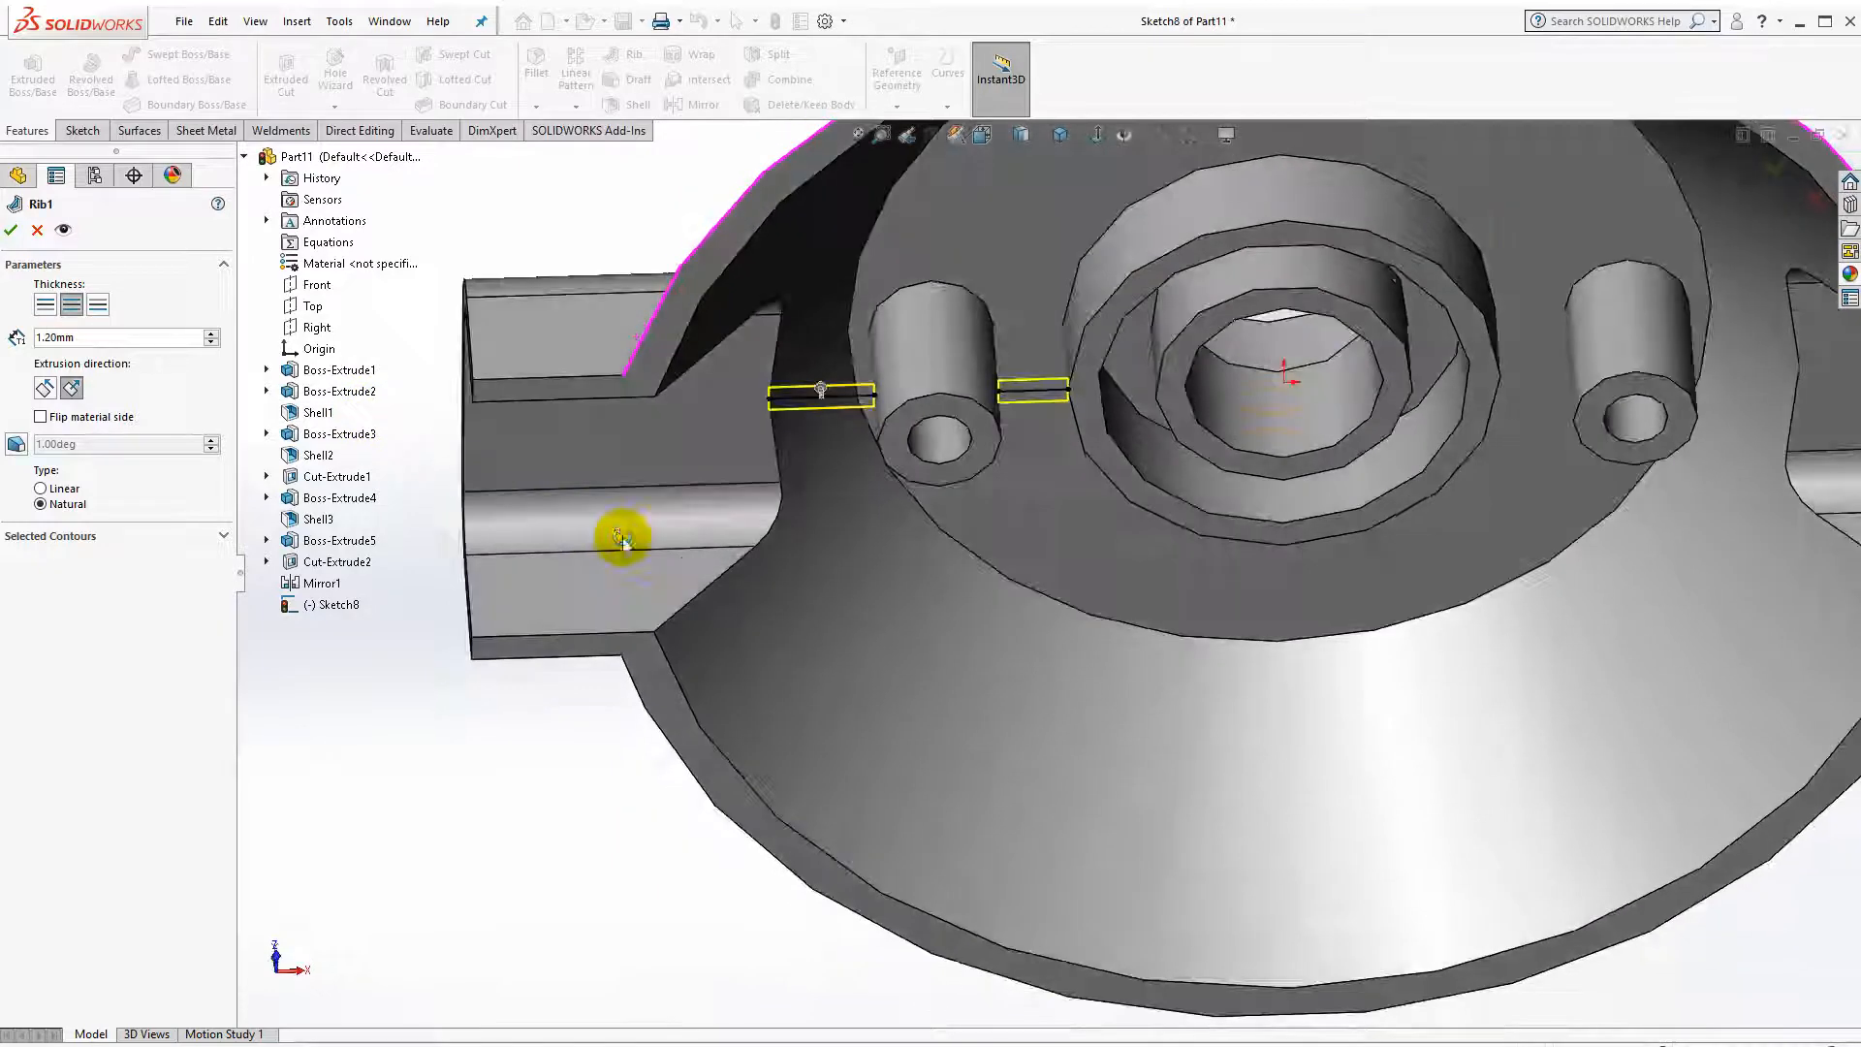
left_click(16, 230)
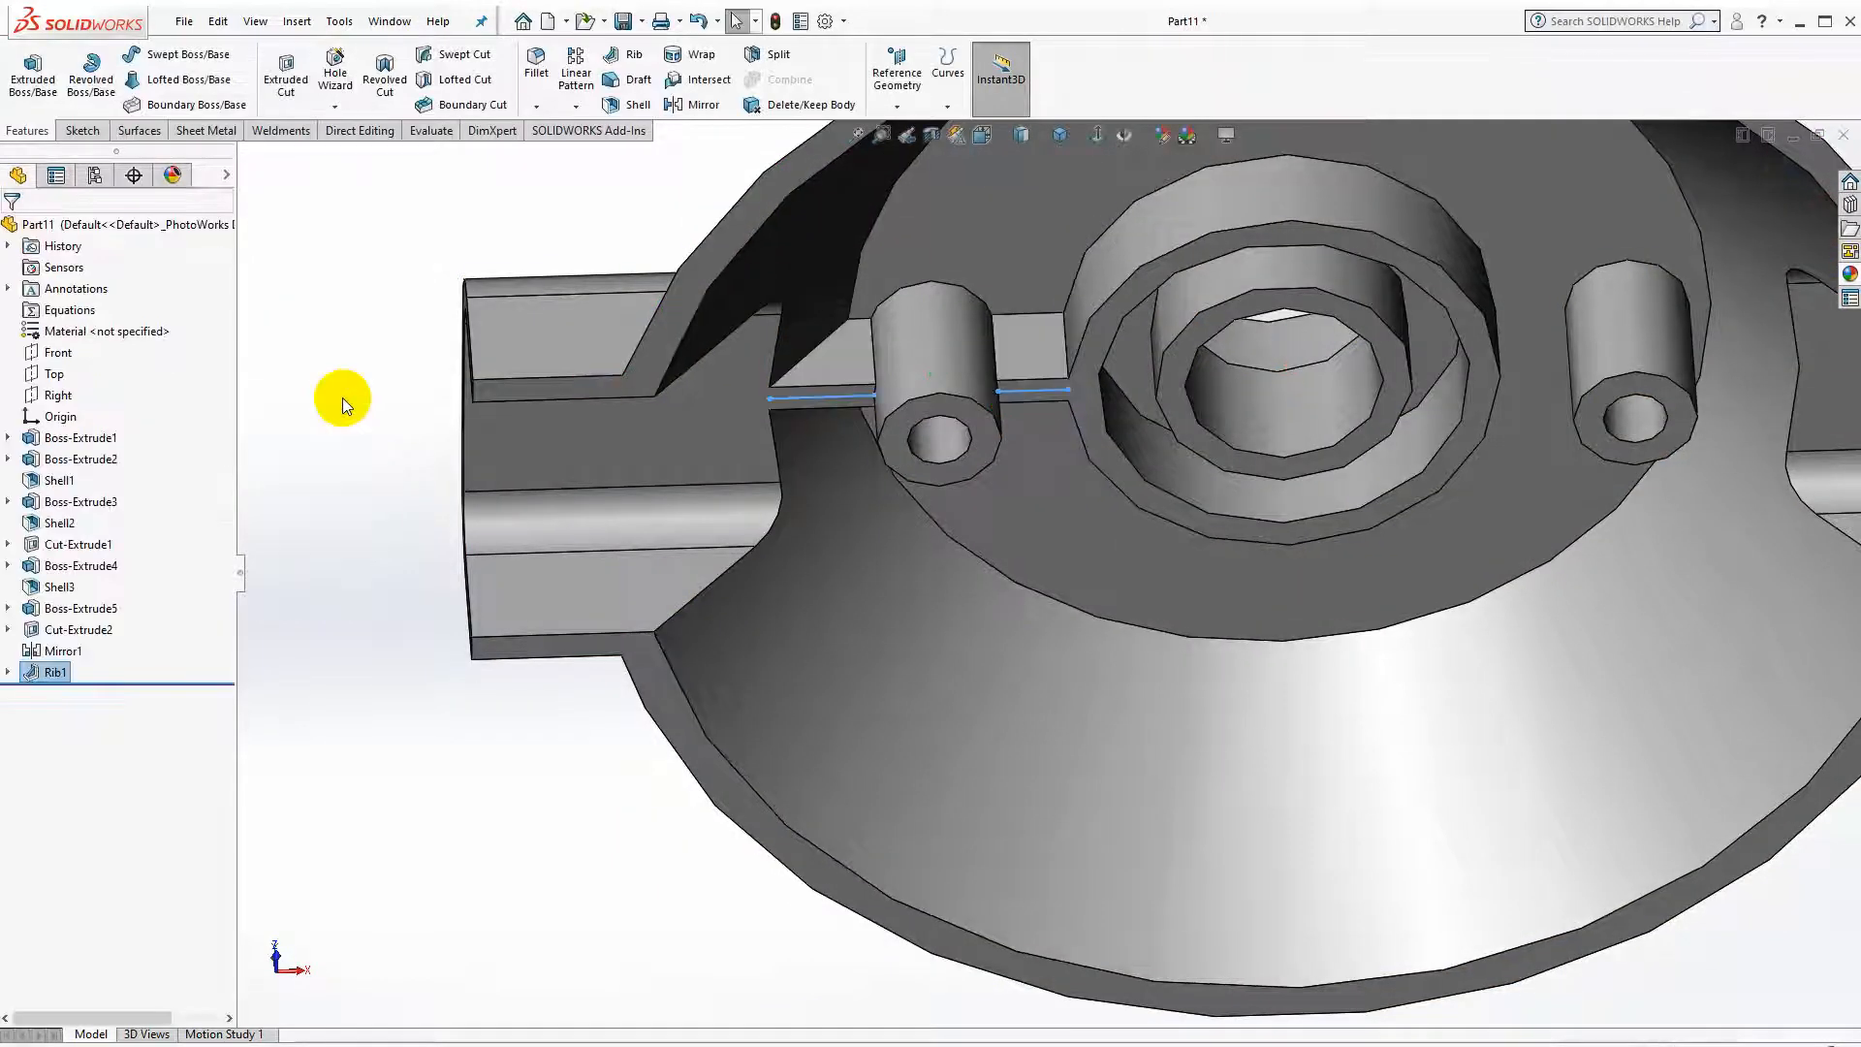
Mirror the rib about the Right plane to the opposite side arm and pin.
left_click(575, 107)
left_click(603, 175)
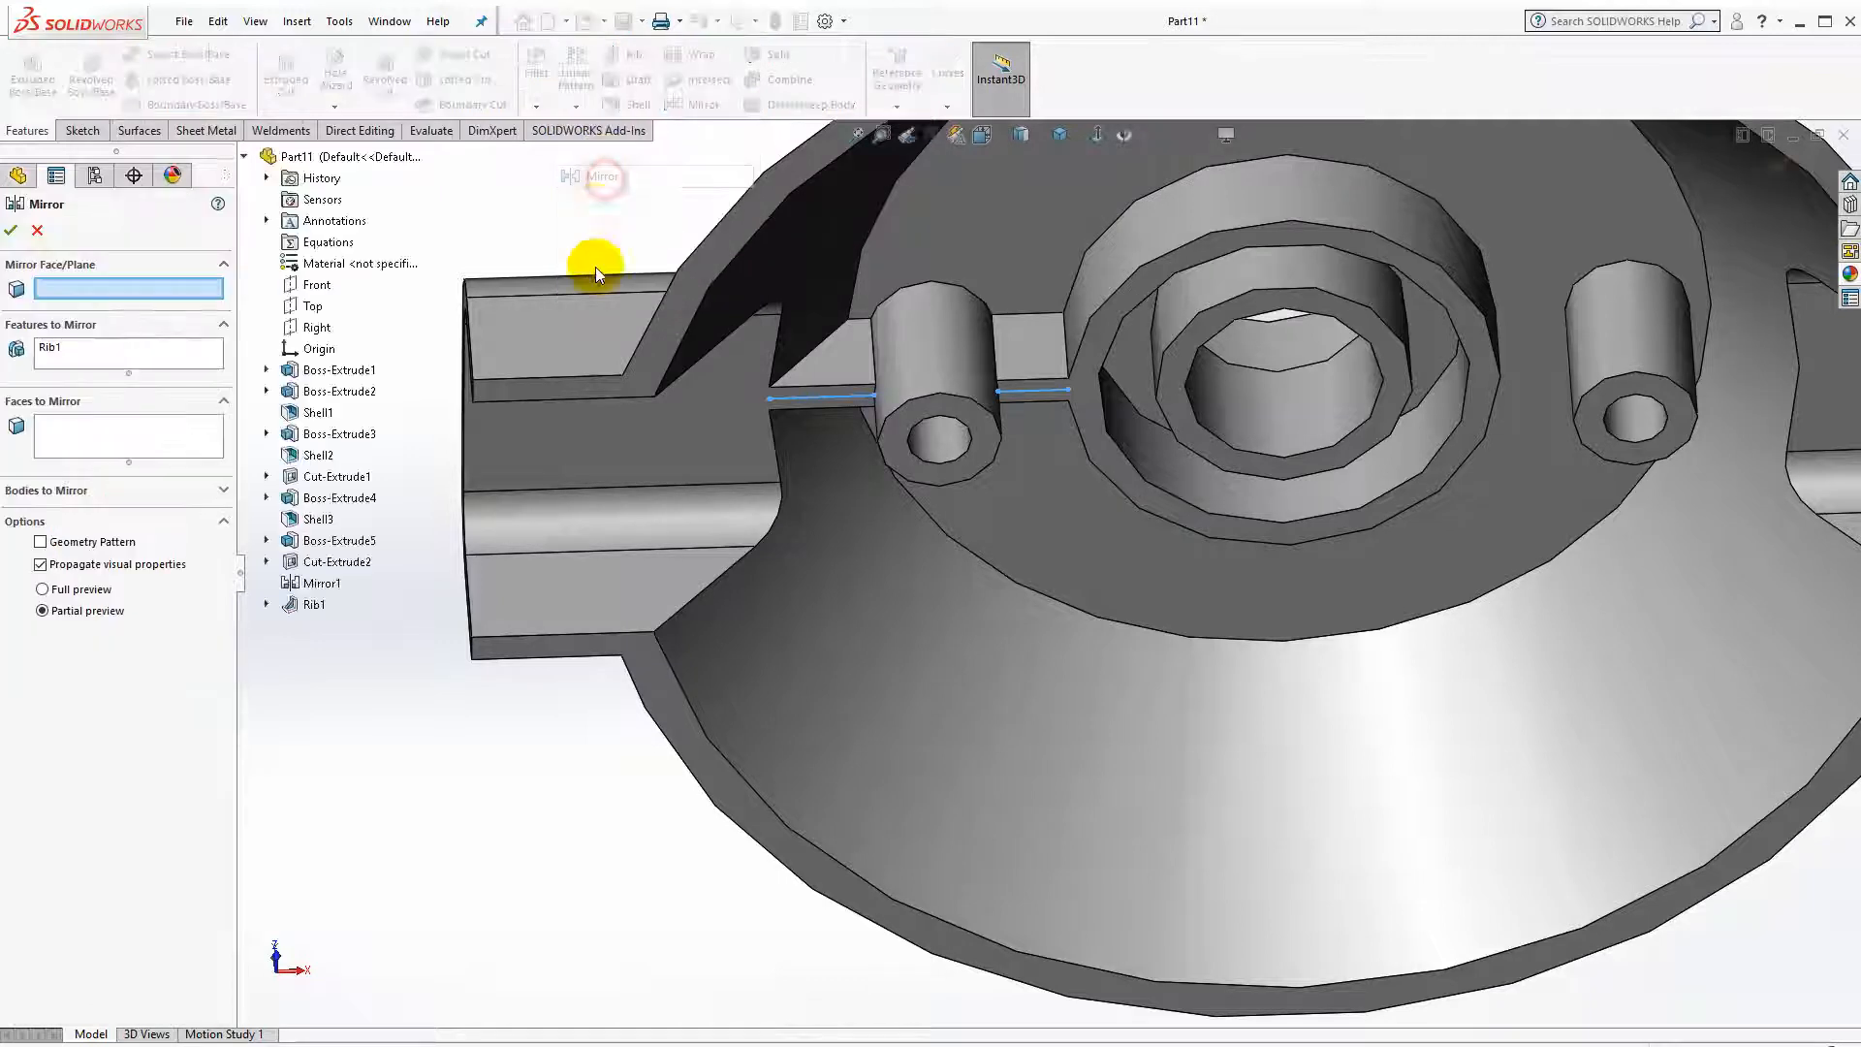
left_click(318, 329)
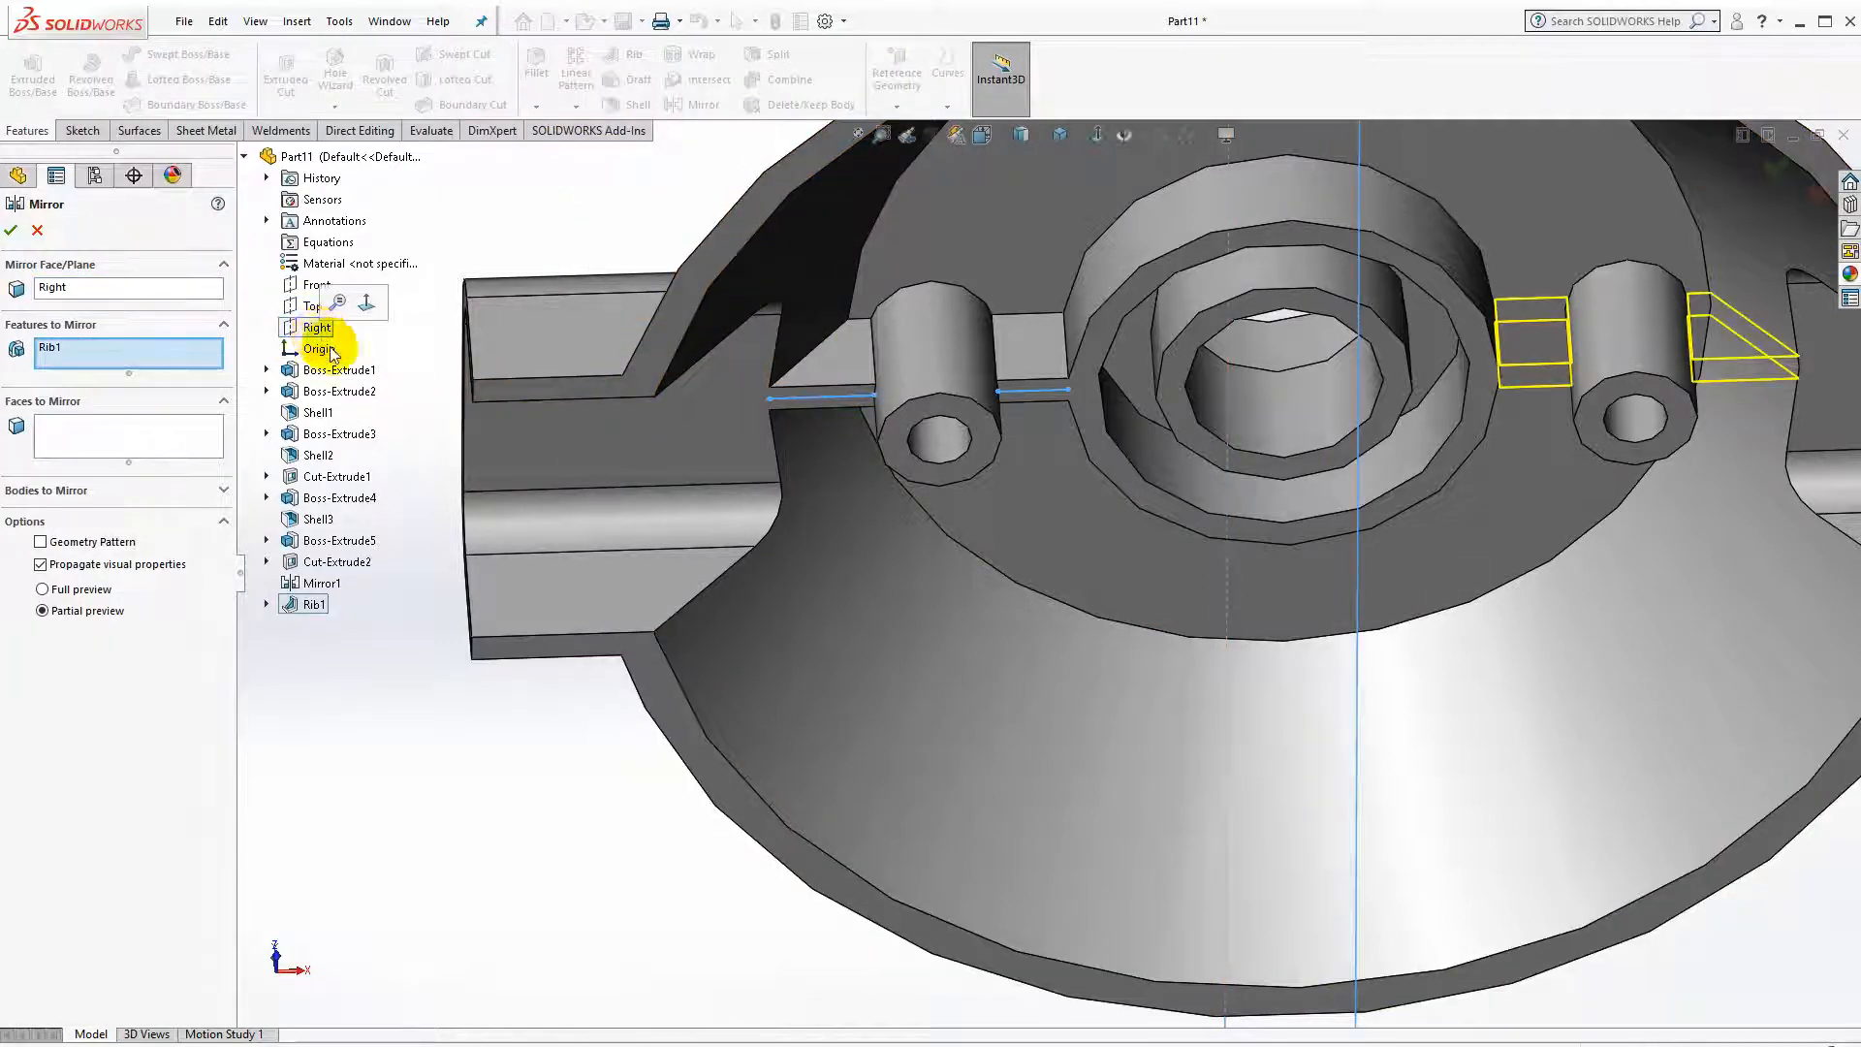
left_click(14, 238)
scroll(1405, 316, "up", 3)
scroll(1387, 318, "down", 3)
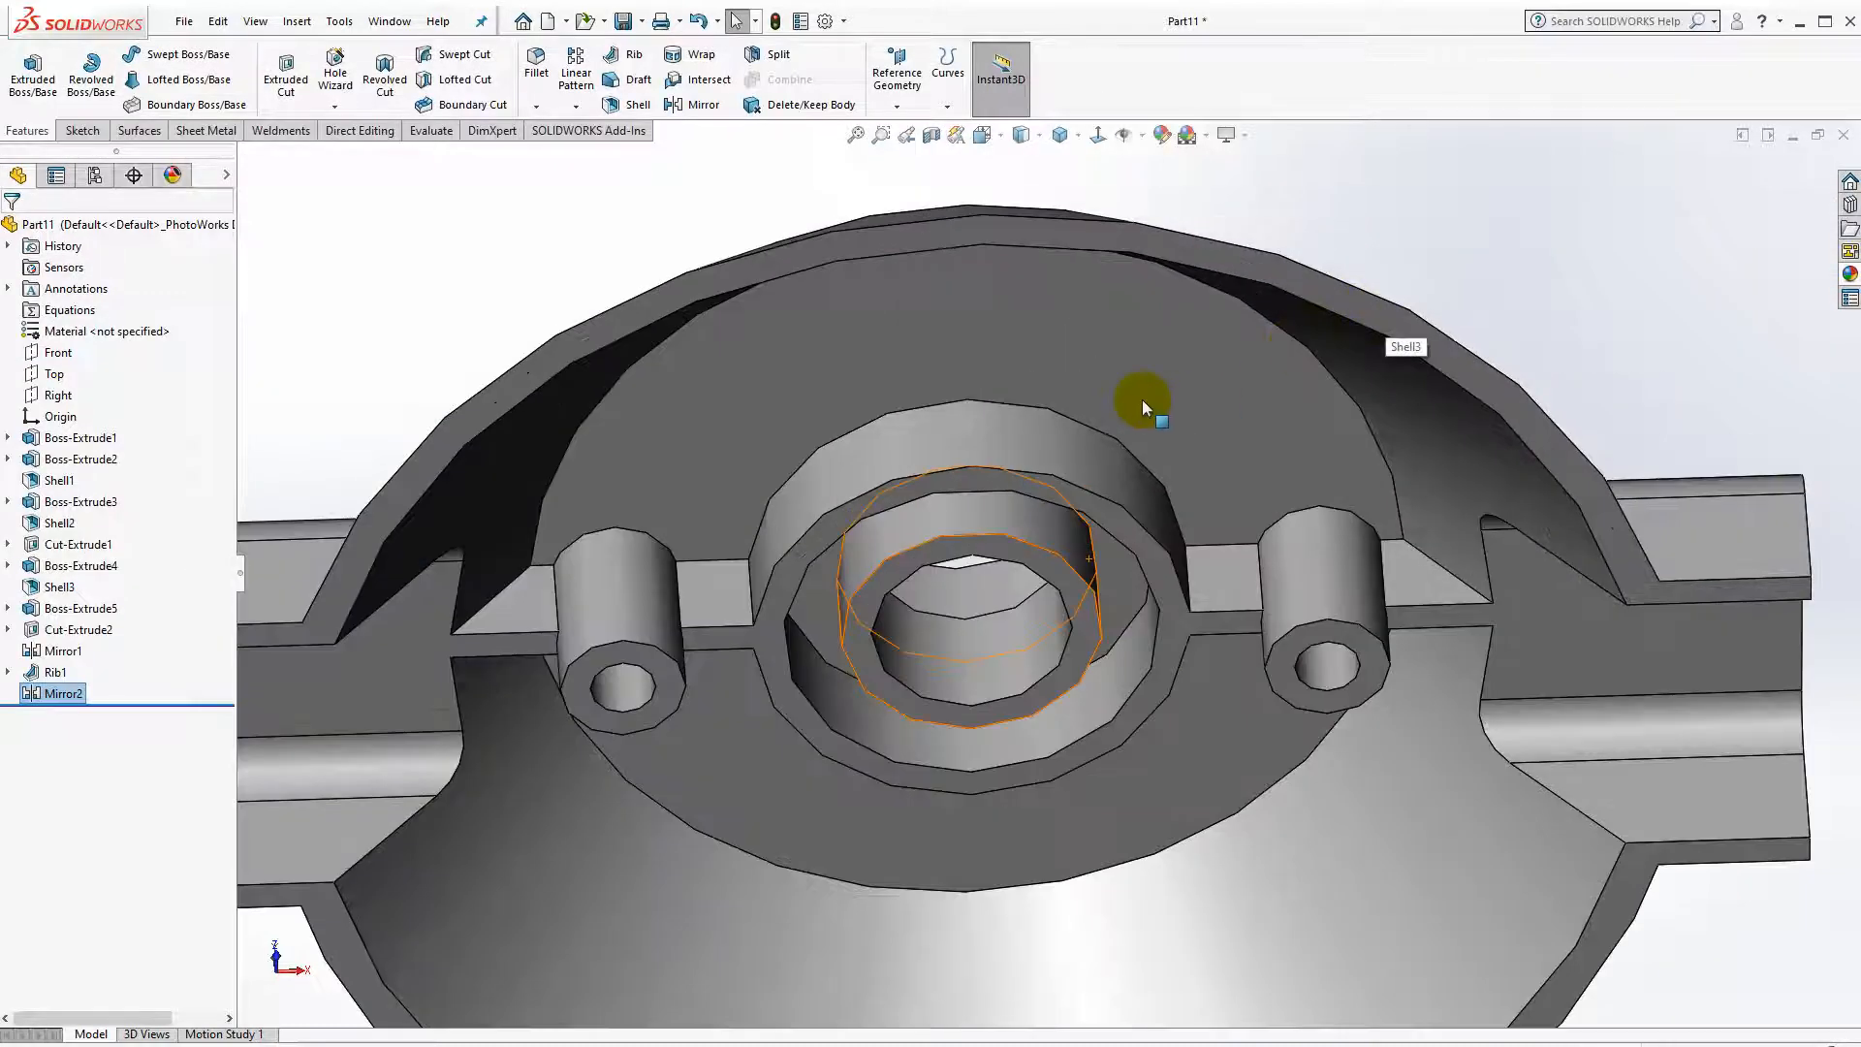
Show the finished part in isometric view and review its mass properties.
scroll(1142, 400, "up", 4)
middle_click_drag(1030, 449, 1061, 672)
left_click(1077, 136)
left_click(1086, 161)
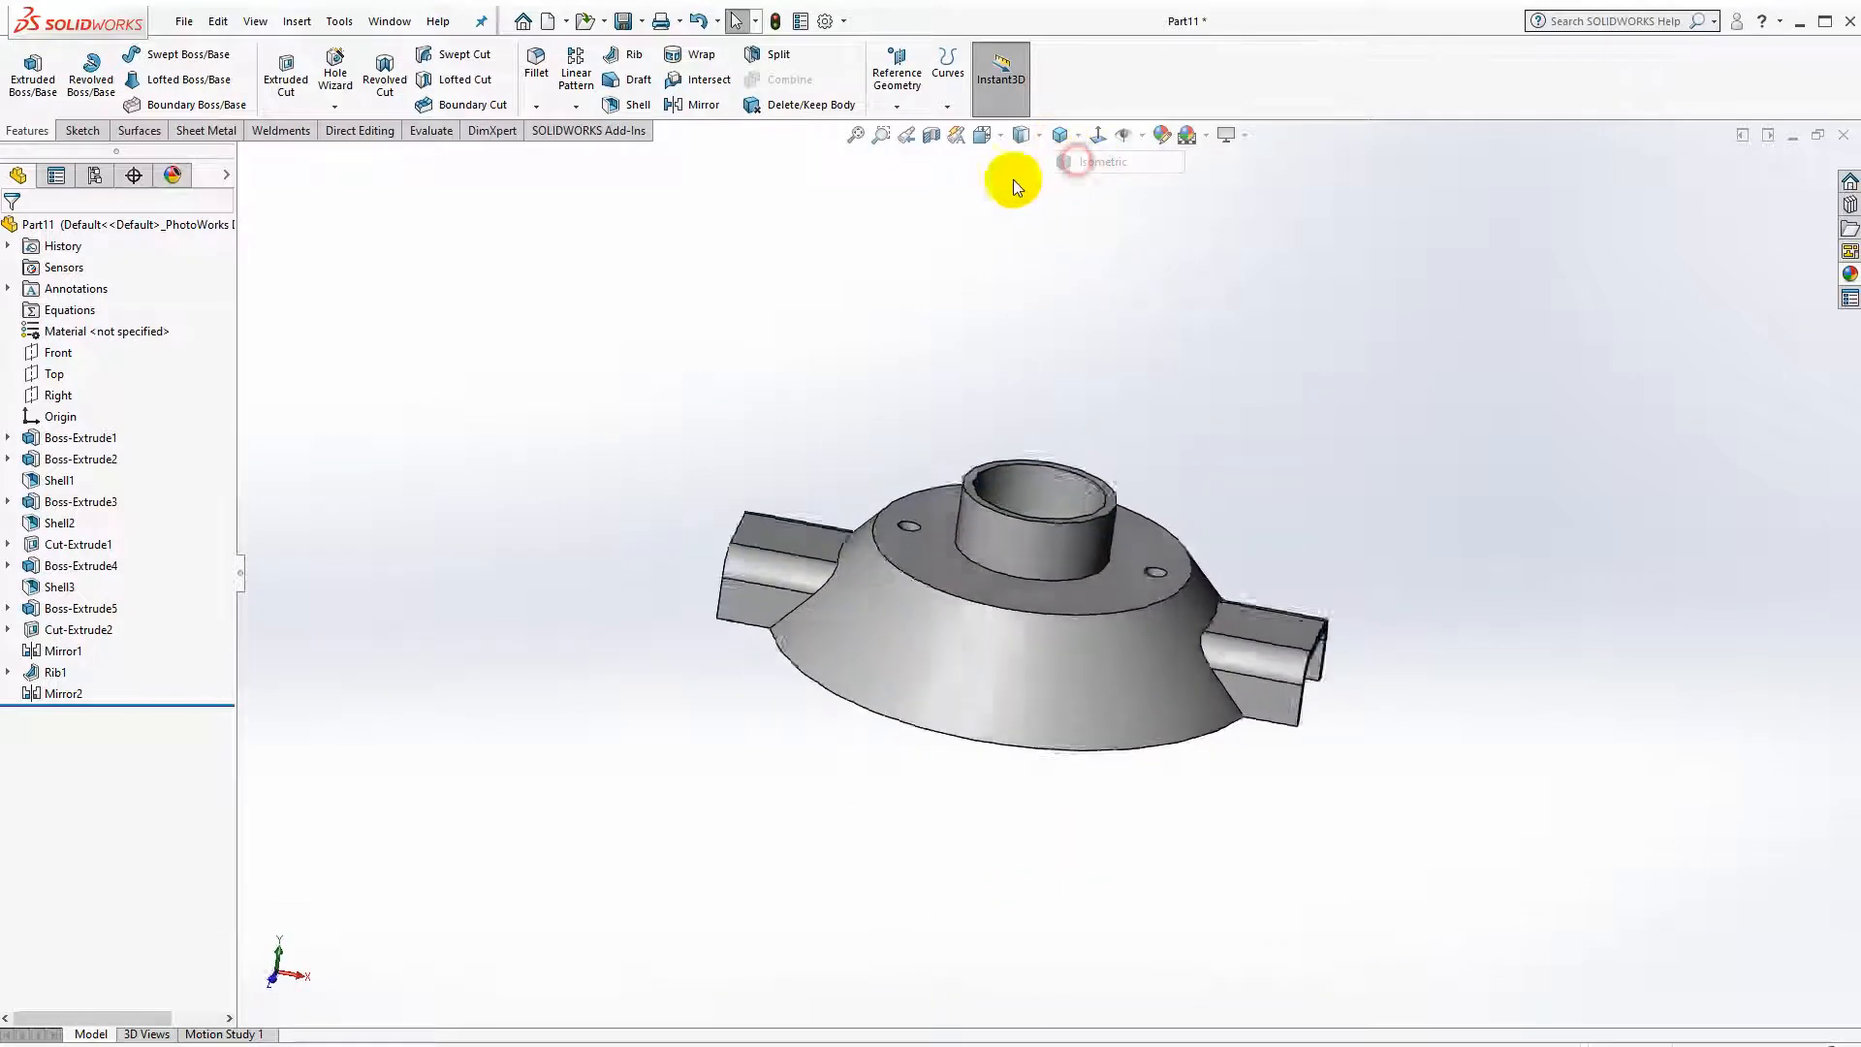
left_click(433, 130)
left_click(131, 72)
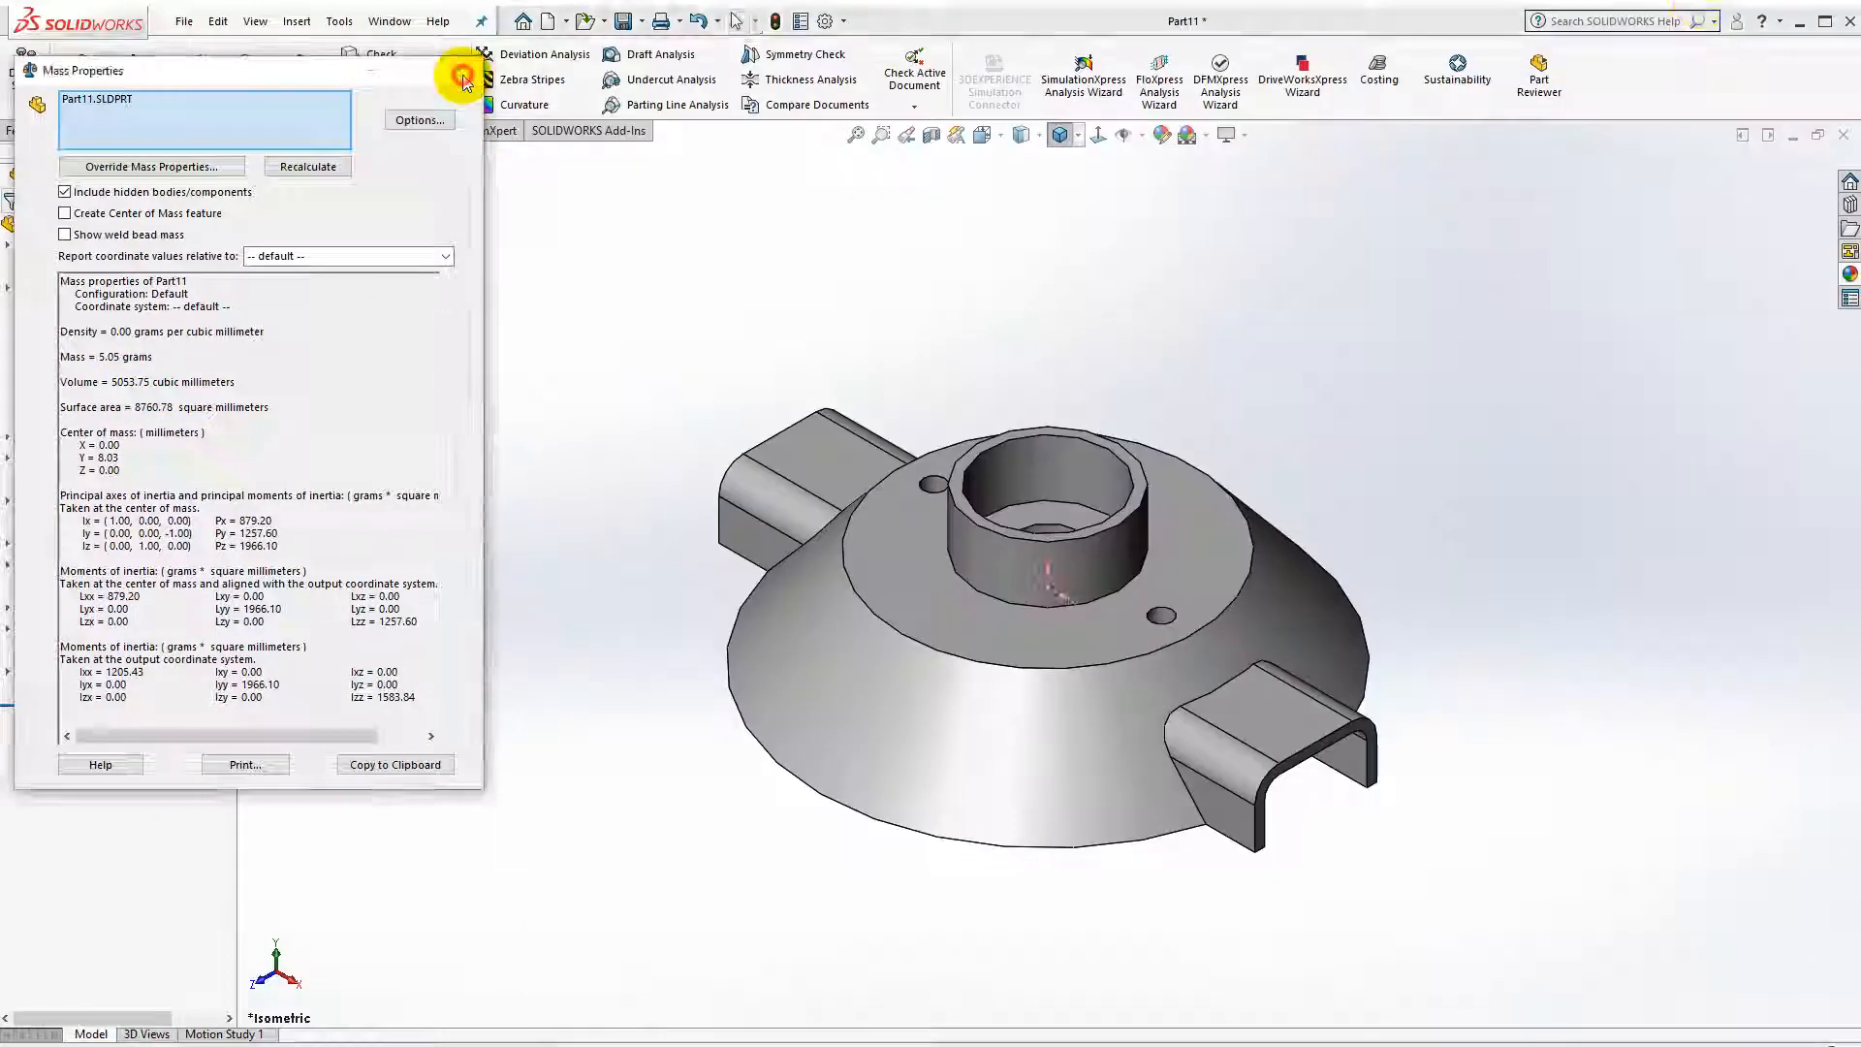
left_click(461, 70)
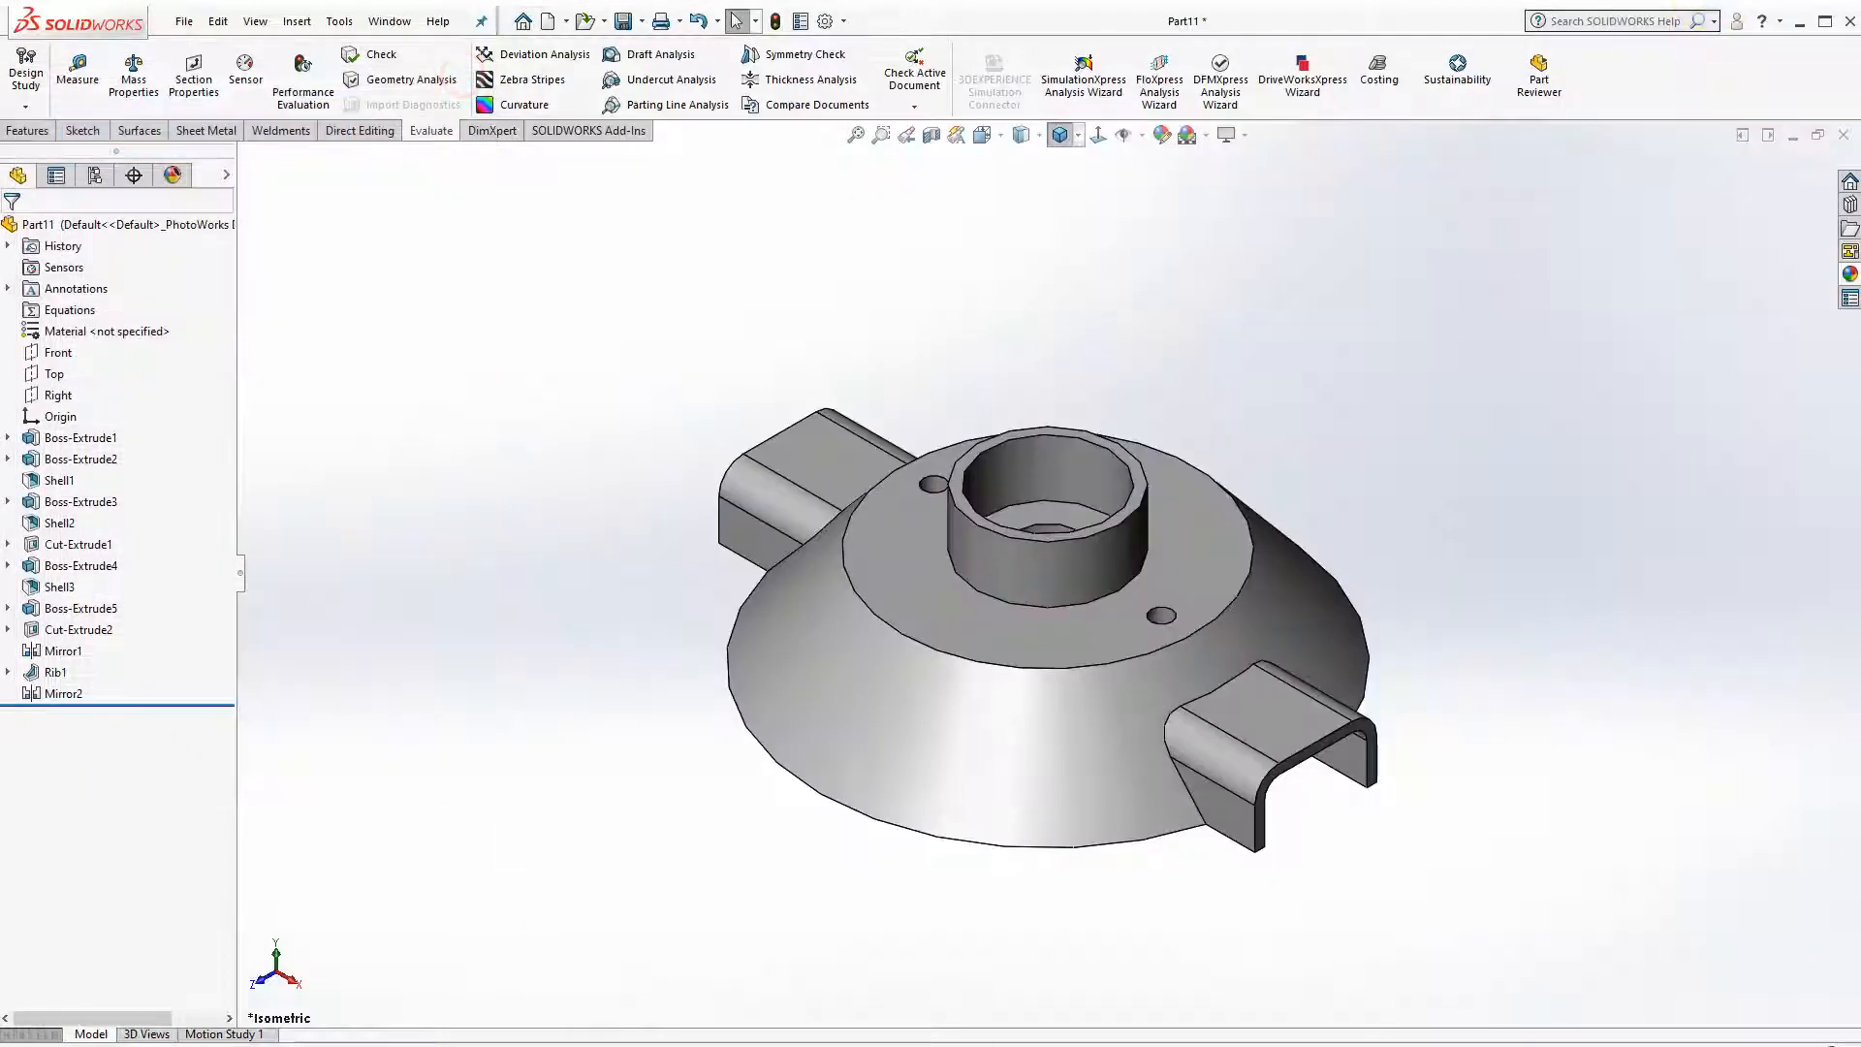